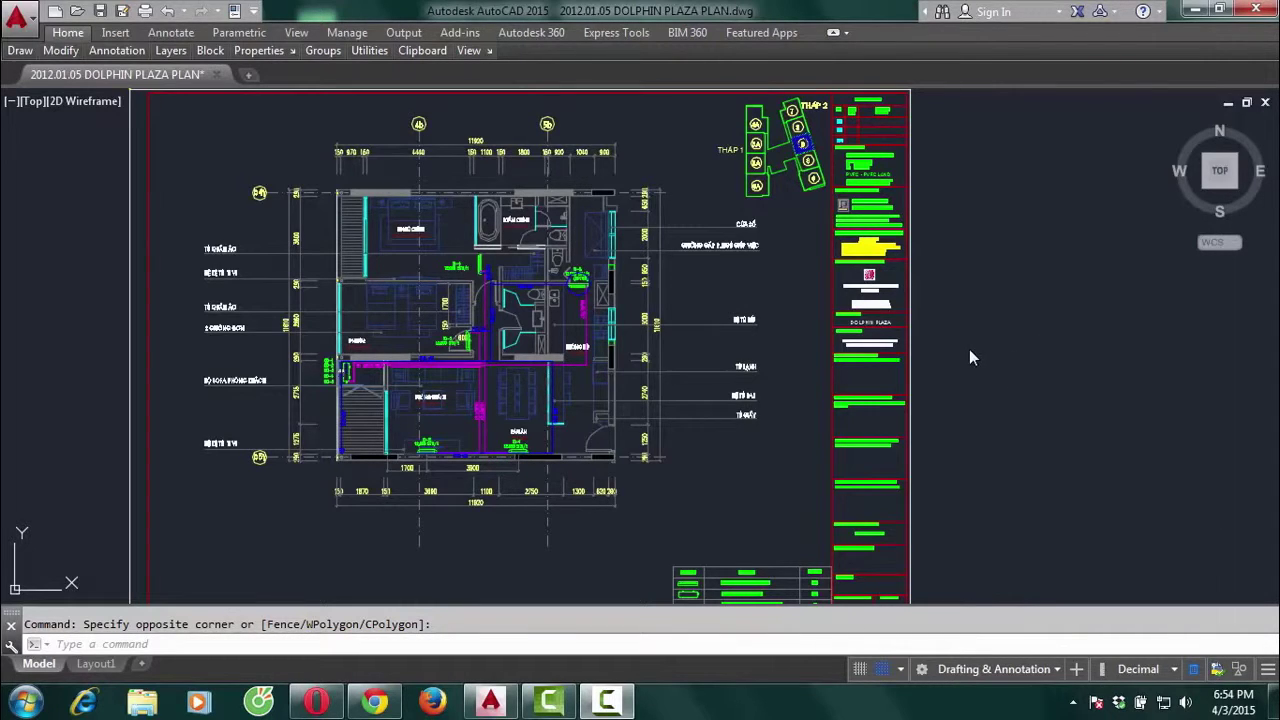
Pan and zoom, then Zoom Extents to show the whole DOLPHIN PLAZA floor plan and title block
{"action": "scroll", "coordinate": [977, 371], "scroll_direction": "up", "scroll_amount": 2}
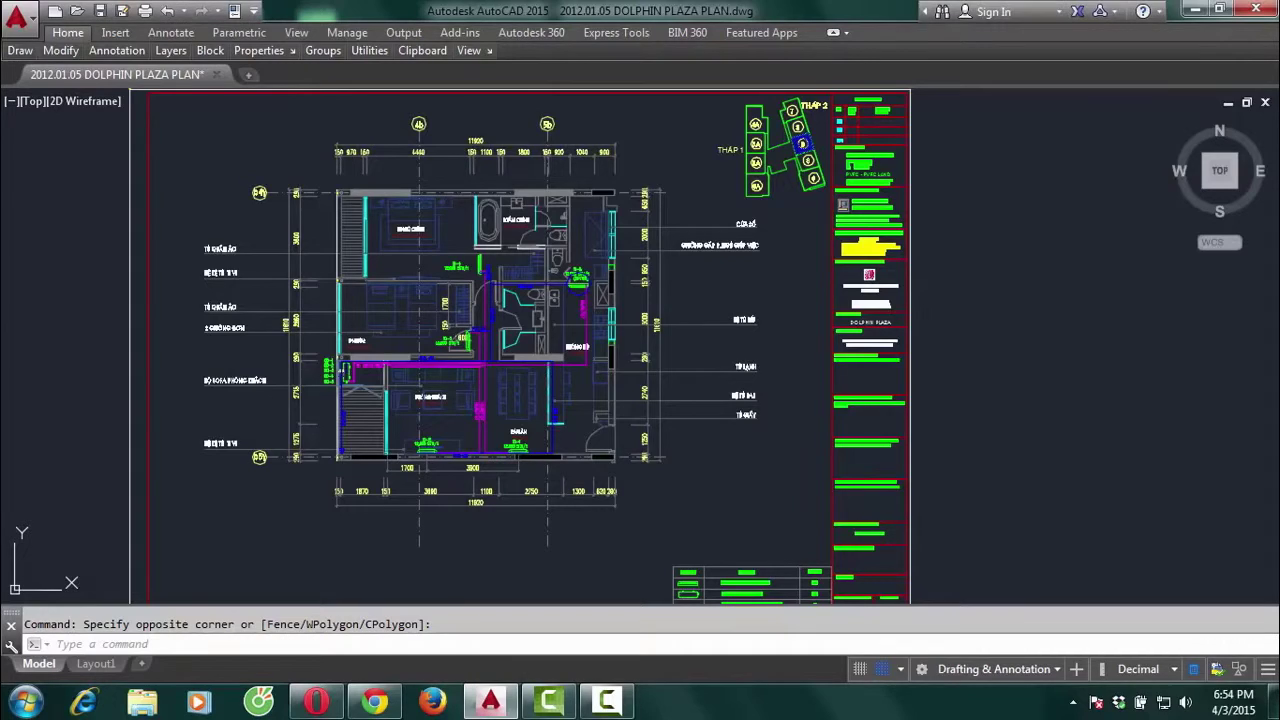
{"action": "middle_click_drag", "start_coordinate": [1036, 354], "coordinate": [1075, 350]}
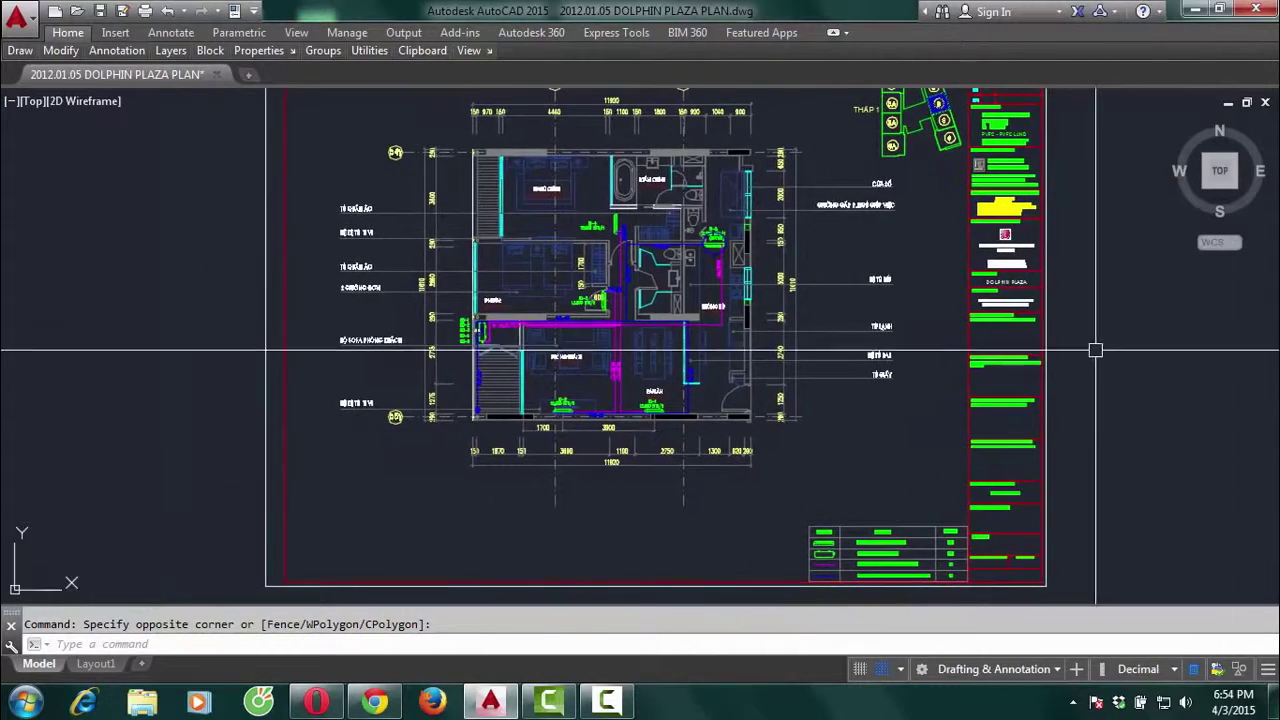
{"action": "scroll", "coordinate": [1057, 429], "scroll_direction": "down", "scroll_amount": 2}
{"action": "scroll", "coordinate": [1140, 340], "scroll_direction": "up", "scroll_amount": 2}
{"action": "middle_click", "coordinate": [1009, 403]}
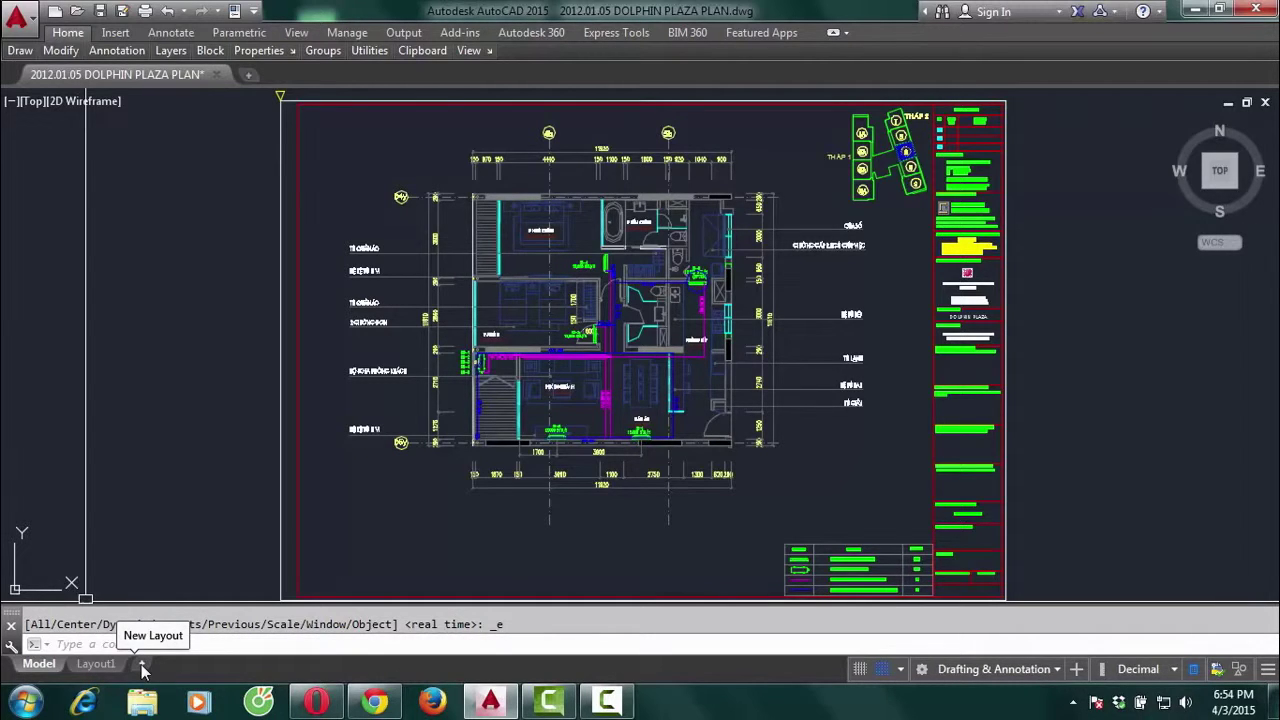
Add three new layouts: Layout2, Layout3 and Layout4
{"action": "left_click", "coordinate": [143, 665]}
{"action": "mouse_move", "coordinate": [157, 664]}
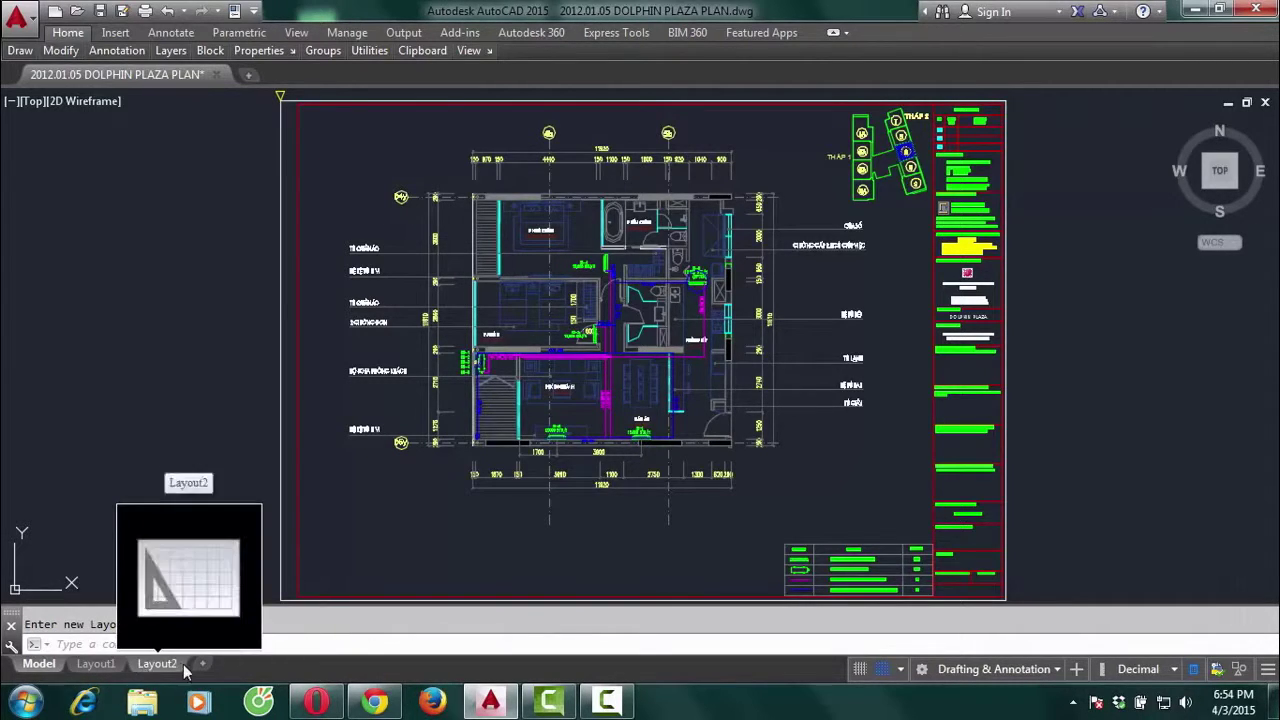
{"action": "left_click", "coordinate": [202, 664]}
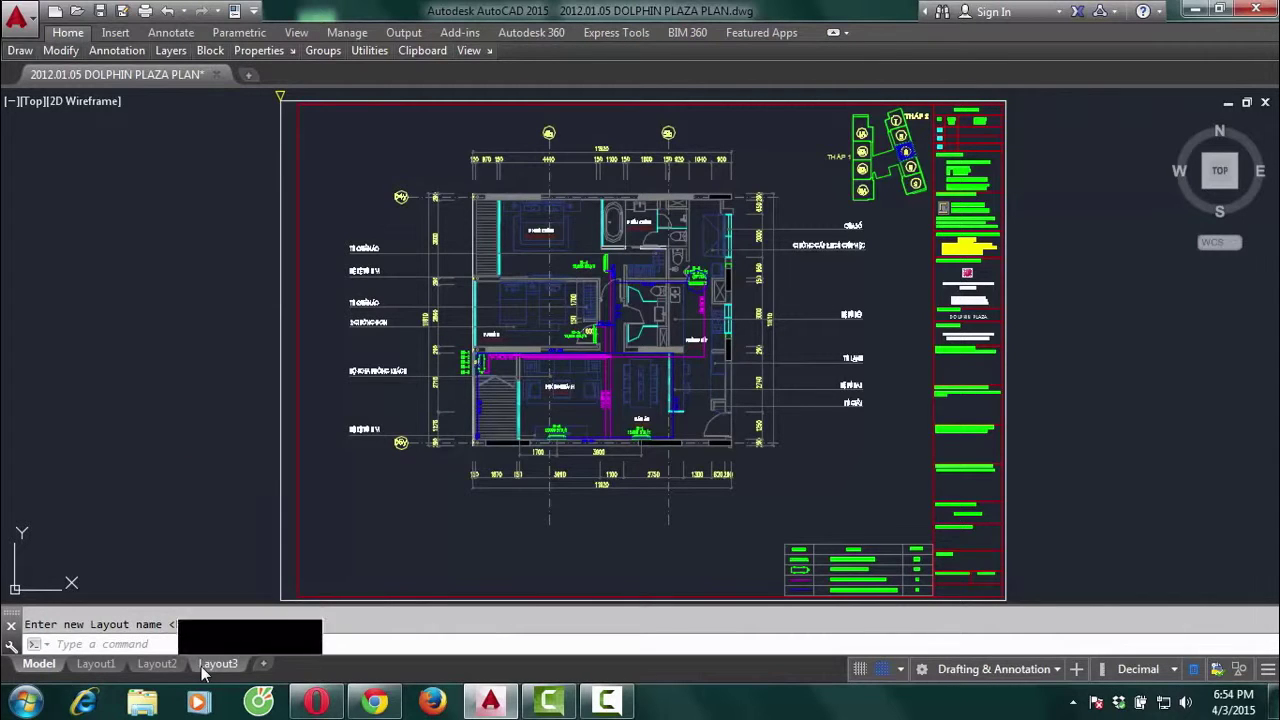
{"action": "left_click", "coordinate": [264, 666]}
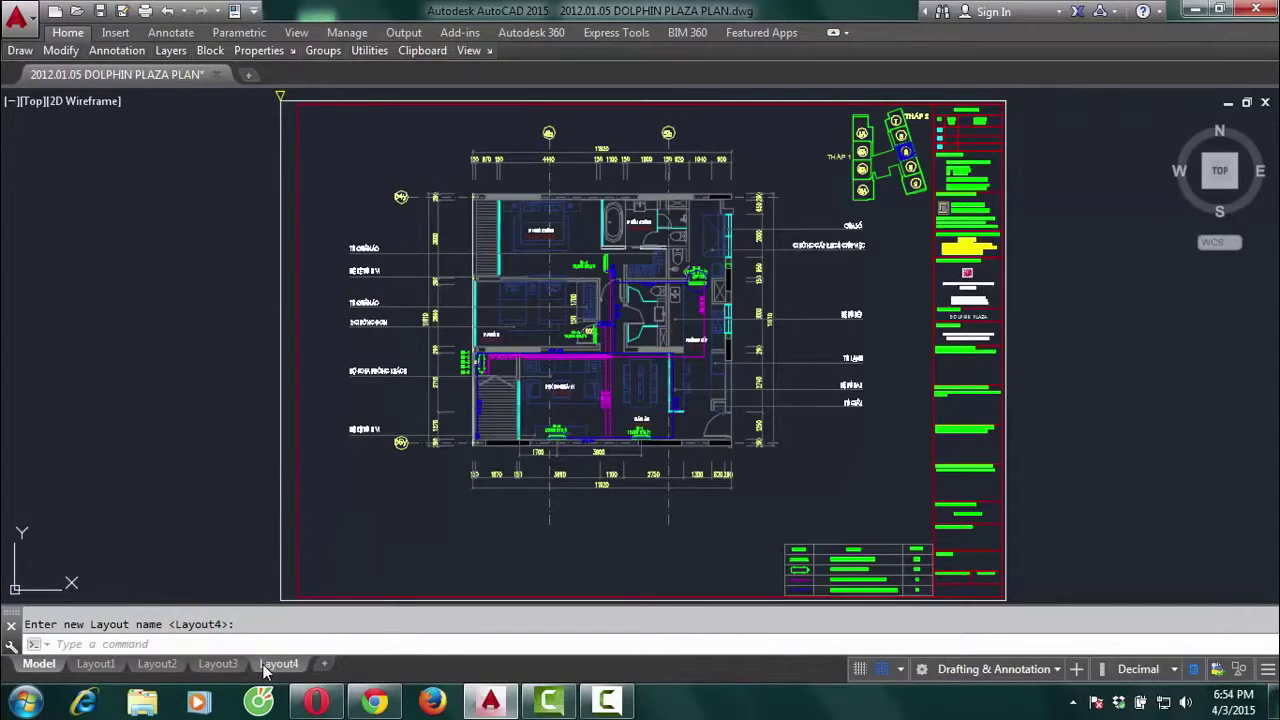
{"action": "mouse_move", "coordinate": [96, 664]}
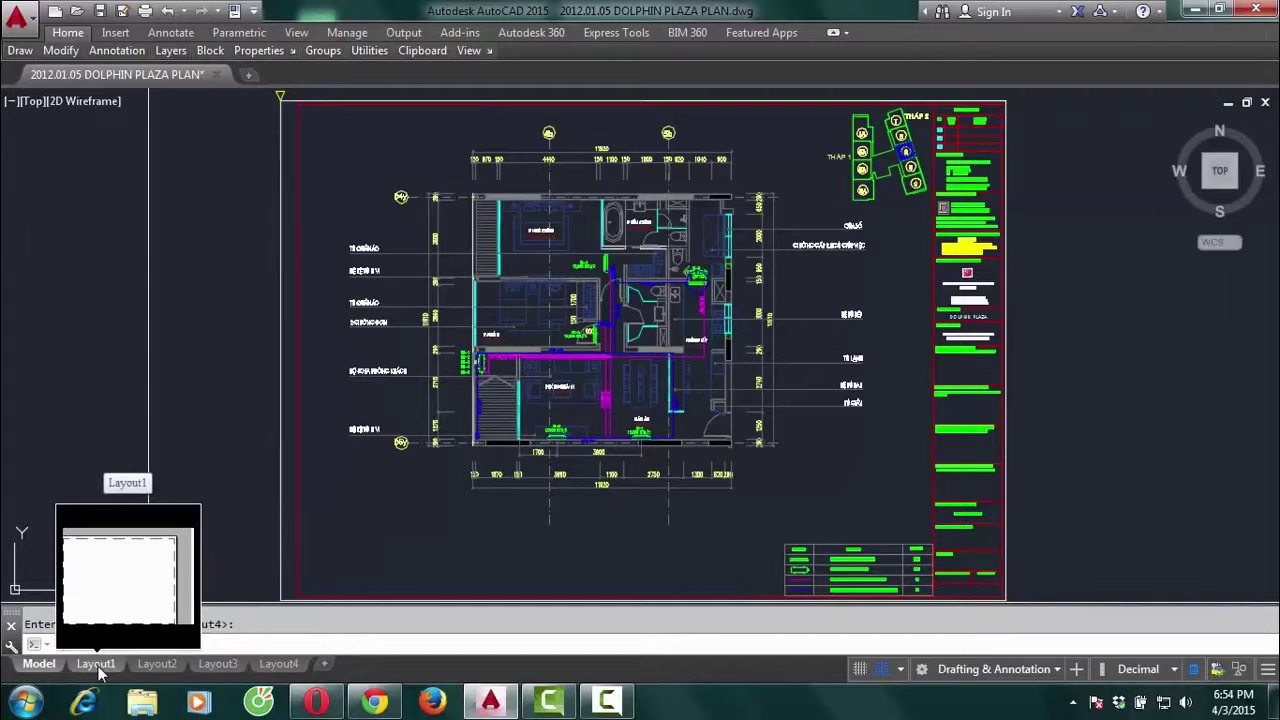
Switch to the blank Layout1 sheet and frame it in the view
{"action": "left_click", "coordinate": [97, 666]}
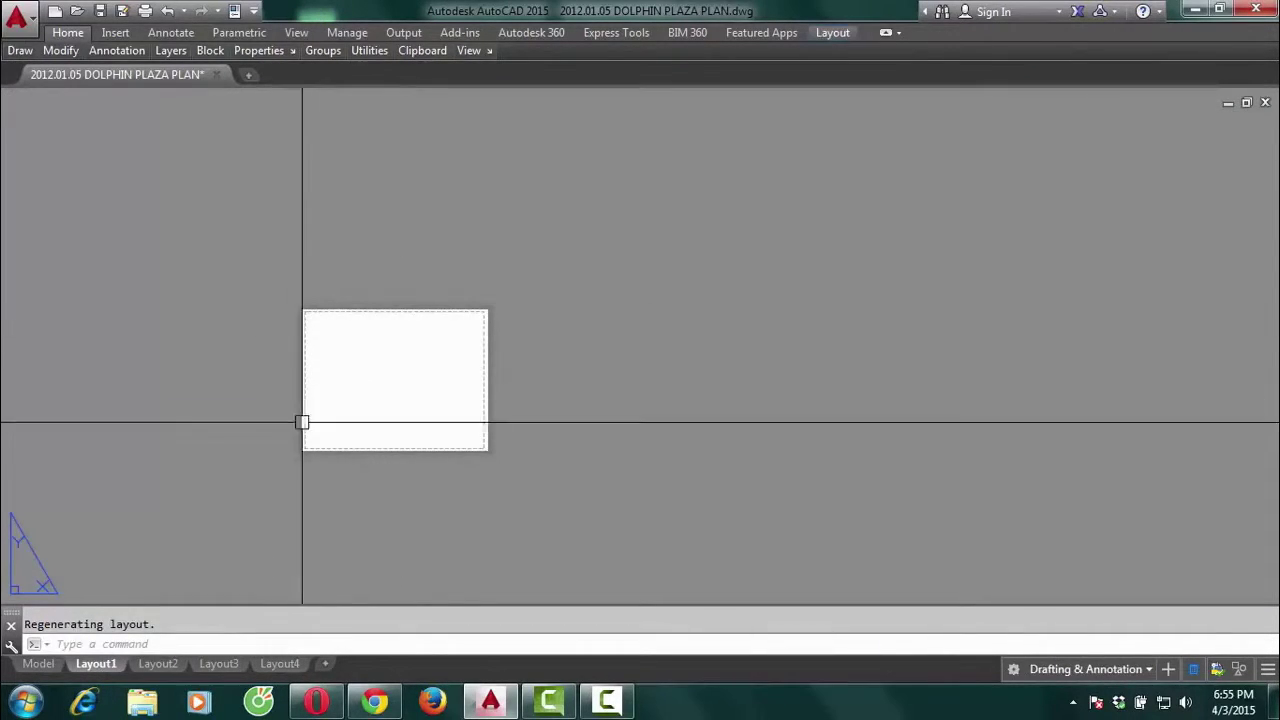
{"action": "middle_click_drag", "start_coordinate": [303, 423], "coordinate": [518, 368]}
{"action": "scroll", "coordinate": [586, 366], "scroll_direction": "up", "scroll_amount": 5}
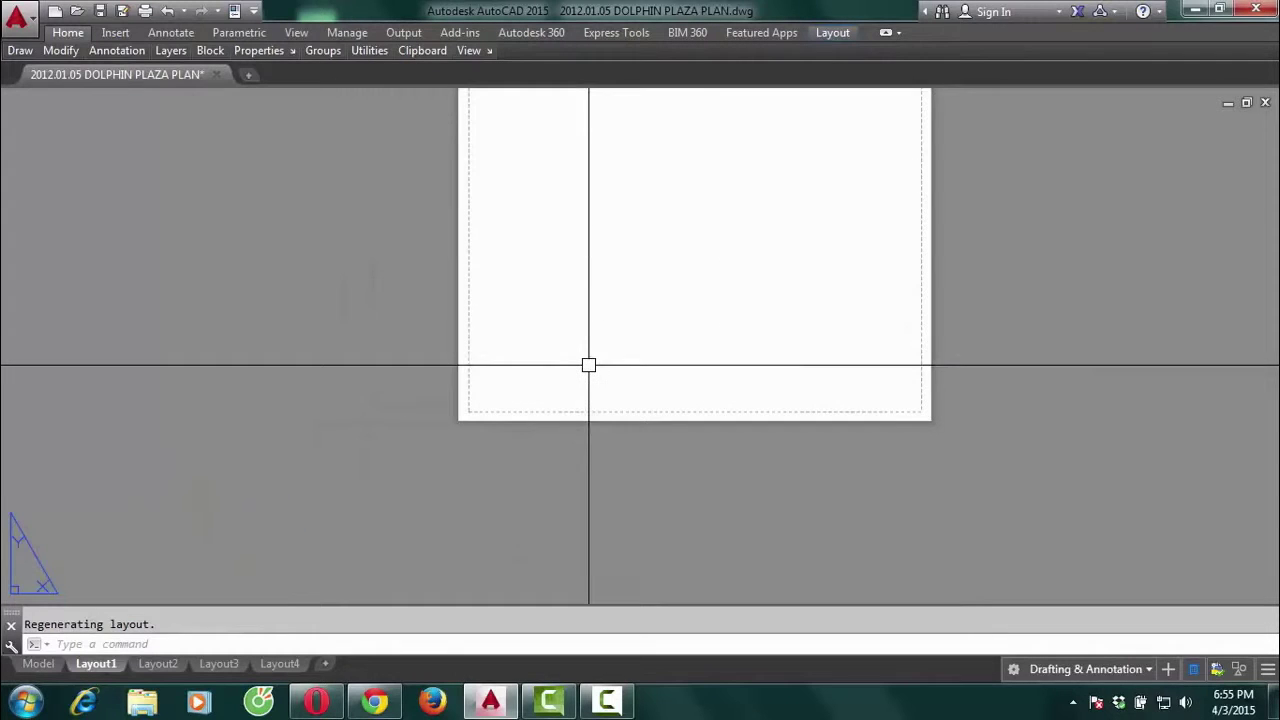
{"action": "mouse_move", "coordinate": [657, 260]}
{"action": "middle_mouse_down"}
{"action": "mouse_move", "coordinate": [613, 362]}
{"action": "mouse_move", "coordinate": [595, 352]}
{"action": "middle_mouse_up"}
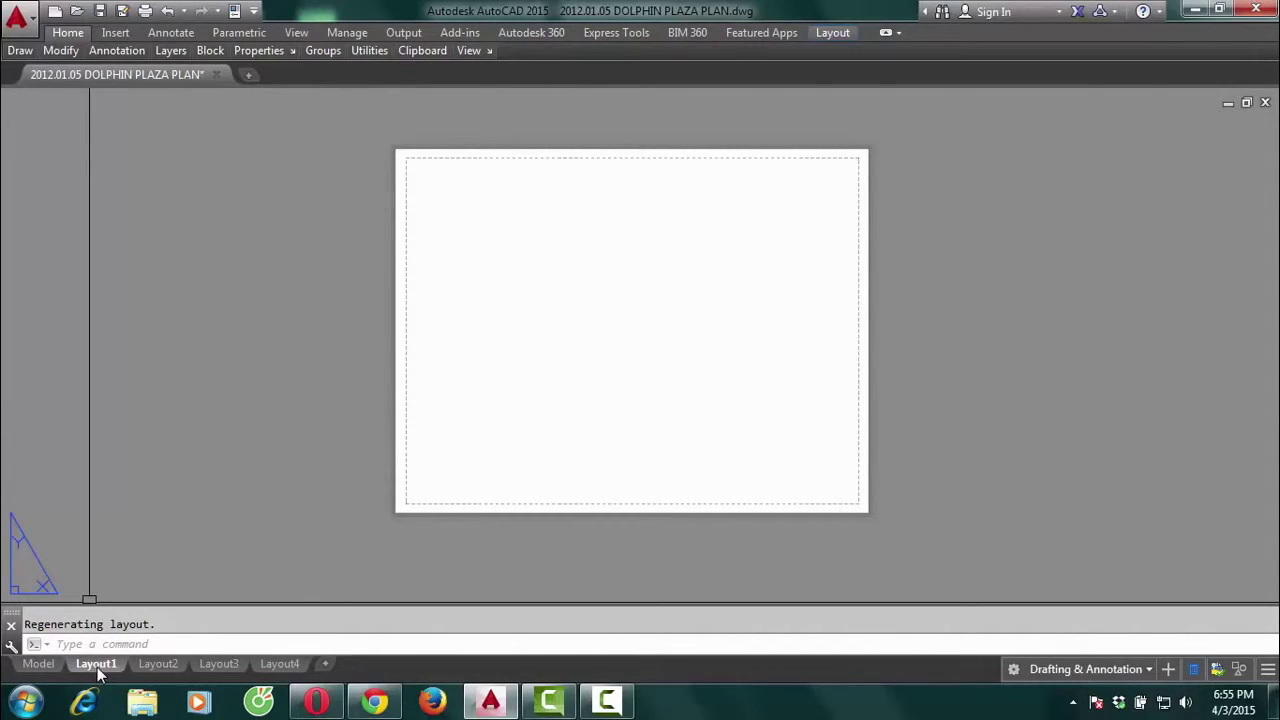
Rename the Layout1 tab to 'Bản in 1'
{"action": "right_click", "coordinate": [98, 667]}
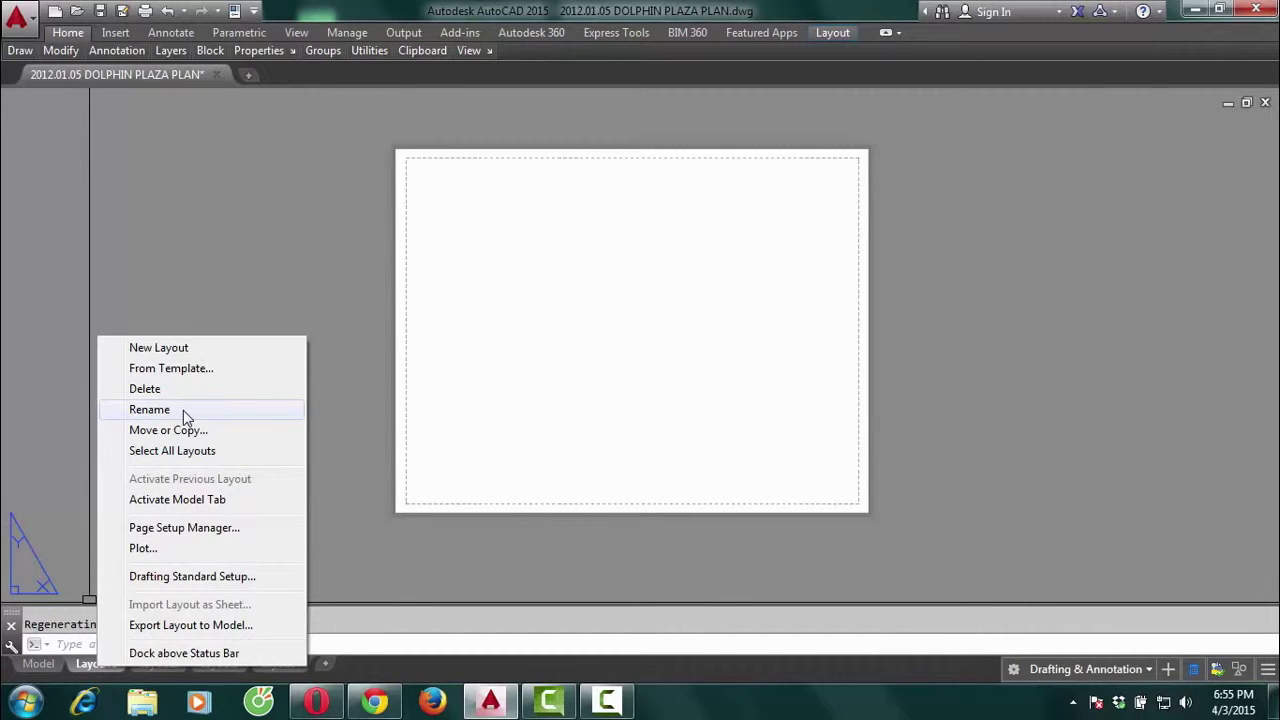
{"action": "right_click", "coordinate": [96, 670]}
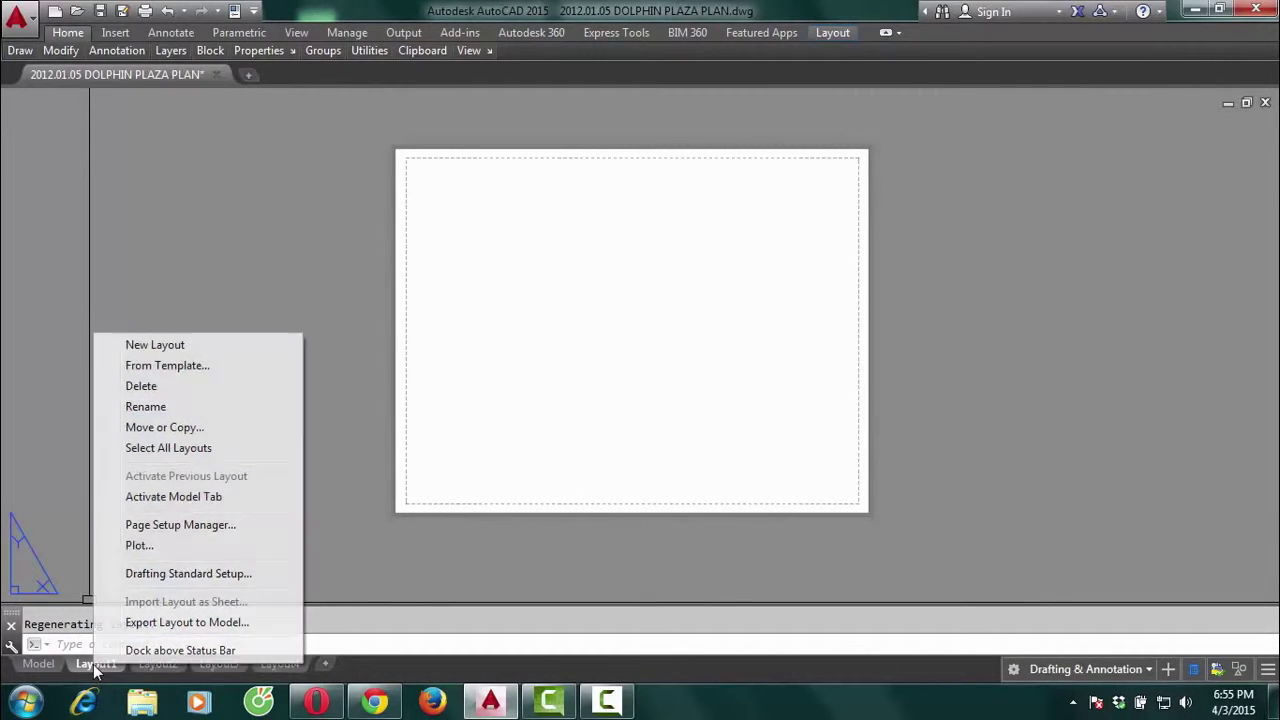
{"action": "left_click", "coordinate": [181, 413]}
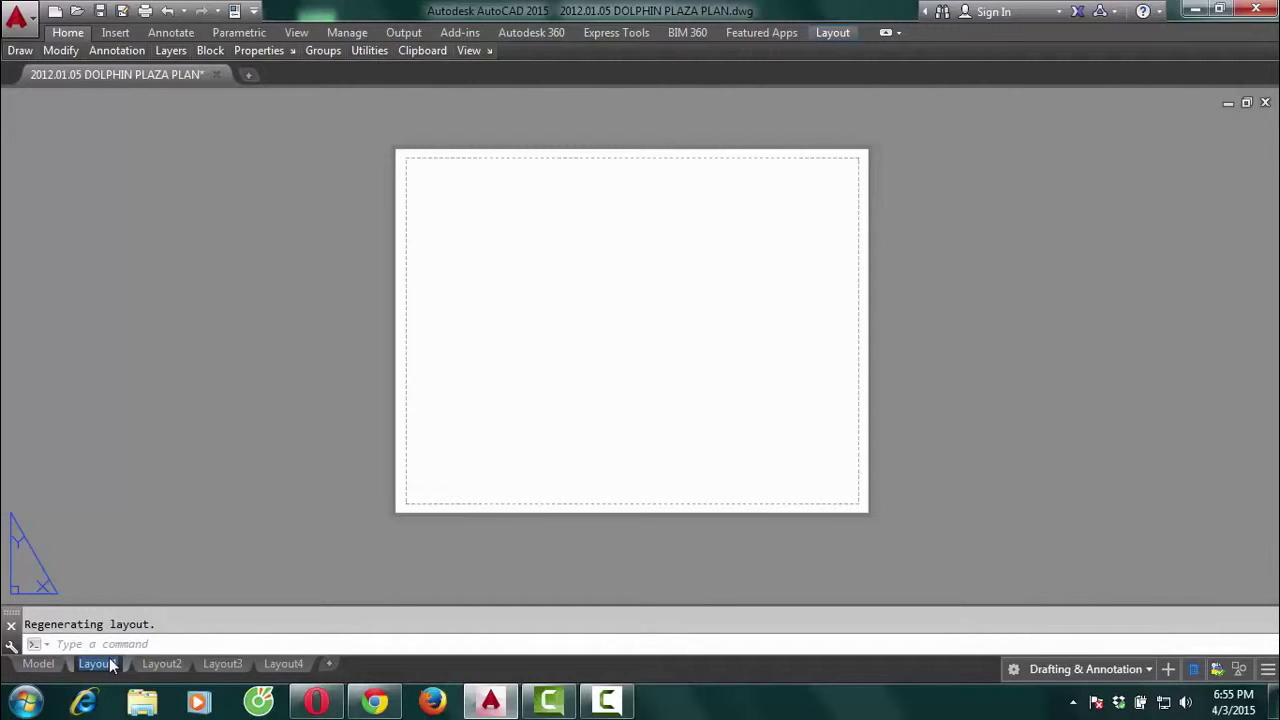
{"action": "type", "text": "Ban"}
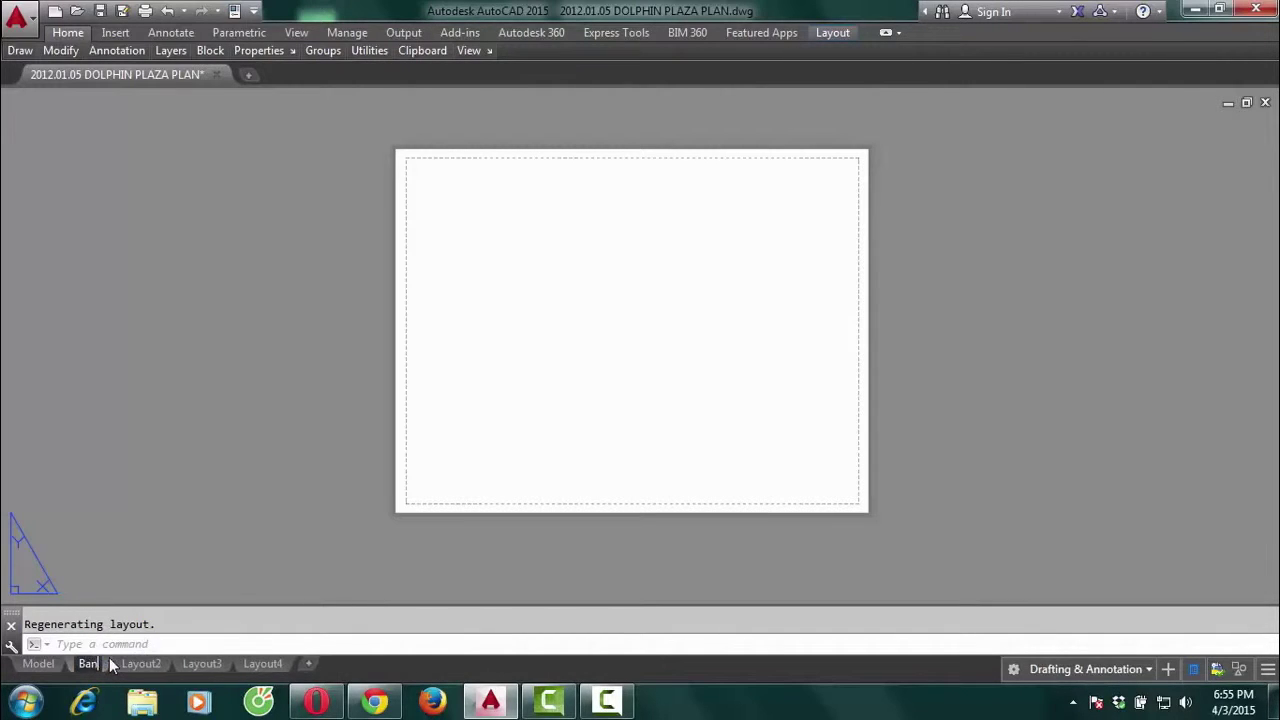
{"action": "type", "text": " in"}
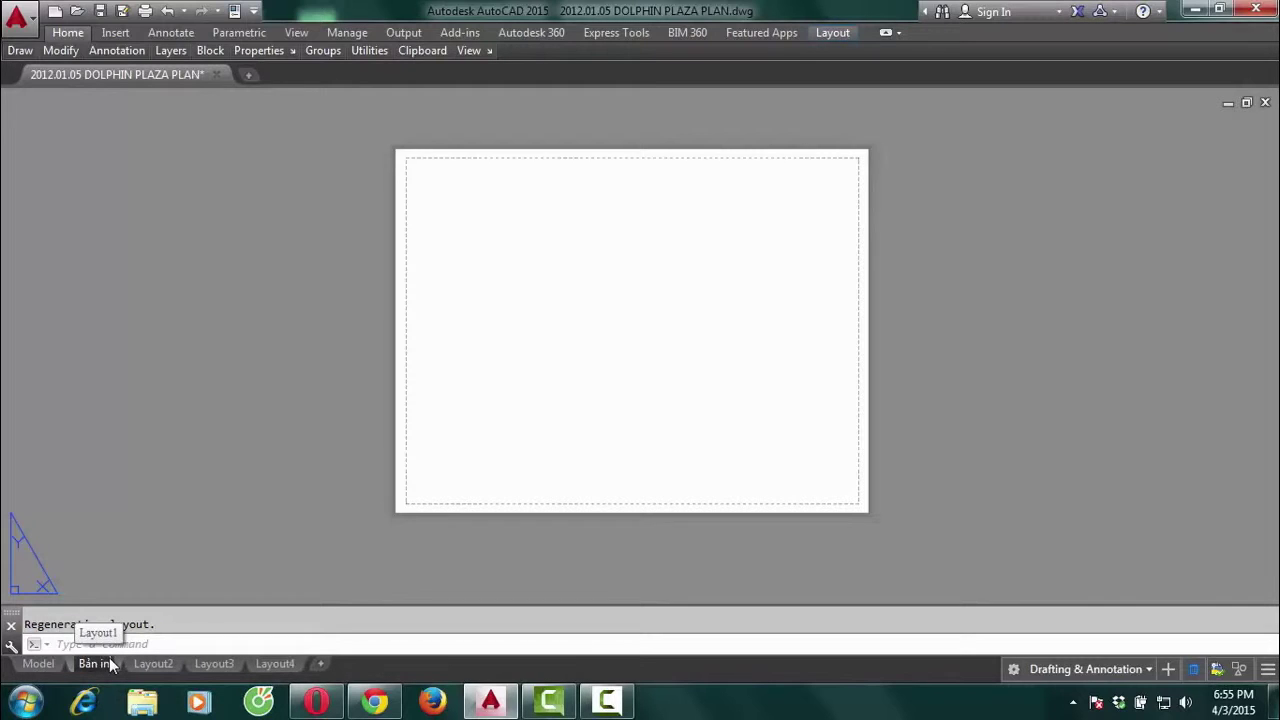
{"action": "type", "text": " 1"}
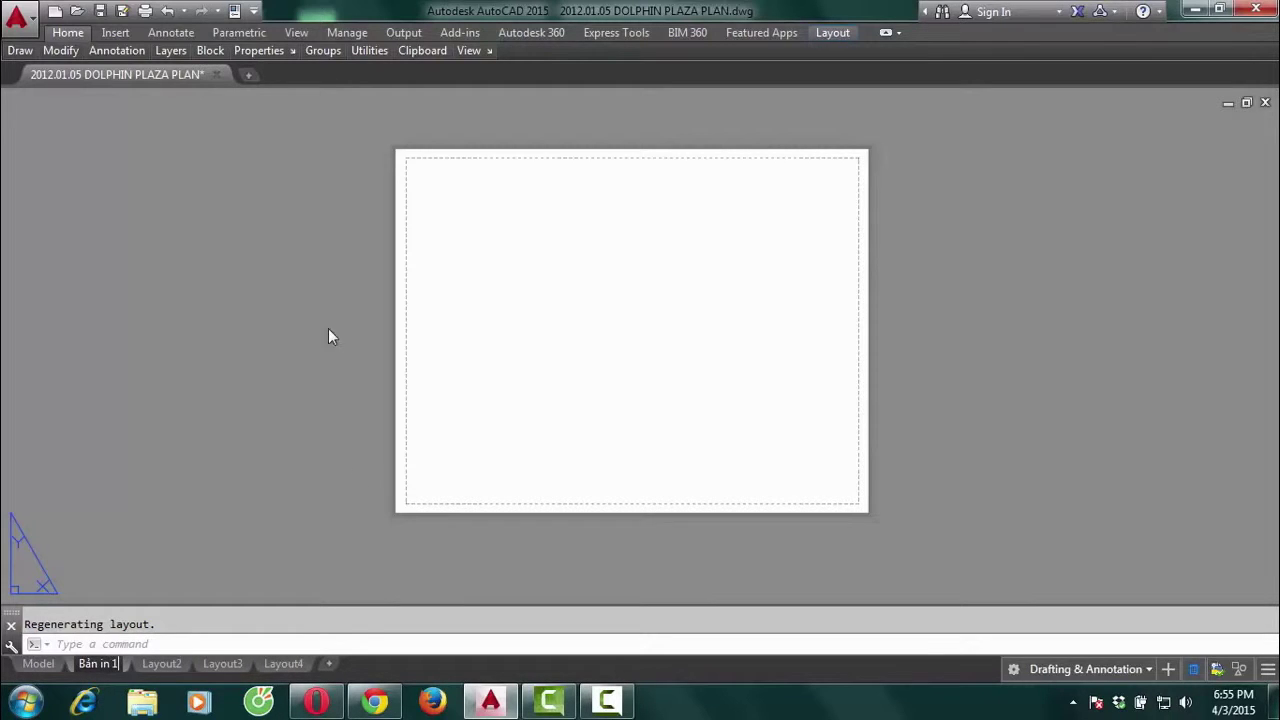
{"action": "key", "text": "Return"}
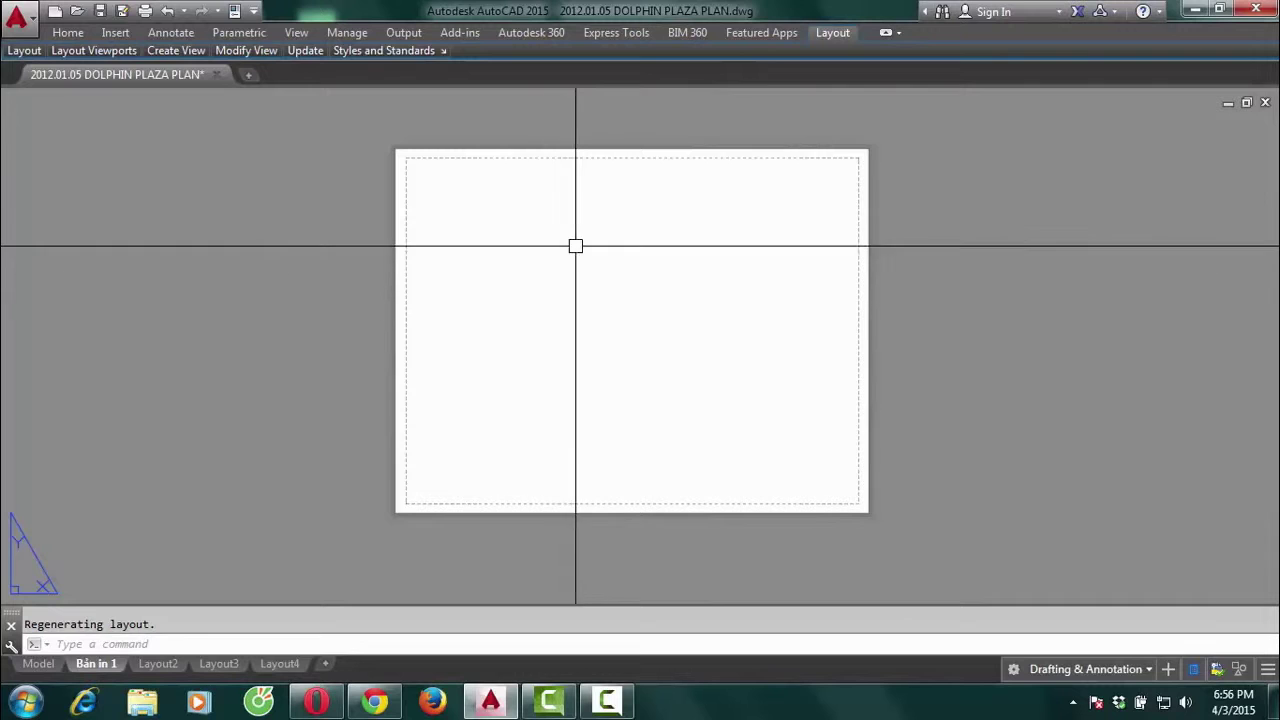
{"action": "left_click", "coordinate": [783, 92]}
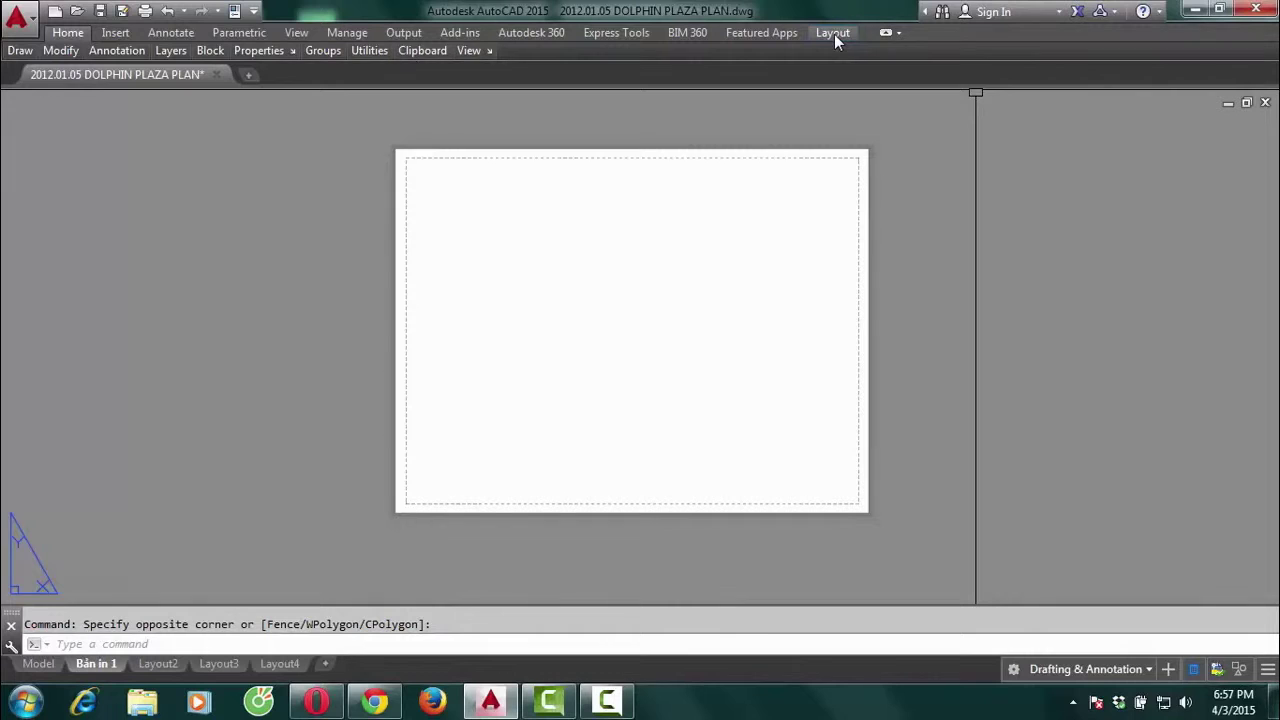
Open the Page Setup Manager and modify the Bản in 1 page setup
{"action": "left_click", "coordinate": [832, 33]}
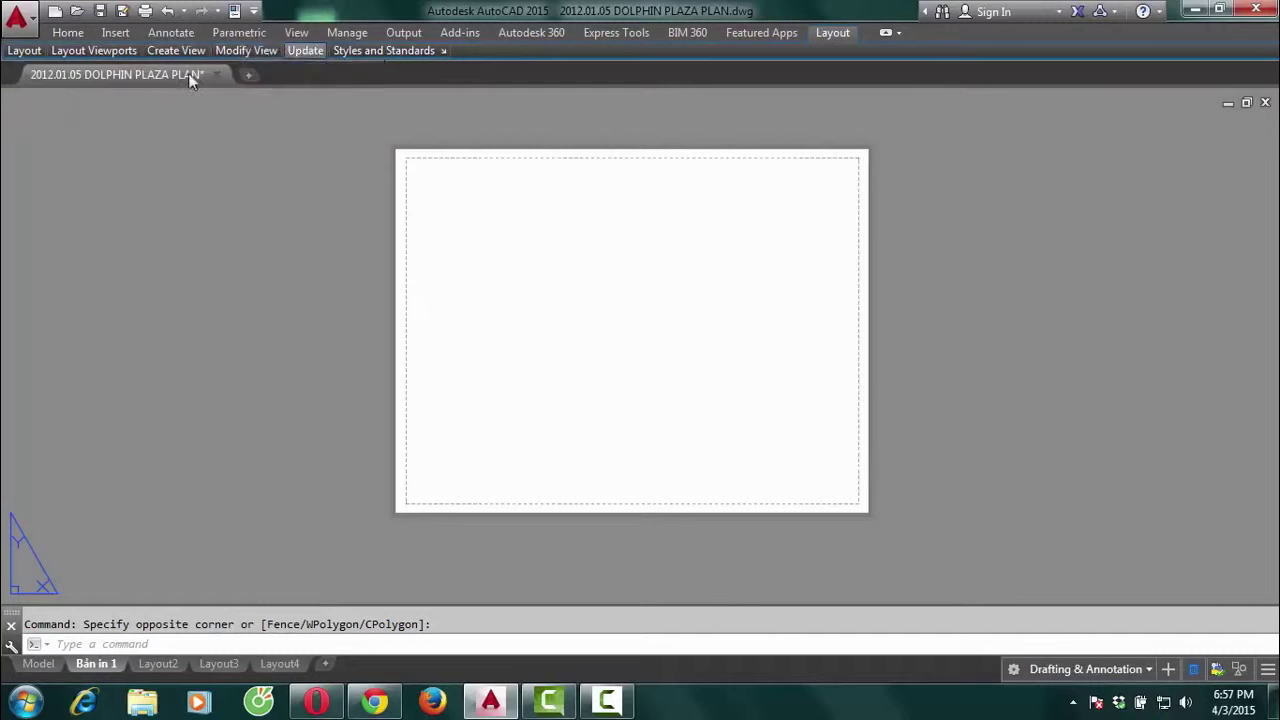
{"action": "mouse_move", "coordinate": [24, 50]}
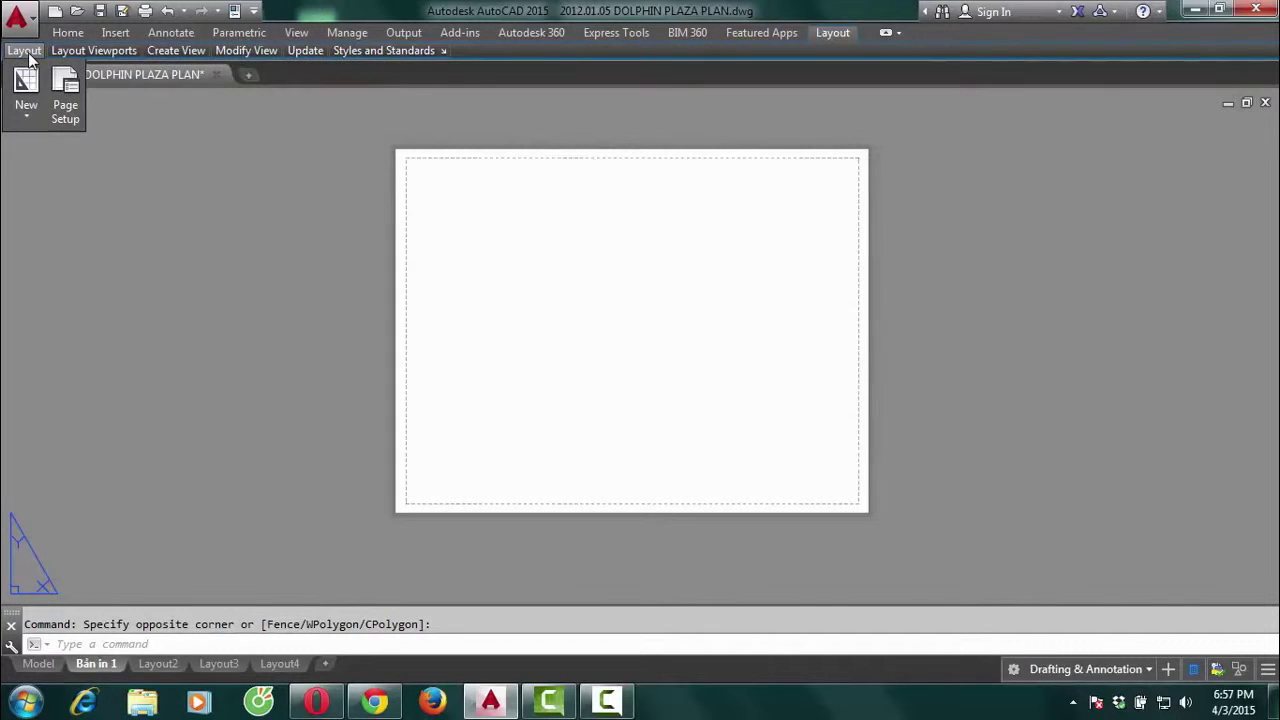
{"action": "left_click", "coordinate": [69, 110]}
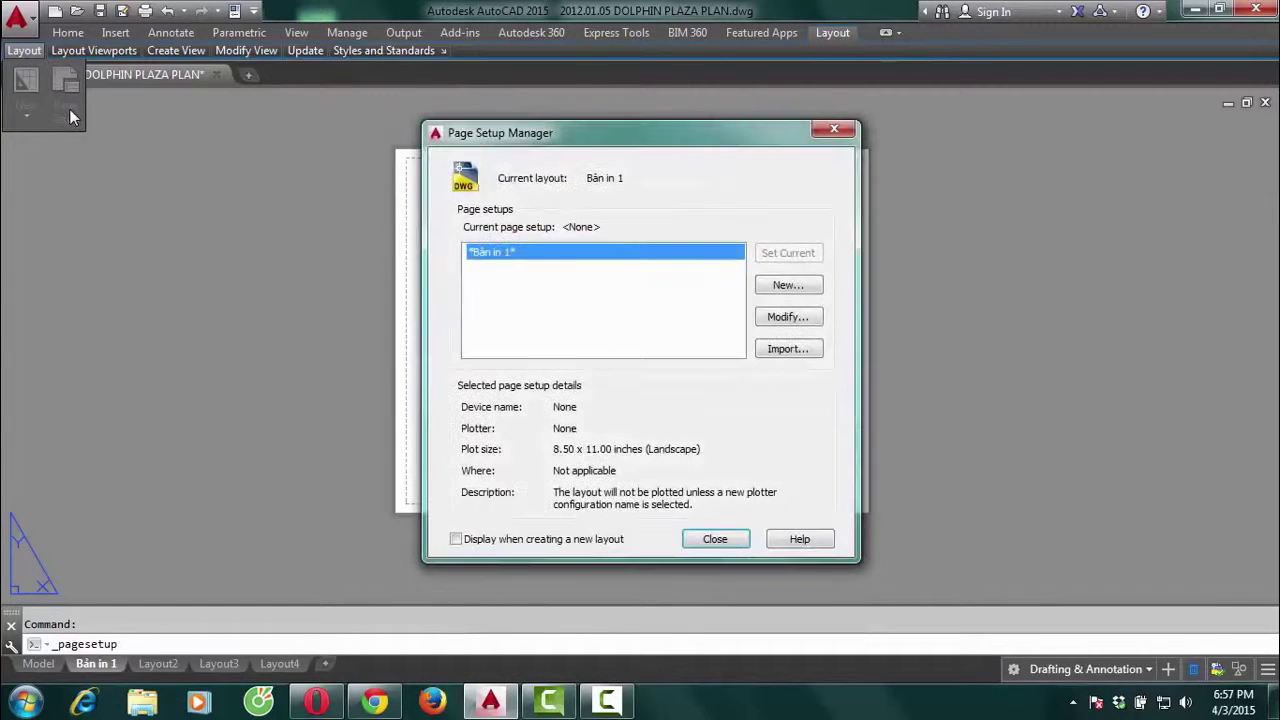
{"action": "left_click_drag", "start_coordinate": [625, 134], "coordinate": [594, 116]}
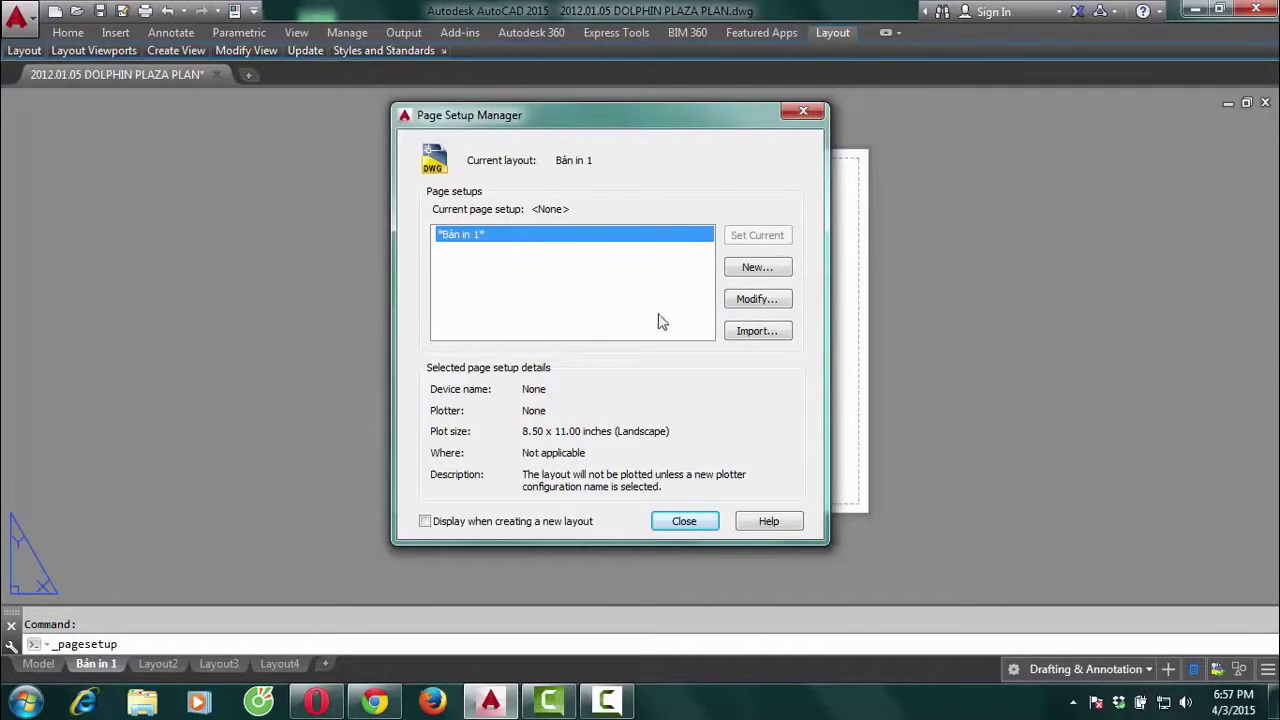
{"action": "left_click", "coordinate": [748, 300]}
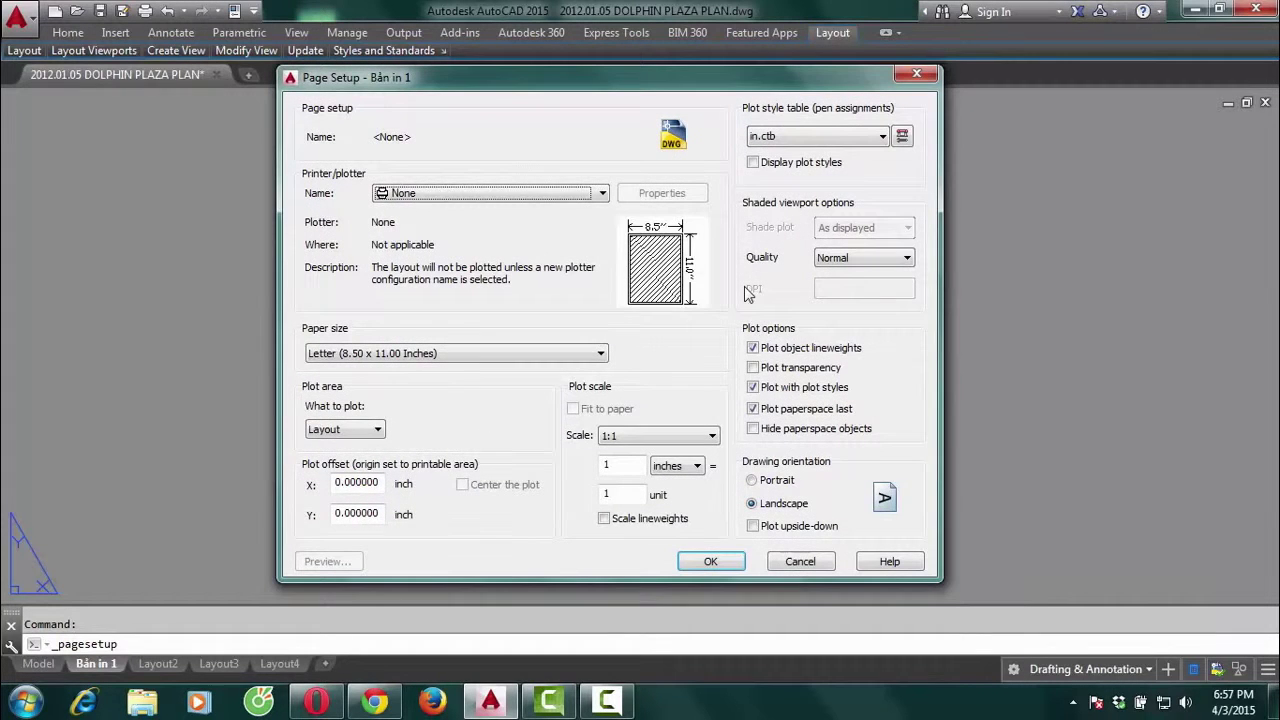
Choose Nitro PDF Creator (Pro 9) as the printer and open its Properties
{"action": "left_click_drag", "start_coordinate": [692, 79], "coordinate": [656, 75]}
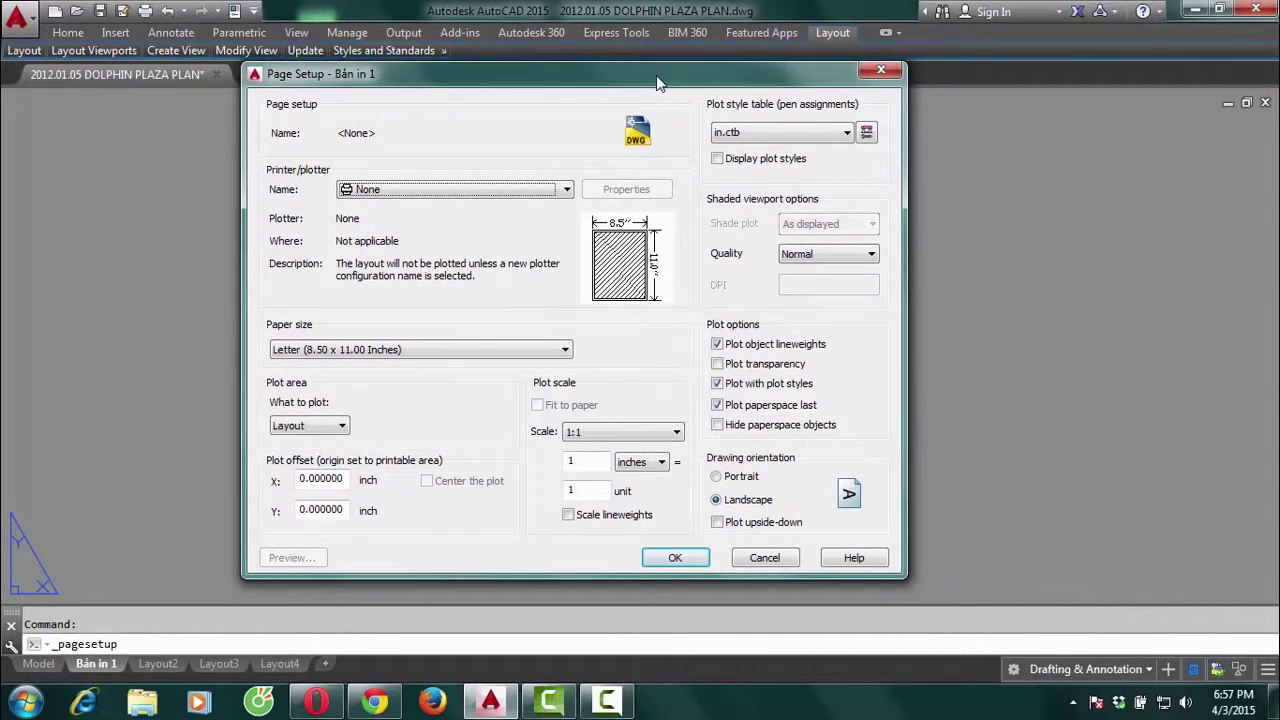
{"action": "left_click", "coordinate": [562, 200]}
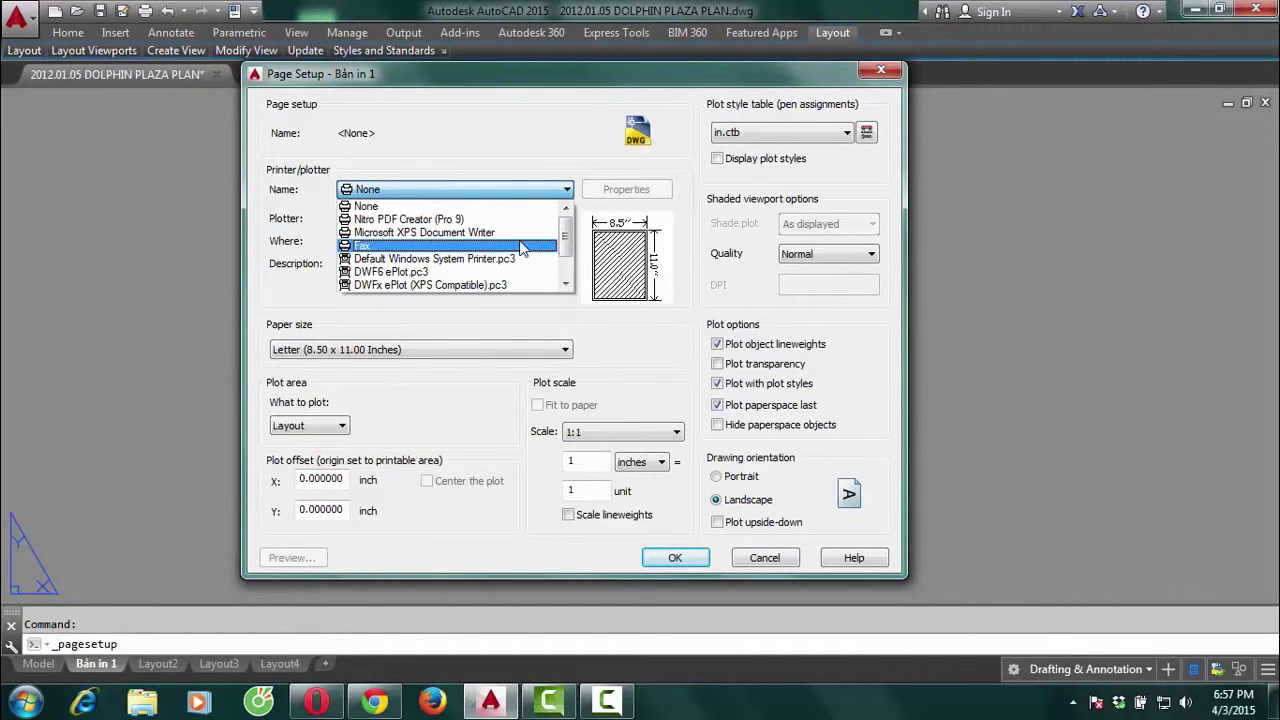
{"action": "scroll", "coordinate": [522, 250], "scroll_direction": "down", "scroll_amount": 1}
{"action": "scroll", "coordinate": [460, 282], "scroll_direction": "up", "scroll_amount": 1}
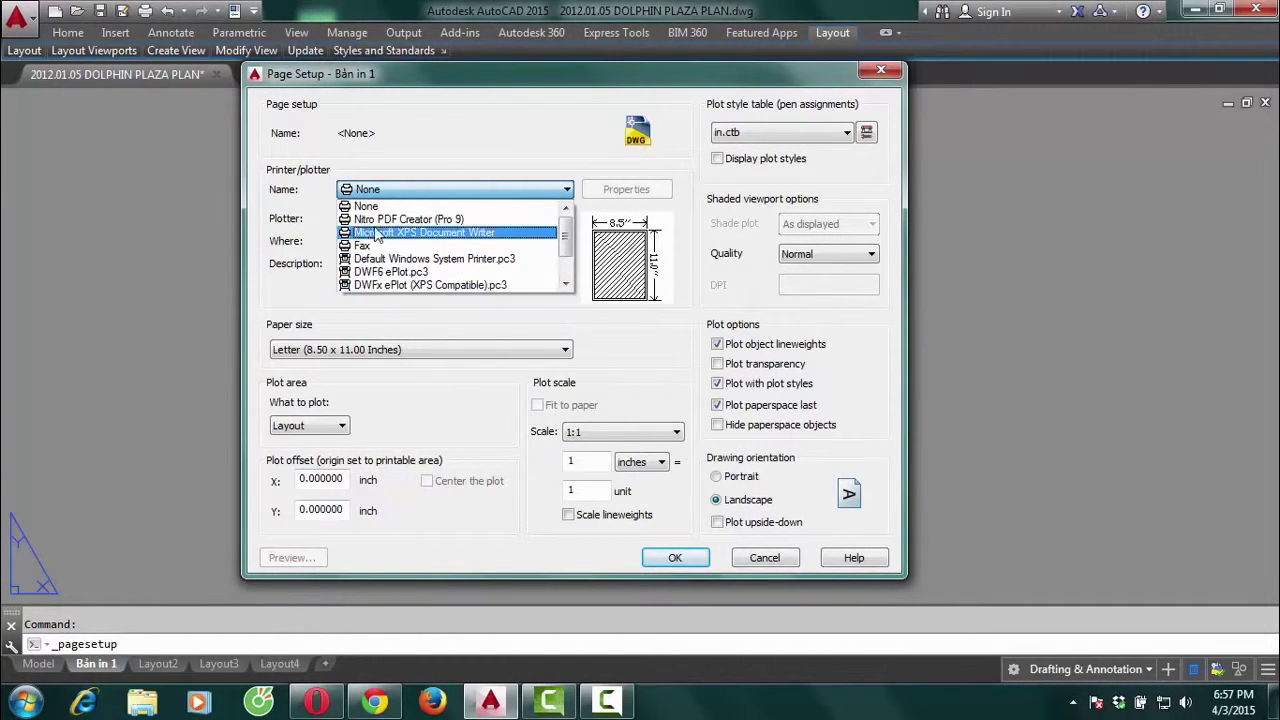
{"action": "left_click", "coordinate": [446, 221]}
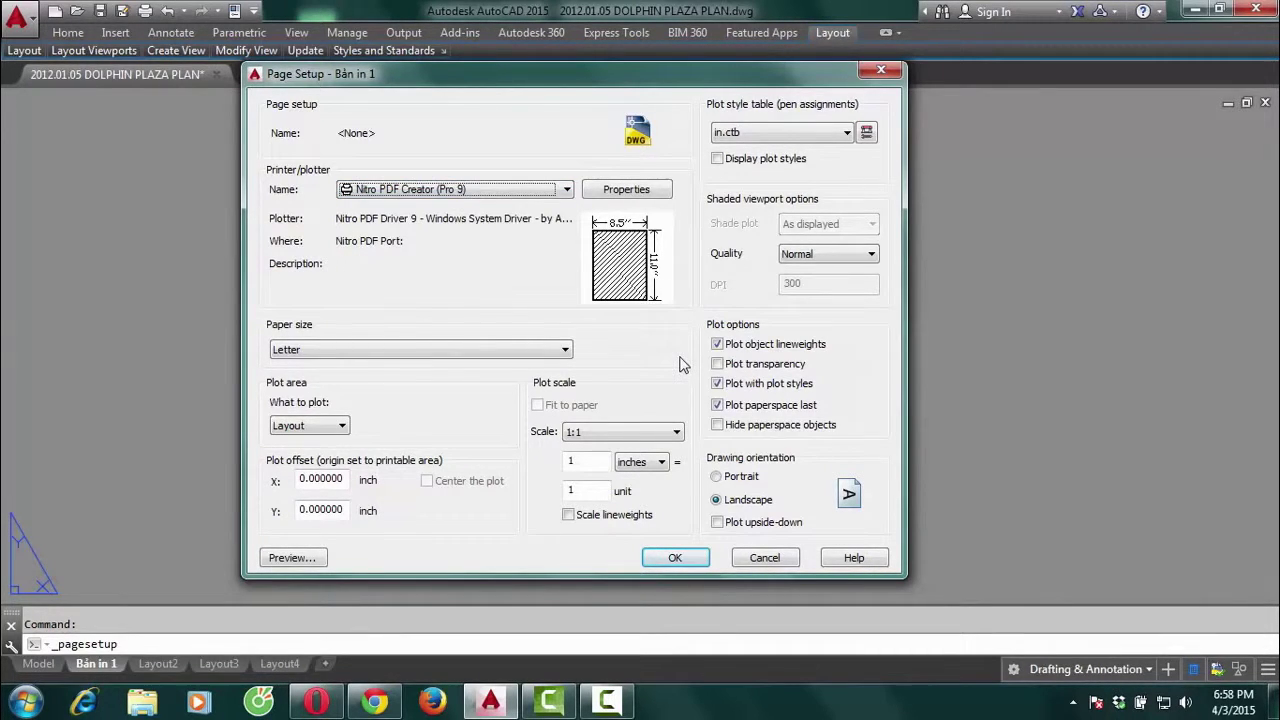
{"action": "key", "text": "Down"}
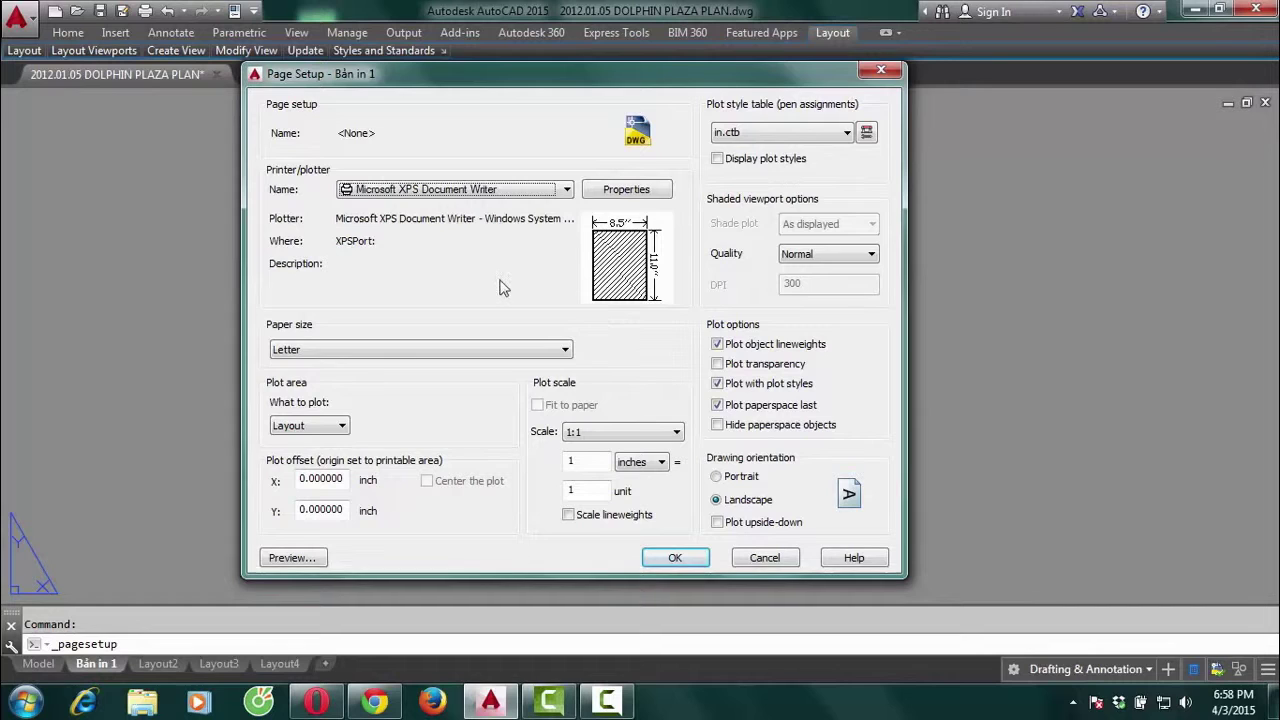
{"action": "key", "text": "Up"}
{"action": "left_click", "coordinate": [545, 190]}
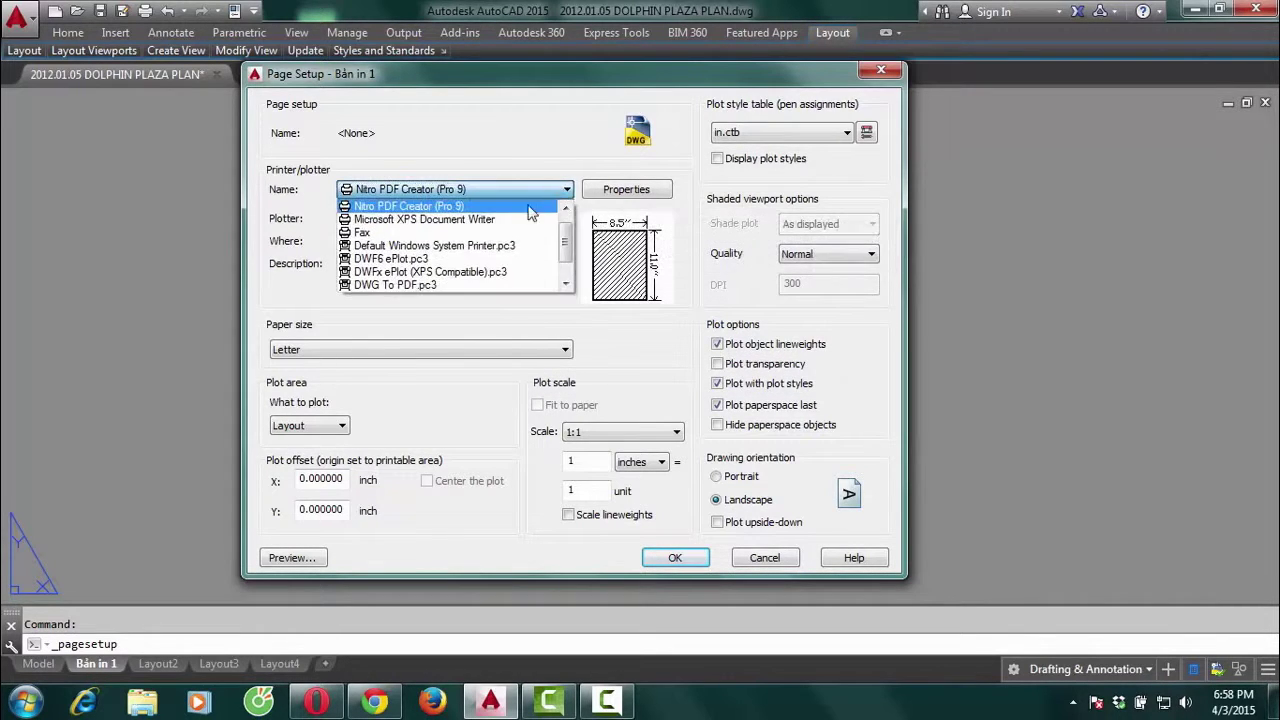
{"action": "left_click", "coordinate": [478, 208]}
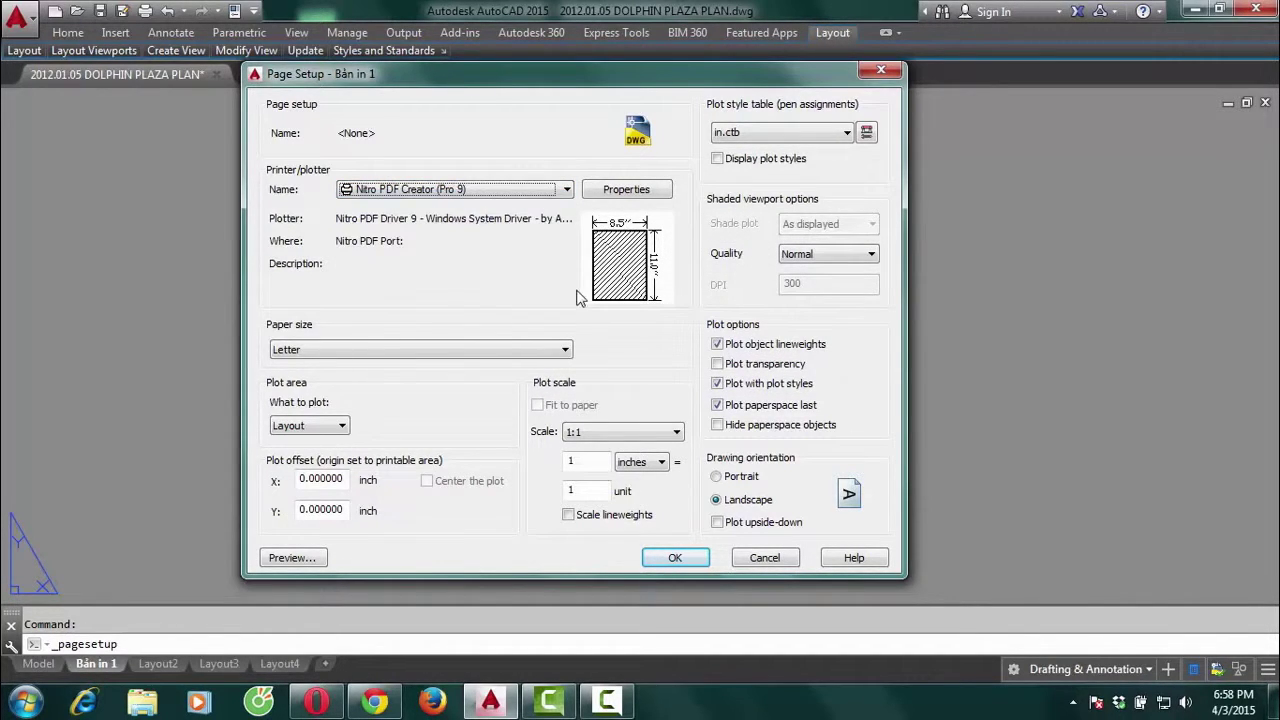
{"action": "left_click", "coordinate": [625, 190]}
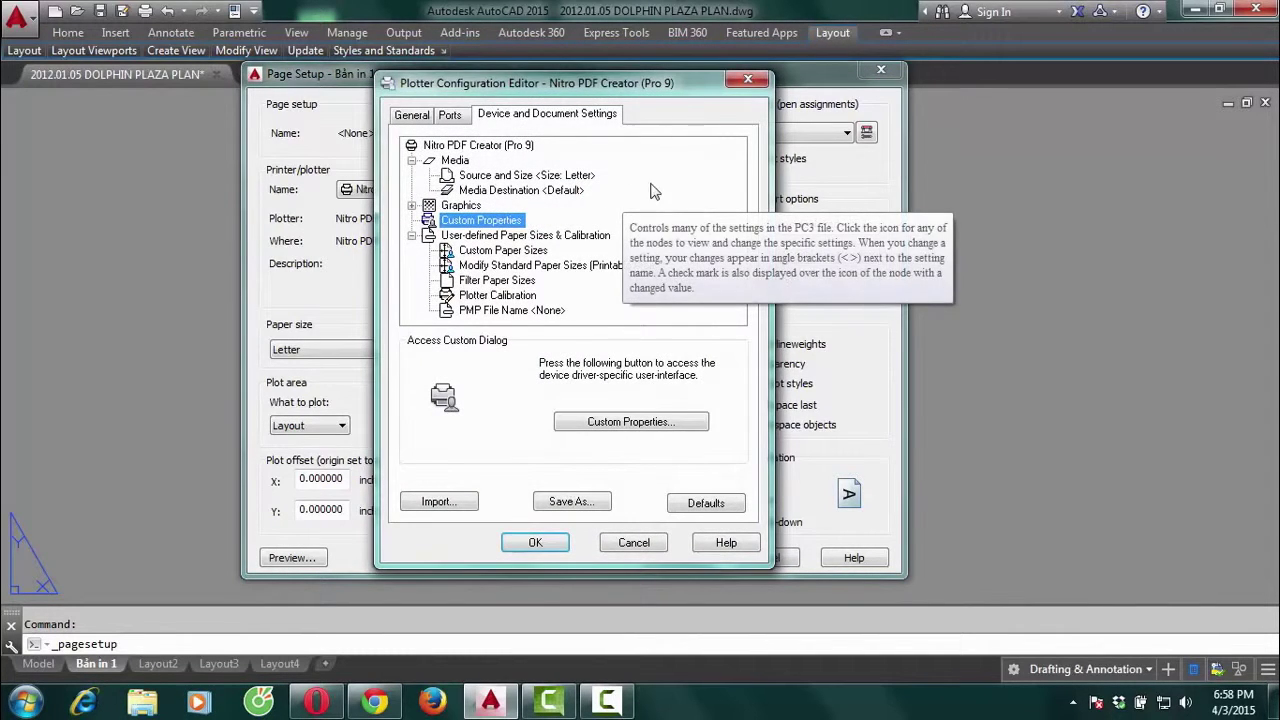
Close the Nitro PDF Creator Plotter Configuration Editor with OK
{"action": "left_click_drag", "start_coordinate": [586, 95], "coordinate": [527, 108]}
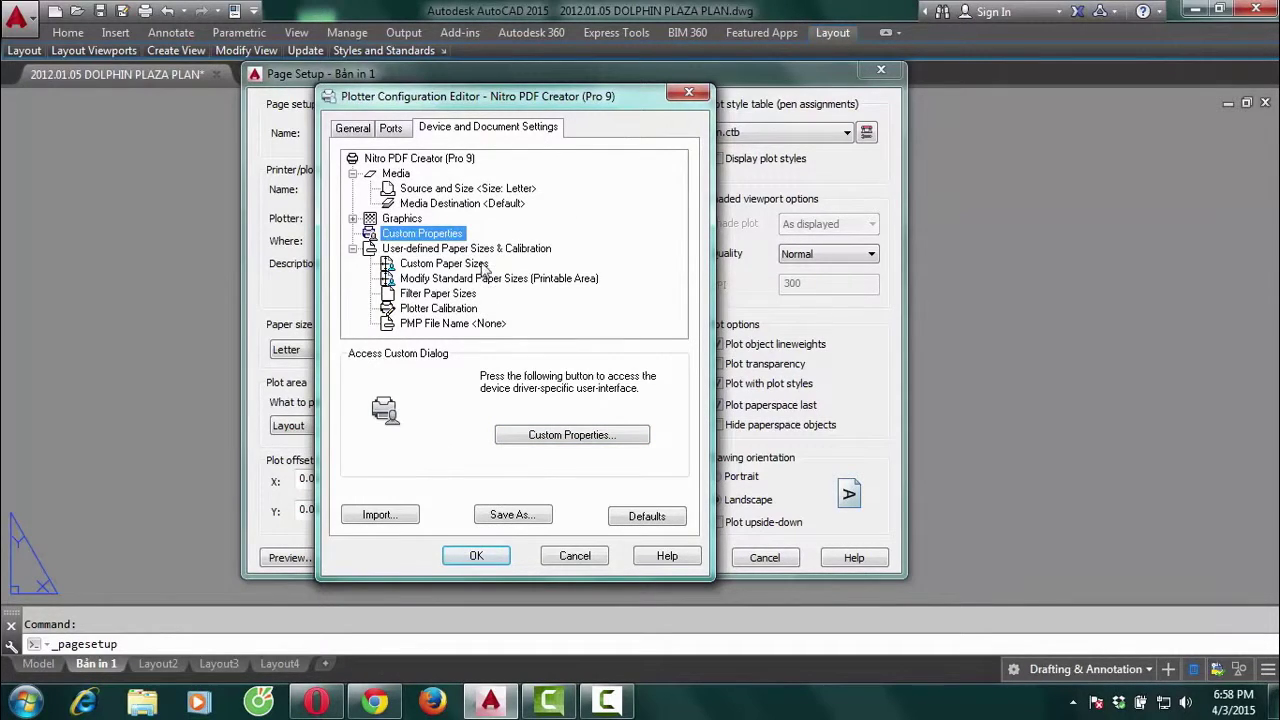
{"action": "left_click", "coordinate": [476, 556]}
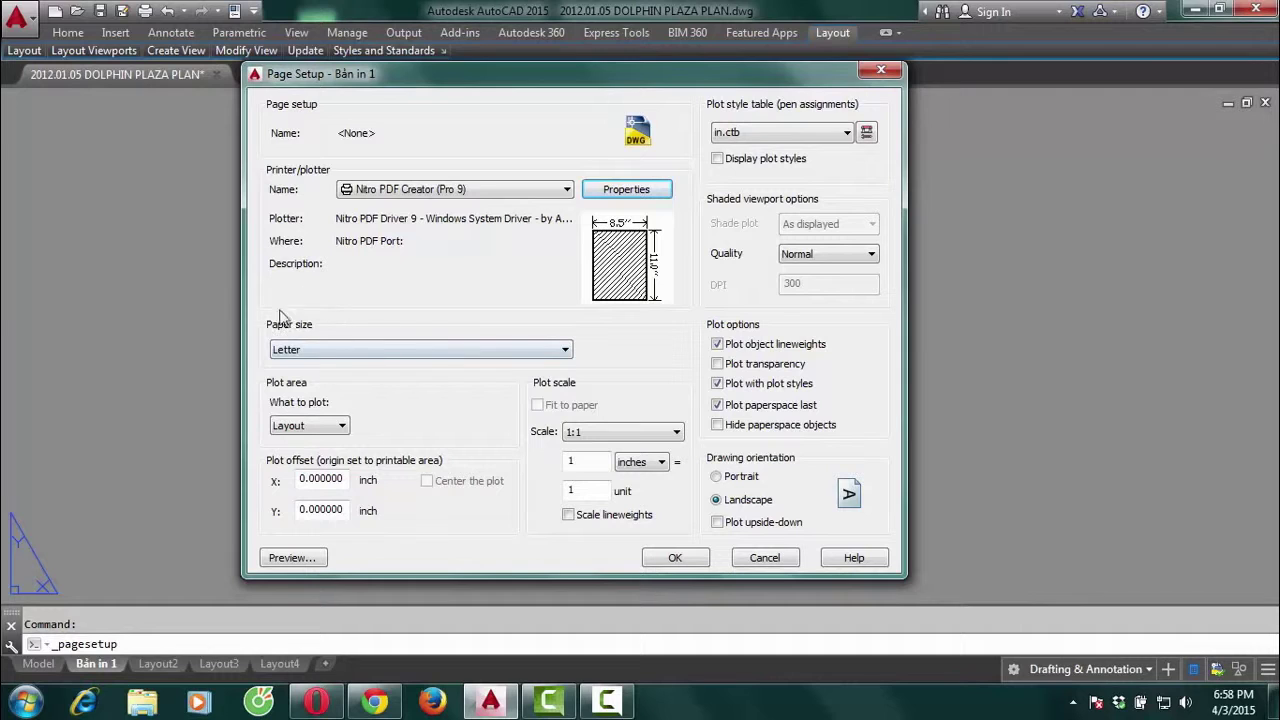
Set the paper size to A3 and change the plot scale units from 0.03937 to 1
{"action": "left_click", "coordinate": [565, 349]}
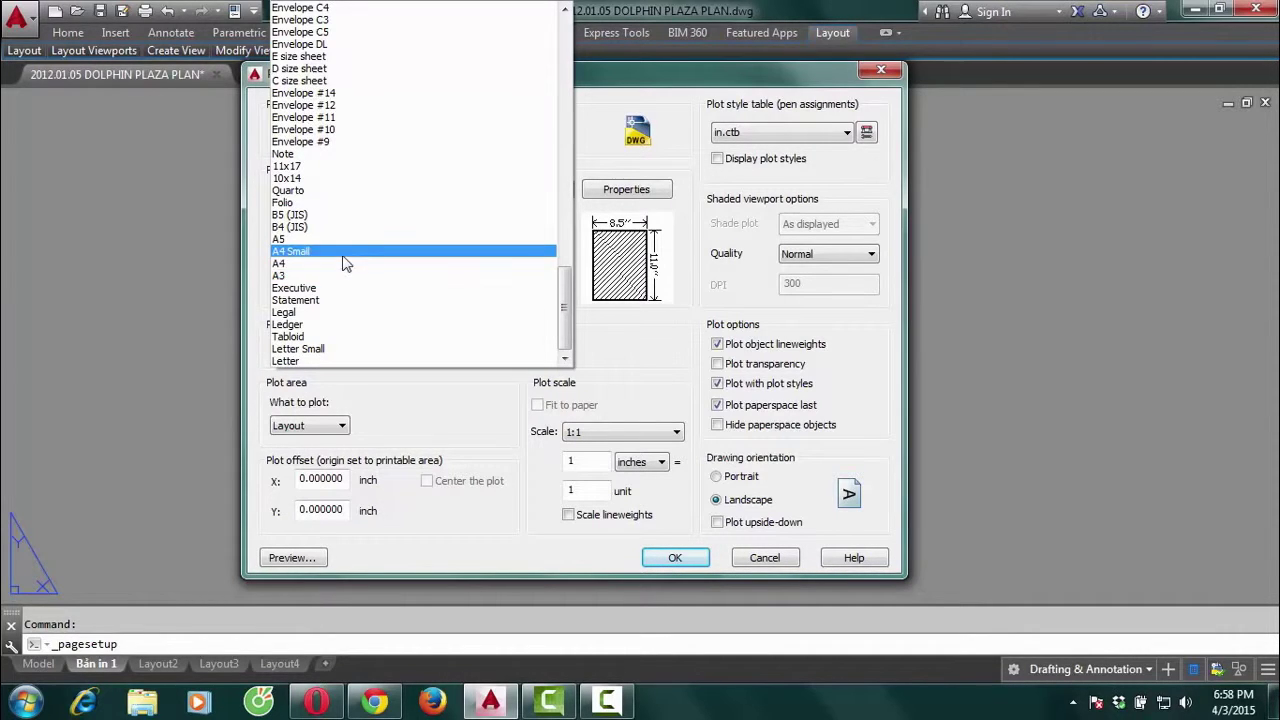
{"action": "left_click", "coordinate": [313, 280]}
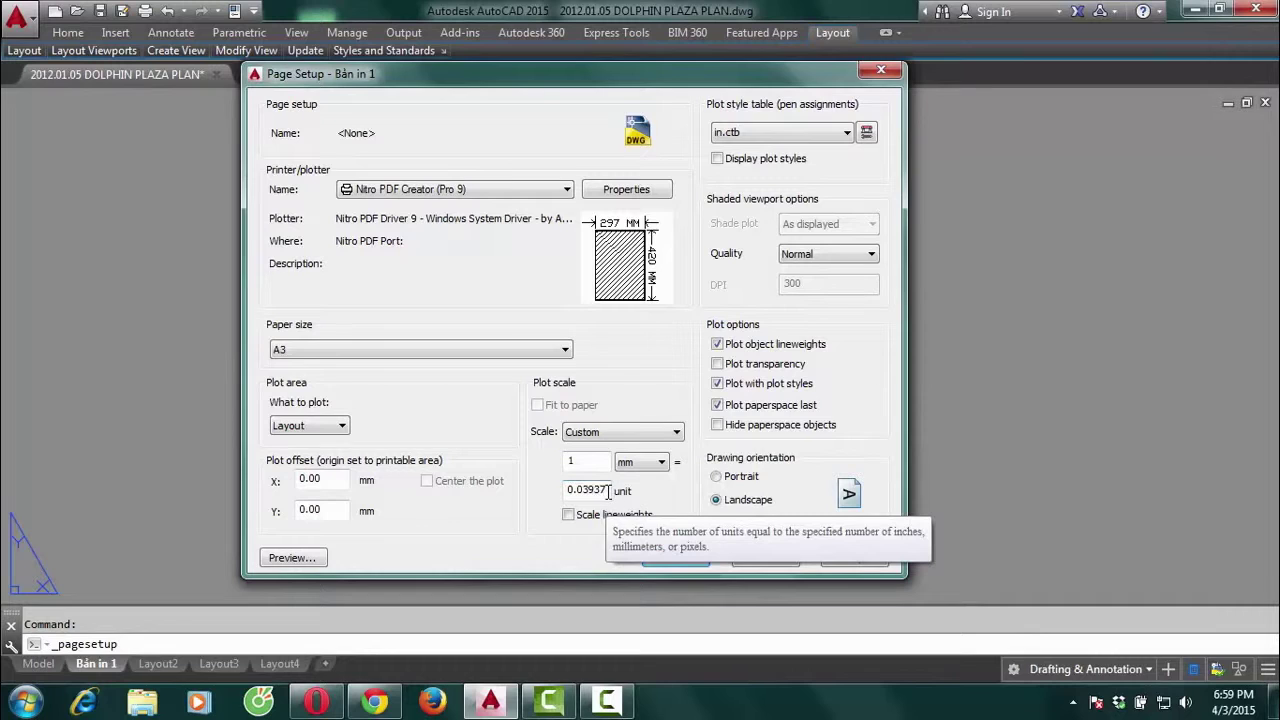
{"action": "left_click_drag", "start_coordinate": [608, 490], "coordinate": [543, 497]}
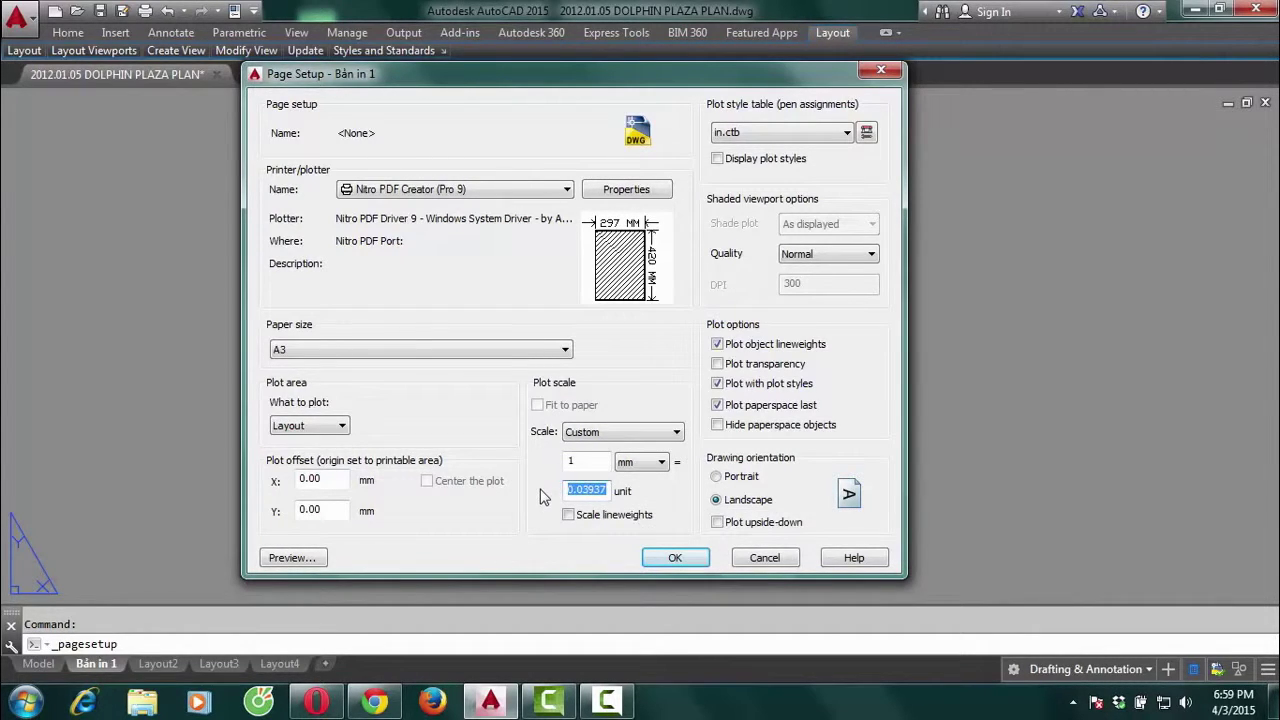
{"action": "type", "text": "1"}
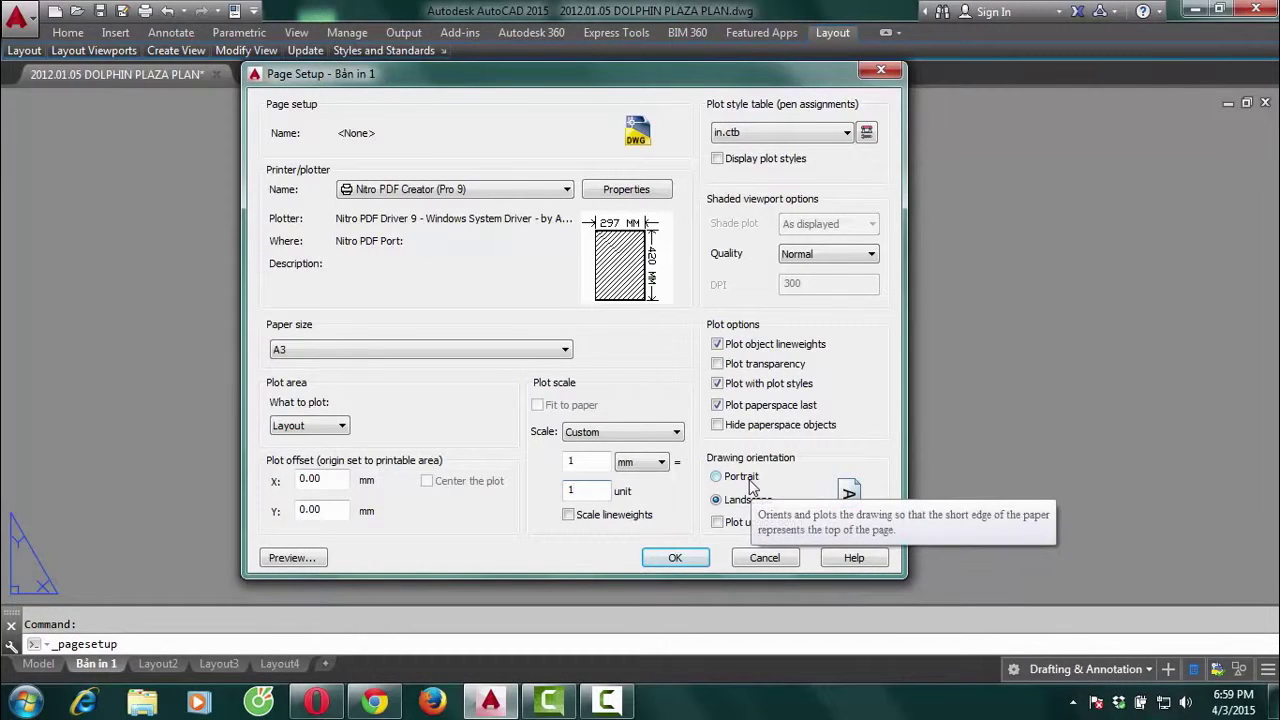
Apply the 1:1 scale and keep landscape orientation after trying portrait
{"action": "left_click", "coordinate": [752, 484]}
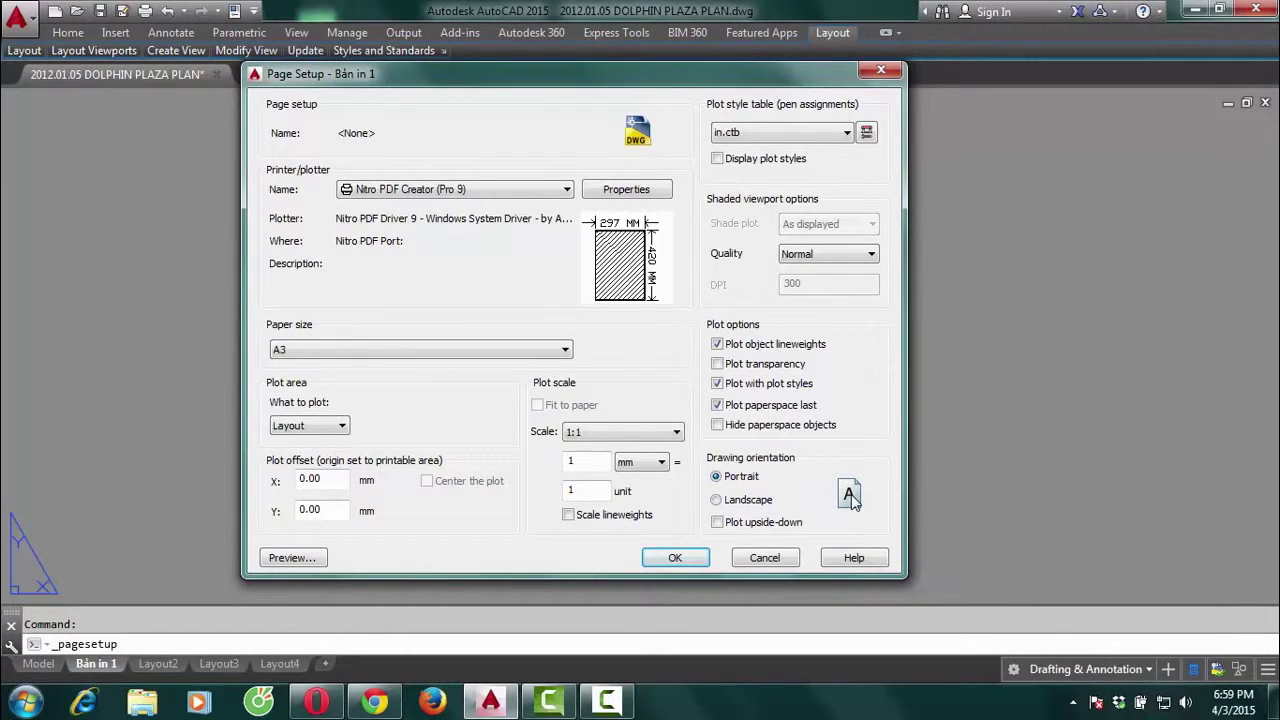
{"action": "left_click", "coordinate": [716, 478]}
{"action": "left_click", "coordinate": [760, 502]}
Create a new plot style table from scratch named 'Bản in 1' and select it
{"action": "left_click", "coordinate": [843, 134]}
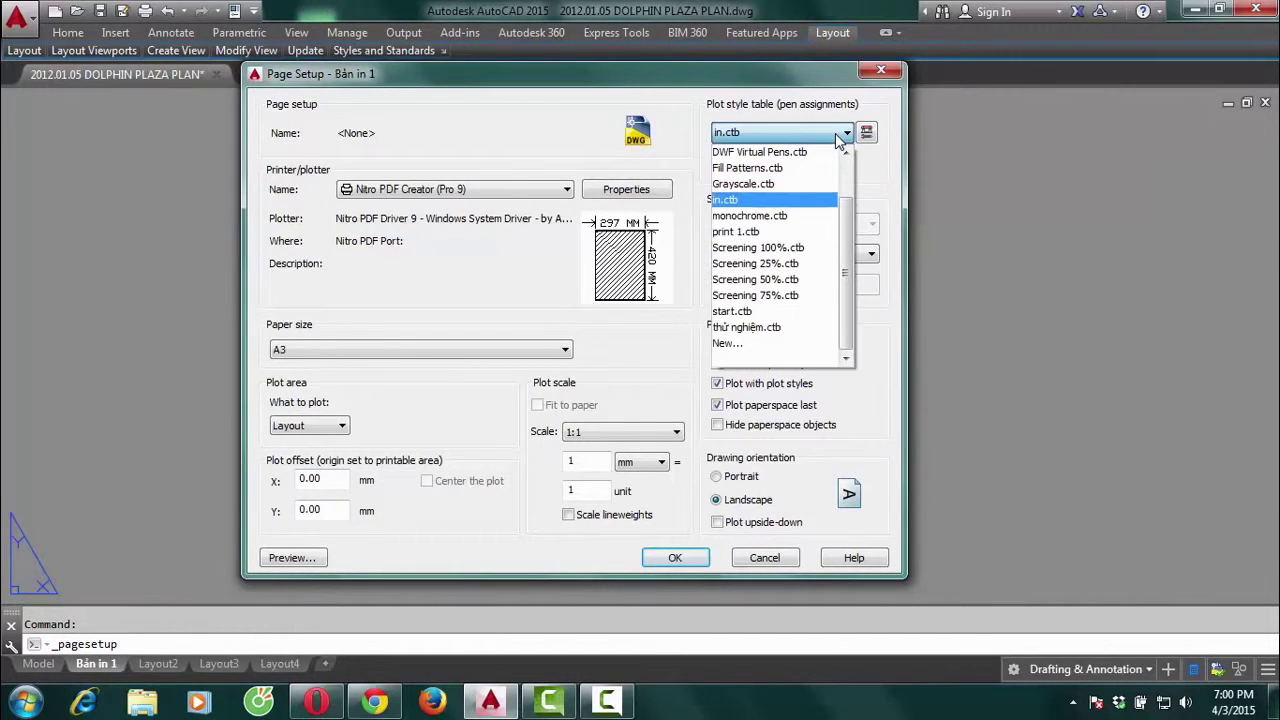
{"action": "left_click", "coordinate": [740, 347]}
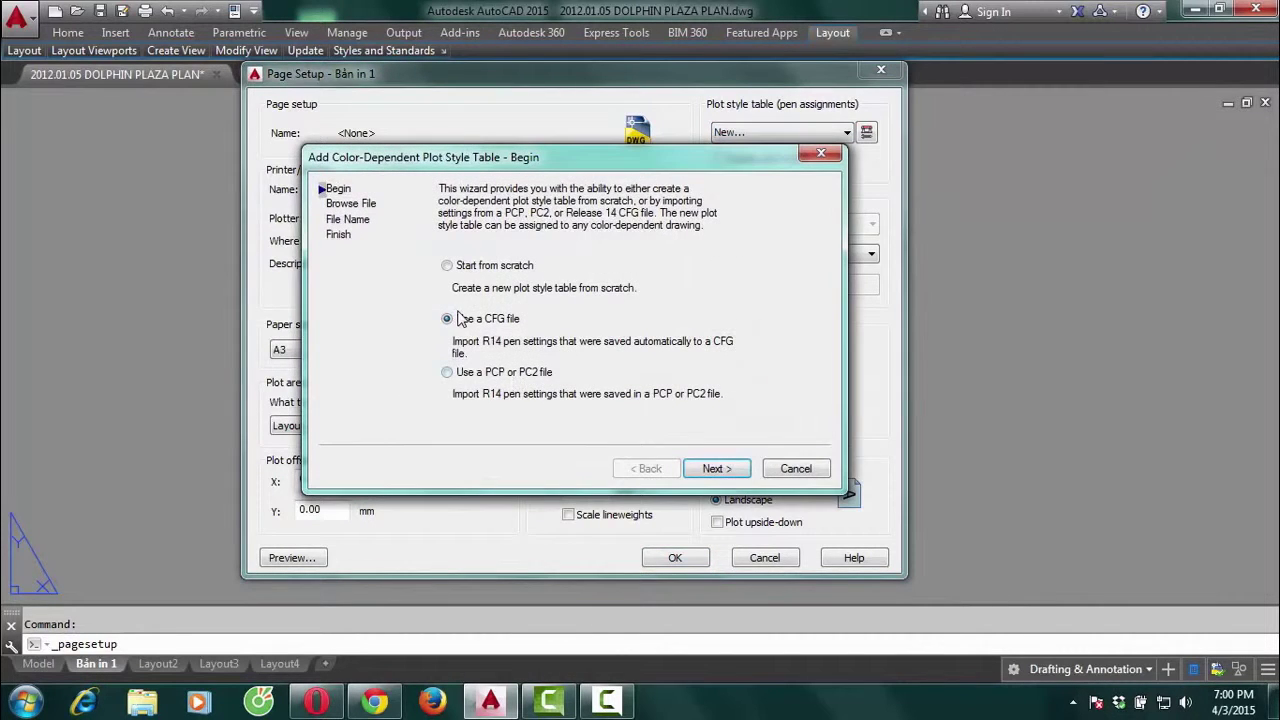
{"action": "left_click", "coordinate": [447, 265]}
{"action": "left_click", "coordinate": [740, 468]}
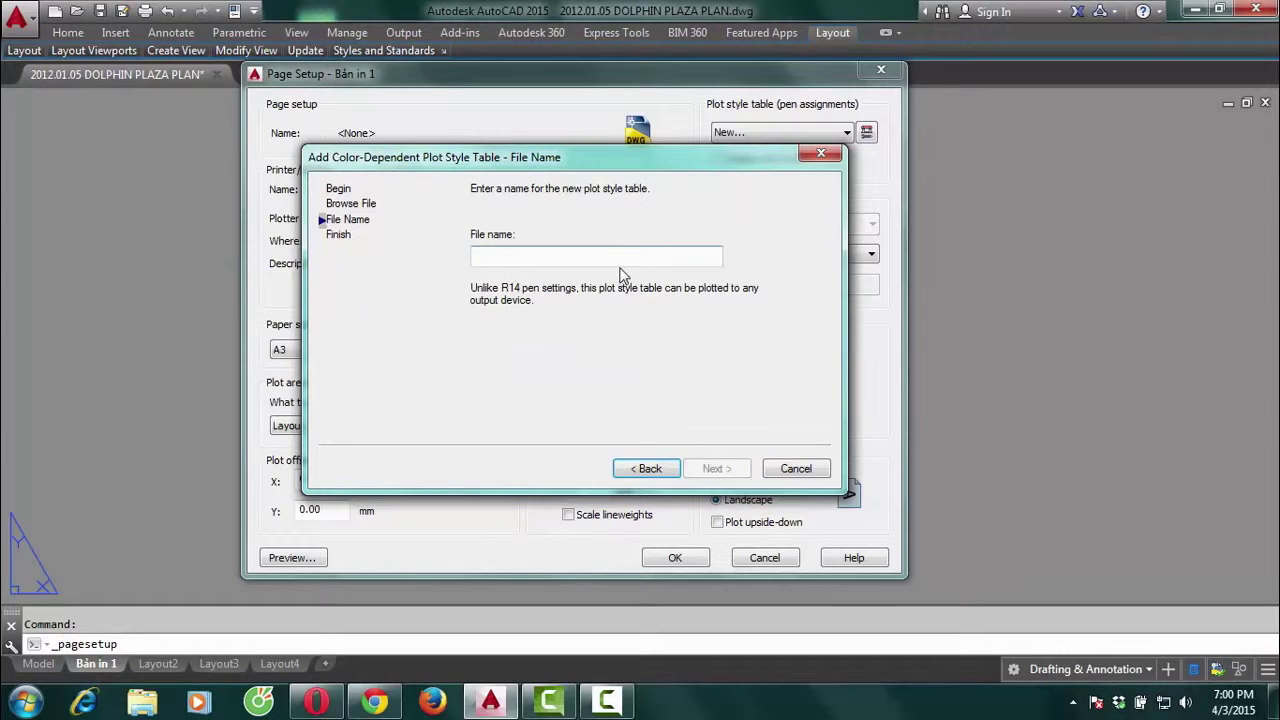
{"action": "type", "text": "Ban"}
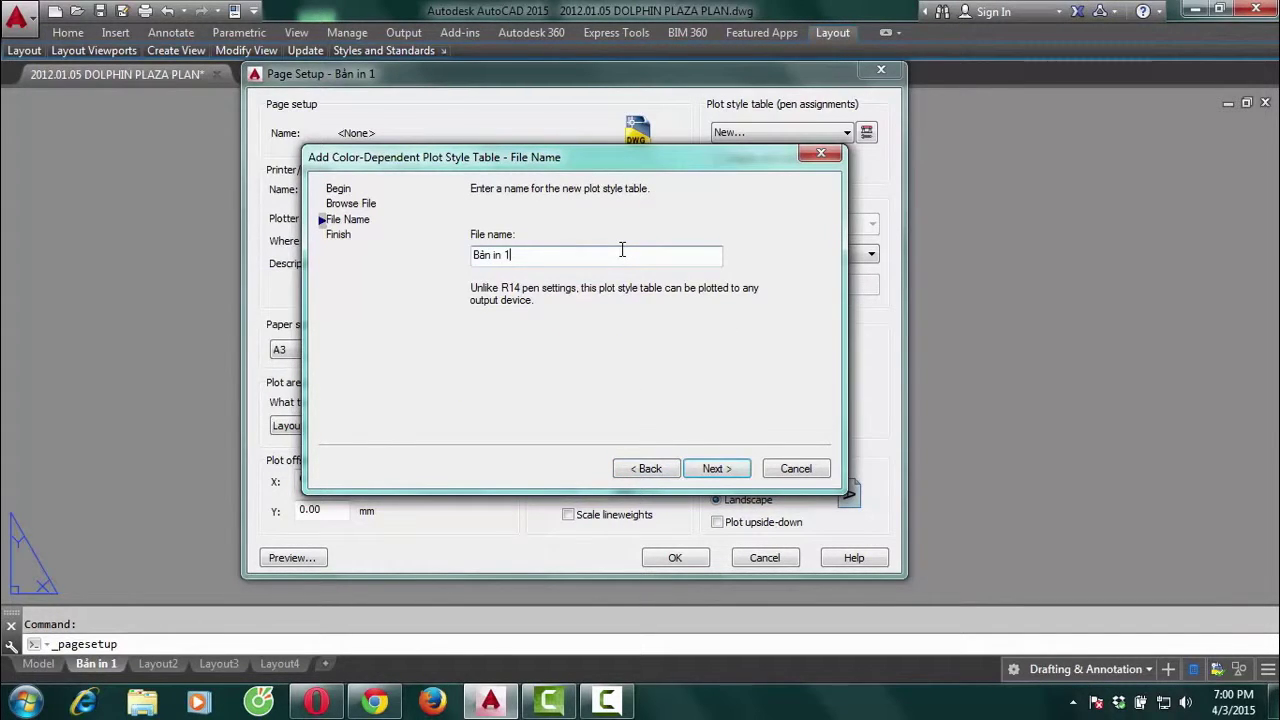
{"action": "left_click", "coordinate": [726, 469]}
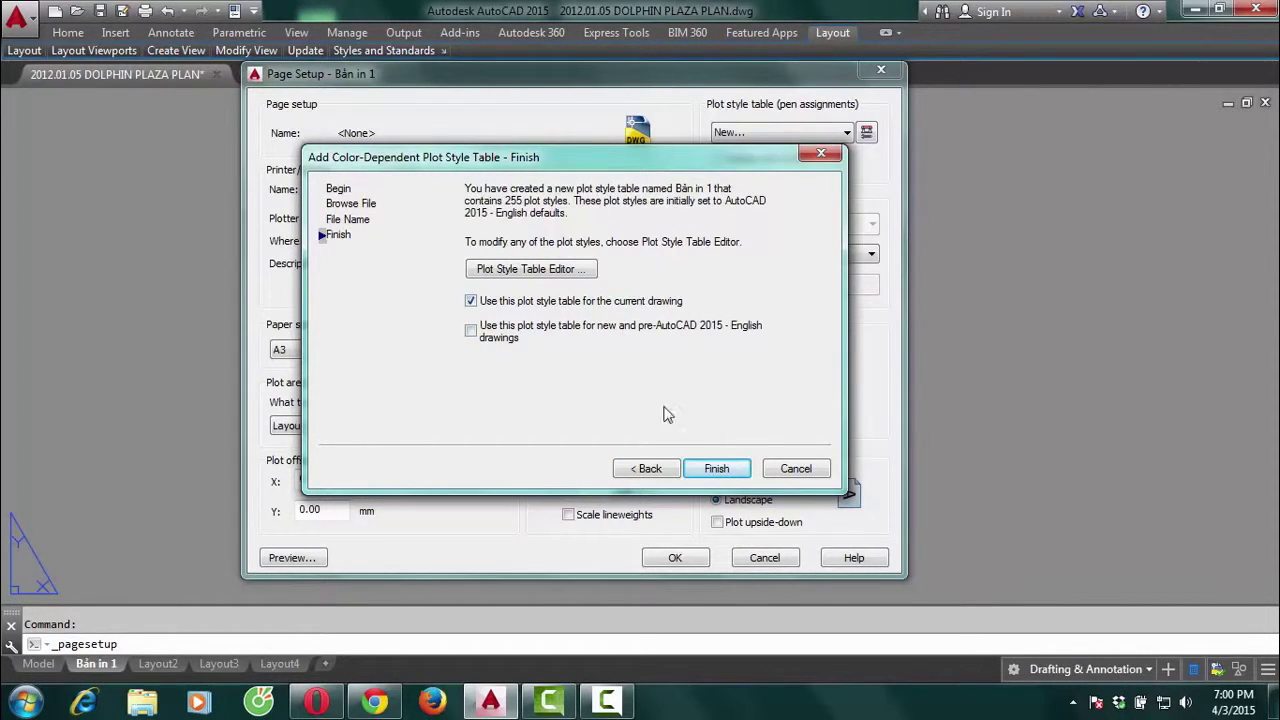
{"action": "left_click", "coordinate": [718, 470]}
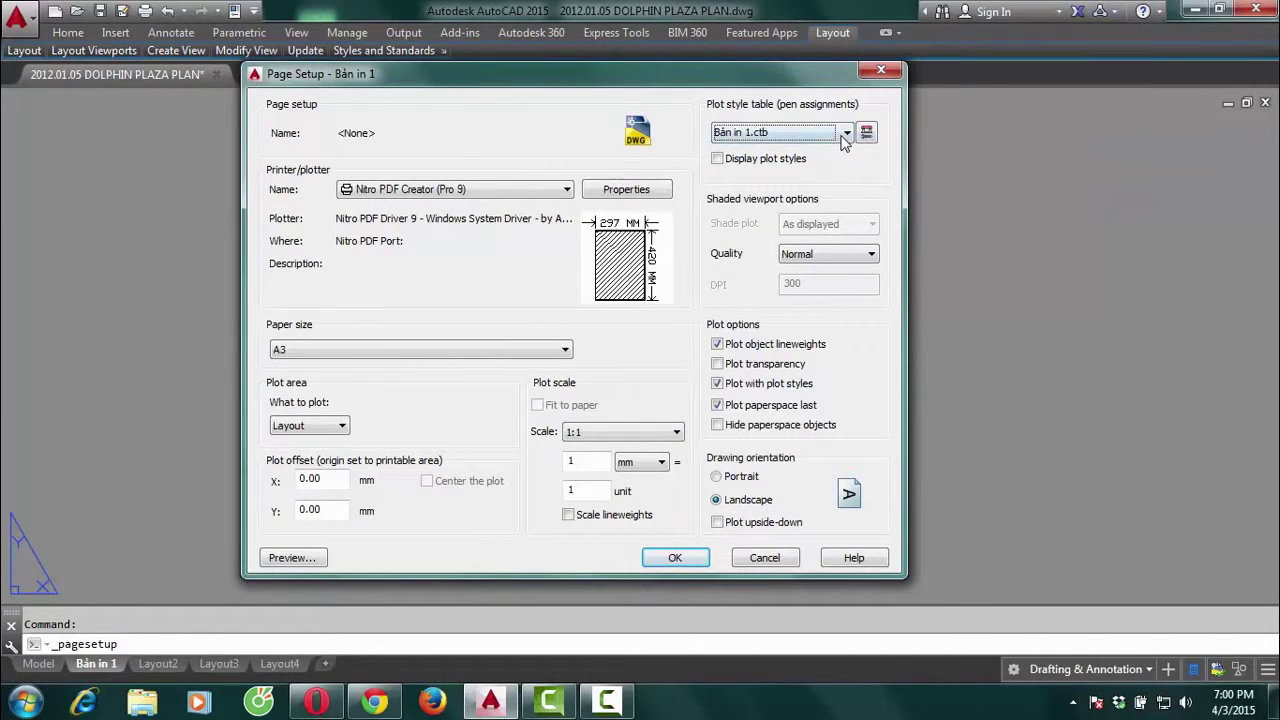
{"action": "left_click", "coordinate": [846, 132]}
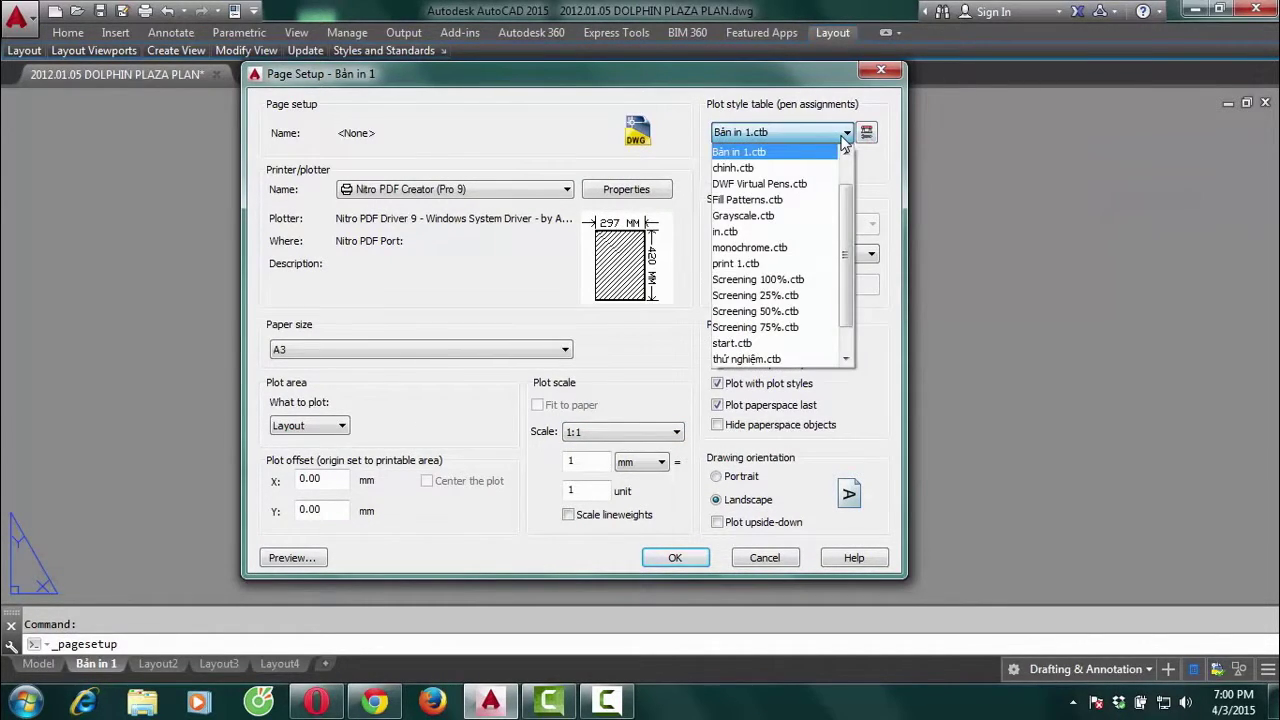
{"action": "left_click", "coordinate": [788, 153]}
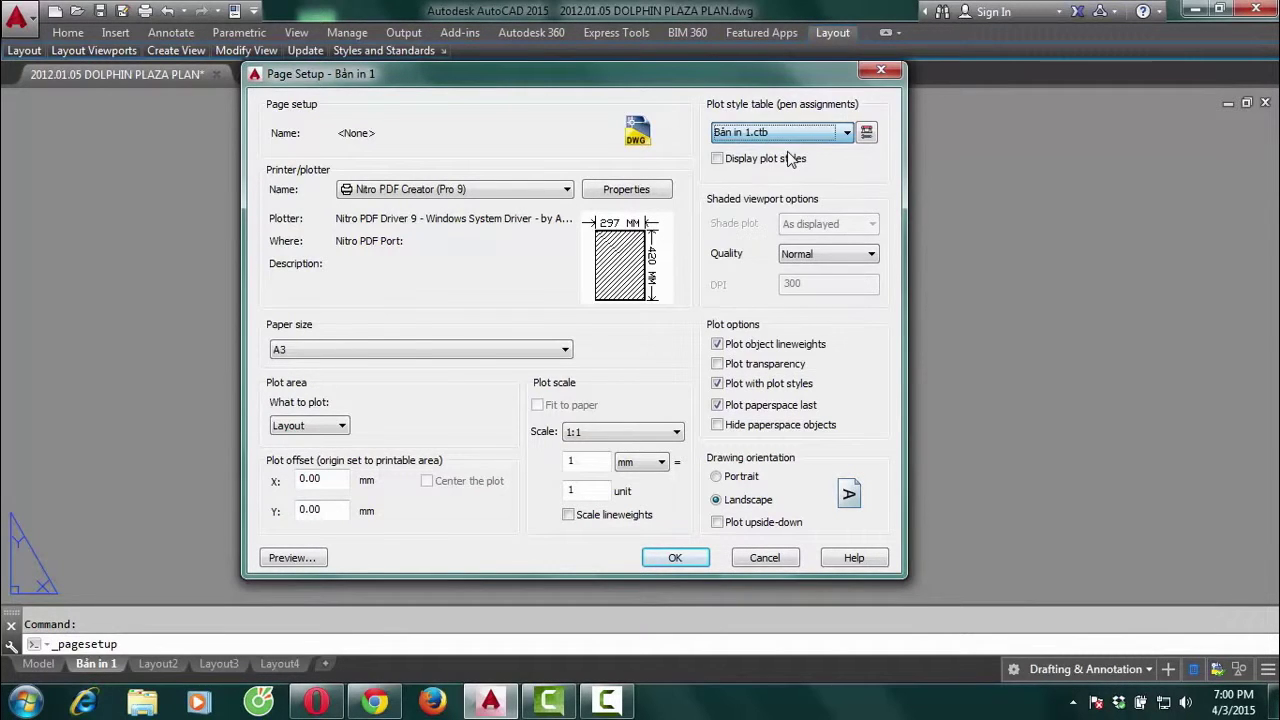
Edit Bản in 1.ctb so all plot styles print Black with 0.0900 mm lineweight
{"action": "left_click", "coordinate": [866, 133]}
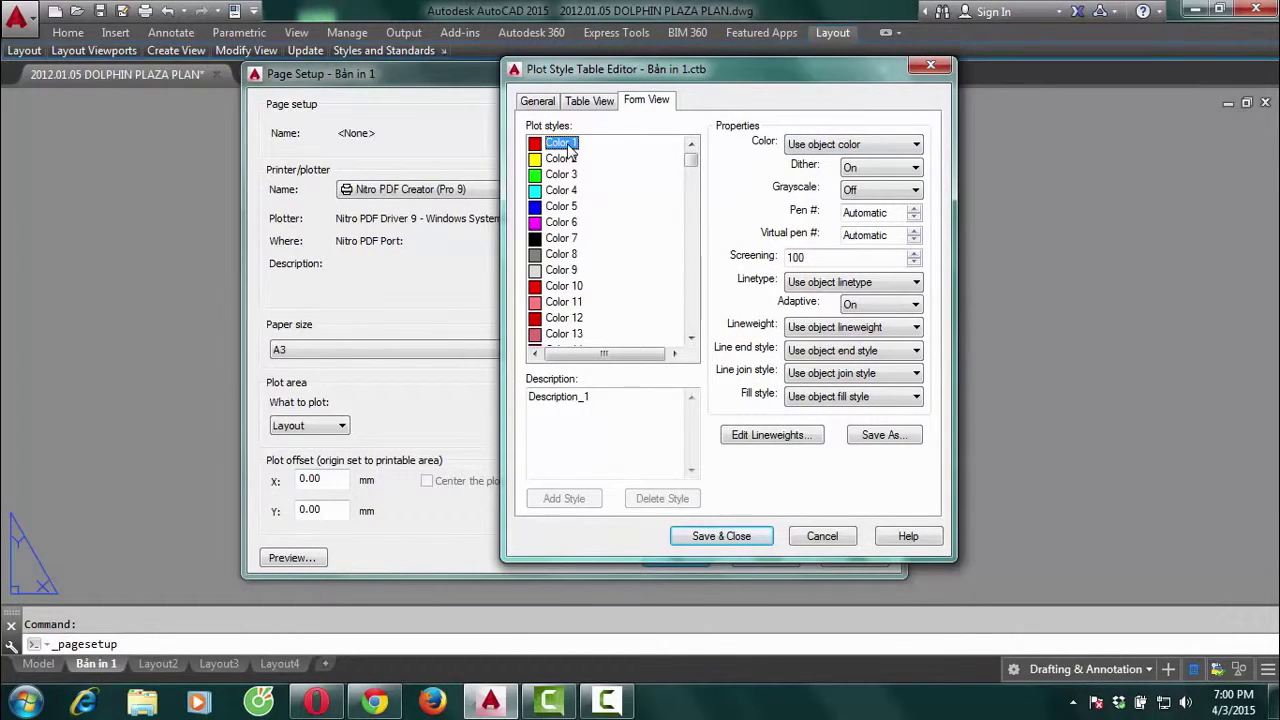
{"action": "left_click_drag", "start_coordinate": [691, 160], "coordinate": [692, 328]}
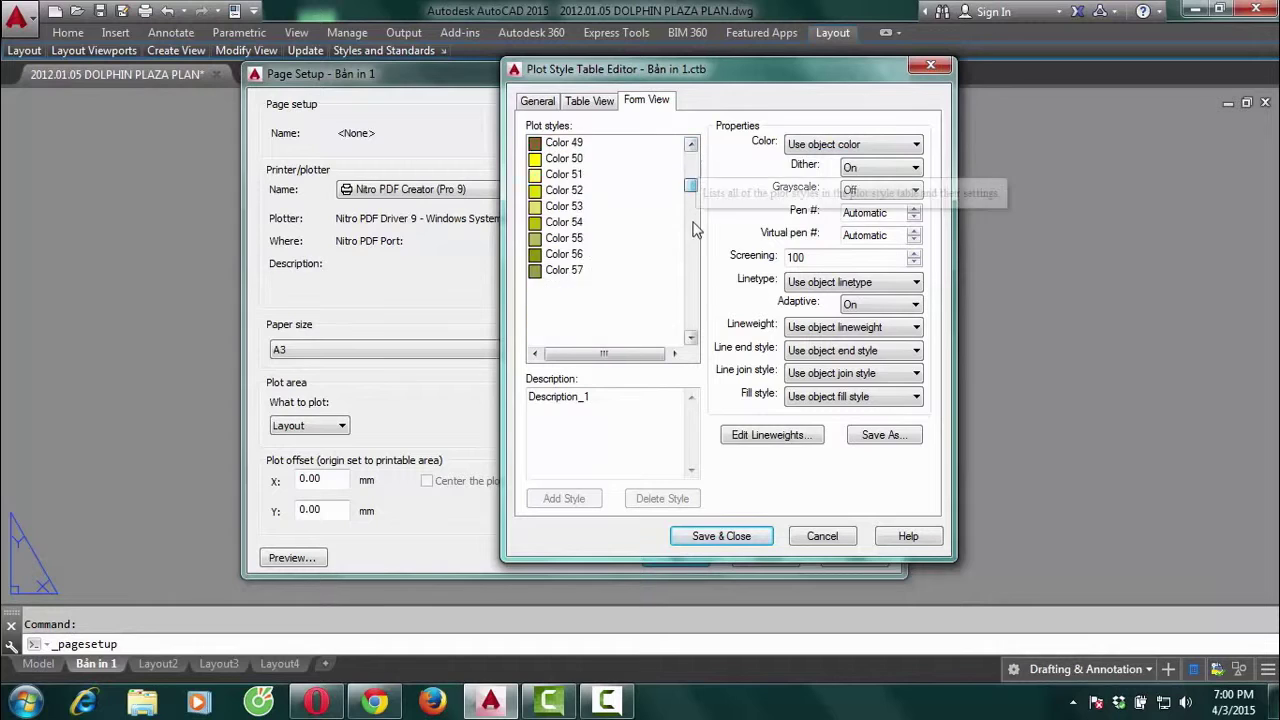
{"action": "left_click", "coordinate": [583, 338], "text": "shift"}
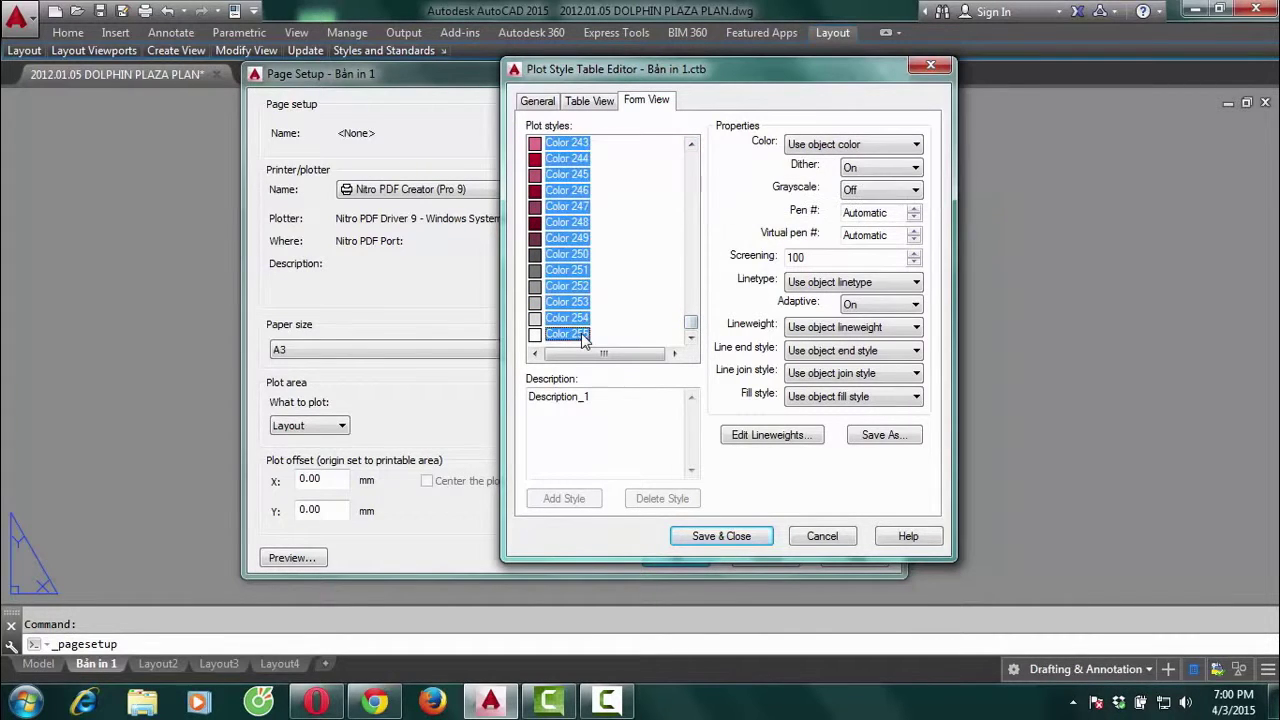
{"action": "left_click", "coordinate": [917, 146]}
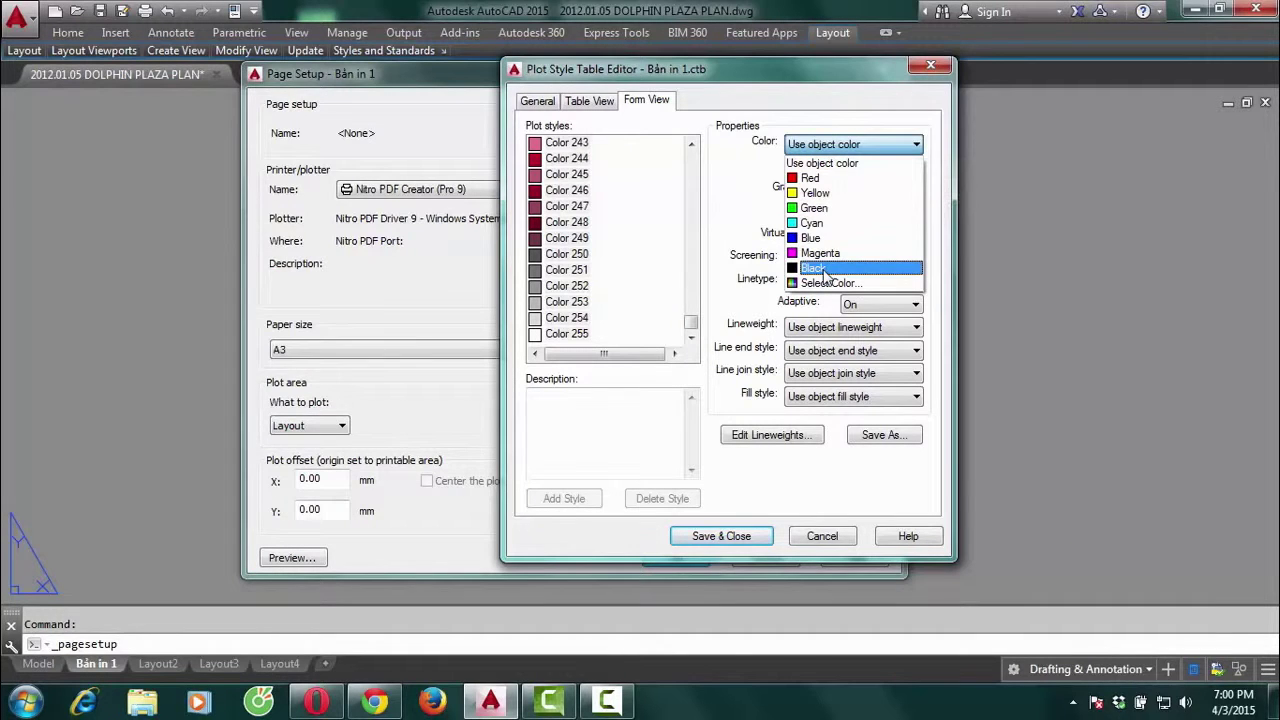
{"action": "left_click", "coordinate": [830, 270]}
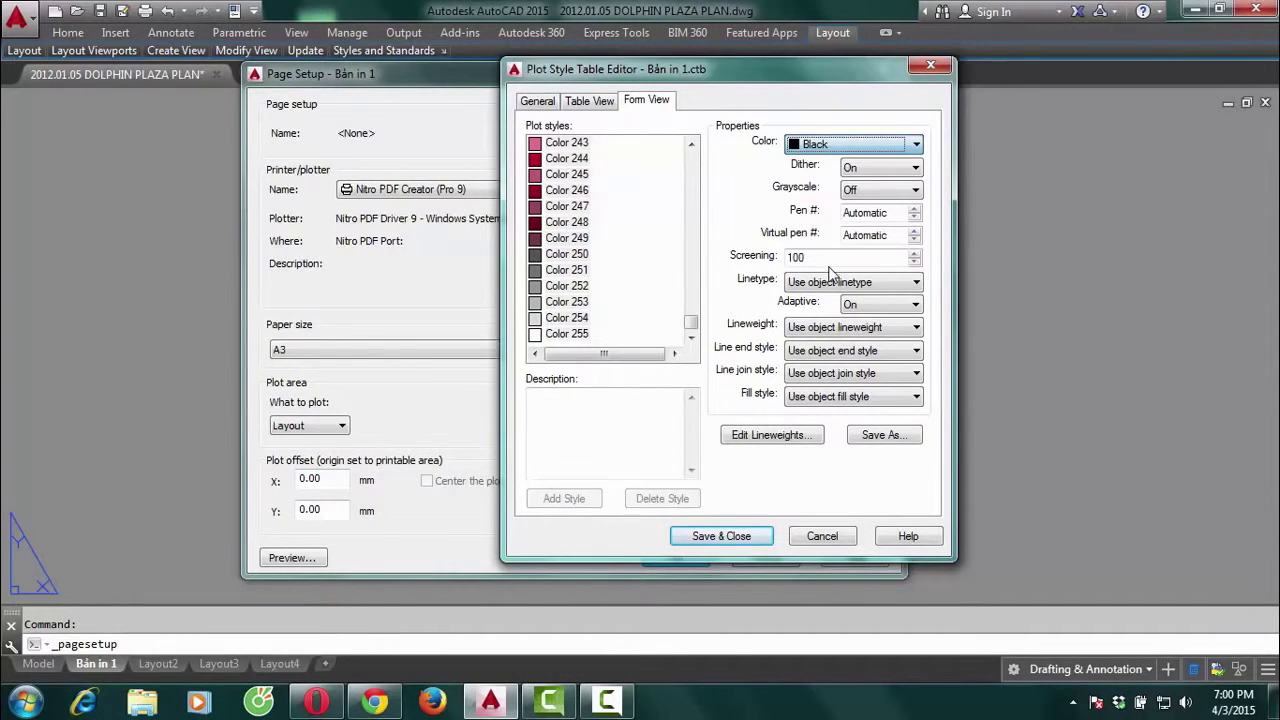
{"action": "left_click", "coordinate": [688, 330]}
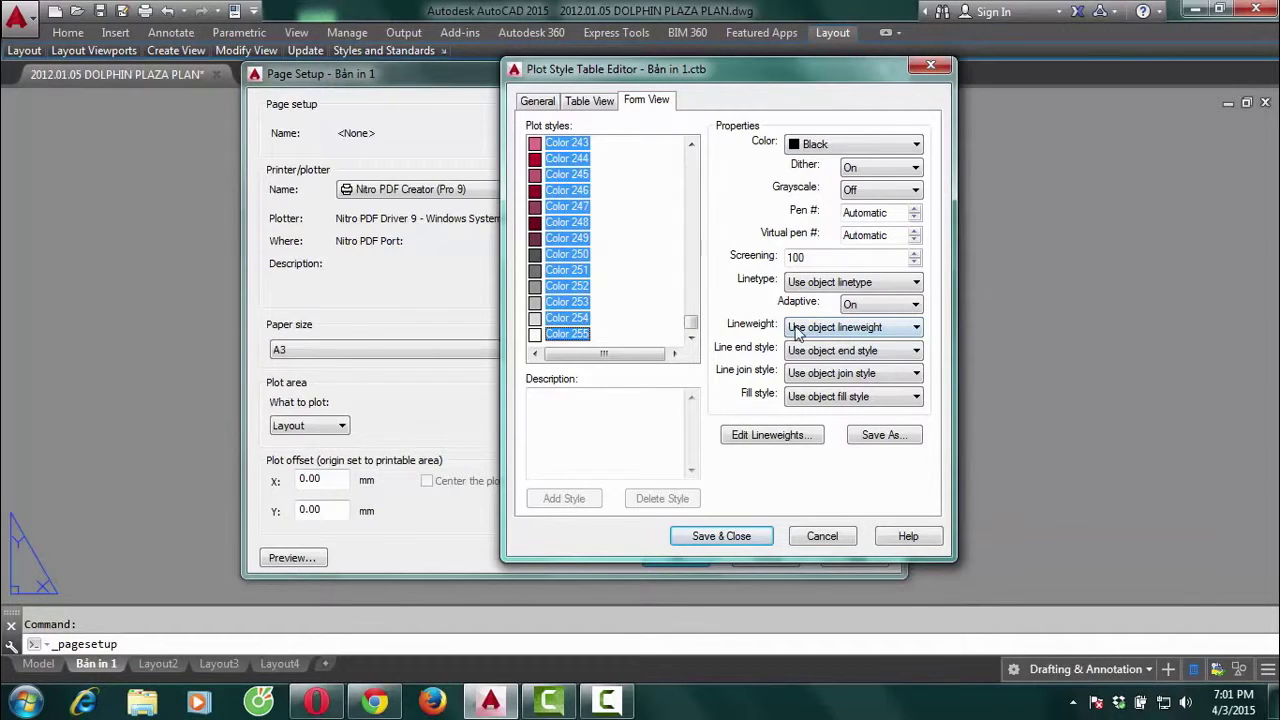
{"action": "left_click", "coordinate": [910, 330]}
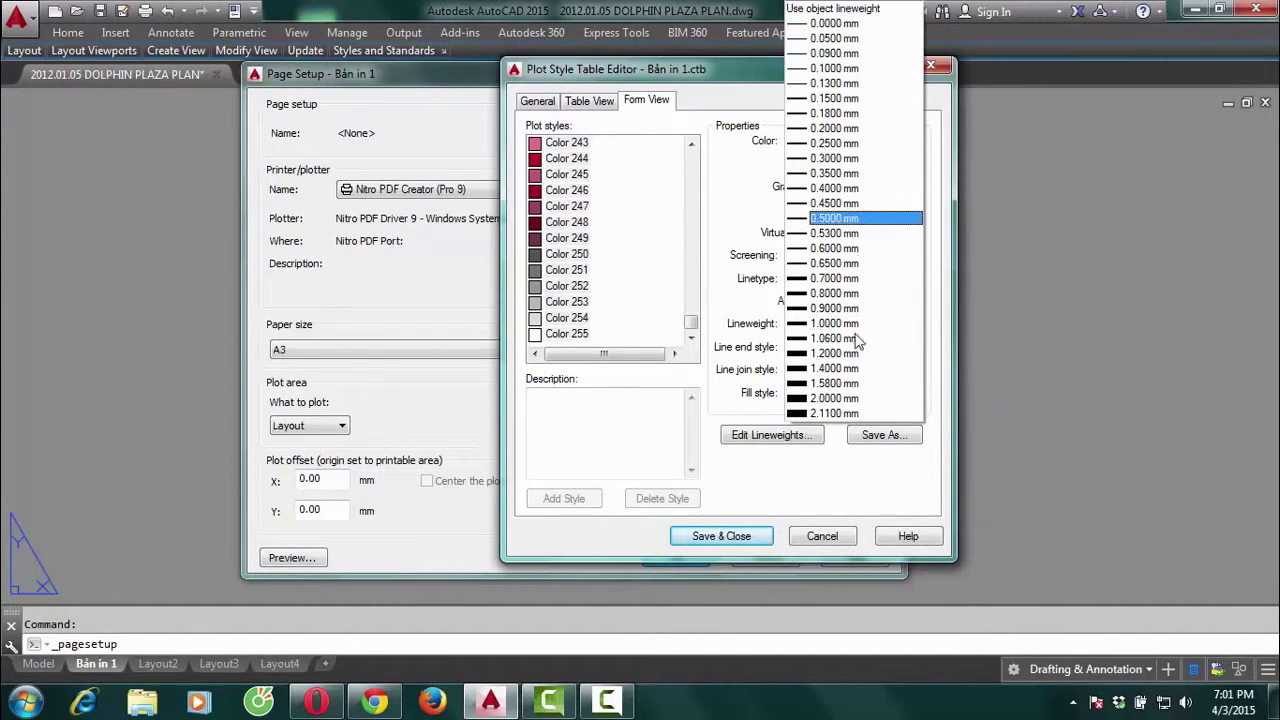
{"action": "left_click", "coordinate": [865, 55]}
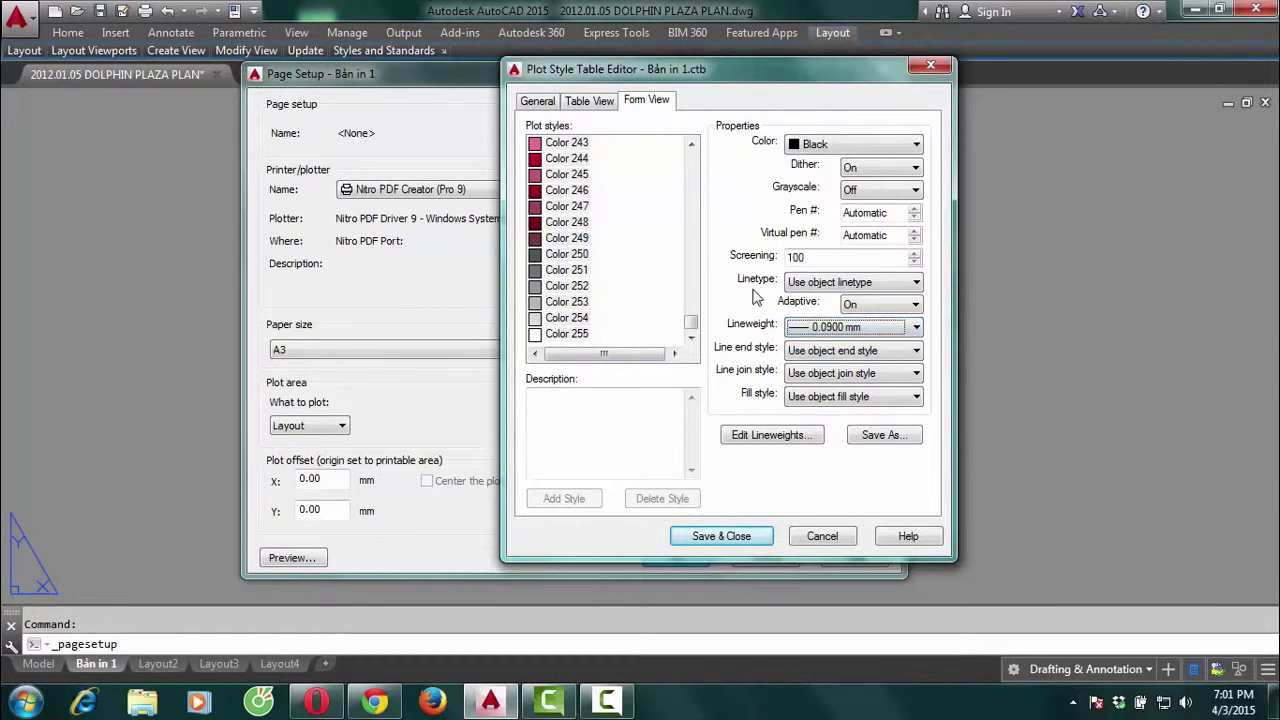
{"action": "left_click_drag", "start_coordinate": [691, 322], "coordinate": [703, 157]}
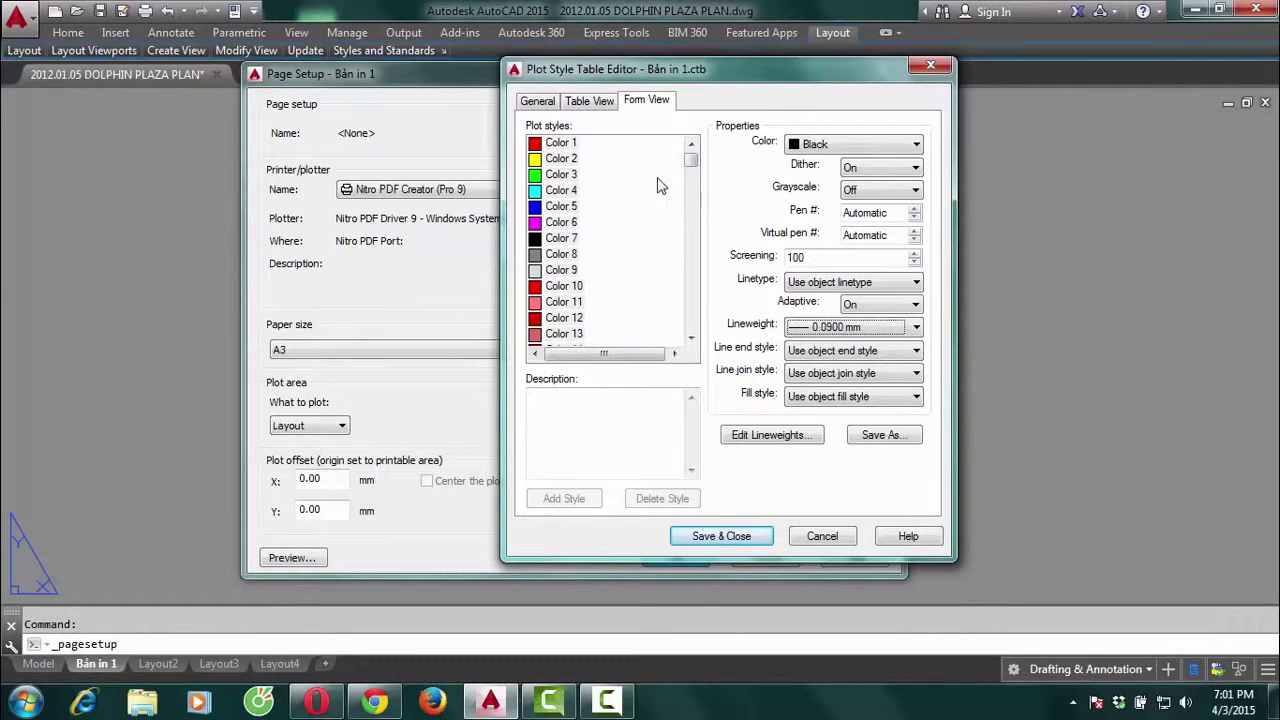
Give Color 1 a 0.1500 mm lineweight and Color 5 a 0.1300 mm lineweight
{"action": "left_click", "coordinate": [571, 146]}
{"action": "left_click", "coordinate": [541, 148]}
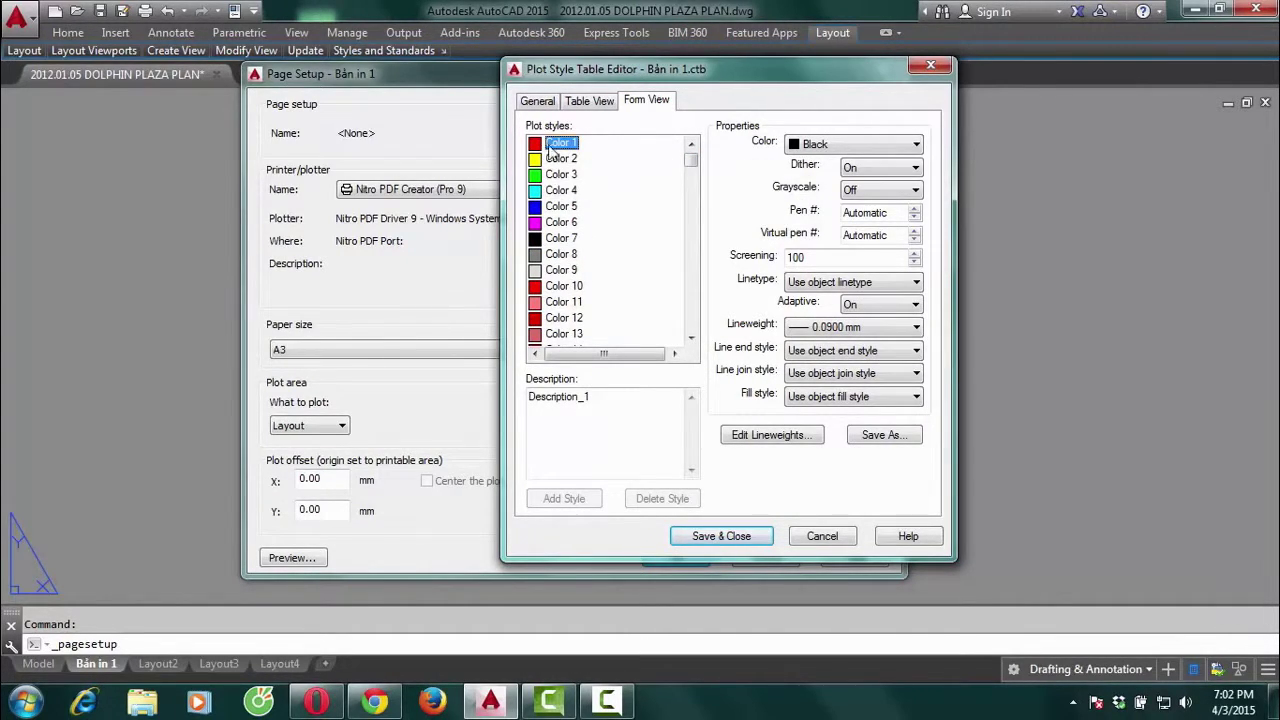
{"action": "left_click", "coordinate": [913, 332]}
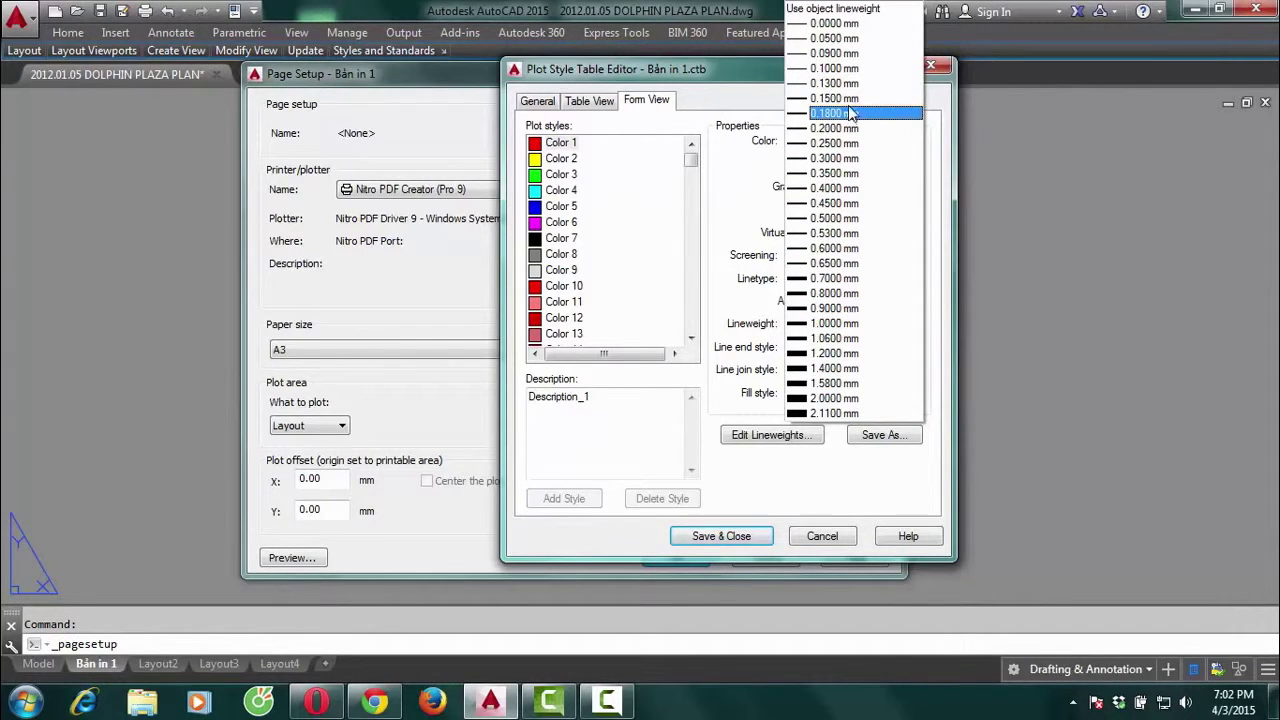
{"action": "left_click", "coordinate": [872, 100]}
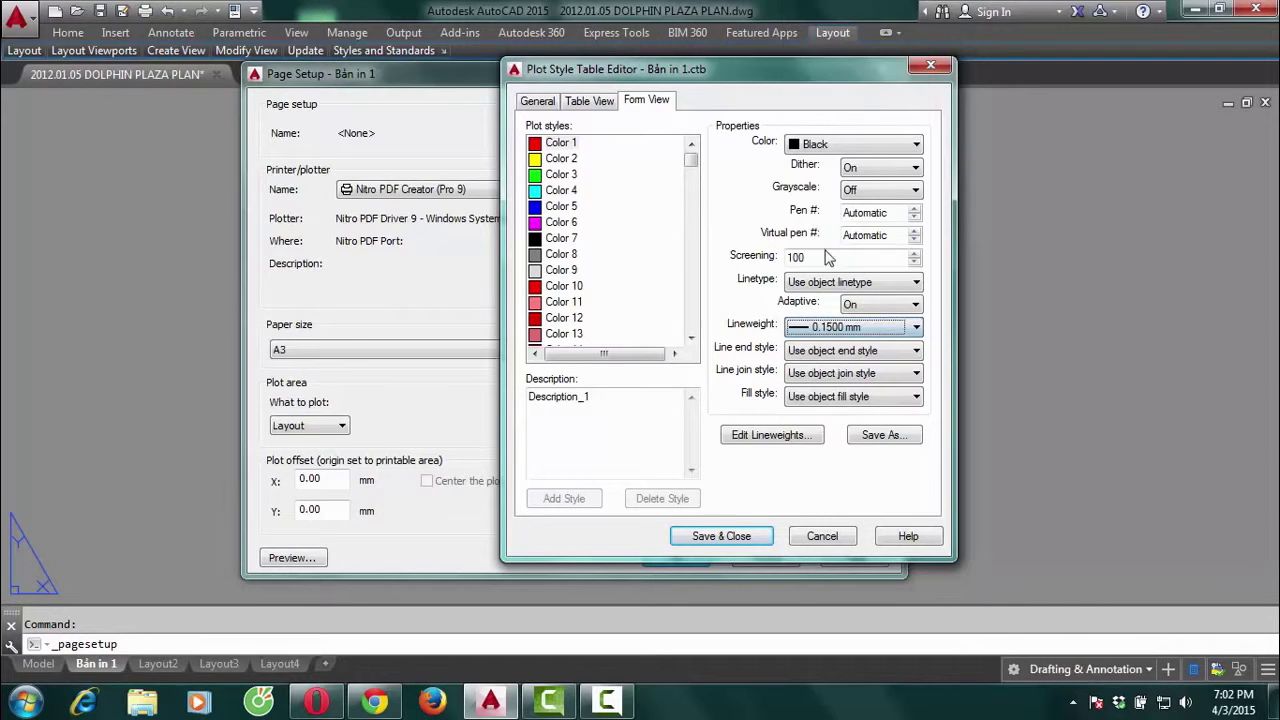
{"action": "left_click", "coordinate": [560, 206]}
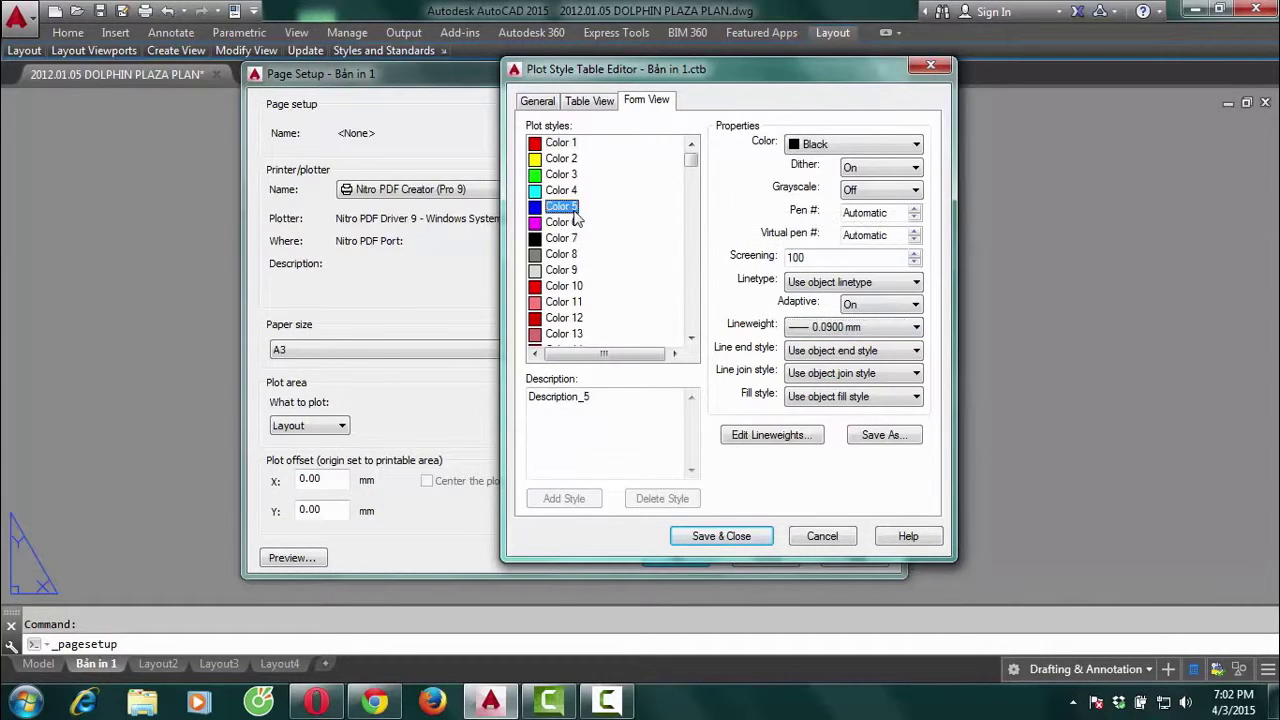
{"action": "left_click", "coordinate": [912, 327]}
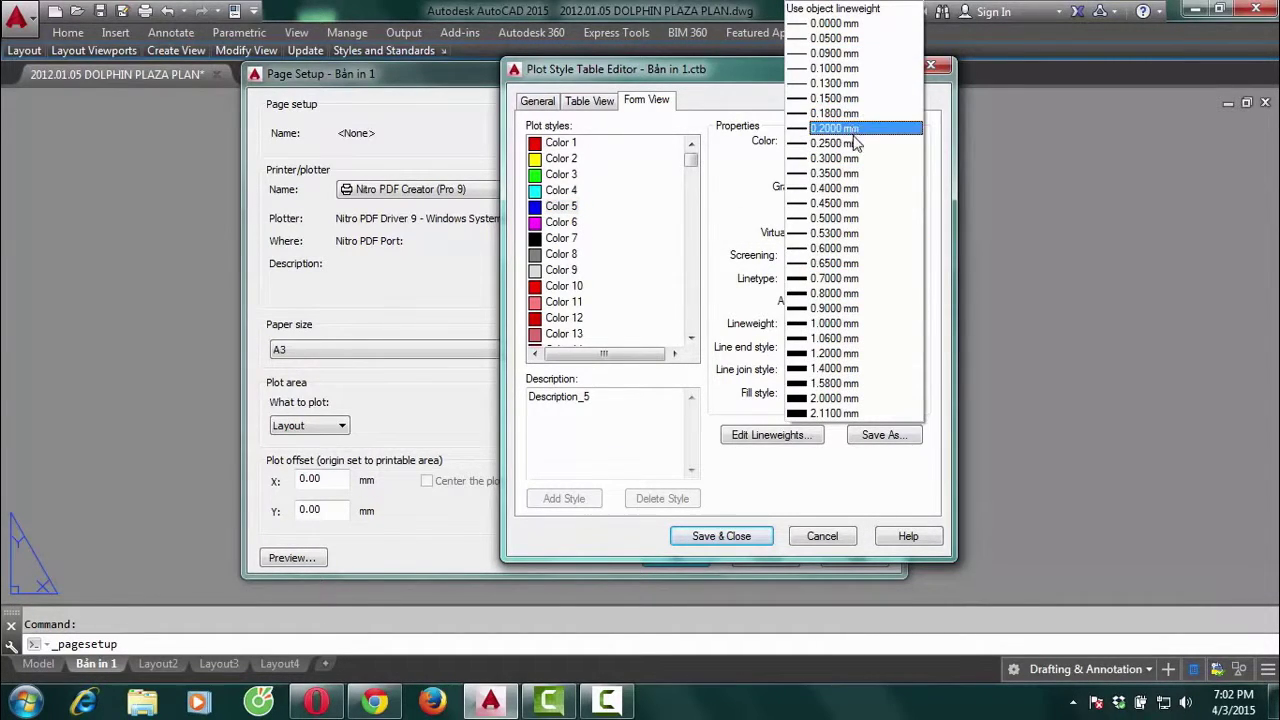
{"action": "left_click", "coordinate": [848, 86]}
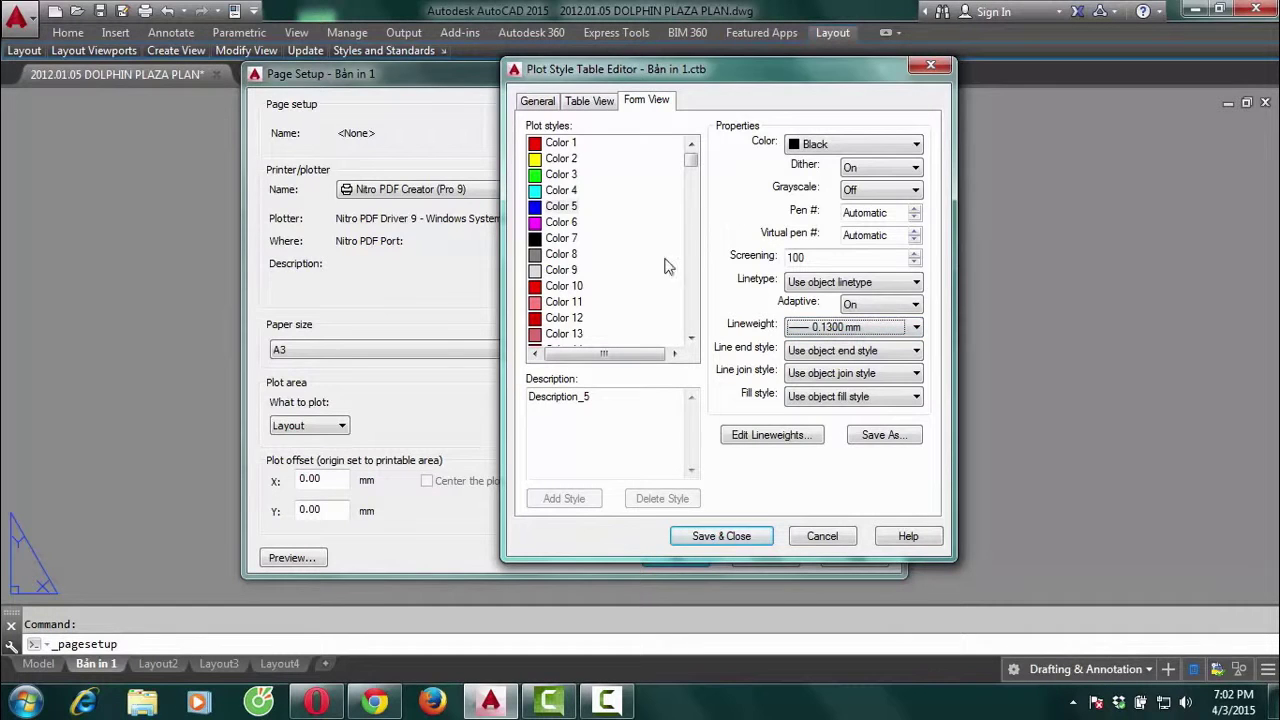
{"action": "scroll", "coordinate": [620, 214], "scroll_direction": "down", "scroll_amount": 6}
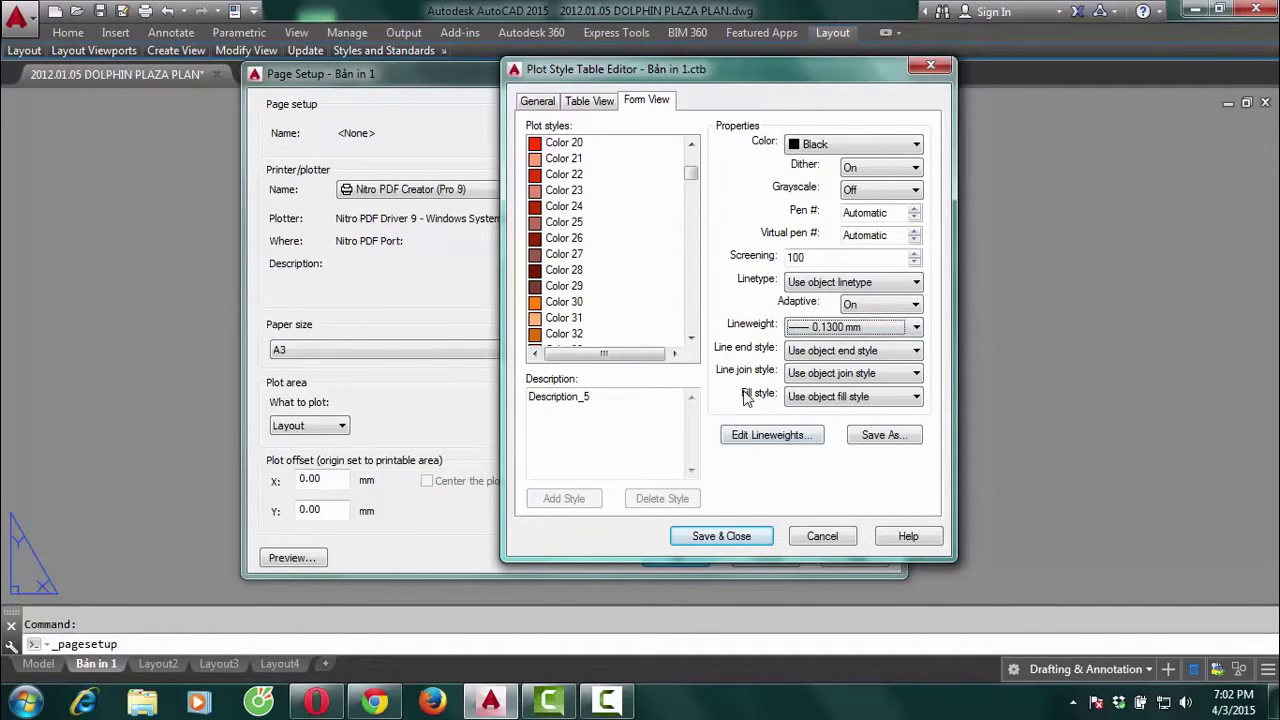
Save the plot style table, confirm the Bản in 1 page setup, and close the manager
{"action": "left_click", "coordinate": [722, 538]}
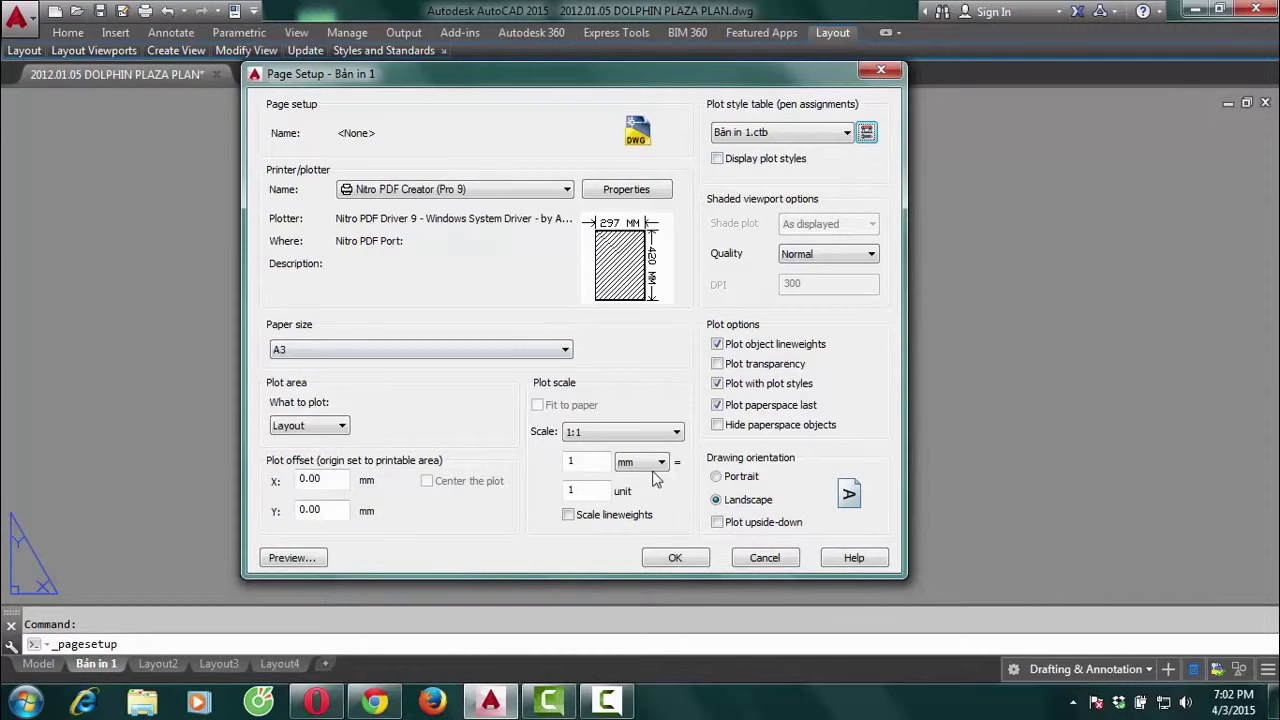
{"action": "left_click", "coordinate": [677, 562]}
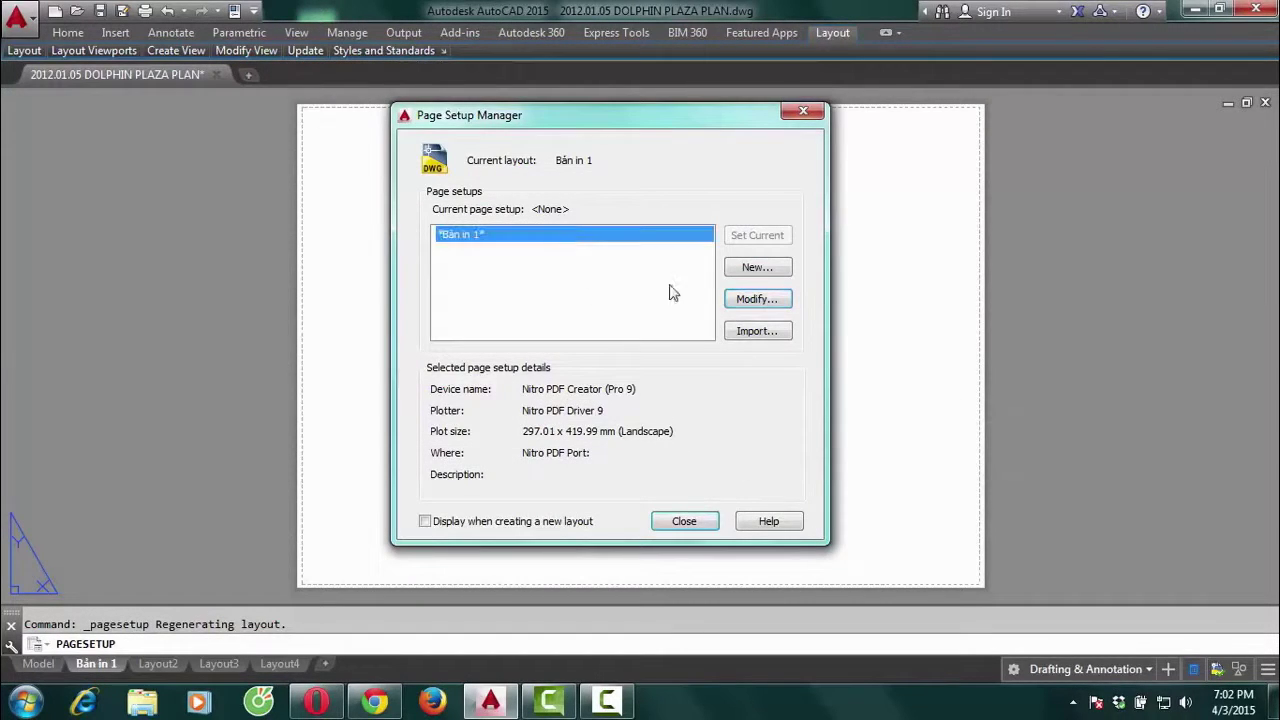
{"action": "left_click", "coordinate": [689, 526]}
{"action": "type", "text": "m"}
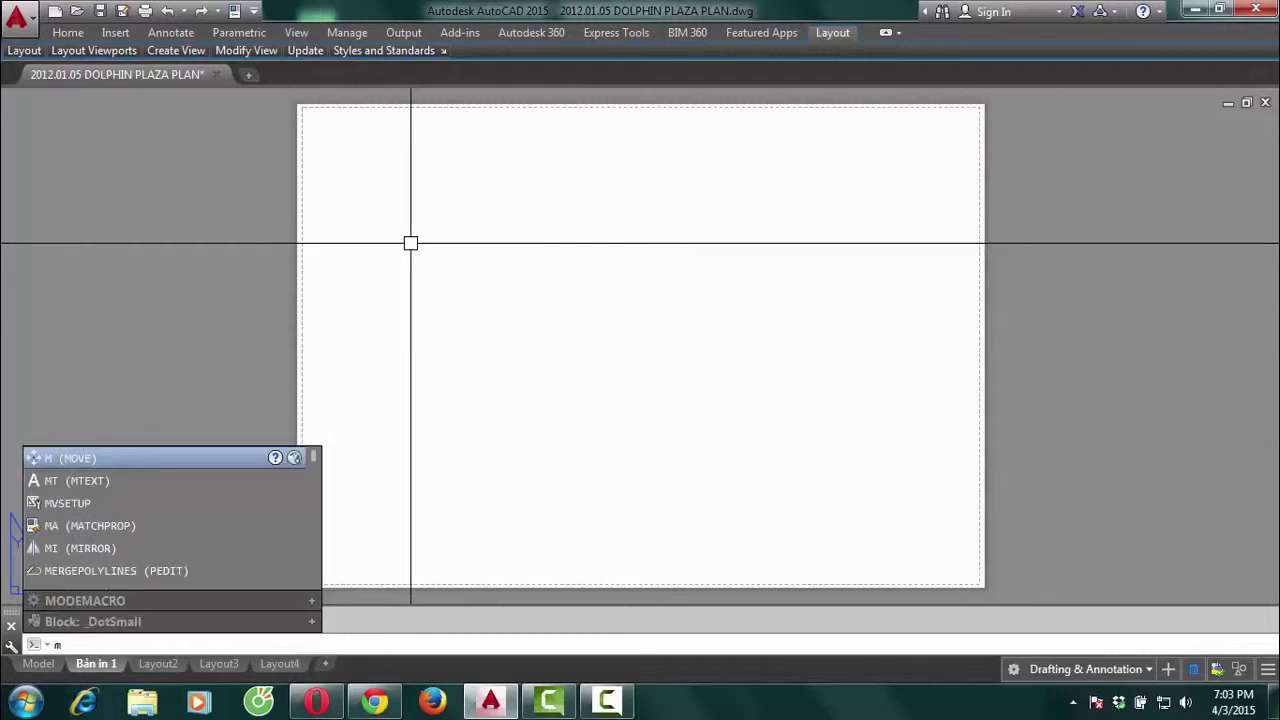
Create an MV viewport from the Bản in 1 sheet's top-left to bottom-right corner, then select it
{"action": "type", "text": "v"}
{"action": "key", "text": "Return"}
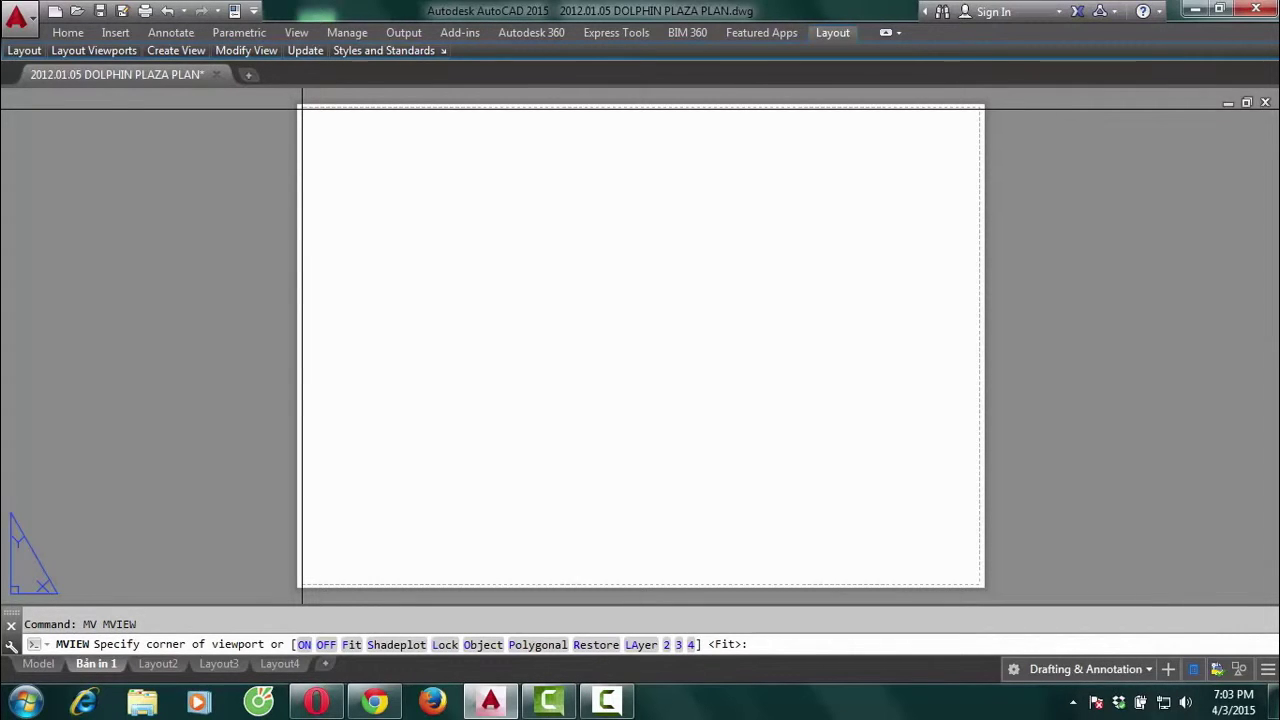
{"action": "left_click", "coordinate": [302, 108]}
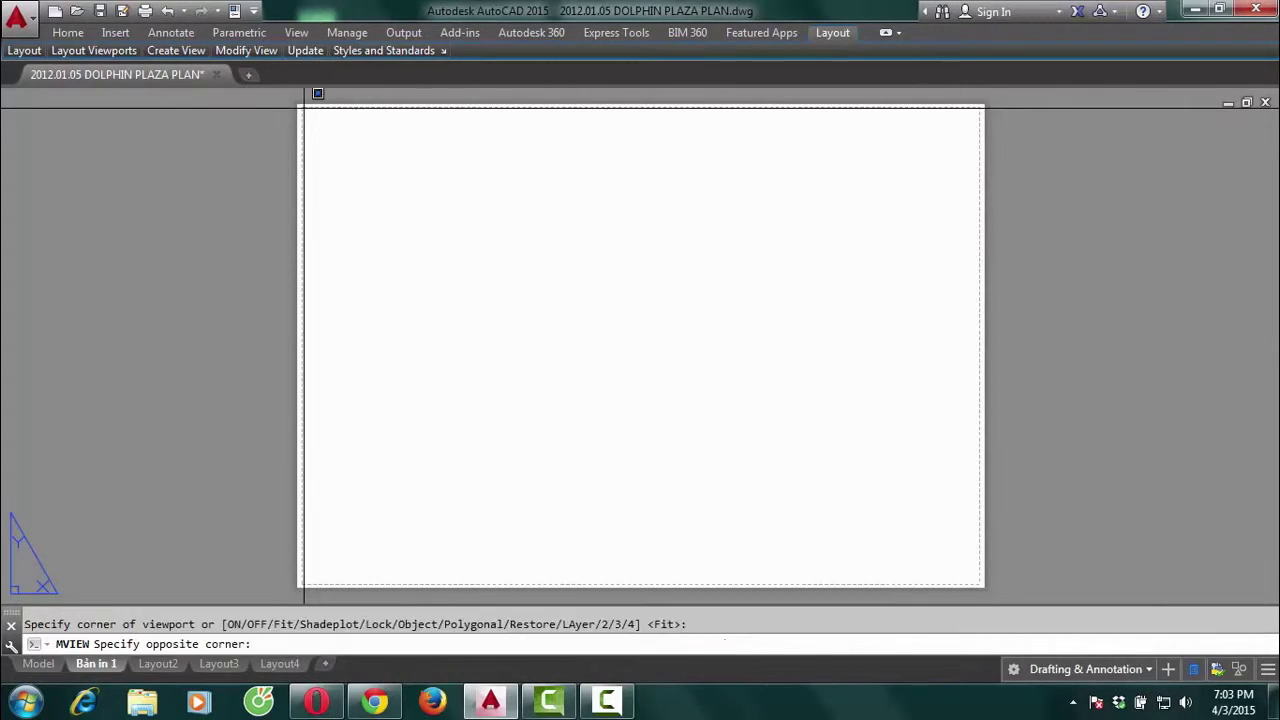
{"action": "left_click", "coordinate": [976, 582]}
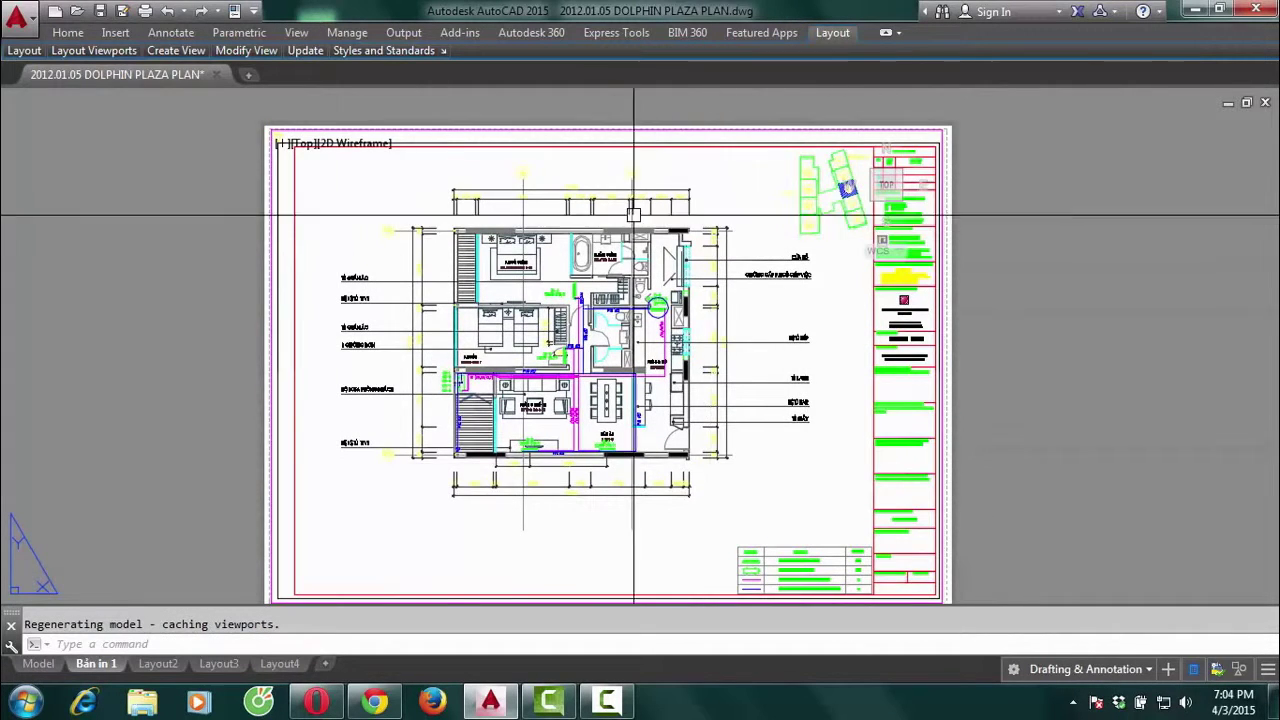
{"action": "left_click", "coordinate": [453, 130]}
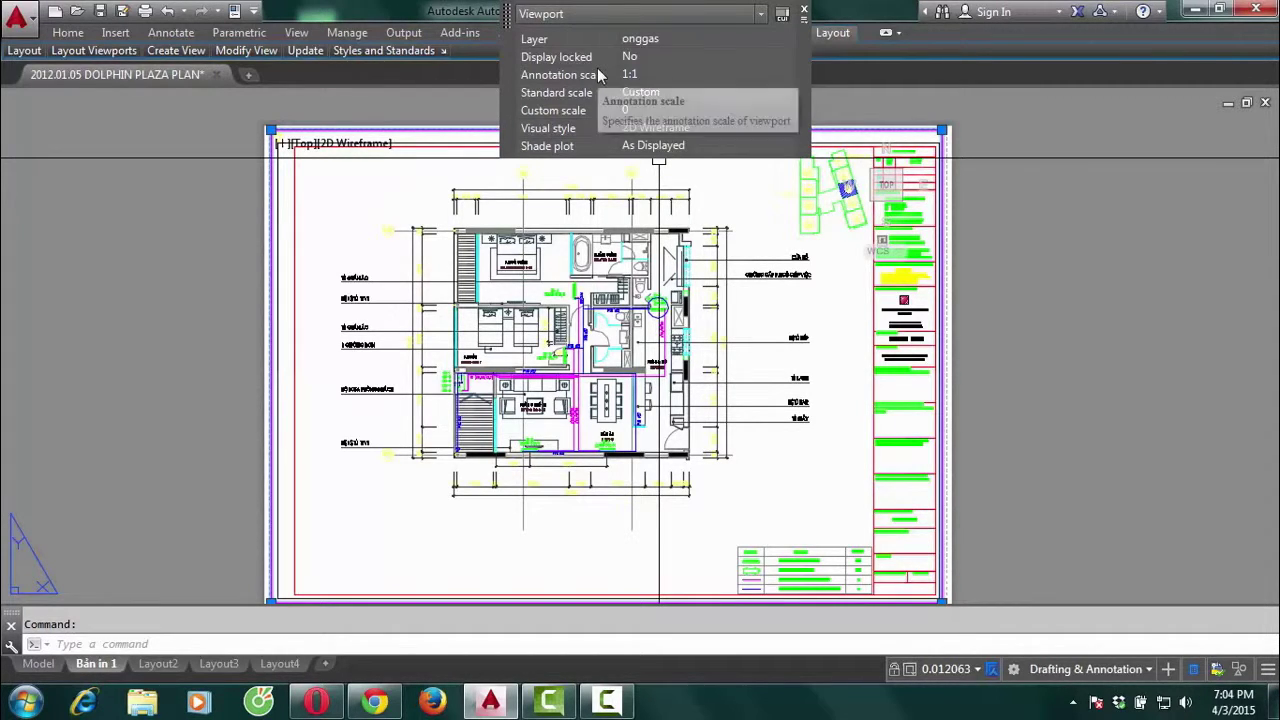
Set the selected floor-plan viewport's Display locked property to Yes
{"action": "left_click", "coordinate": [649, 60]}
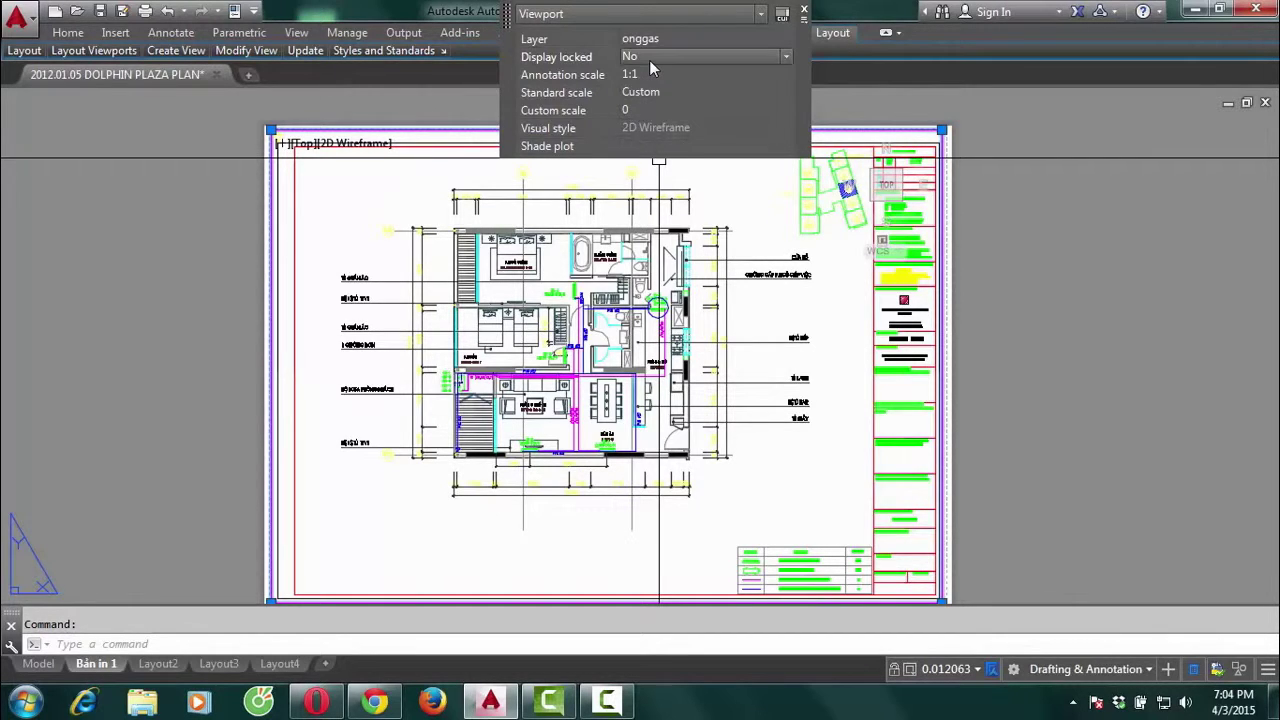
{"action": "left_click", "coordinate": [784, 60]}
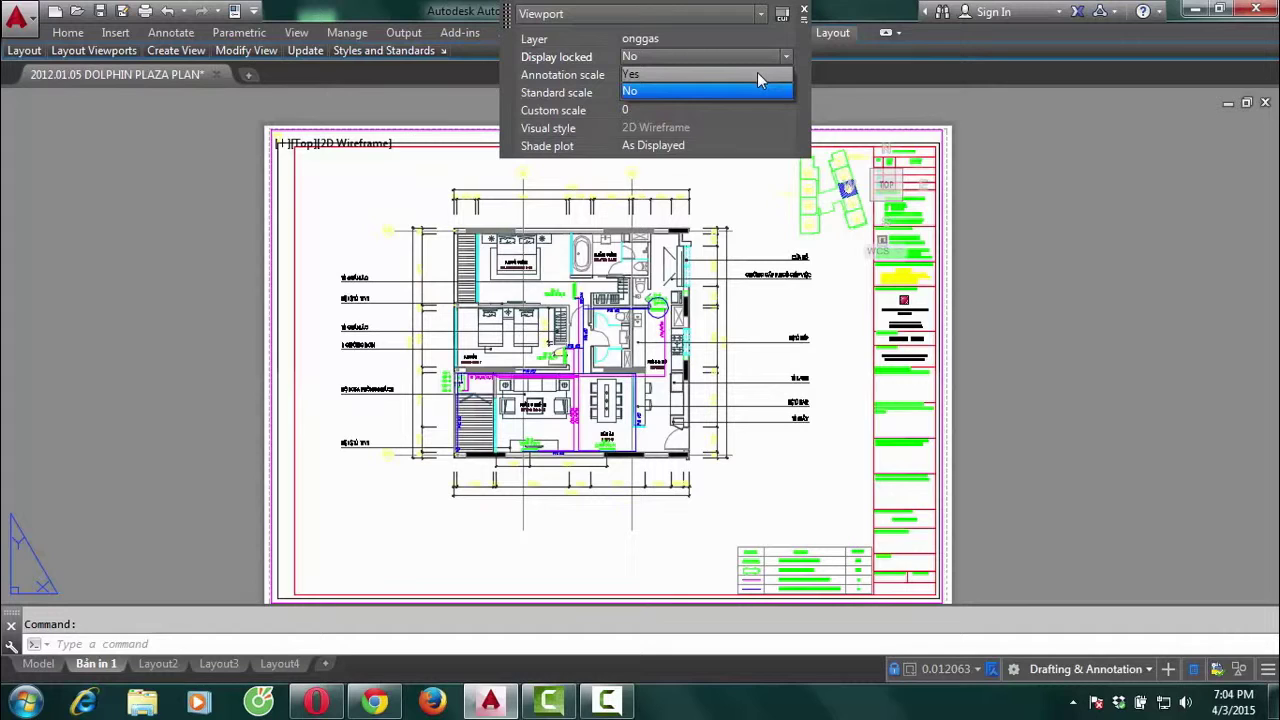
{"action": "left_click", "coordinate": [757, 74]}
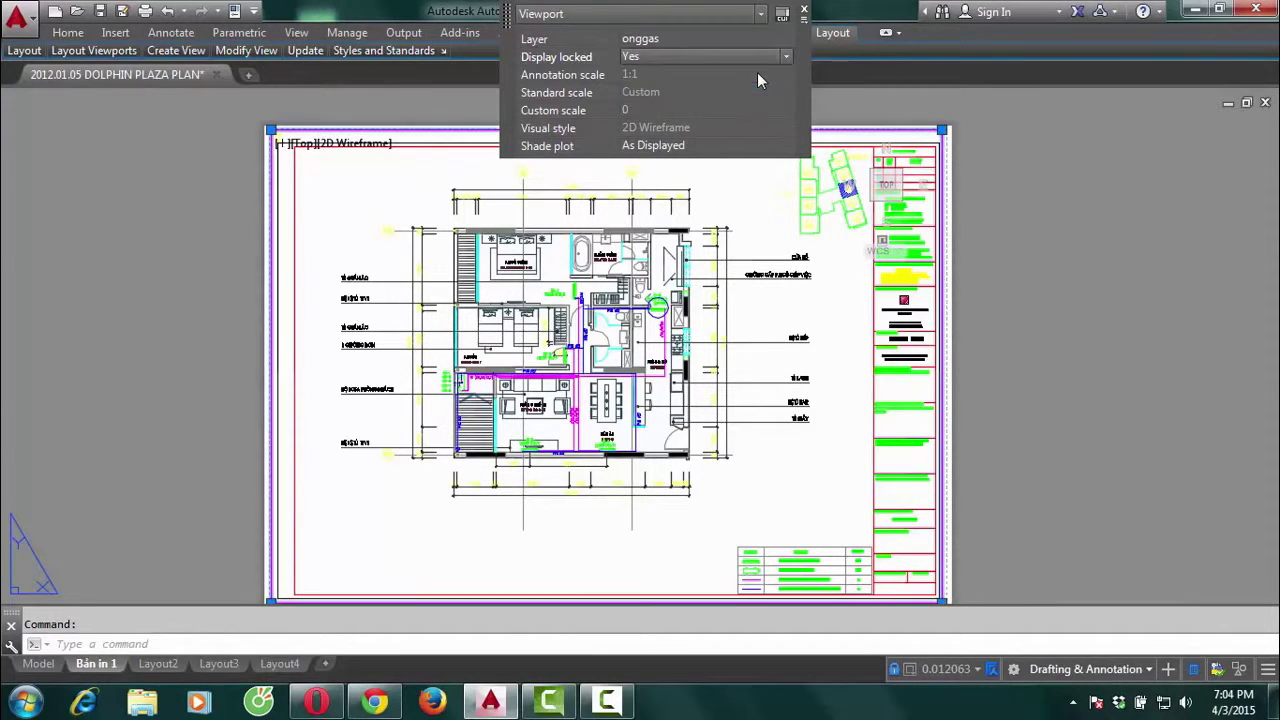
{"action": "left_click", "coordinate": [842, 357]}
Enter the locked viewport, try zooming and Zoom Extents, then double-click back out to paper space
{"action": "double_click", "coordinate": [838, 360]}
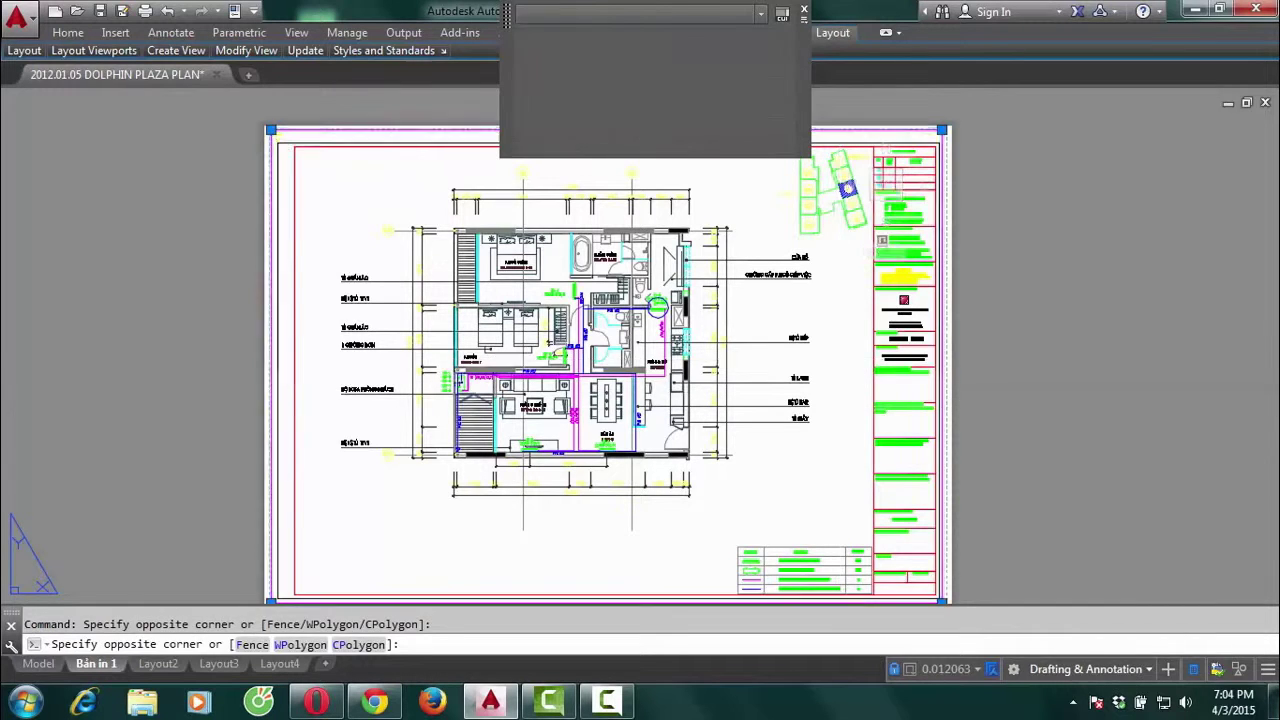
{"action": "scroll", "coordinate": [838, 372], "scroll_direction": "up", "scroll_amount": 5}
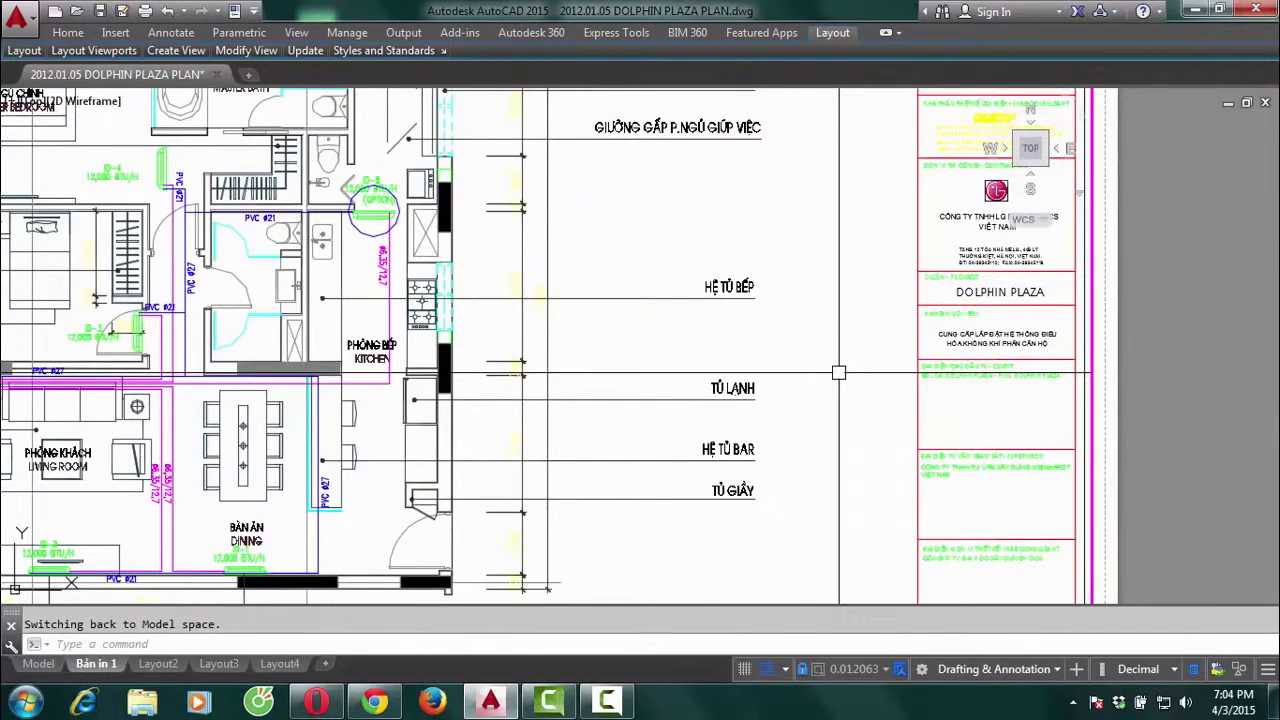
{"action": "scroll", "coordinate": [838, 372], "scroll_direction": "down", "scroll_amount": 4}
{"action": "scroll", "coordinate": [838, 372], "scroll_direction": "down", "scroll_amount": 2}
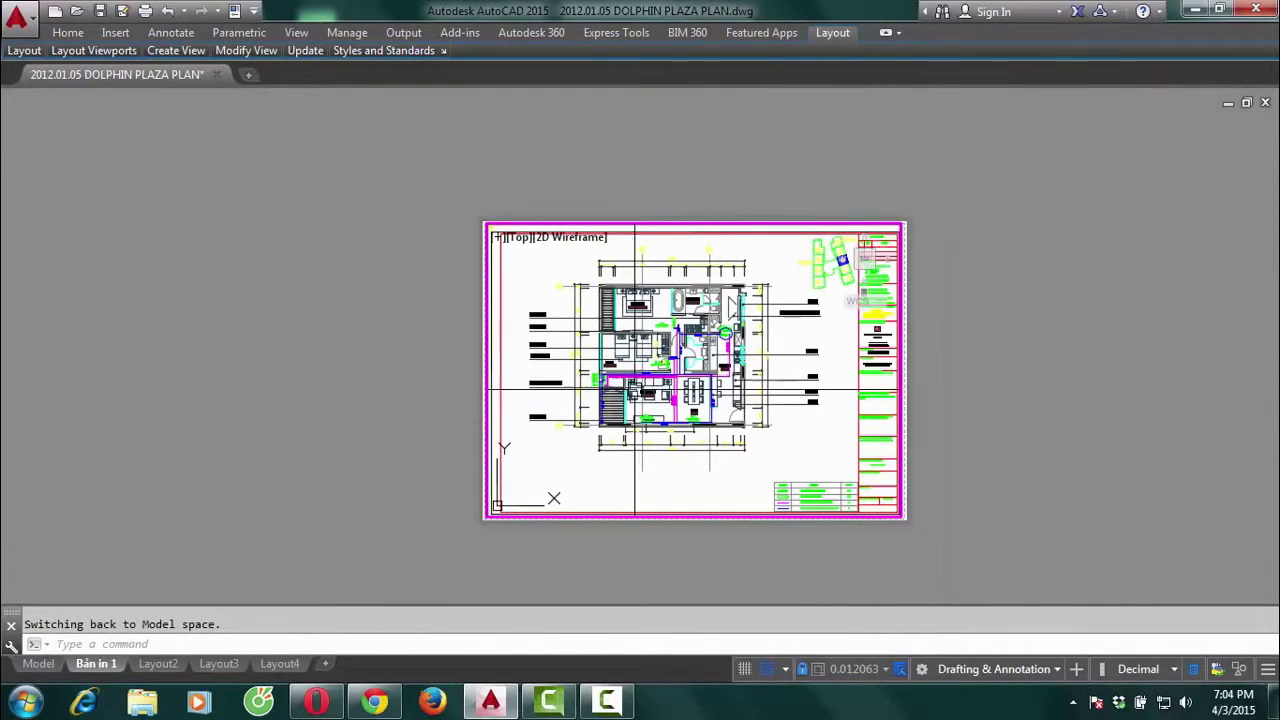
{"action": "middle_click", "coordinate": [634, 390]}
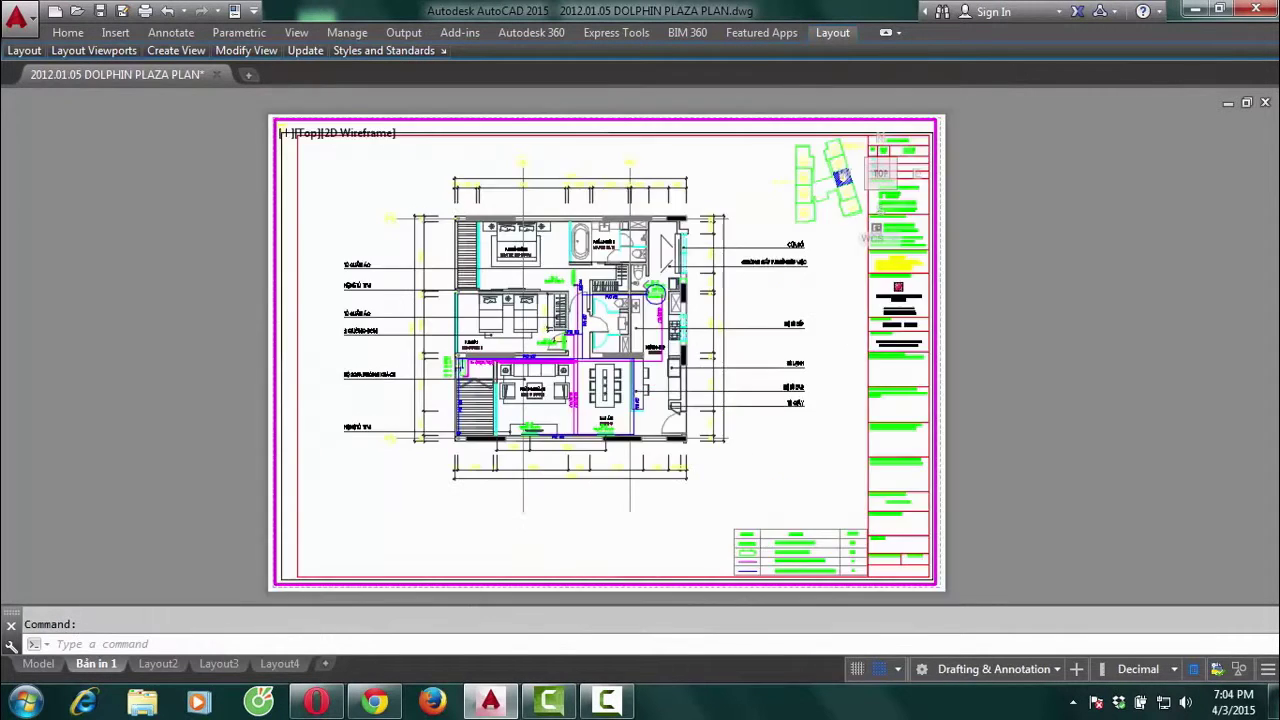
{"action": "scroll", "coordinate": [813, 372], "scroll_direction": "up", "scroll_amount": 3}
{"action": "scroll", "coordinate": [813, 376], "scroll_direction": "down", "scroll_amount": 3}
{"action": "scroll", "coordinate": [812, 380], "scroll_direction": "down", "scroll_amount": 2}
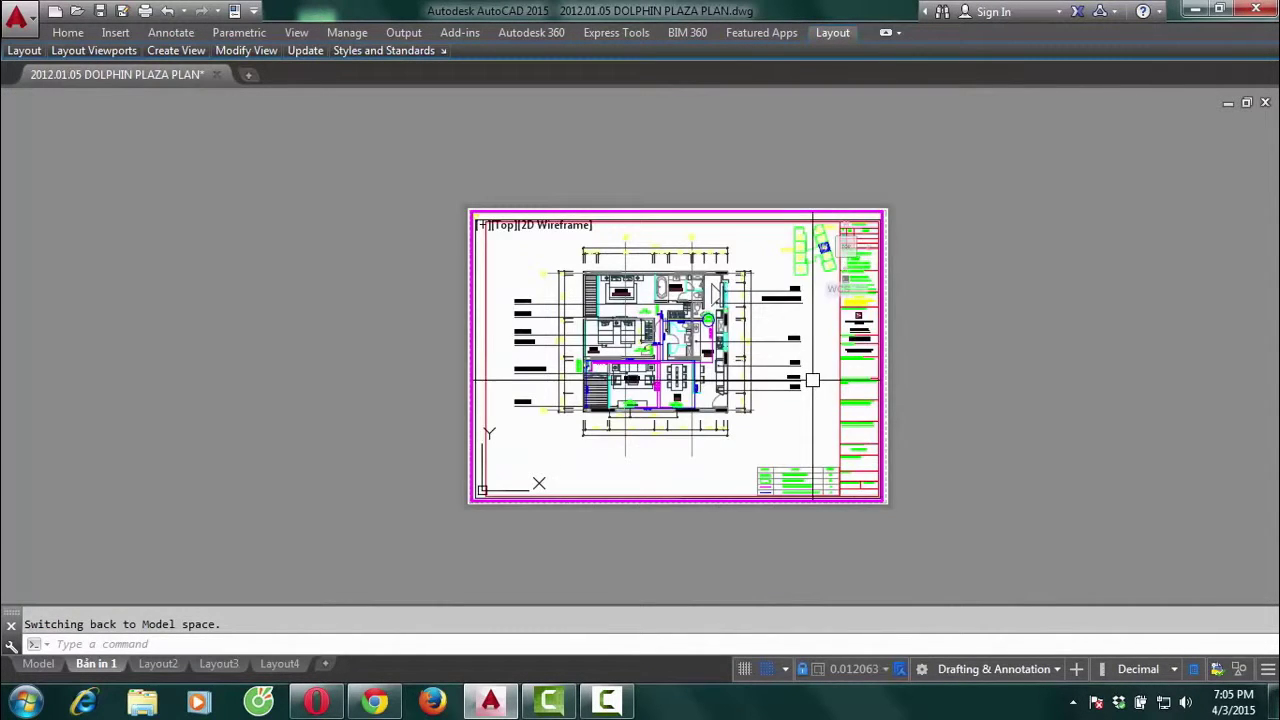
{"action": "scroll", "coordinate": [812, 380], "scroll_direction": "up", "scroll_amount": 2}
{"action": "scroll", "coordinate": [812, 378], "scroll_direction": "up", "scroll_amount": 2}
{"action": "scroll", "coordinate": [811, 377], "scroll_direction": "up", "scroll_amount": 2}
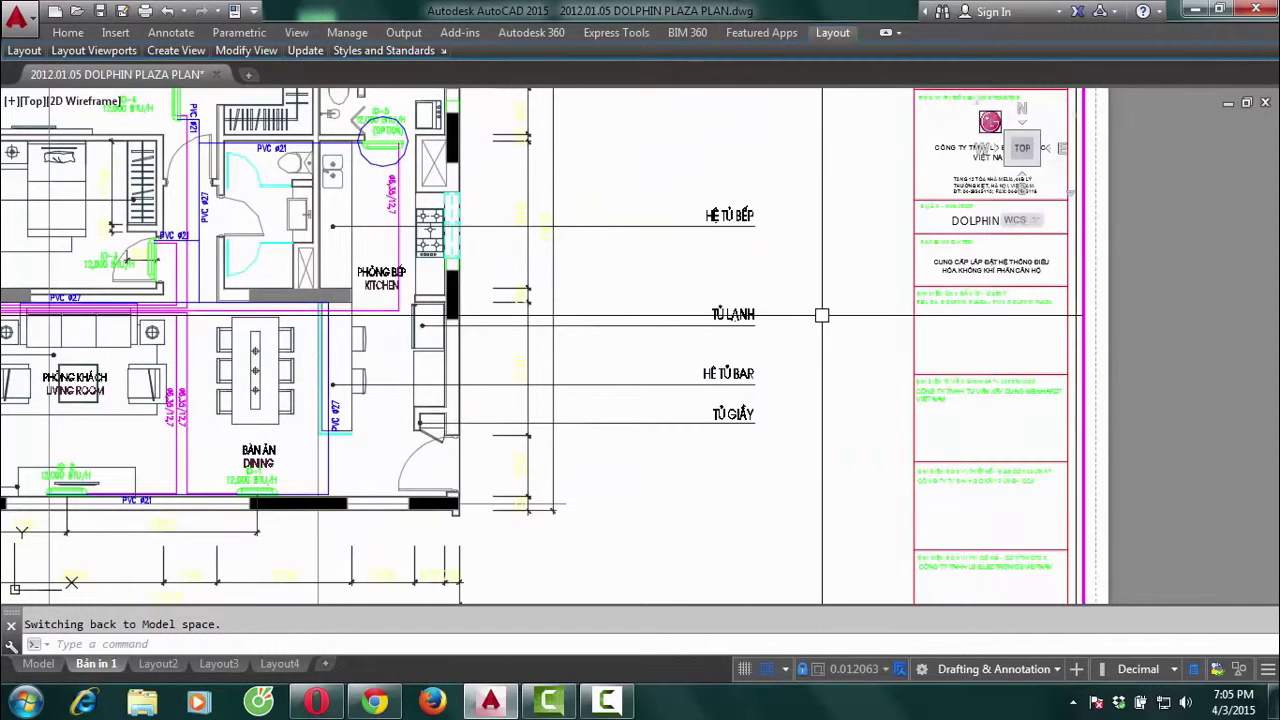
{"action": "scroll", "coordinate": [821, 315], "scroll_direction": "down", "scroll_amount": 3}
{"action": "scroll", "coordinate": [821, 315], "scroll_direction": "down", "scroll_amount": 3}
{"action": "double_click", "coordinate": [783, 171]}
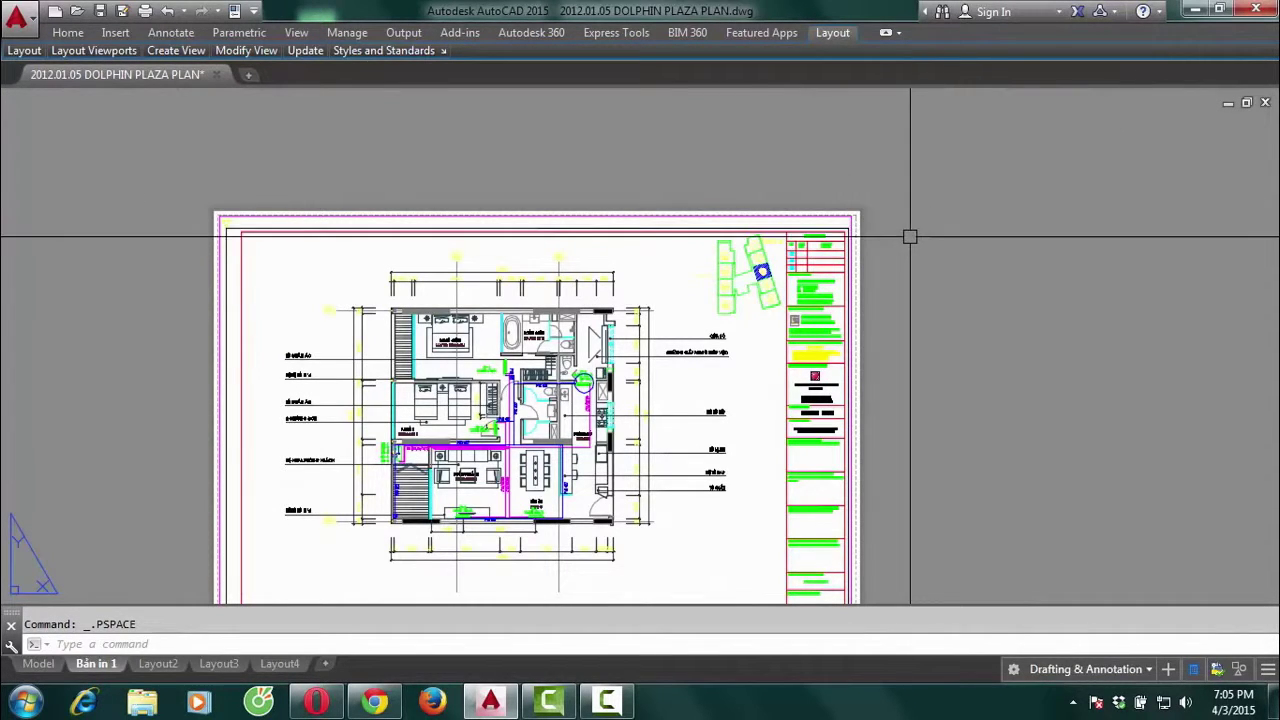
Select the floor-plan viewport and change its Display locked setting to No
{"action": "middle_click_drag", "start_coordinate": [921, 310], "coordinate": [923, 266]}
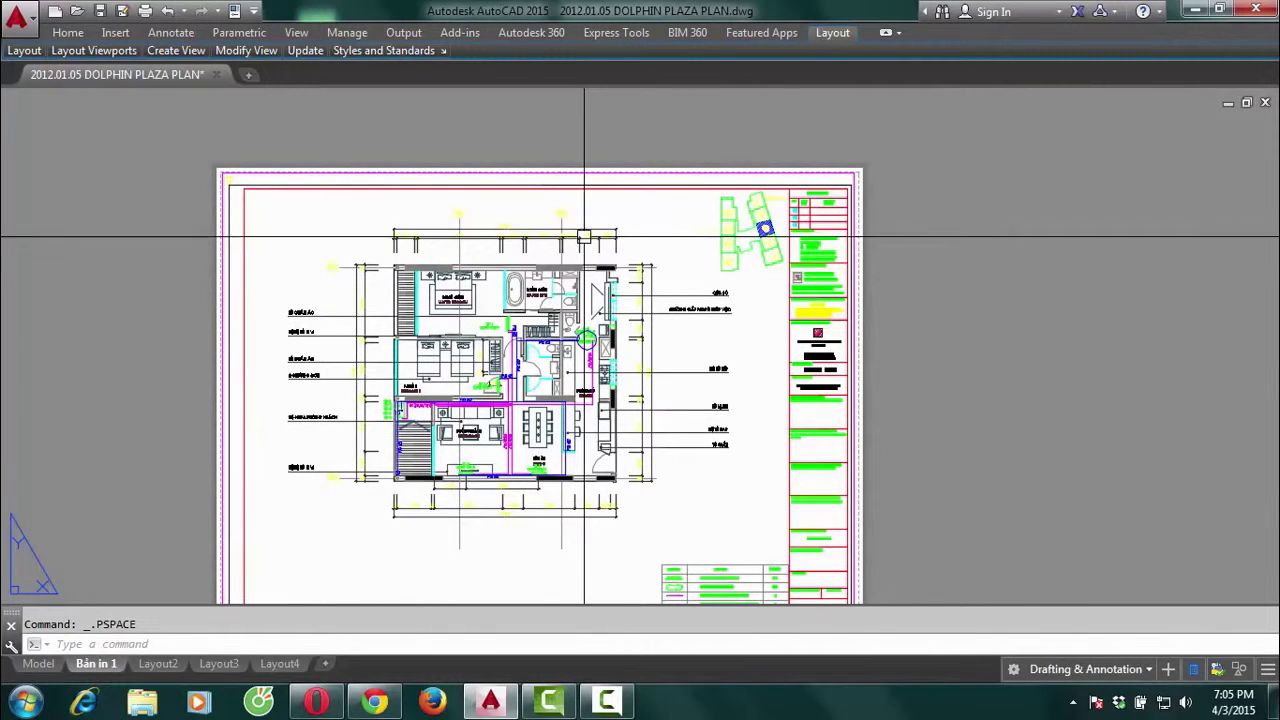
{"action": "left_click", "coordinate": [954, 341]}
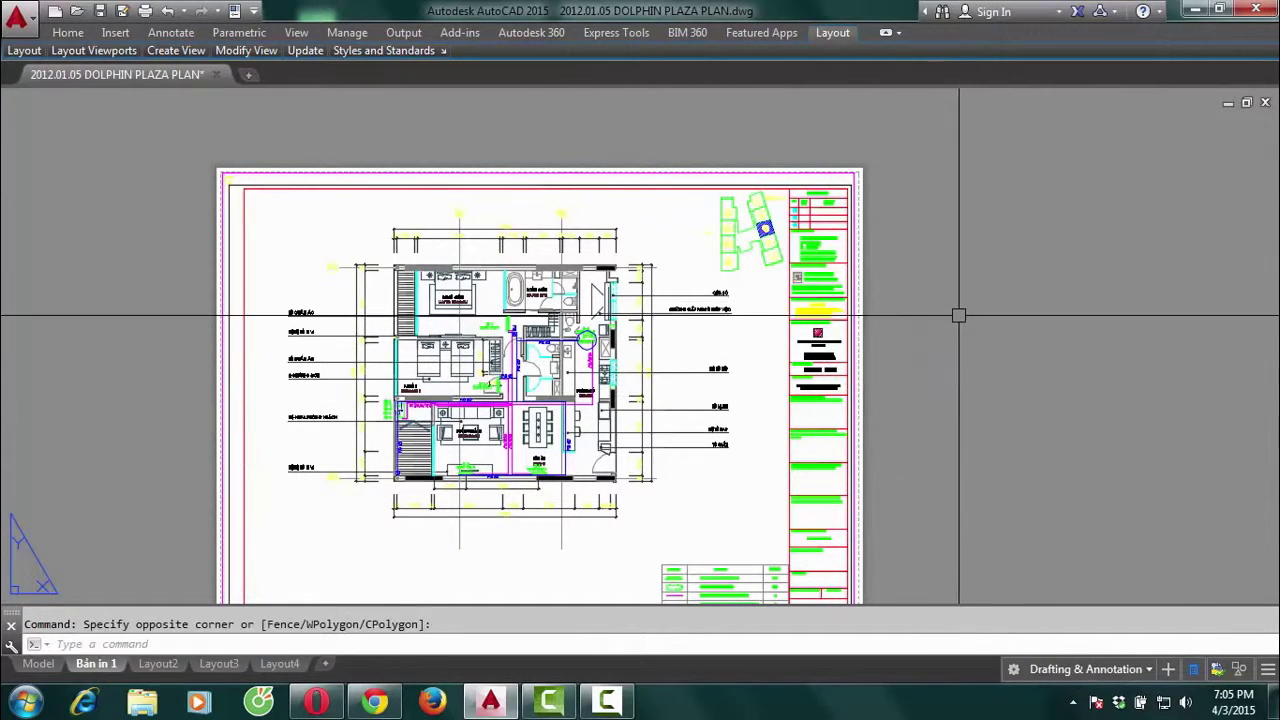
{"action": "left_click", "coordinate": [736, 173]}
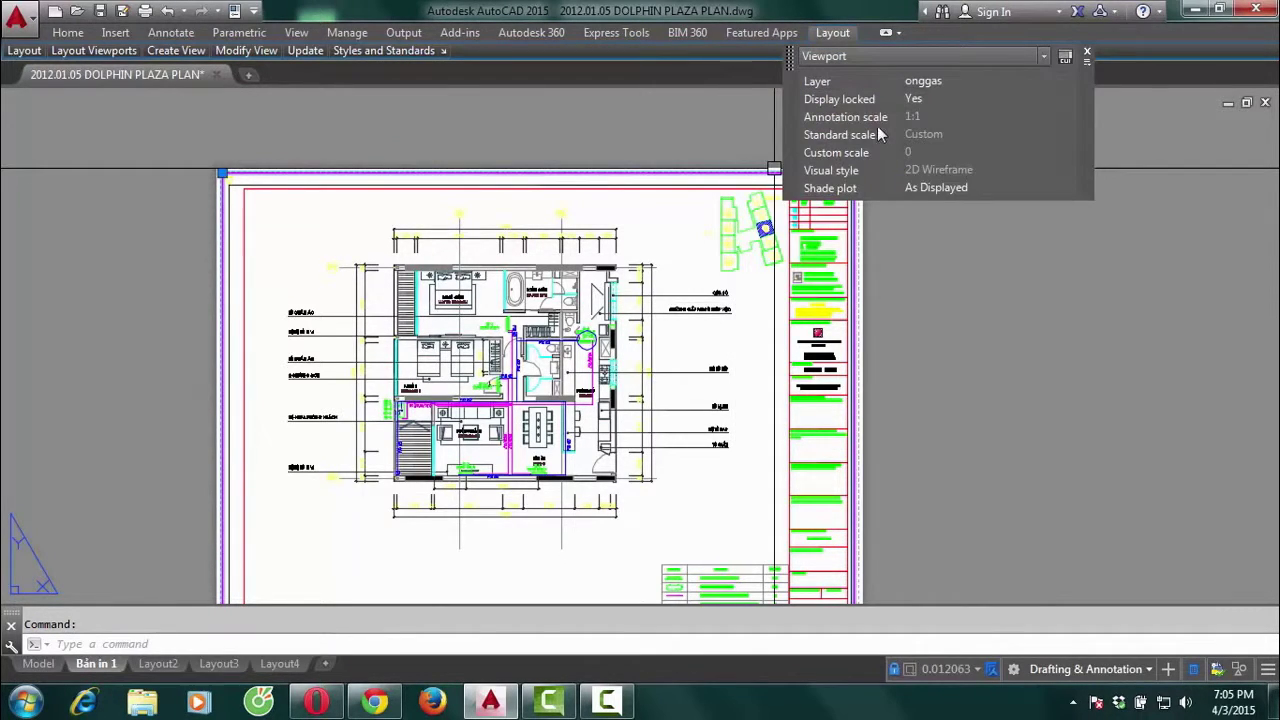
{"action": "left_click", "coordinate": [991, 97]}
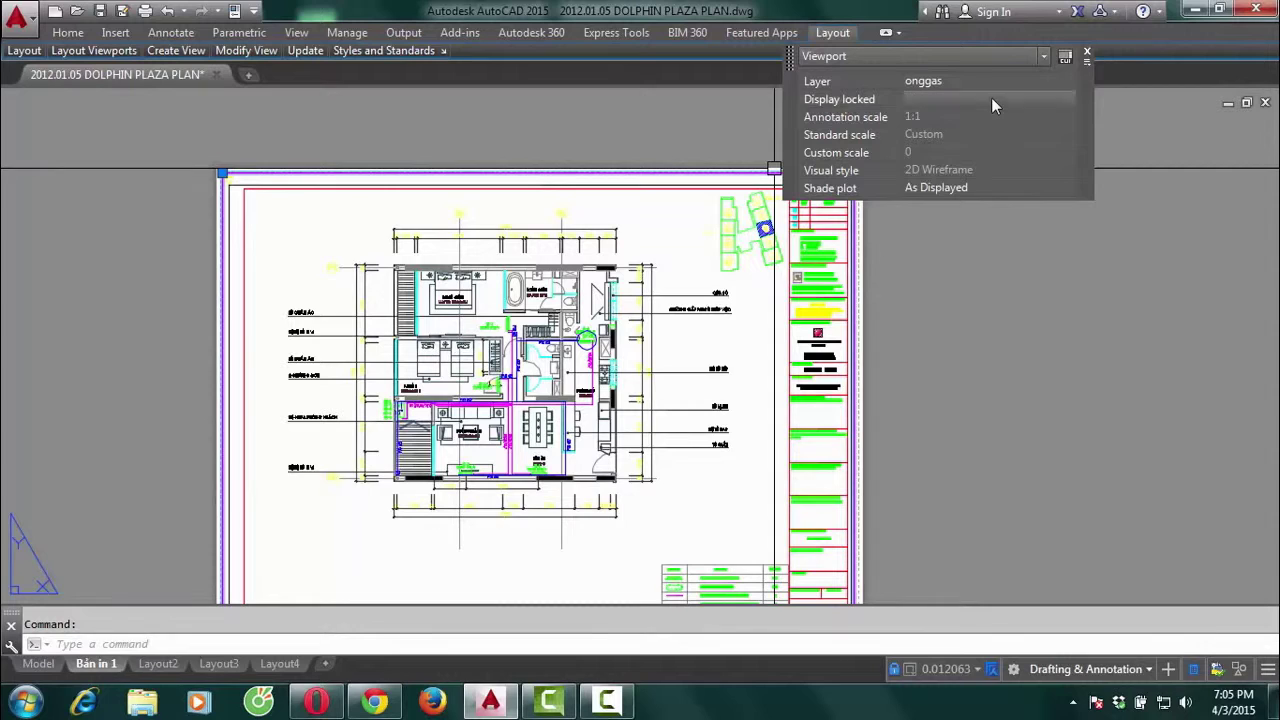
{"action": "left_click", "coordinate": [1070, 98]}
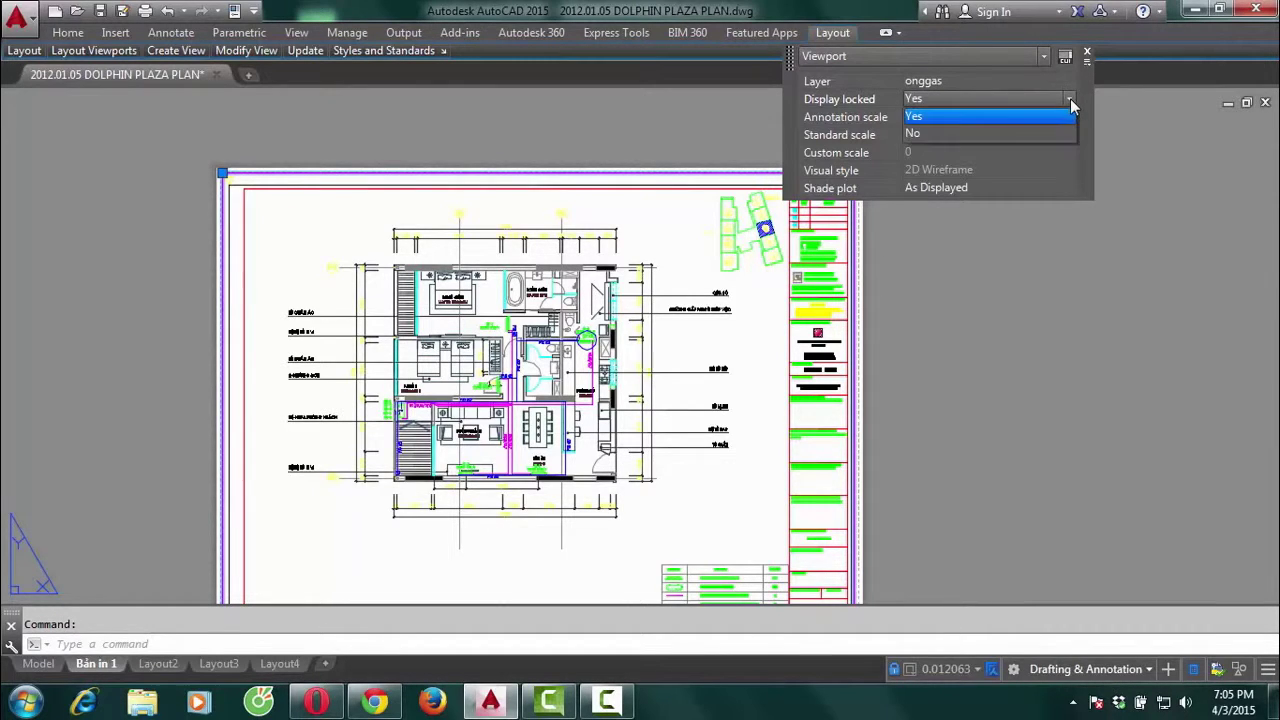
{"action": "left_click", "coordinate": [955, 136]}
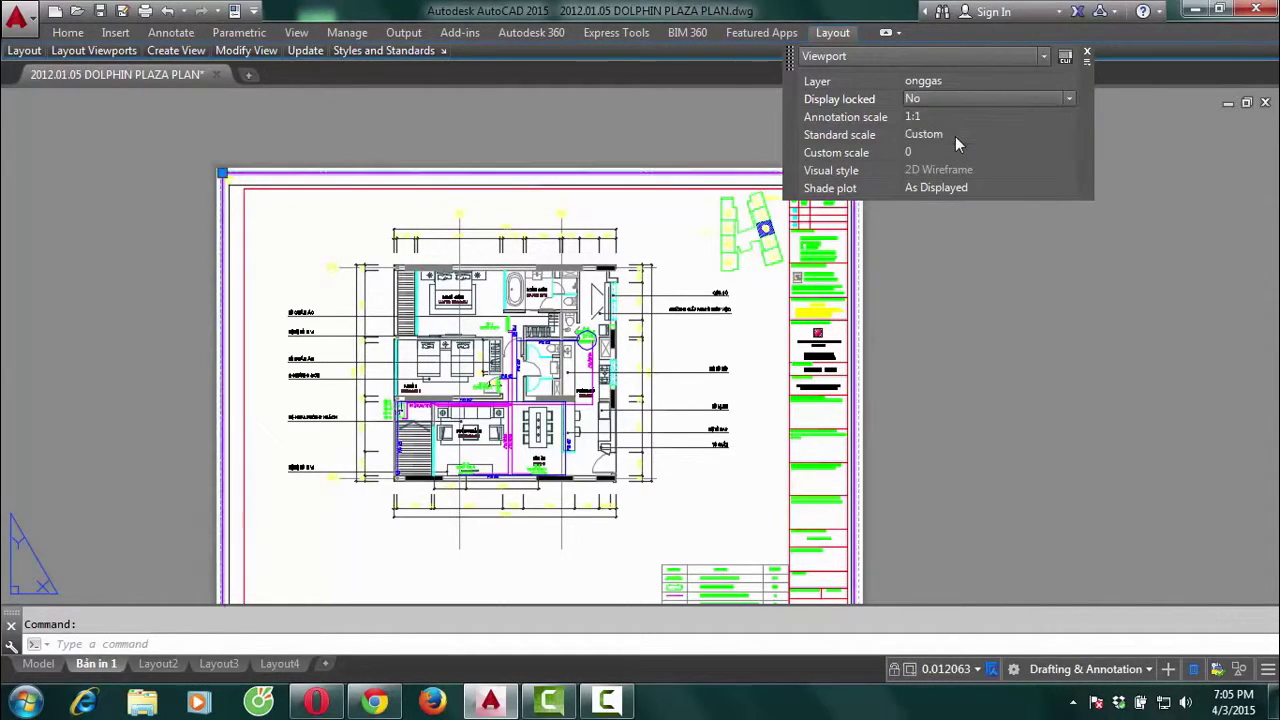
{"action": "left_click", "coordinate": [981, 316]}
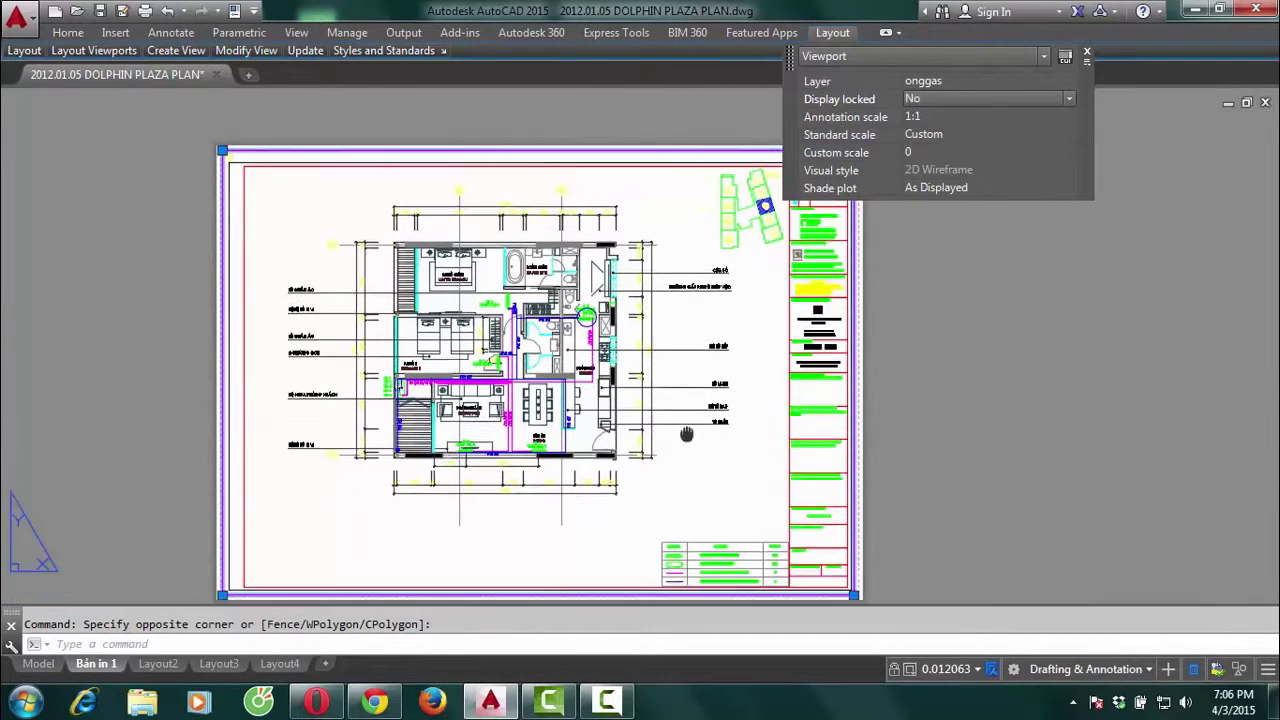
{"action": "middle_click_drag", "start_coordinate": [700, 492], "coordinate": [700, 434]}
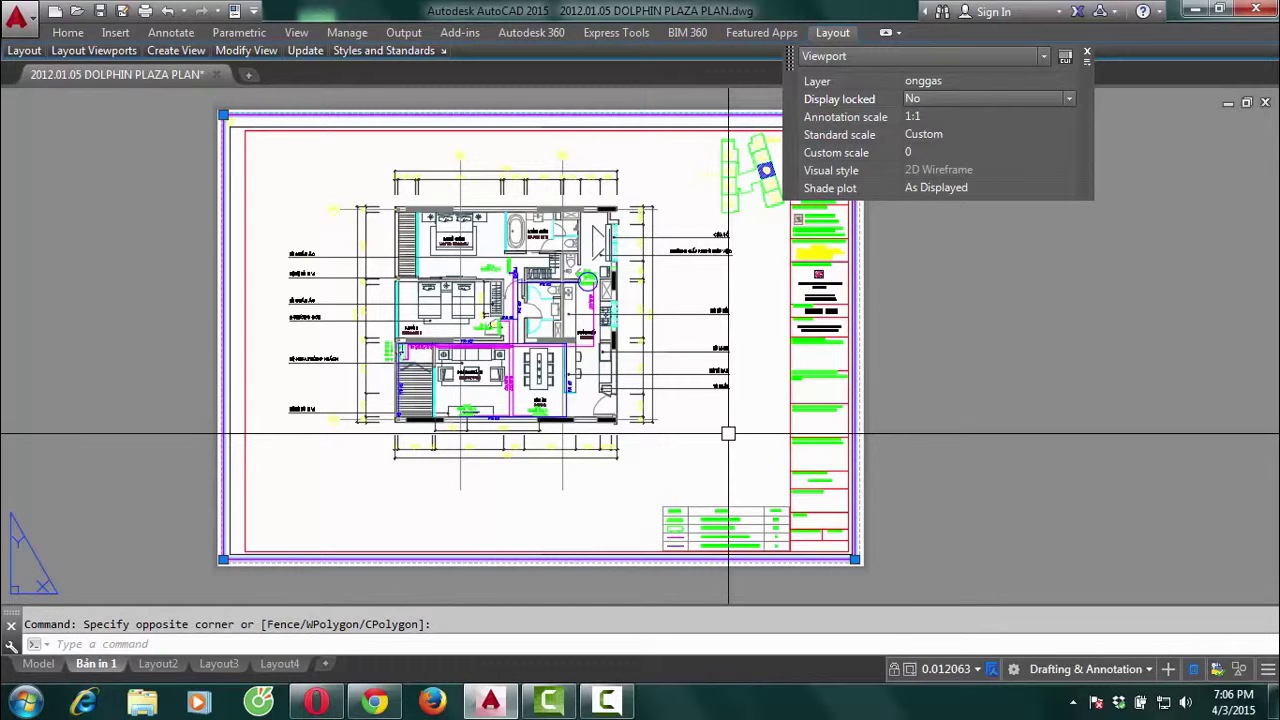
Zoom and nudge the plan inside the viewport until it fills the sheet at 0.012063 scale, then exit
{"action": "double_click", "coordinate": [728, 434]}
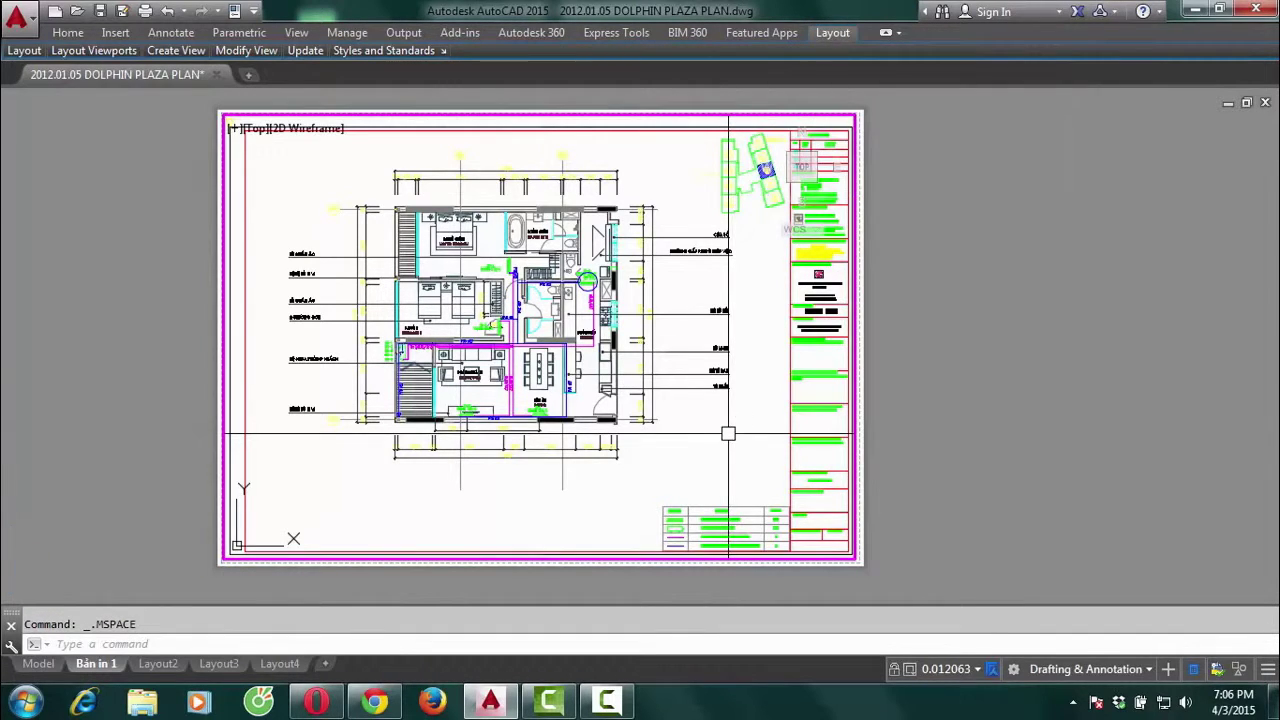
{"action": "scroll", "coordinate": [738, 395], "scroll_direction": "up", "scroll_amount": 2}
{"action": "scroll", "coordinate": [738, 395], "scroll_direction": "up", "scroll_amount": 2}
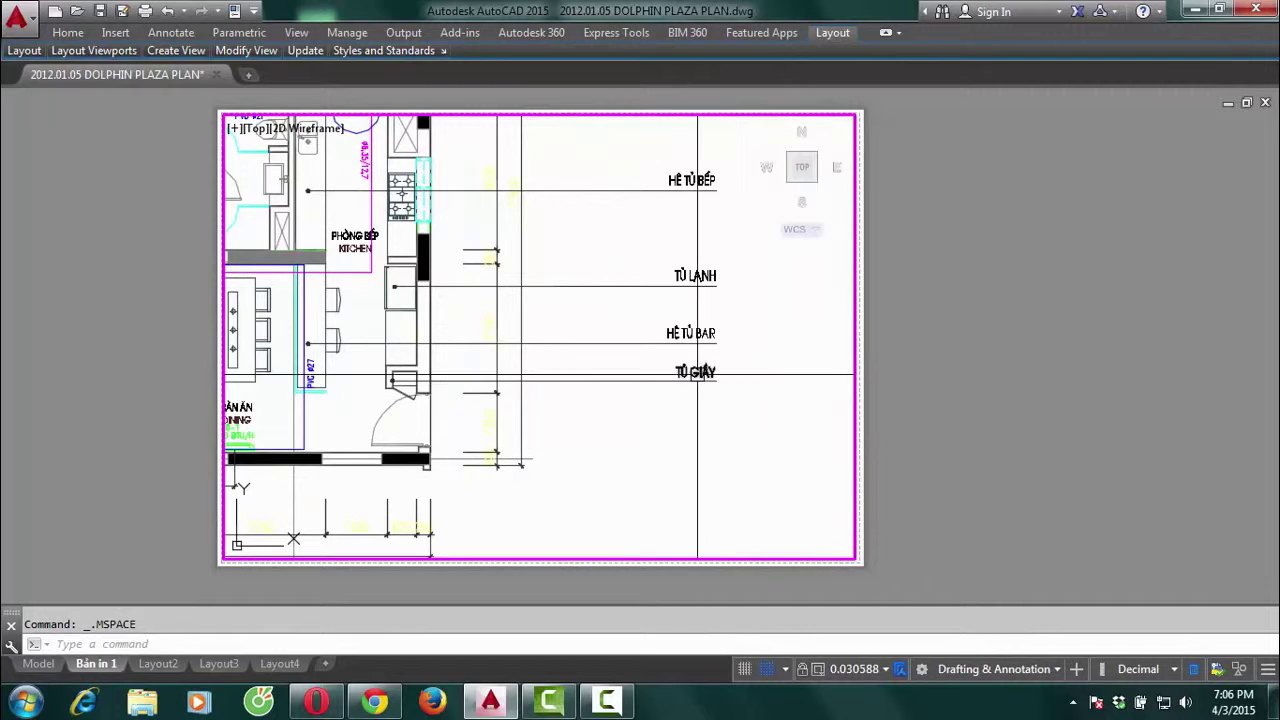
{"action": "scroll", "coordinate": [712, 373], "scroll_direction": "down", "scroll_amount": 2}
{"action": "scroll", "coordinate": [712, 373], "scroll_direction": "down", "scroll_amount": 2}
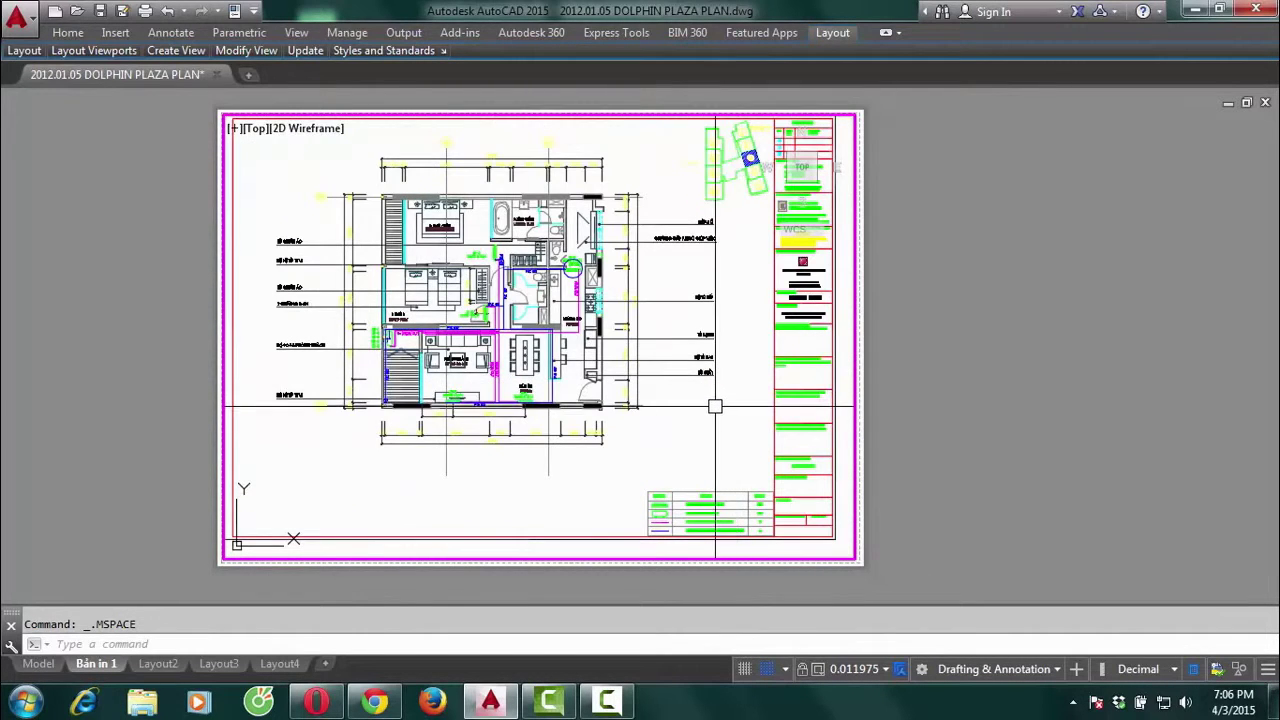
{"action": "scroll", "coordinate": [712, 390], "scroll_direction": "up", "scroll_amount": 2}
{"action": "scroll", "coordinate": [719, 376], "scroll_direction": "up", "scroll_amount": 2}
{"action": "scroll", "coordinate": [719, 376], "scroll_direction": "down", "scroll_amount": 5}
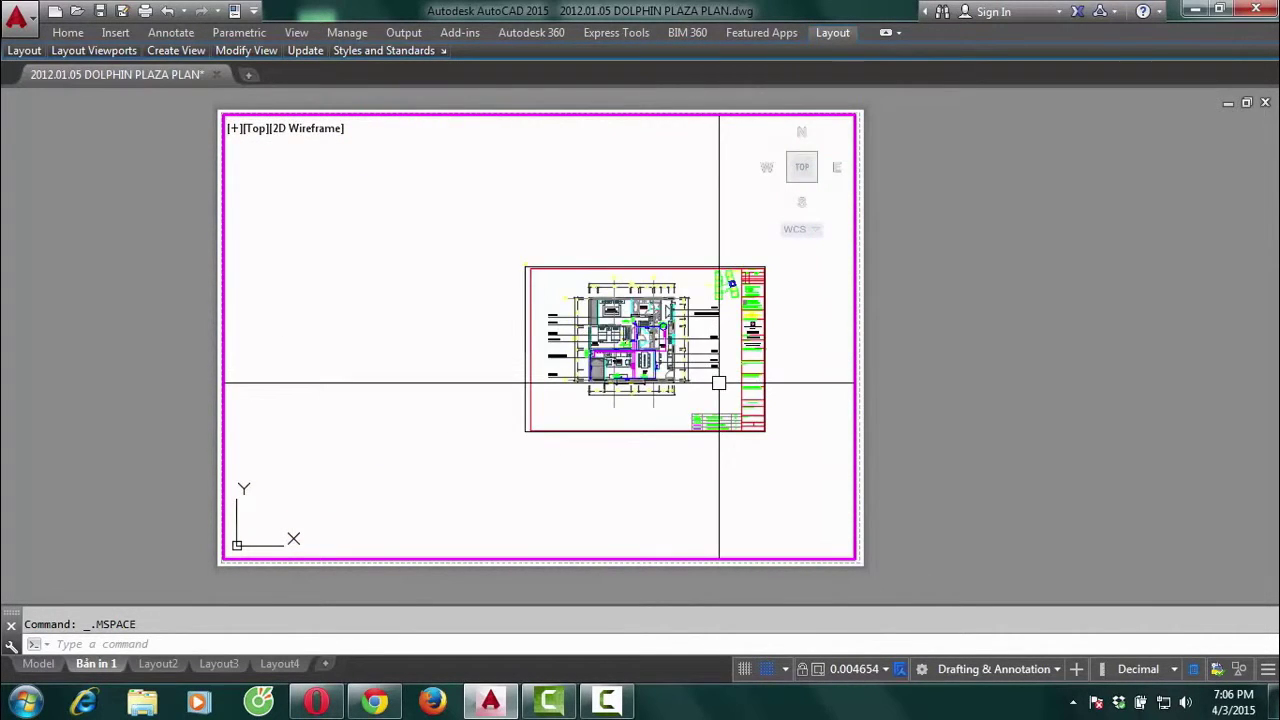
{"action": "scroll", "coordinate": [719, 380], "scroll_direction": "up", "scroll_amount": 4}
{"action": "scroll", "coordinate": [719, 382], "scroll_direction": "down", "scroll_amount": 1}
{"action": "scroll", "coordinate": [719, 383], "scroll_direction": "down", "scroll_amount": 6}
{"action": "scroll", "coordinate": [719, 383], "scroll_direction": "up", "scroll_amount": 2}
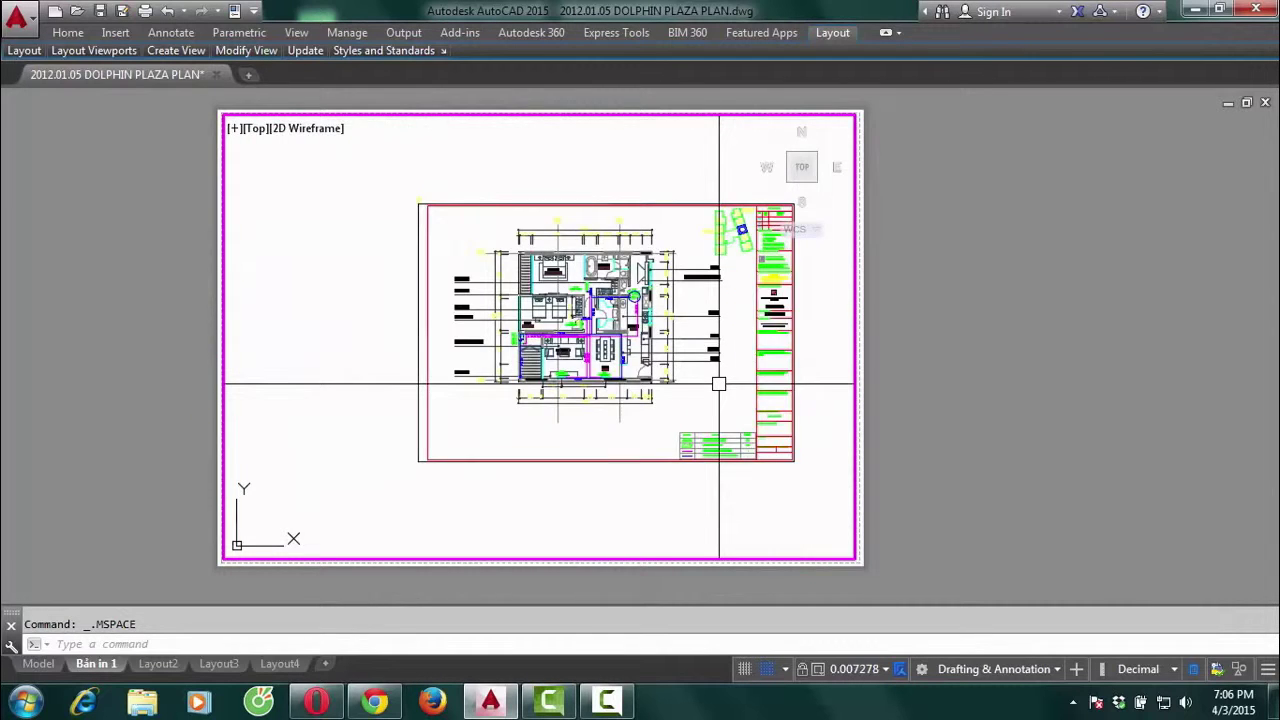
{"action": "scroll", "coordinate": [719, 383], "scroll_direction": "up", "scroll_amount": 2}
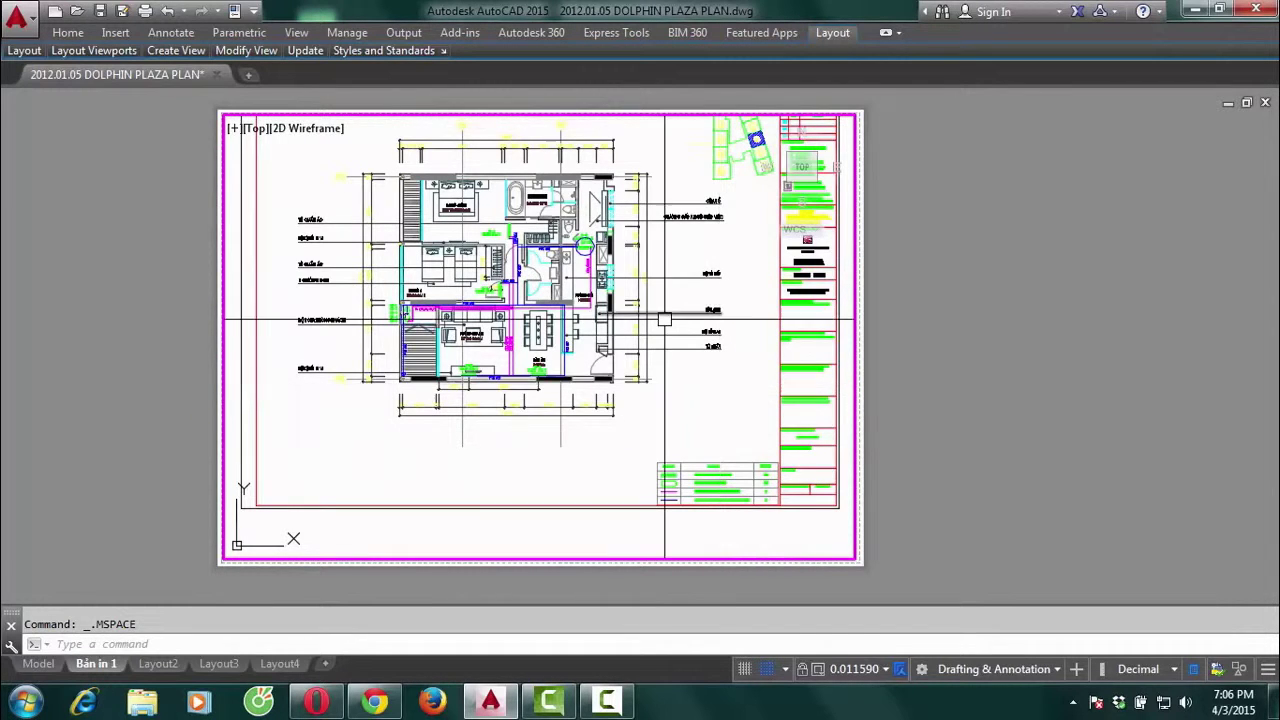
{"action": "scroll", "coordinate": [678, 400], "scroll_direction": "down", "scroll_amount": 2}
{"action": "scroll", "coordinate": [695, 400], "scroll_direction": "up", "scroll_amount": 4}
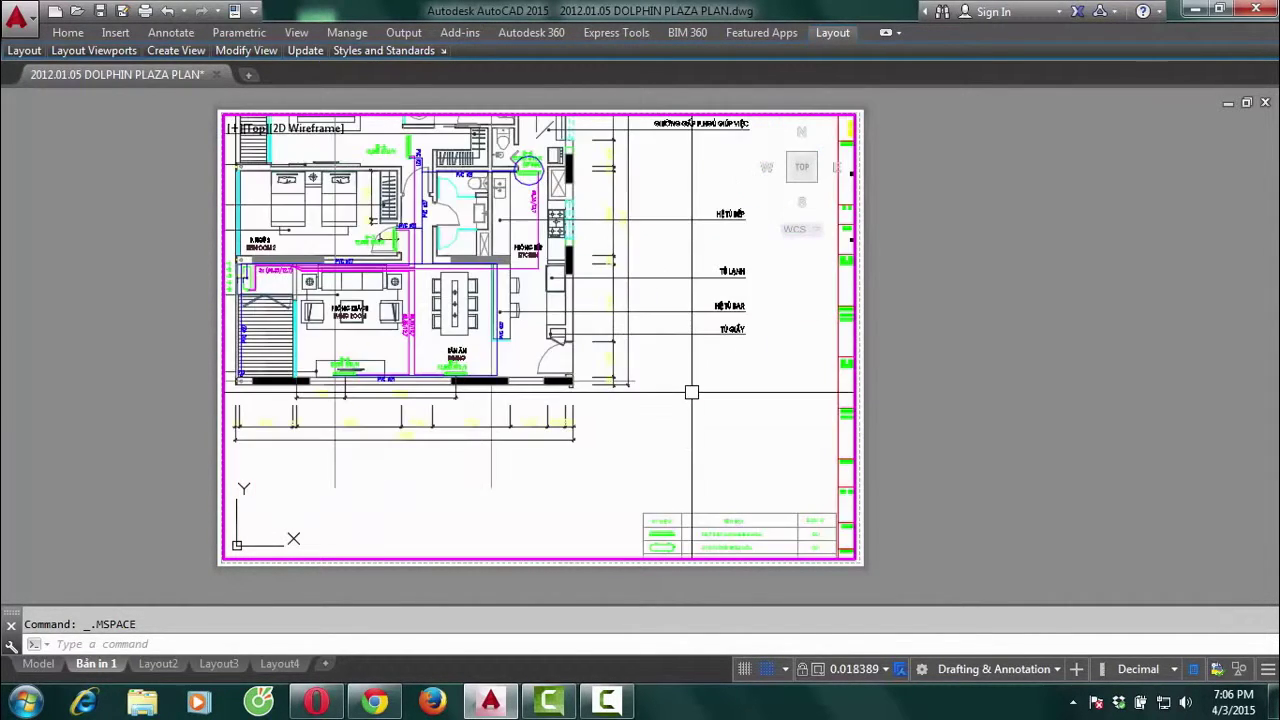
{"action": "scroll", "coordinate": [737, 407], "scroll_direction": "down", "scroll_amount": 4}
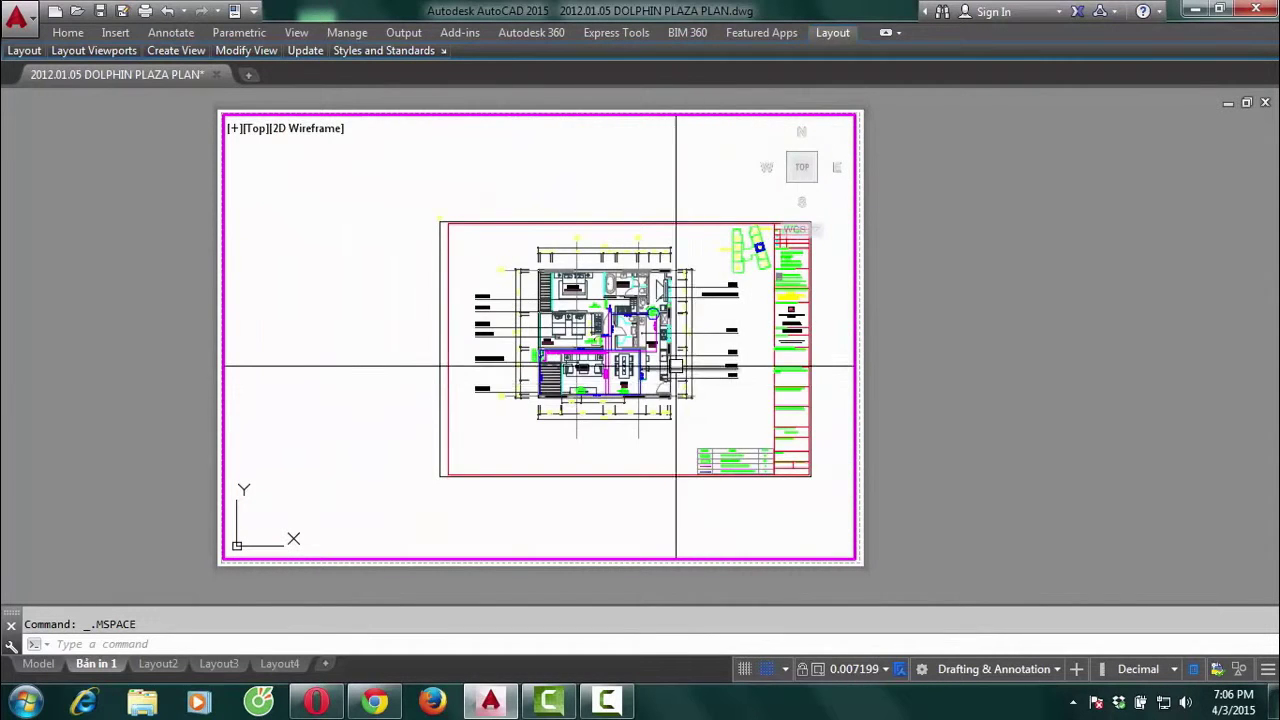
{"action": "scroll", "coordinate": [677, 365], "scroll_direction": "up", "scroll_amount": 4}
{"action": "scroll", "coordinate": [677, 370], "scroll_direction": "down", "scroll_amount": 6}
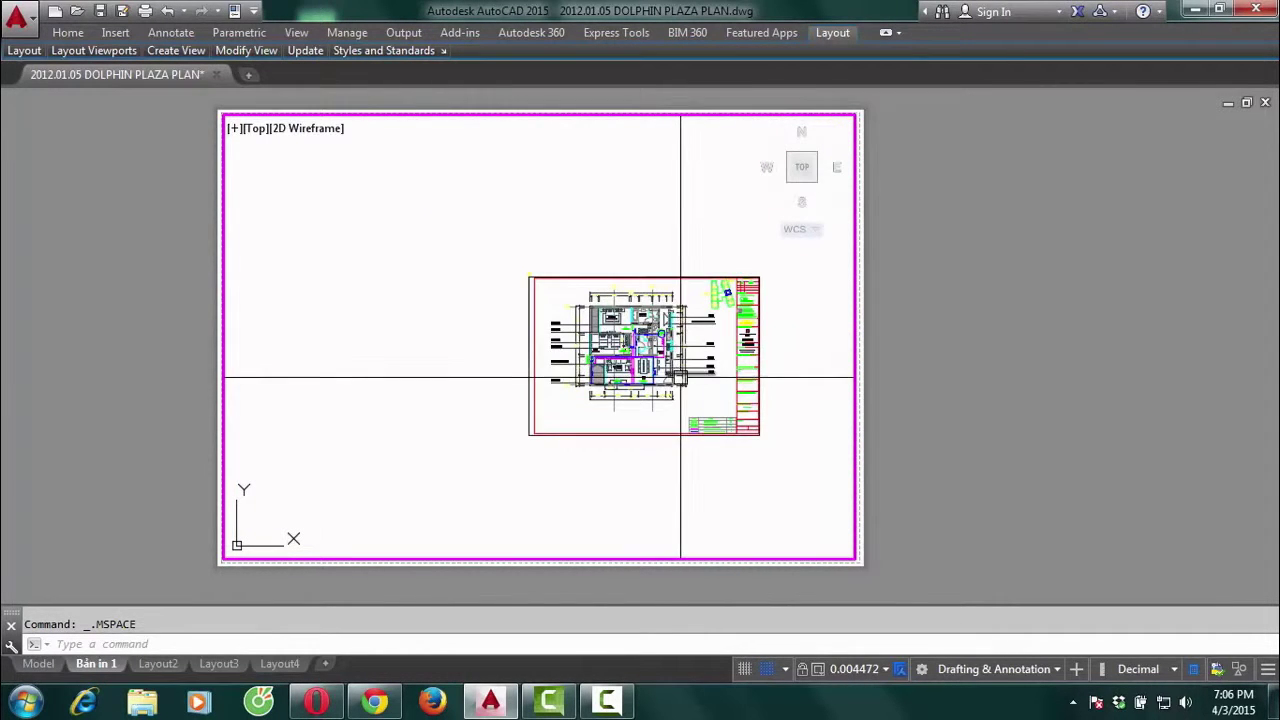
{"action": "scroll", "coordinate": [677, 375], "scroll_direction": "up", "scroll_amount": 4}
{"action": "scroll", "coordinate": [690, 385], "scroll_direction": "down", "scroll_amount": 2}
{"action": "scroll", "coordinate": [709, 396], "scroll_direction": "down", "scroll_amount": 2}
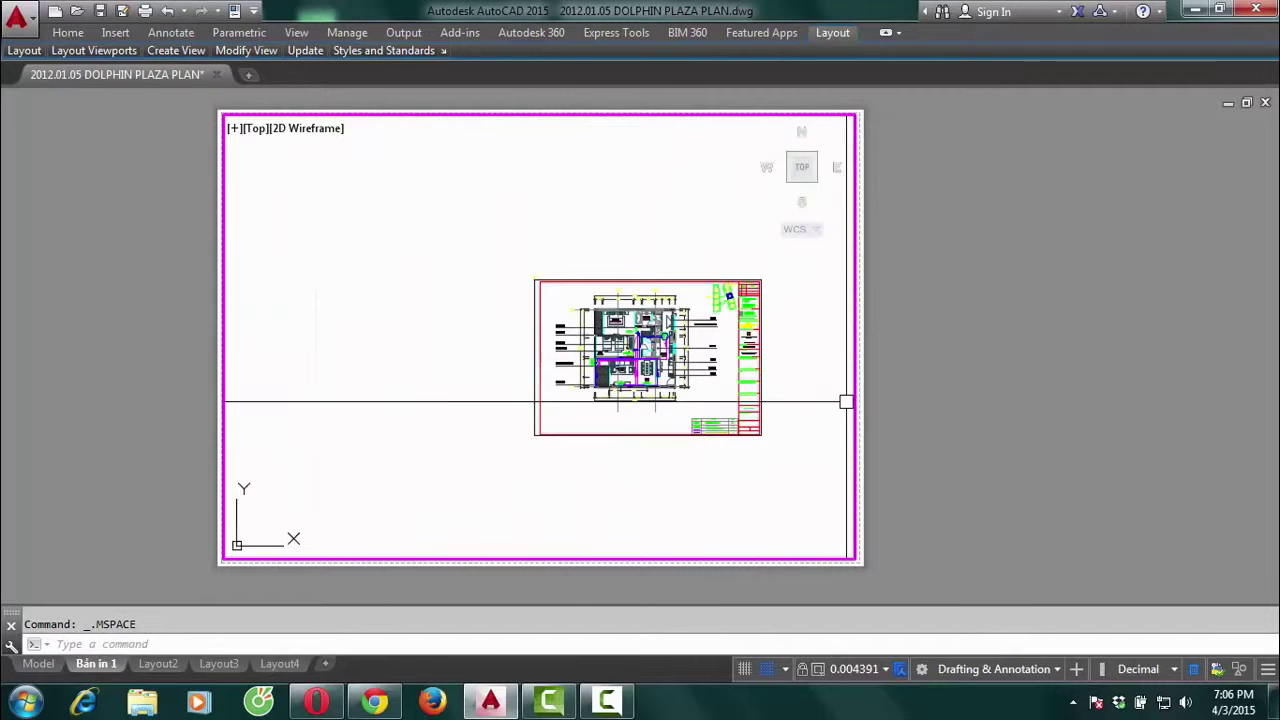
{"action": "scroll", "coordinate": [709, 385], "scroll_direction": "up", "scroll_amount": 4}
{"action": "scroll", "coordinate": [666, 391], "scroll_direction": "down", "scroll_amount": 2}
{"action": "scroll", "coordinate": [666, 409], "scroll_direction": "down", "scroll_amount": 4}
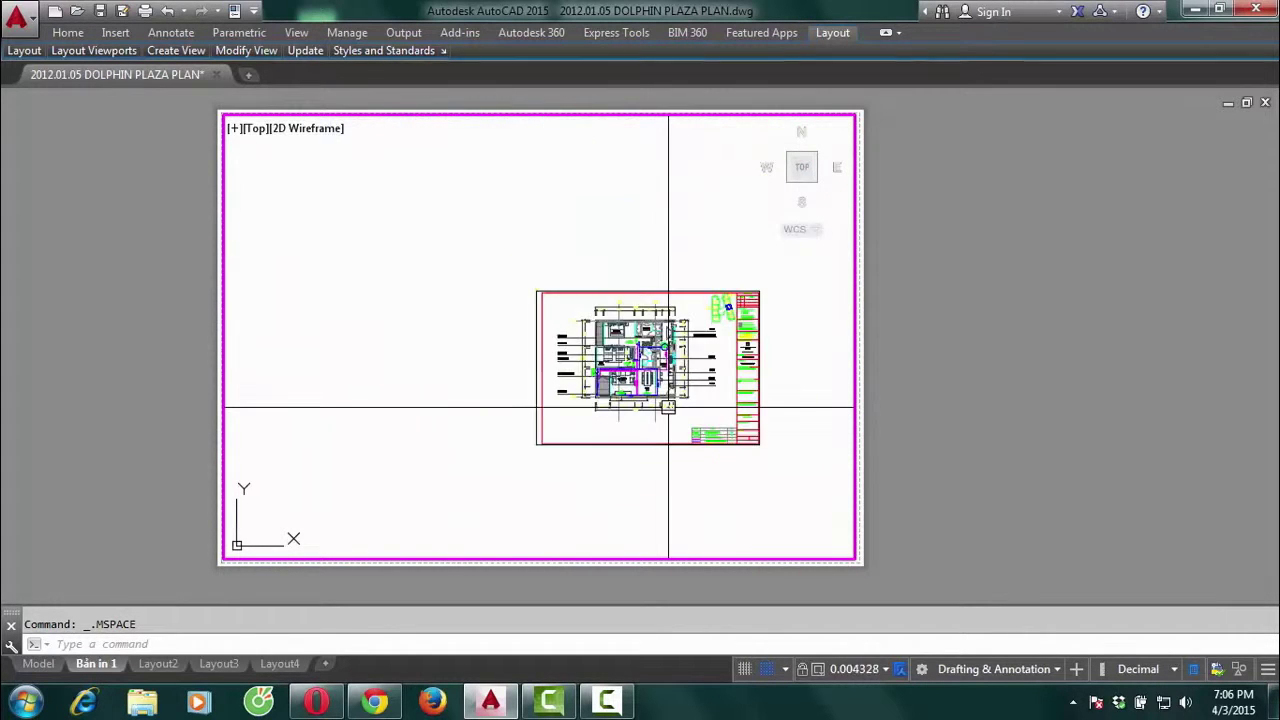
{"action": "scroll", "coordinate": [666, 409], "scroll_direction": "up", "scroll_amount": 4}
{"action": "scroll", "coordinate": [668, 407], "scroll_direction": "down", "scroll_amount": 2}
{"action": "scroll", "coordinate": [663, 385], "scroll_direction": "up", "scroll_amount": 2}
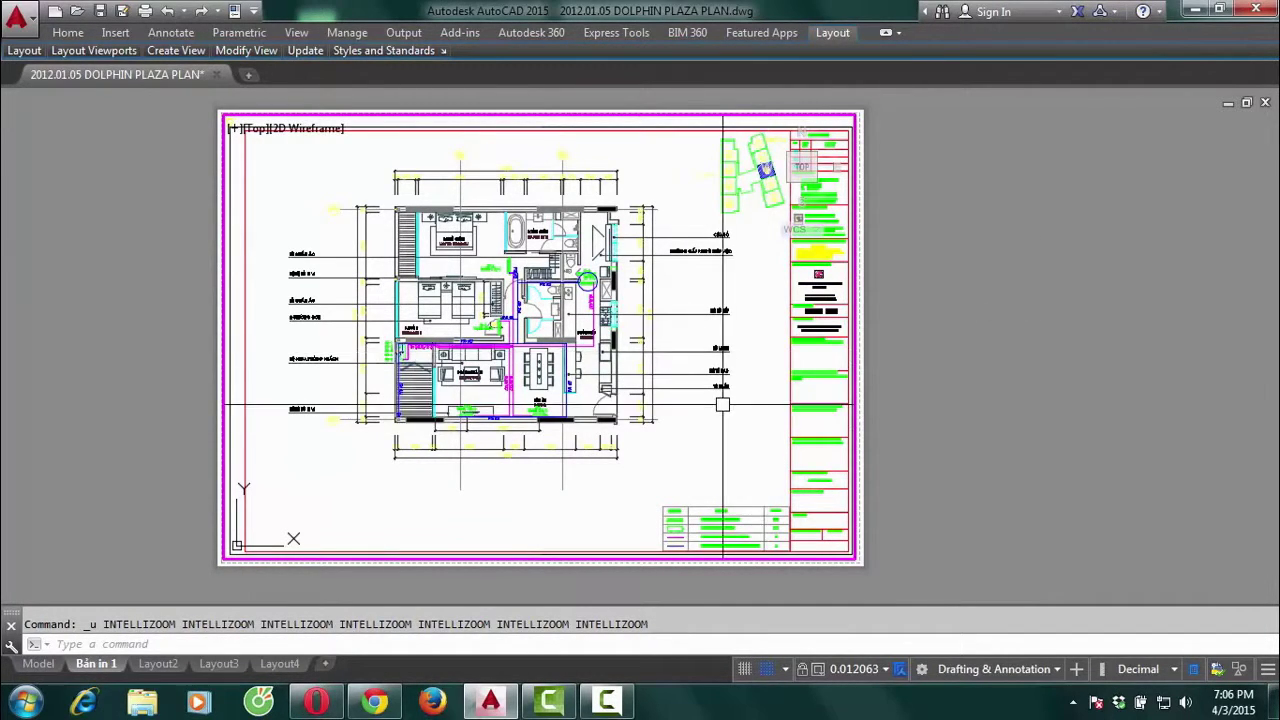
{"action": "middle_click_drag", "start_coordinate": [755, 385], "coordinate": [755, 374]}
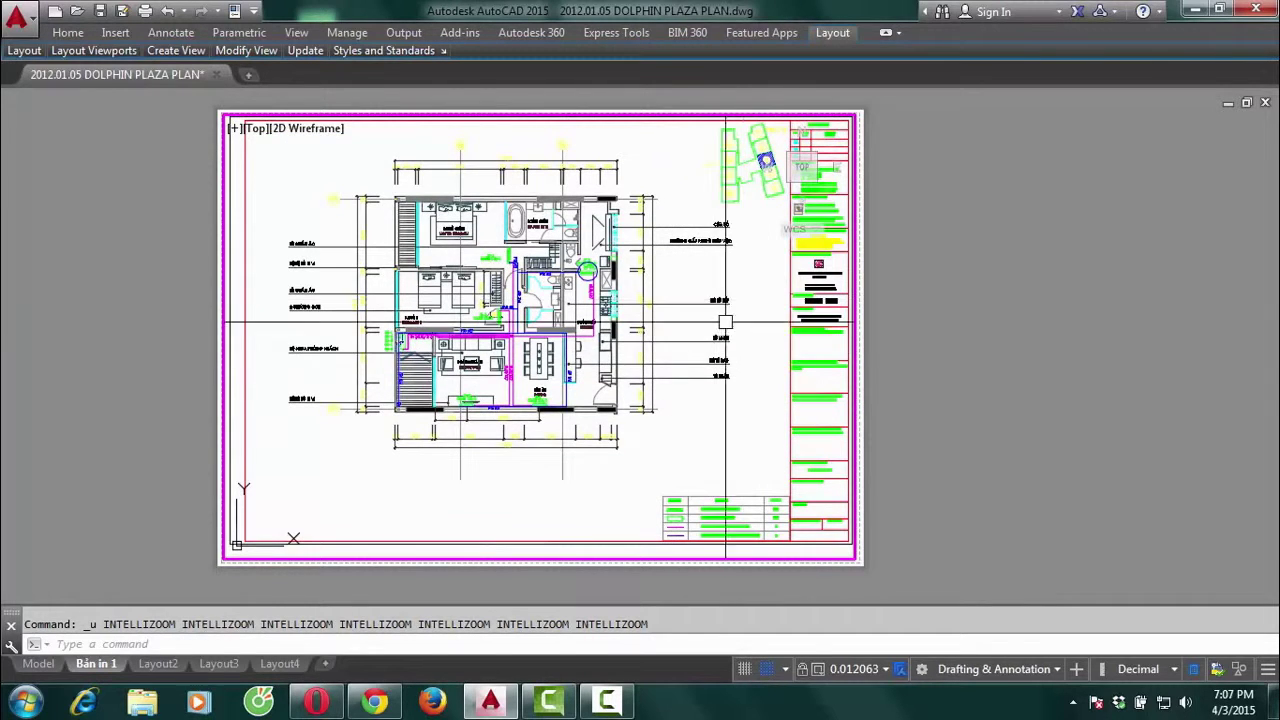
{"action": "double_click", "coordinate": [1012, 421]}
Cancel the stray selection window with Esc, staying in paper space on Bản in 1
{"action": "left_click", "coordinate": [1014, 371]}
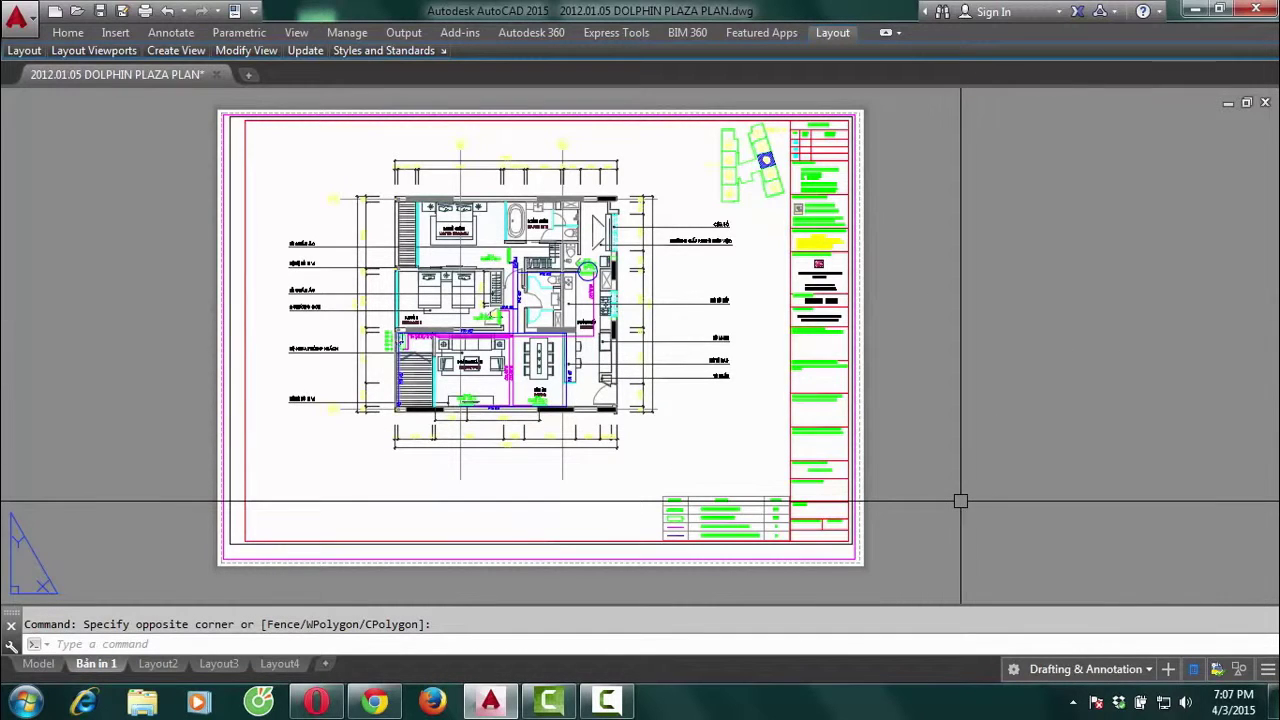
{"action": "key", "text": "Escape"}
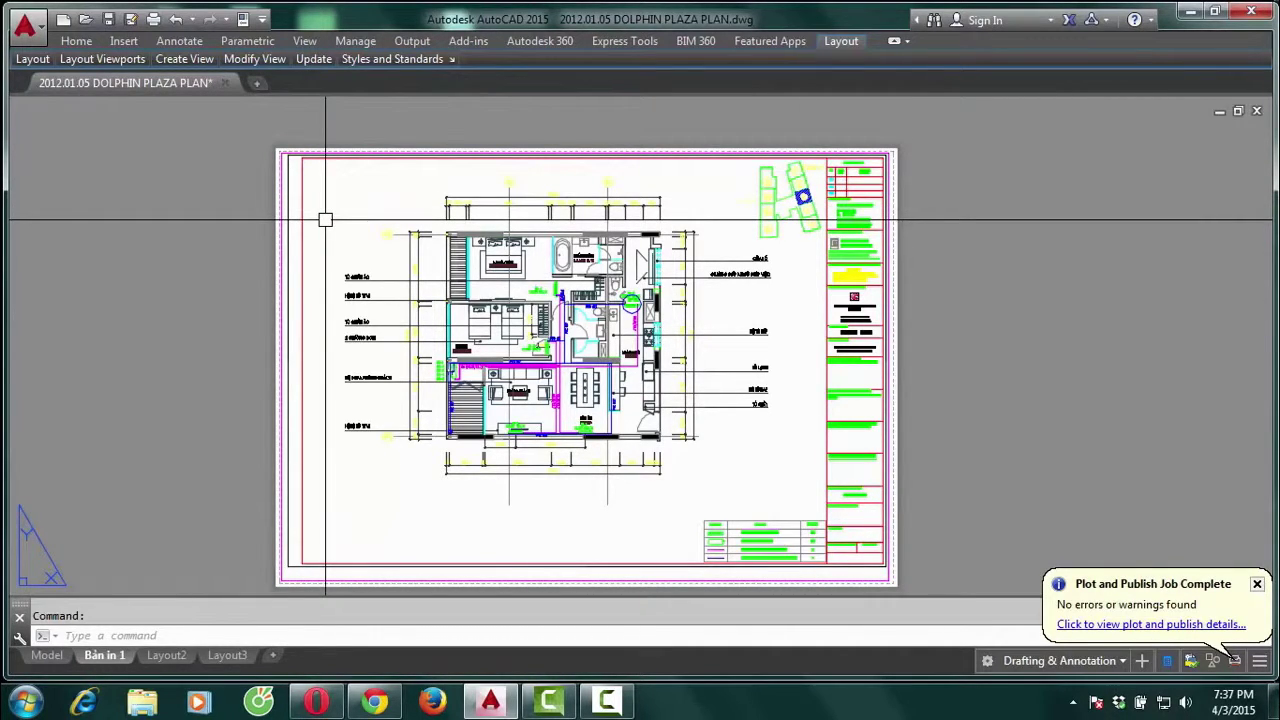
Make Không in the current layer in the Layer Properties Manager
{"action": "type", "text": "LA"}
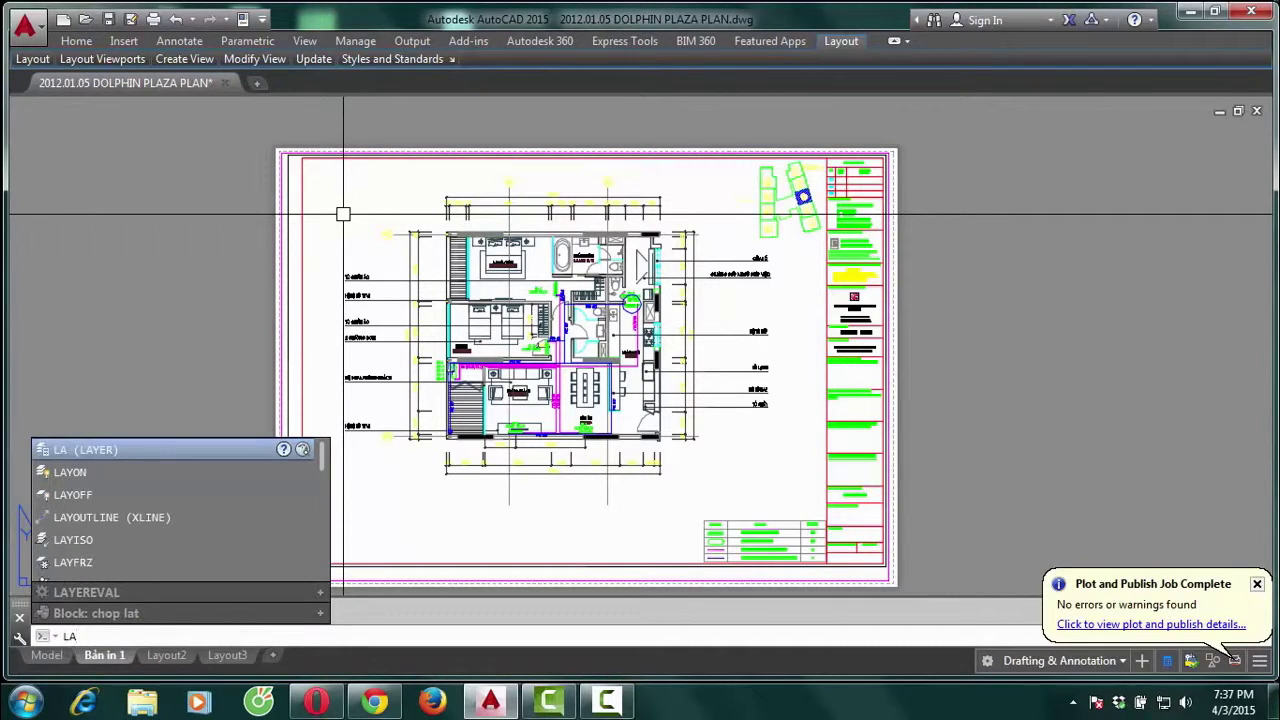
{"action": "key", "text": "Return"}
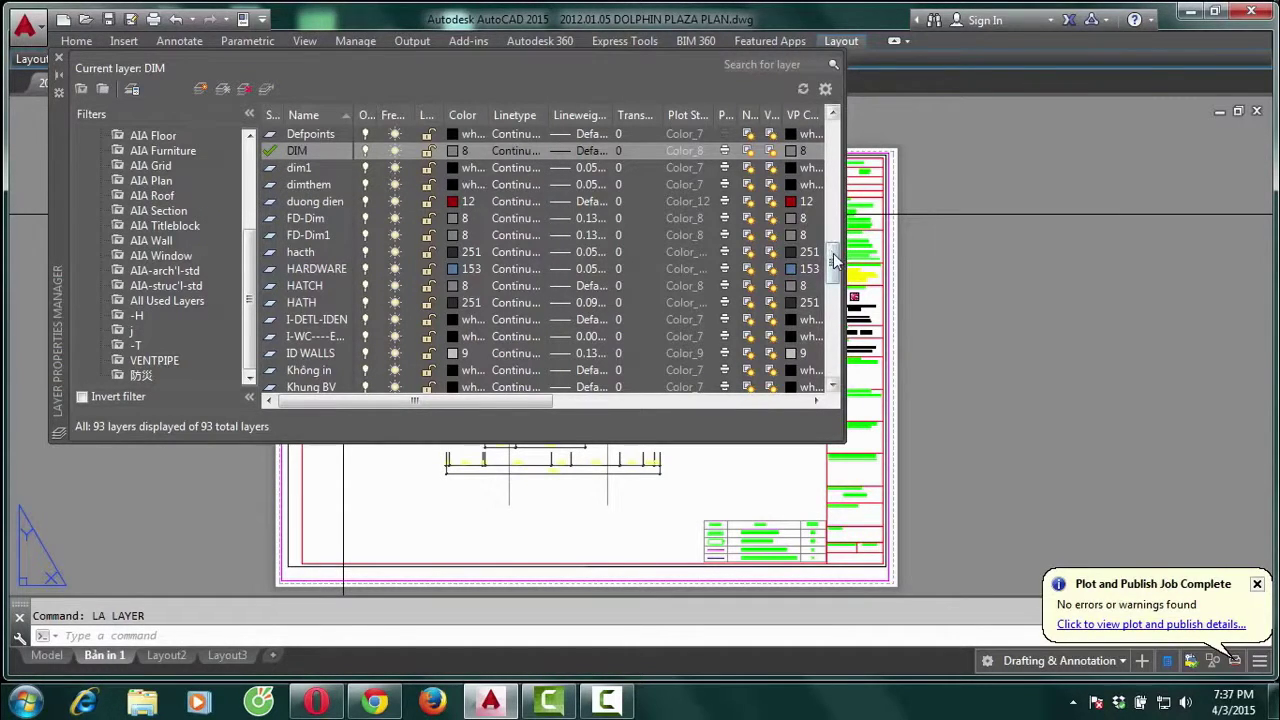
{"action": "left_click_drag", "start_coordinate": [835, 260], "coordinate": [835, 274]}
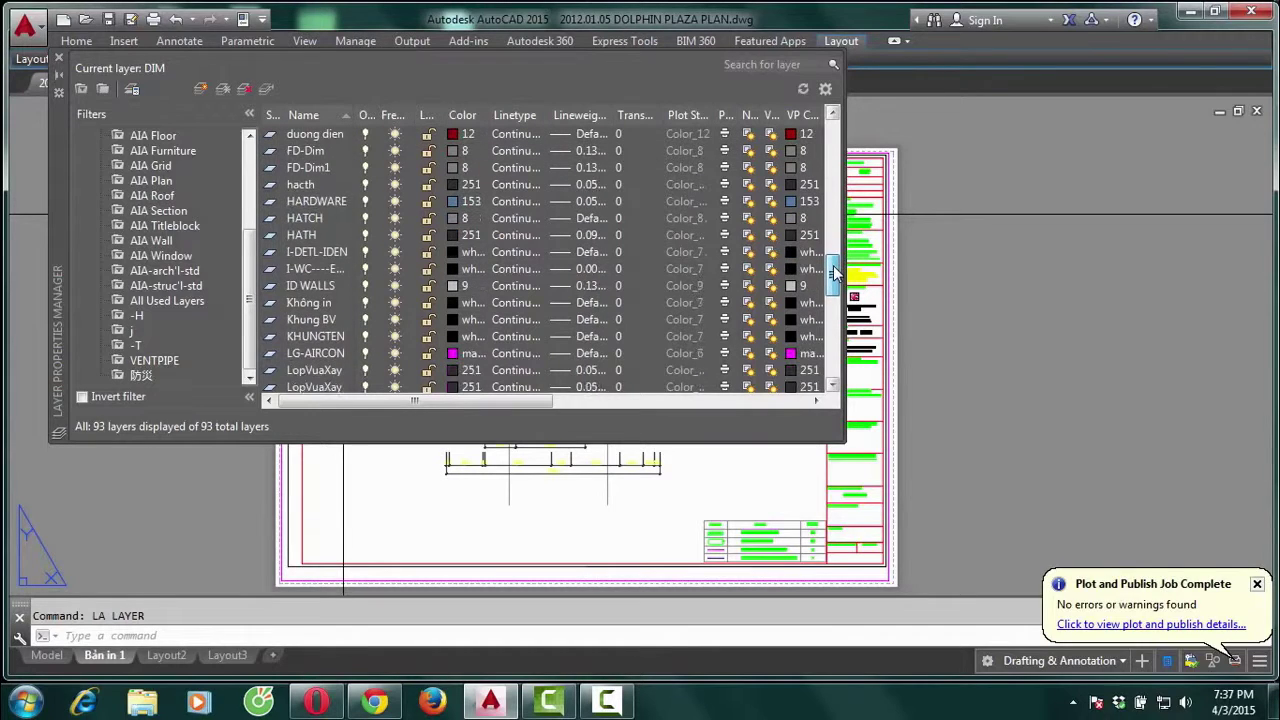
{"action": "left_click", "coordinate": [309, 306]}
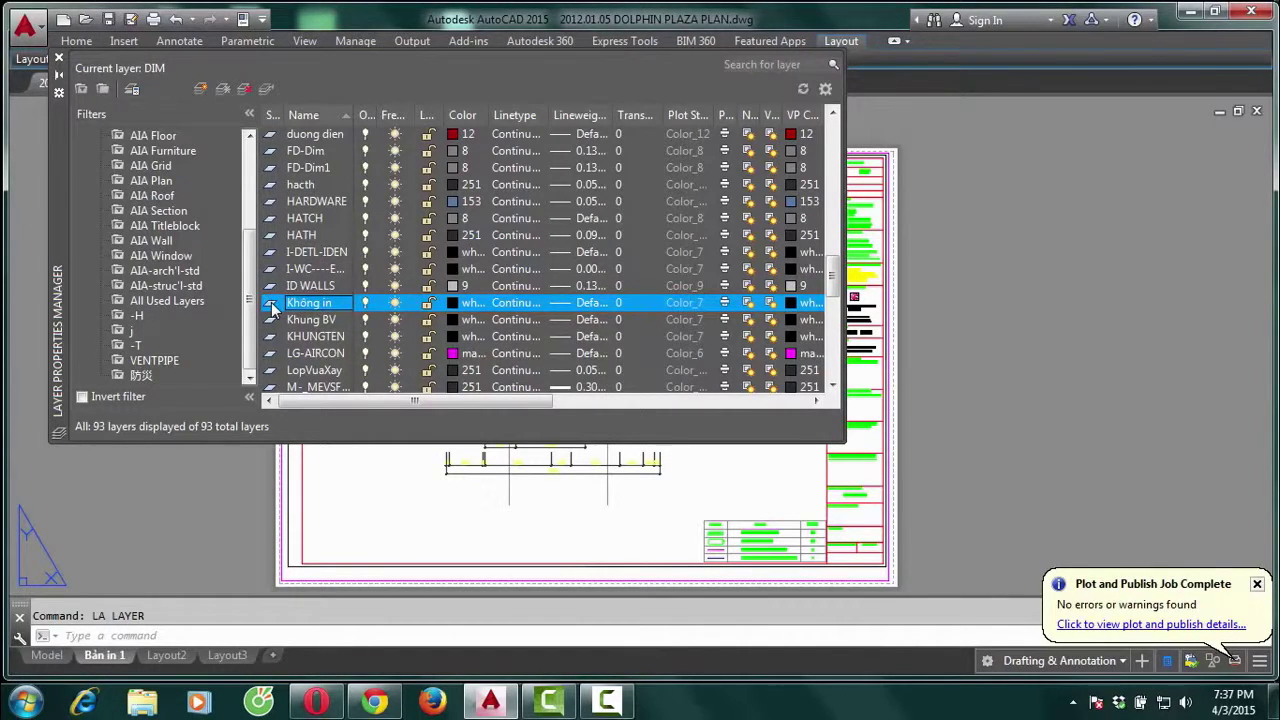
{"action": "double_click", "coordinate": [272, 305]}
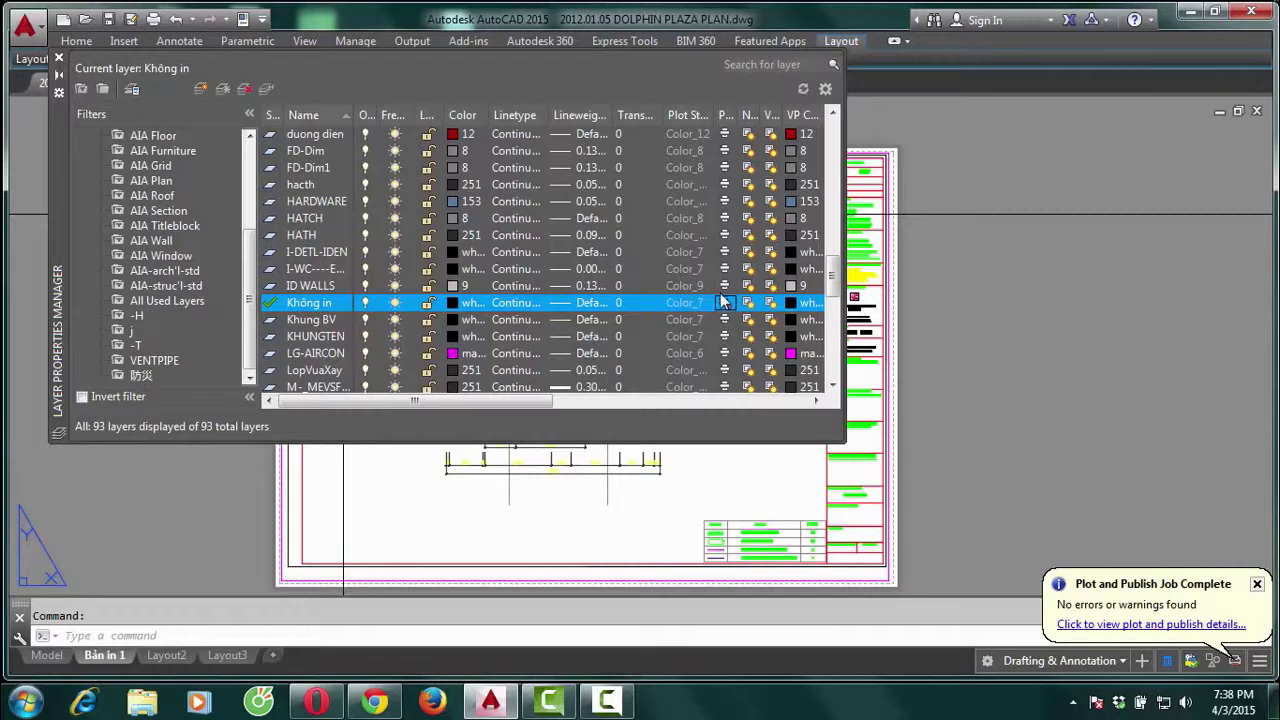
Close the layer manager and bring up the Plot dialog for the Bản in 1 layout
{"action": "left_click", "coordinate": [59, 59]}
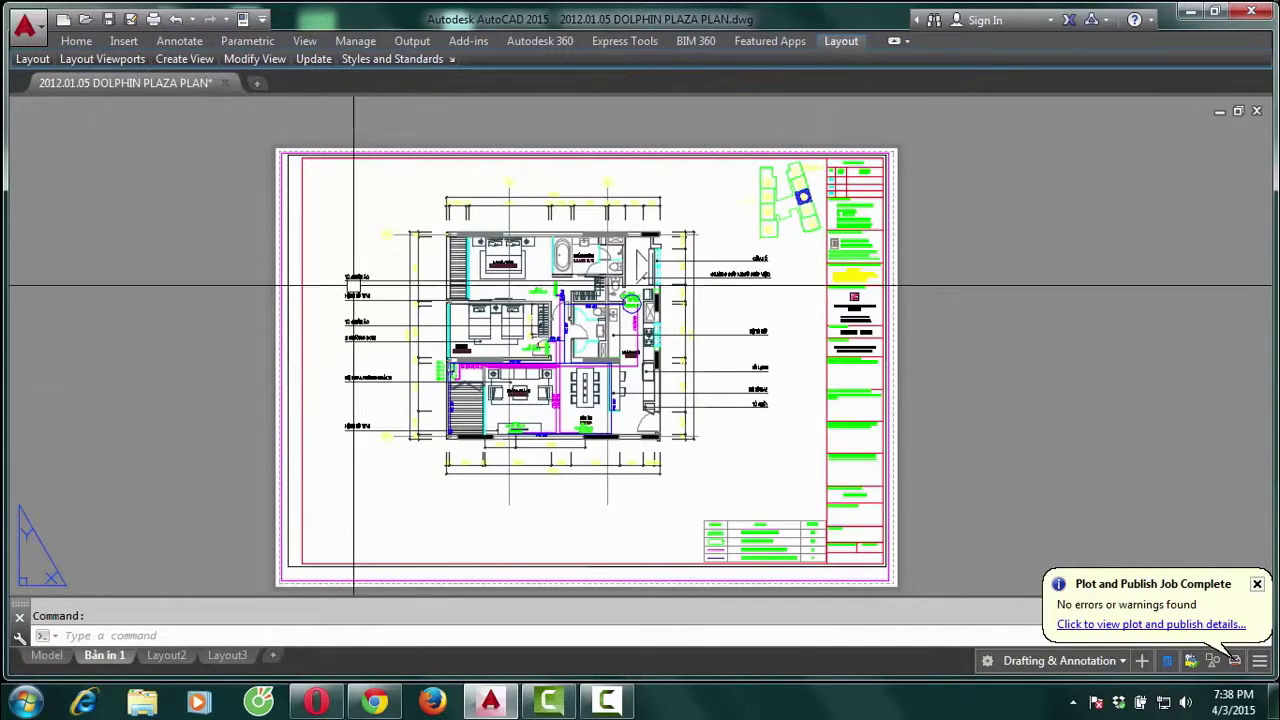
{"action": "left_click", "coordinate": [290, 222]}
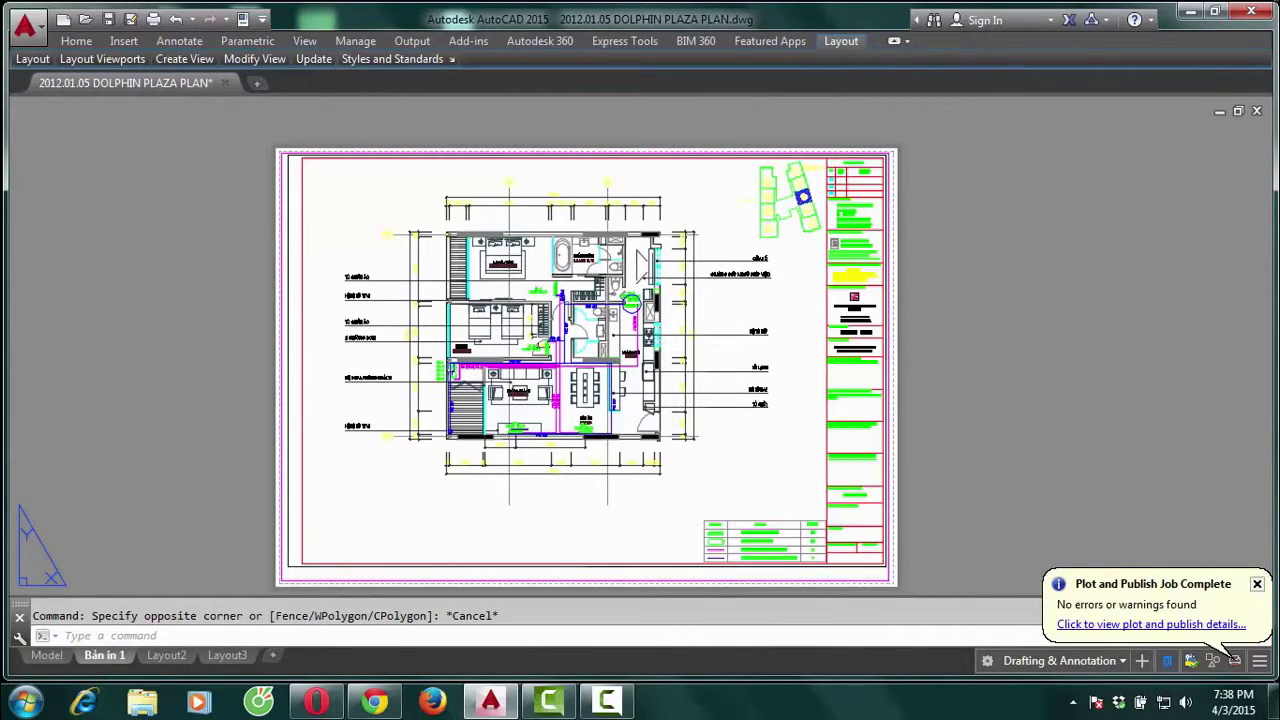
{"action": "key", "text": "ctrl+p"}
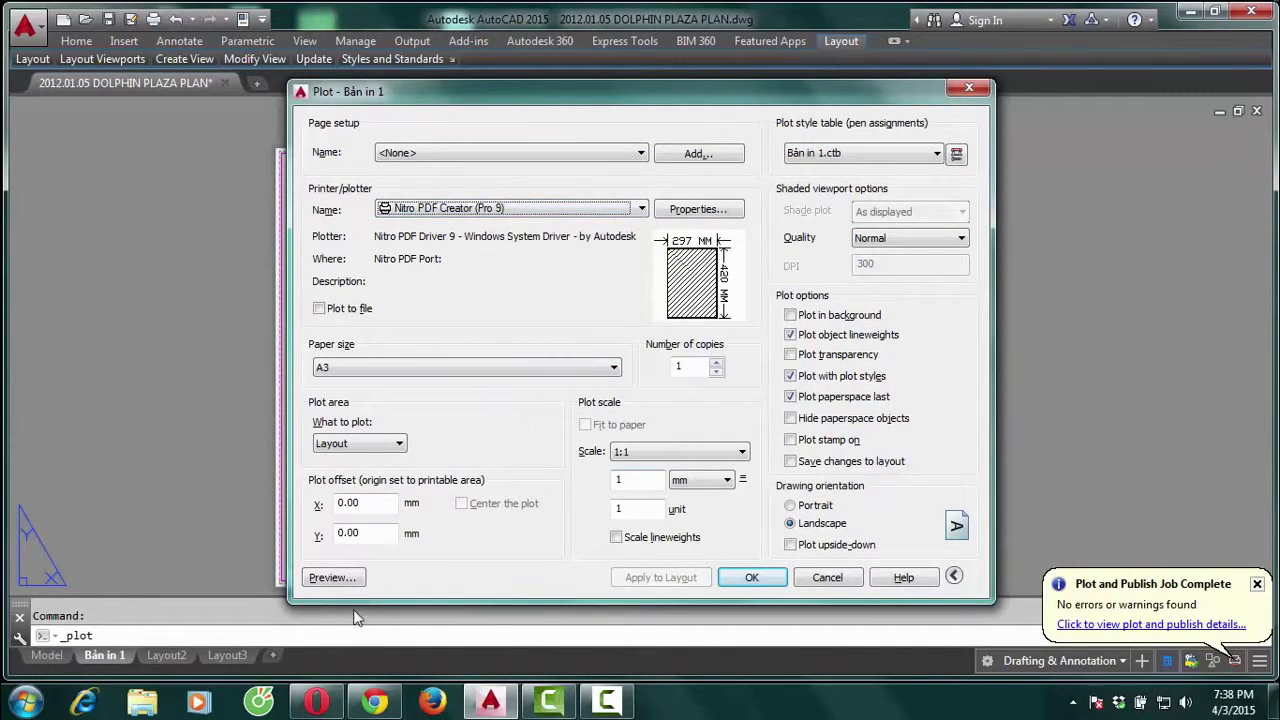
{"action": "left_click", "coordinate": [329, 579]}
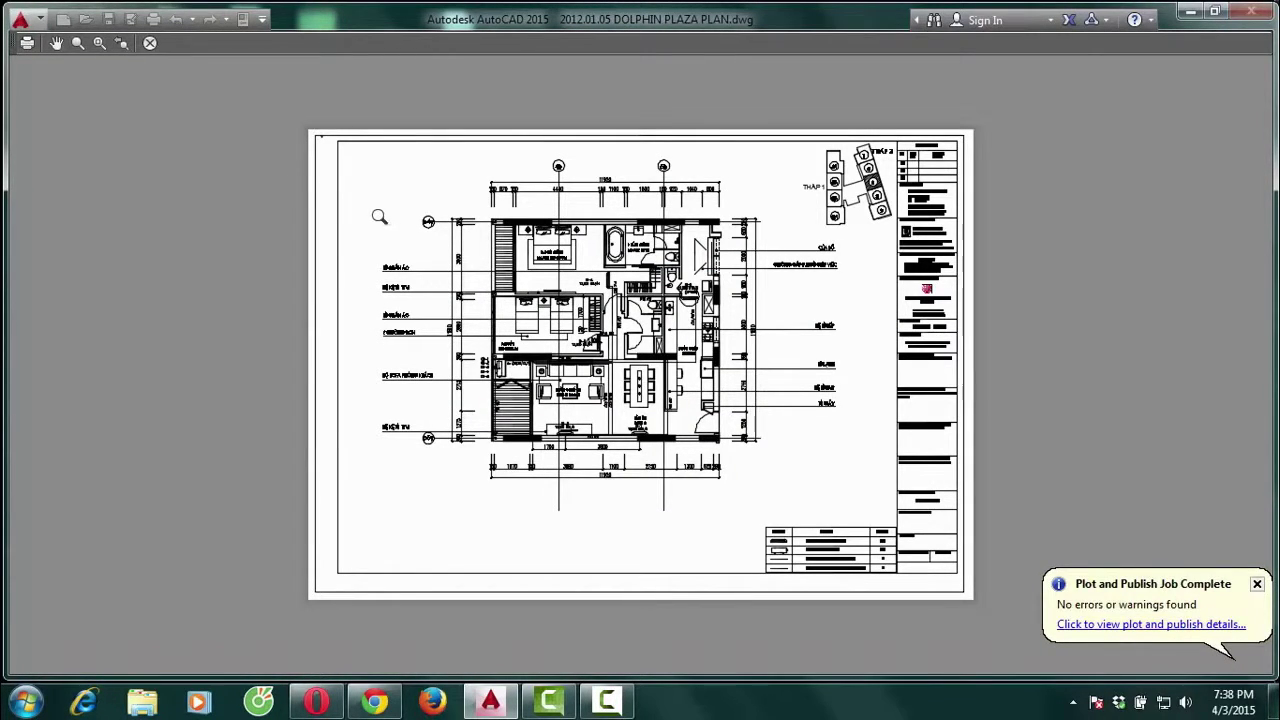
{"action": "key", "text": "Escape"}
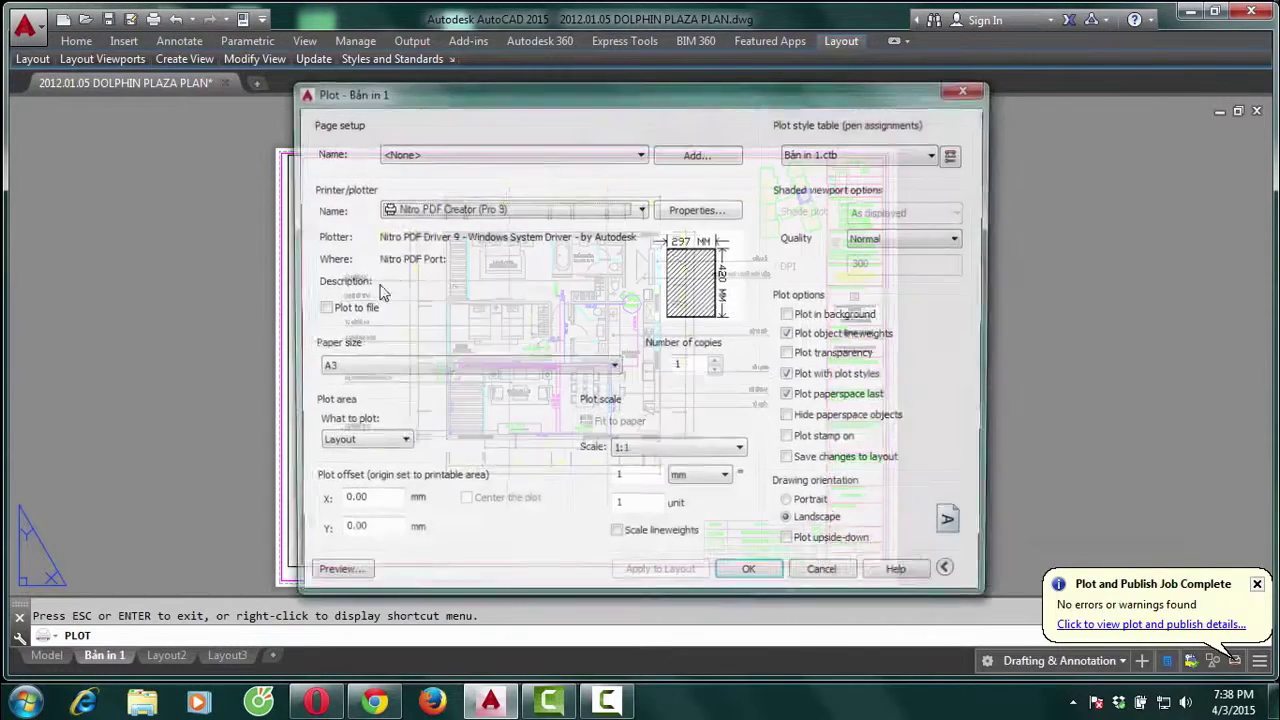
{"action": "left_click", "coordinate": [966, 92]}
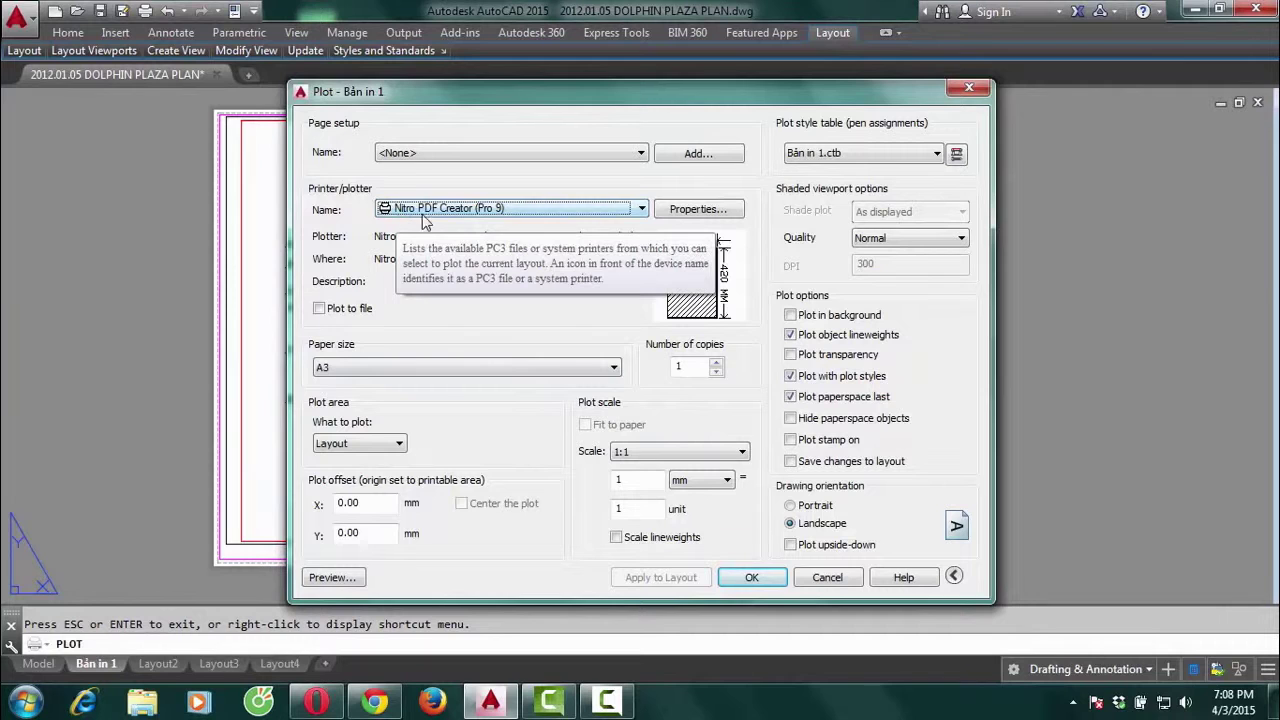
Plot to '2012.01.05 DOLPHIN PLAZA PLAN Bản in 1 (1)' PDF saved on the Desktop
{"action": "left_click", "coordinate": [752, 577]}
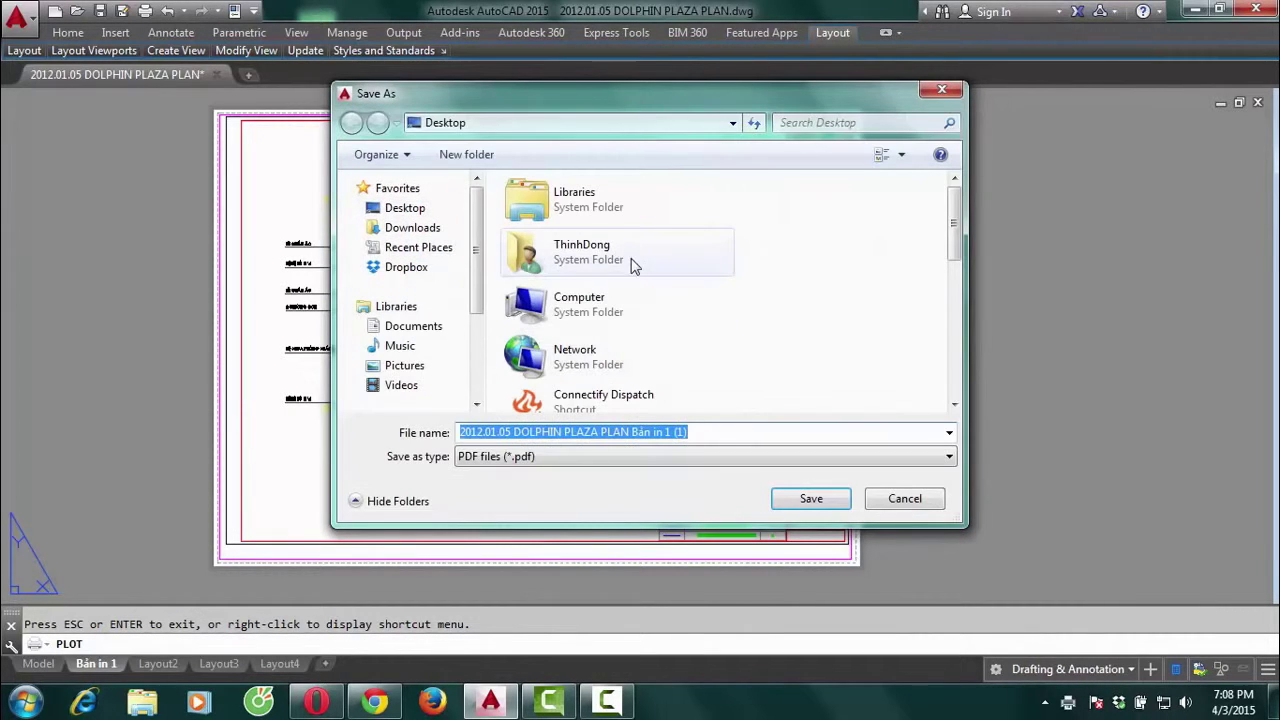
{"action": "left_click", "coordinate": [418, 214]}
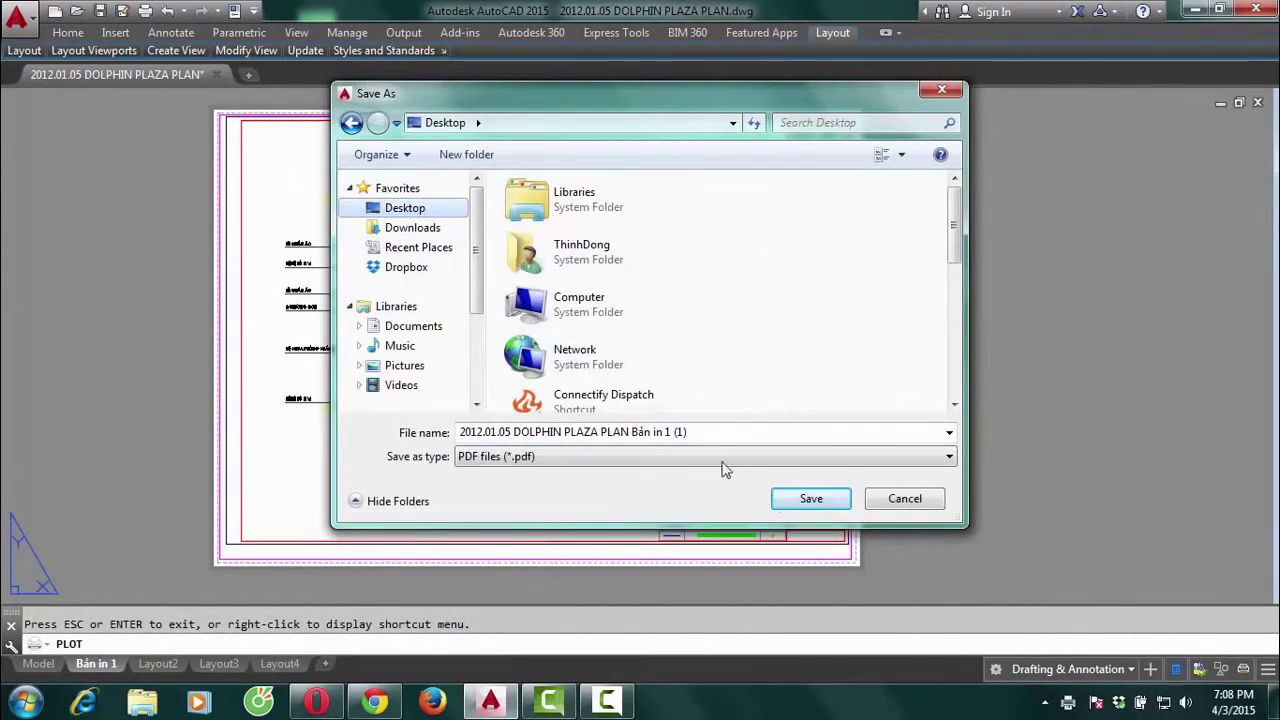
{"action": "left_click", "coordinate": [811, 499]}
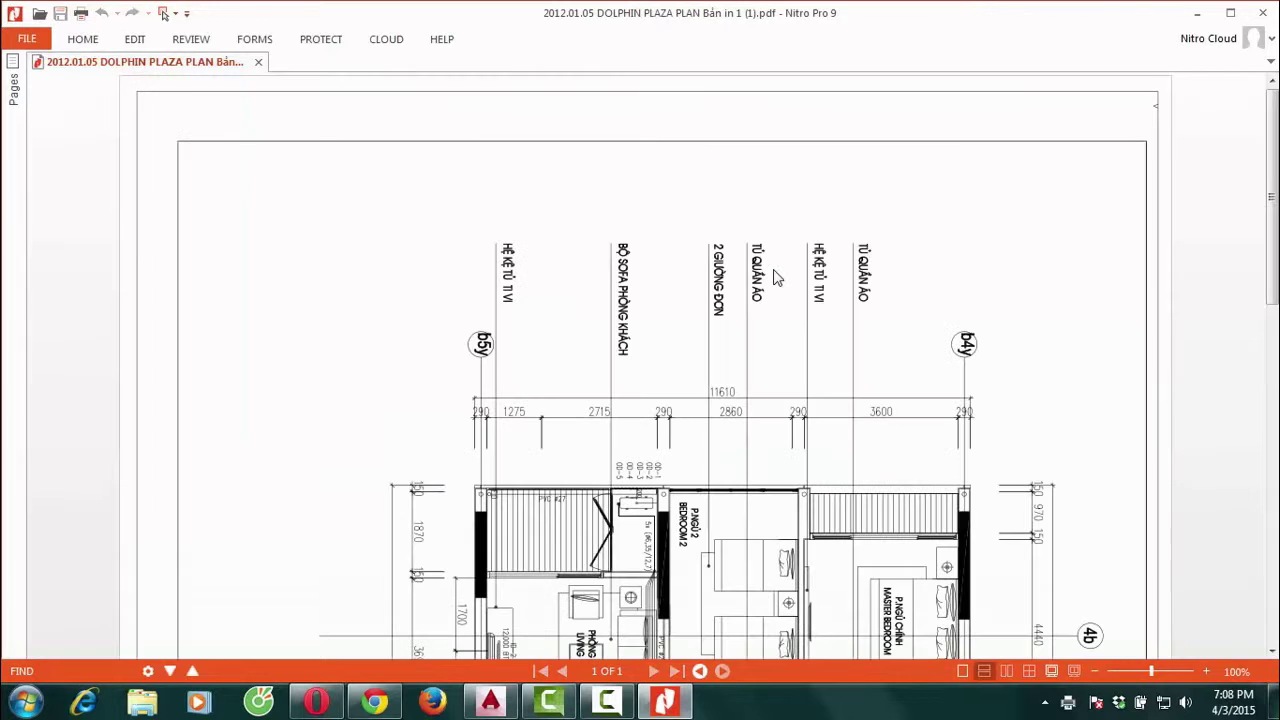
Scroll through the plotted PDF in Nitro Pro to check the dimensions and title block
{"action": "scroll", "coordinate": [743, 291], "scroll_direction": "down", "scroll_amount": 1}
{"action": "scroll", "coordinate": [743, 291], "scroll_direction": "down", "scroll_amount": 1}
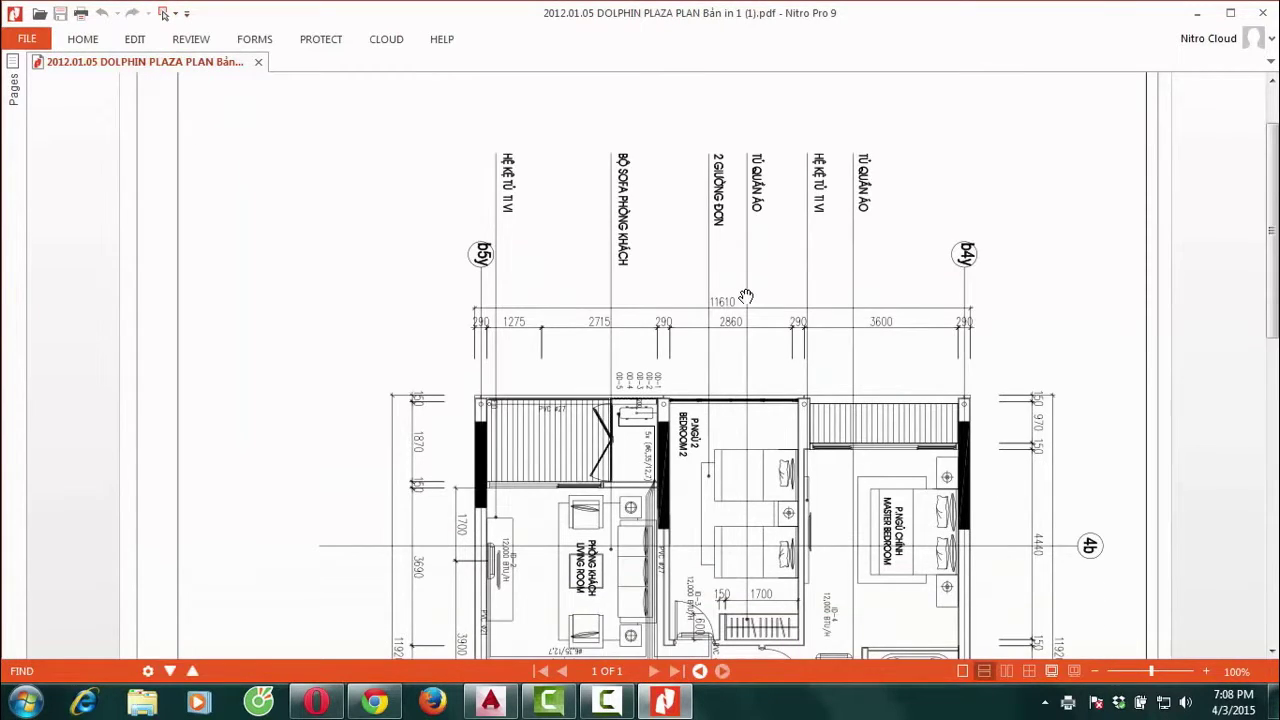
{"action": "scroll", "coordinate": [745, 295], "scroll_direction": "down", "scroll_amount": 2}
{"action": "scroll", "coordinate": [747, 300], "scroll_direction": "down", "scroll_amount": 2}
{"action": "scroll", "coordinate": [750, 320], "scroll_direction": "down", "scroll_amount": 2}
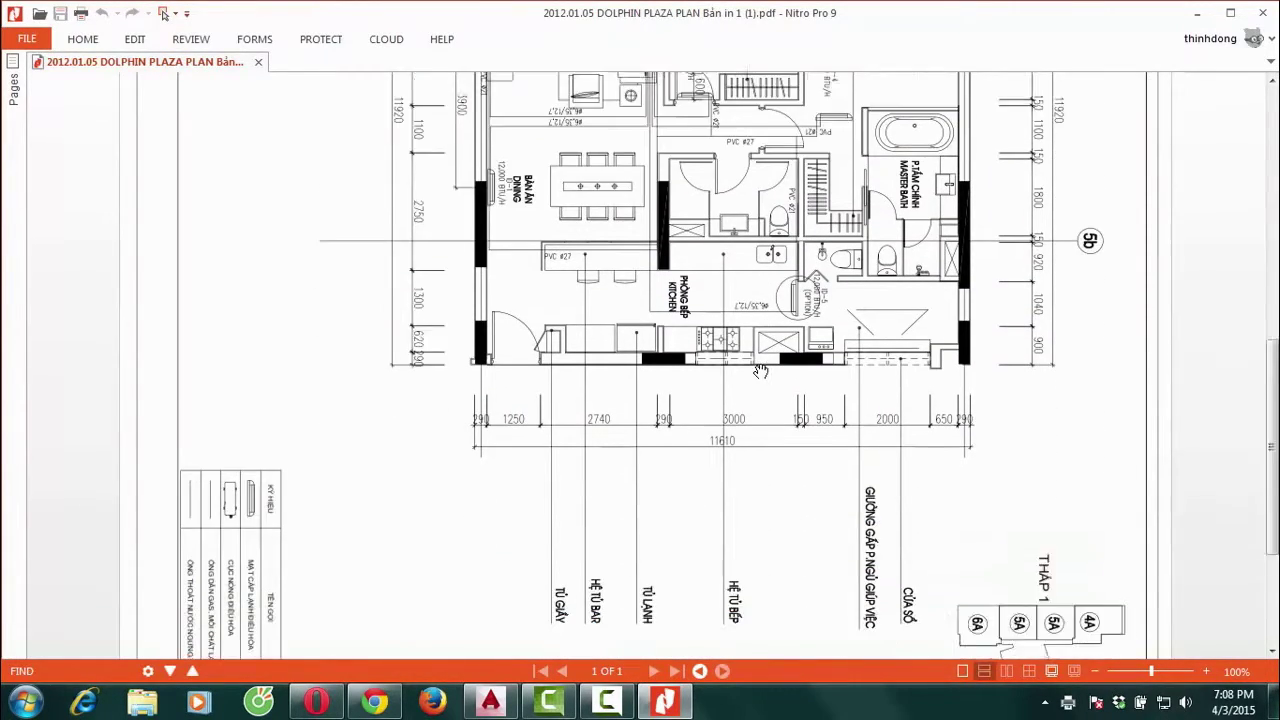
{"action": "scroll", "coordinate": [755, 345], "scroll_direction": "down", "scroll_amount": 2}
{"action": "scroll", "coordinate": [760, 373], "scroll_direction": "down", "scroll_amount": 2}
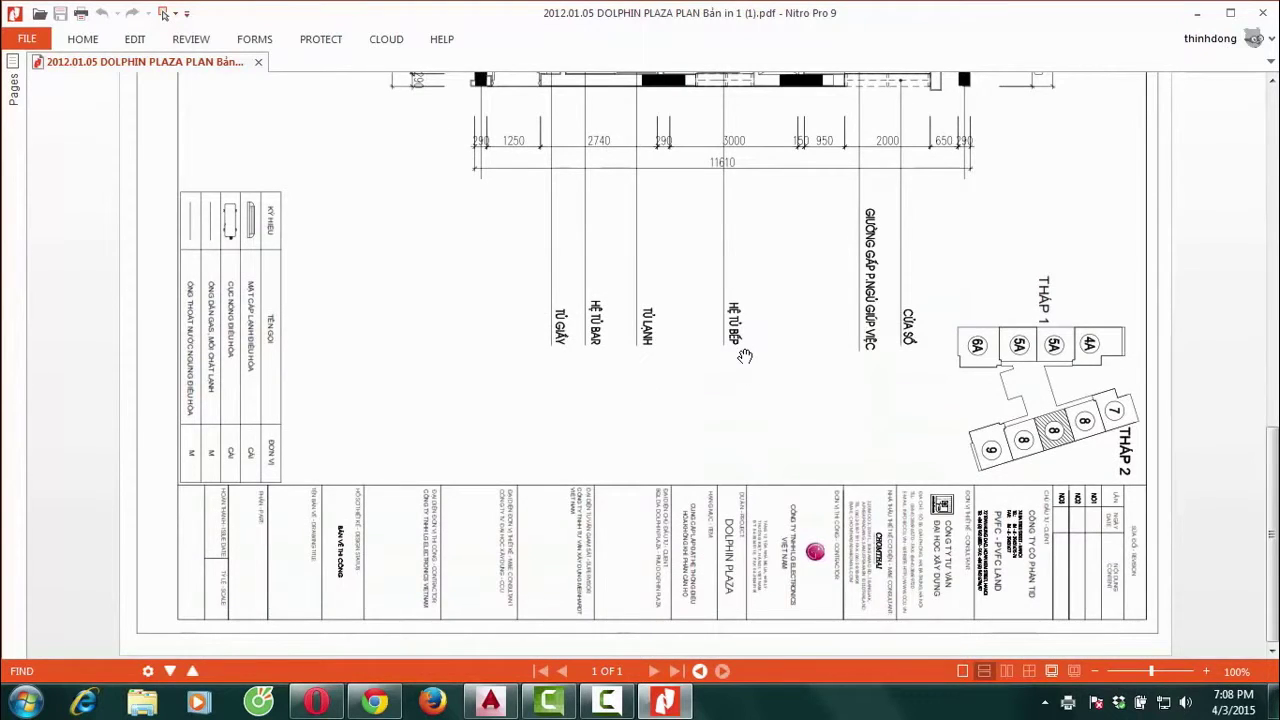
{"action": "scroll", "coordinate": [745, 357], "scroll_direction": "up", "scroll_amount": 2}
{"action": "scroll", "coordinate": [745, 357], "scroll_direction": "up", "scroll_amount": 2}
{"action": "scroll", "coordinate": [745, 357], "scroll_direction": "up", "scroll_amount": 2}
{"action": "scroll", "coordinate": [745, 357], "scroll_direction": "up", "scroll_amount": 1}
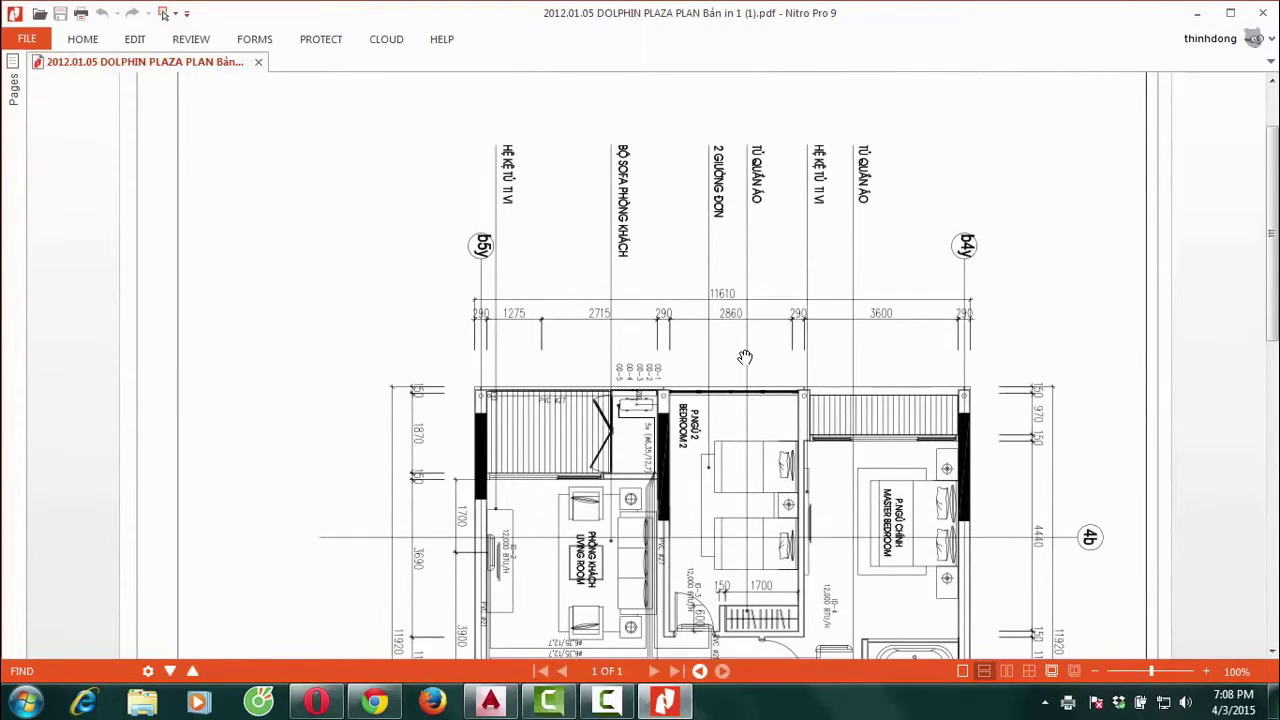
{"action": "scroll", "coordinate": [745, 357], "scroll_direction": "up", "scroll_amount": 1}
{"action": "scroll", "coordinate": [745, 357], "scroll_direction": "down", "scroll_amount": 4}
{"action": "scroll", "coordinate": [745, 357], "scroll_direction": "down", "scroll_amount": 1}
{"action": "scroll", "coordinate": [745, 357], "scroll_direction": "down", "scroll_amount": 4}
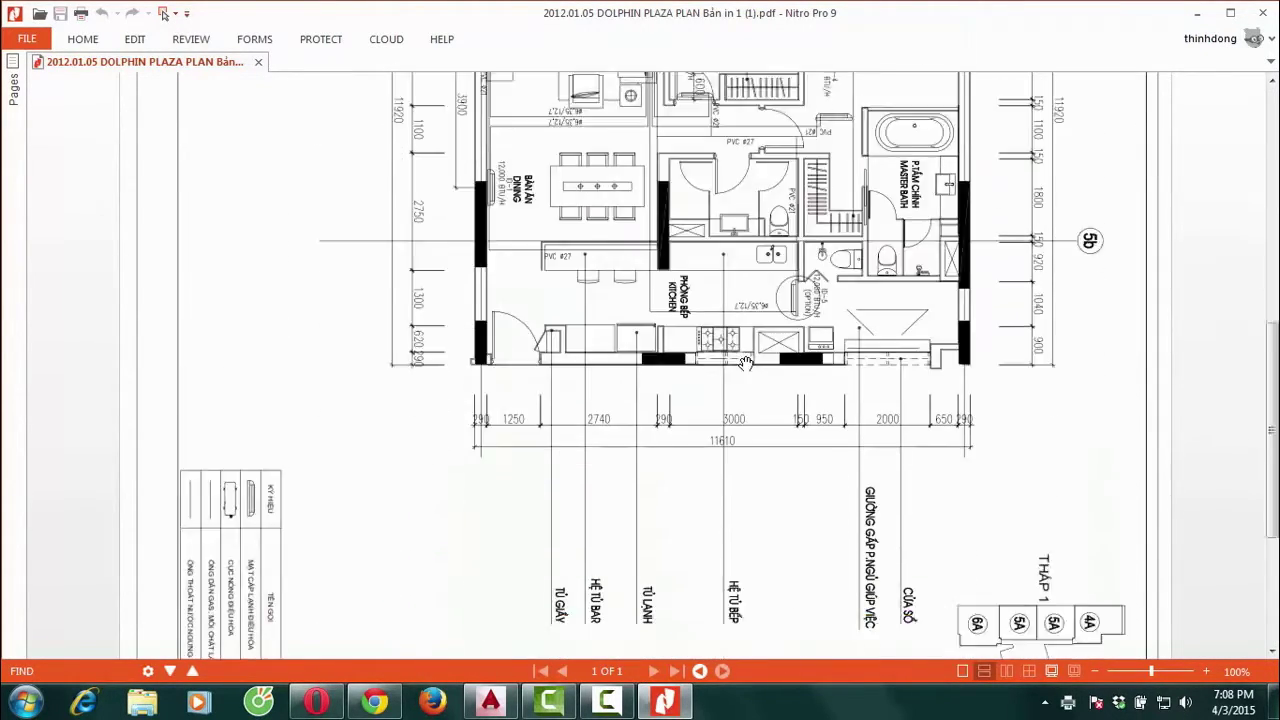
{"action": "scroll", "coordinate": [745, 360], "scroll_direction": "down", "scroll_amount": 2}
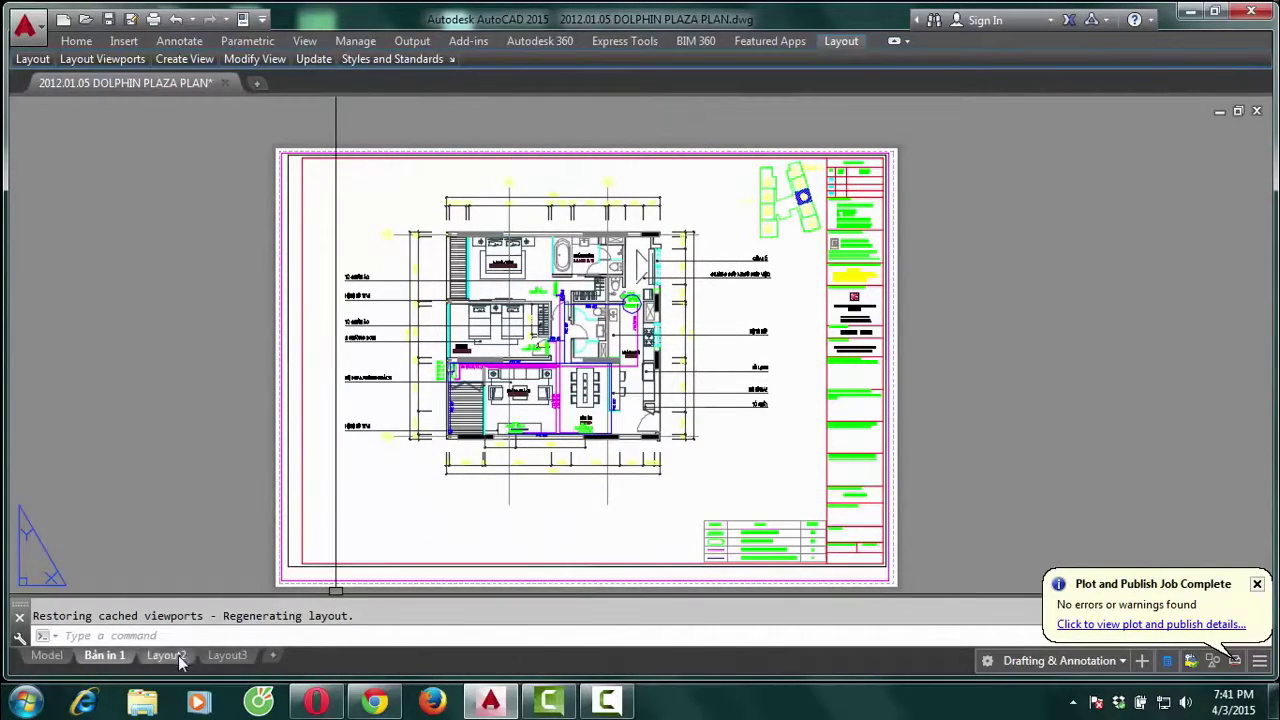
Switch to the blank Layout2 tab and rename it 'Bản in 2'
{"action": "mouse_move", "coordinate": [166, 655]}
{"action": "left_click", "coordinate": [181, 662]}
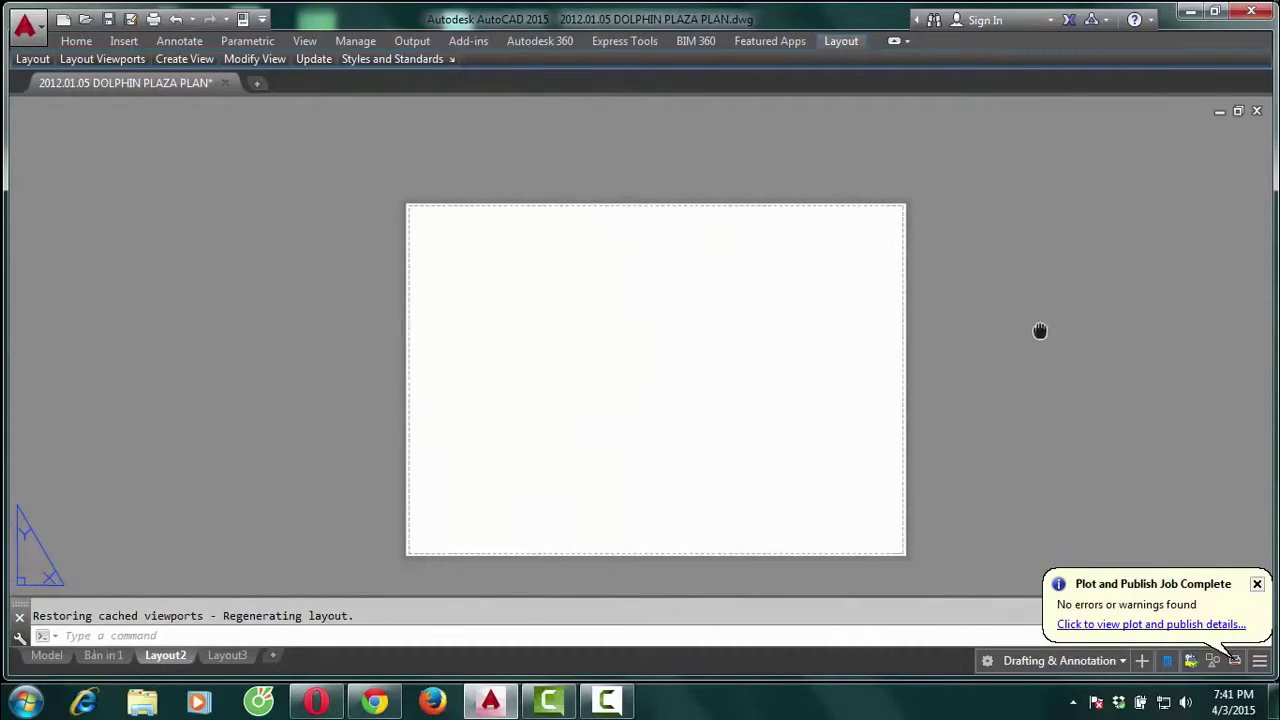
{"action": "middle_click_drag", "start_coordinate": [1040, 329], "coordinate": [977, 283]}
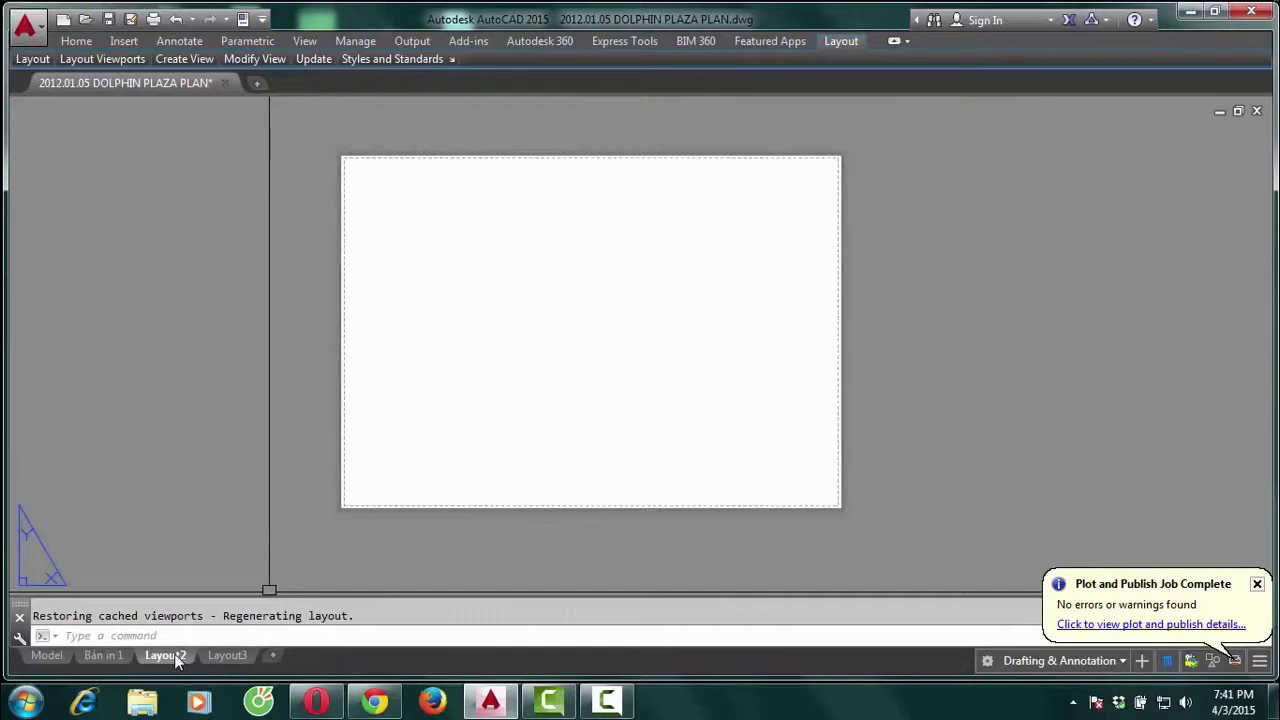
{"action": "right_click", "coordinate": [174, 657]}
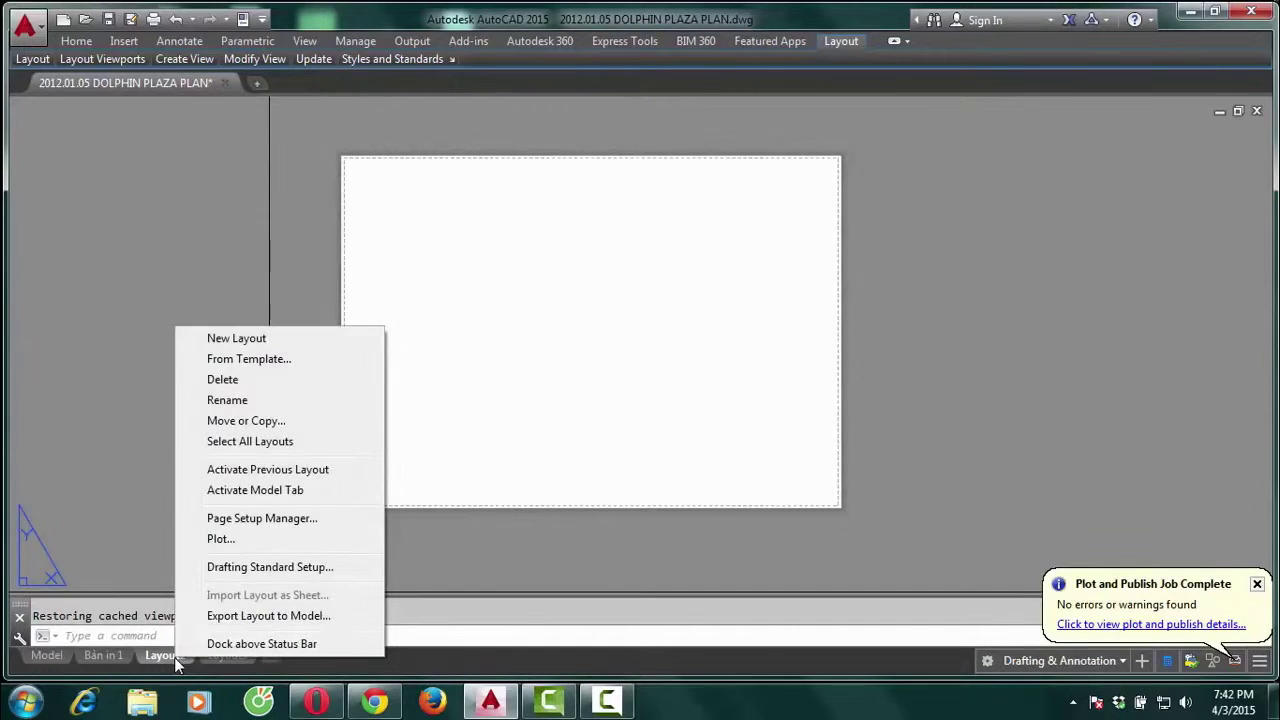
{"action": "left_click", "coordinate": [255, 401]}
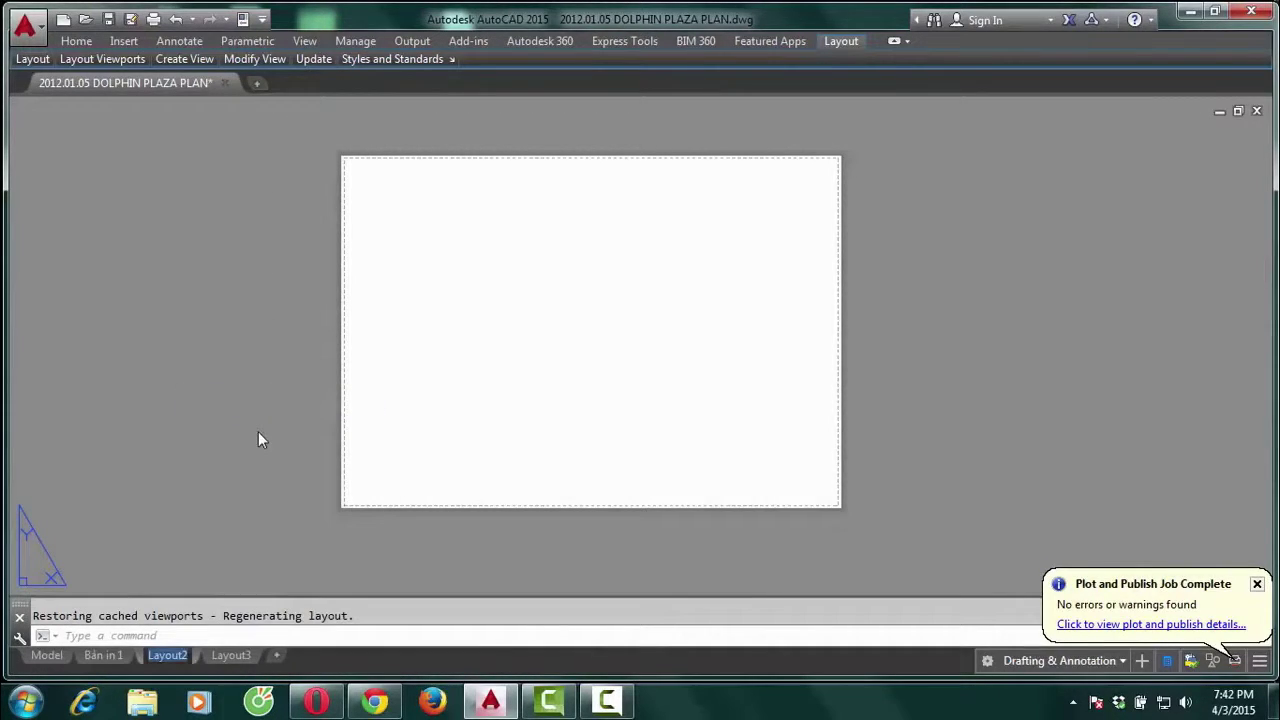
{"action": "type", "text": "Bản in"}
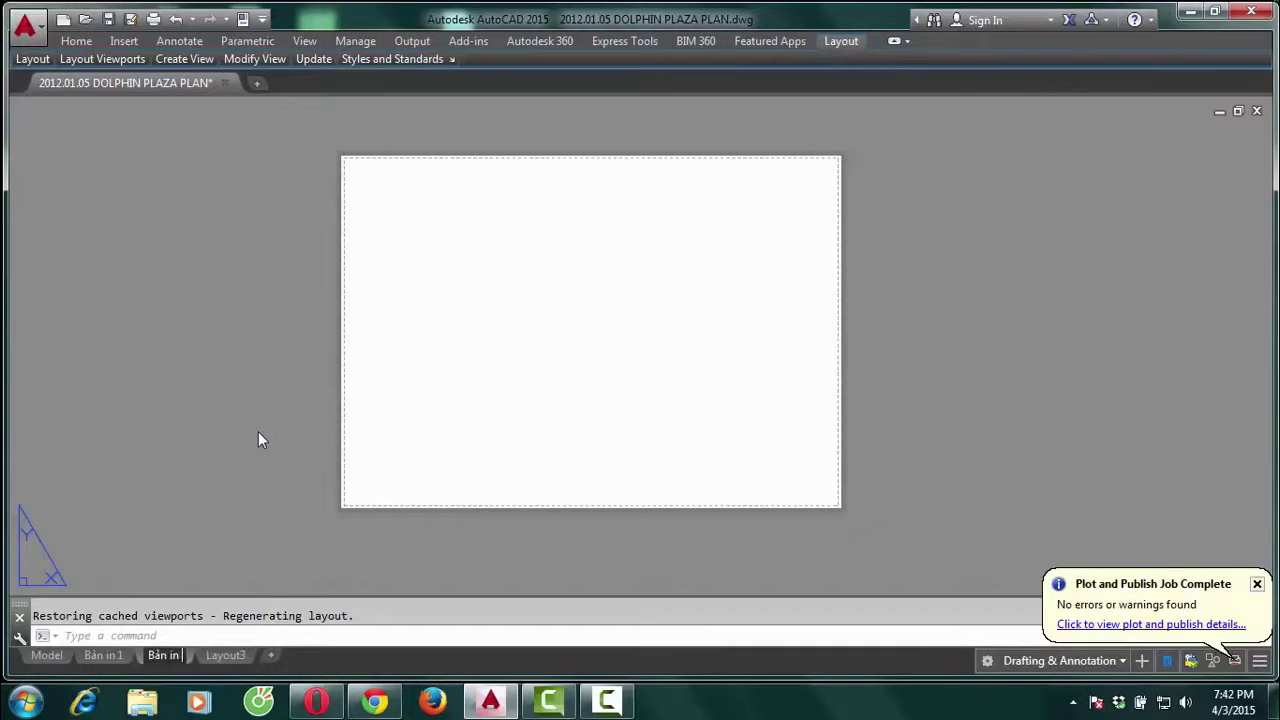
{"action": "type", "text": " 2"}
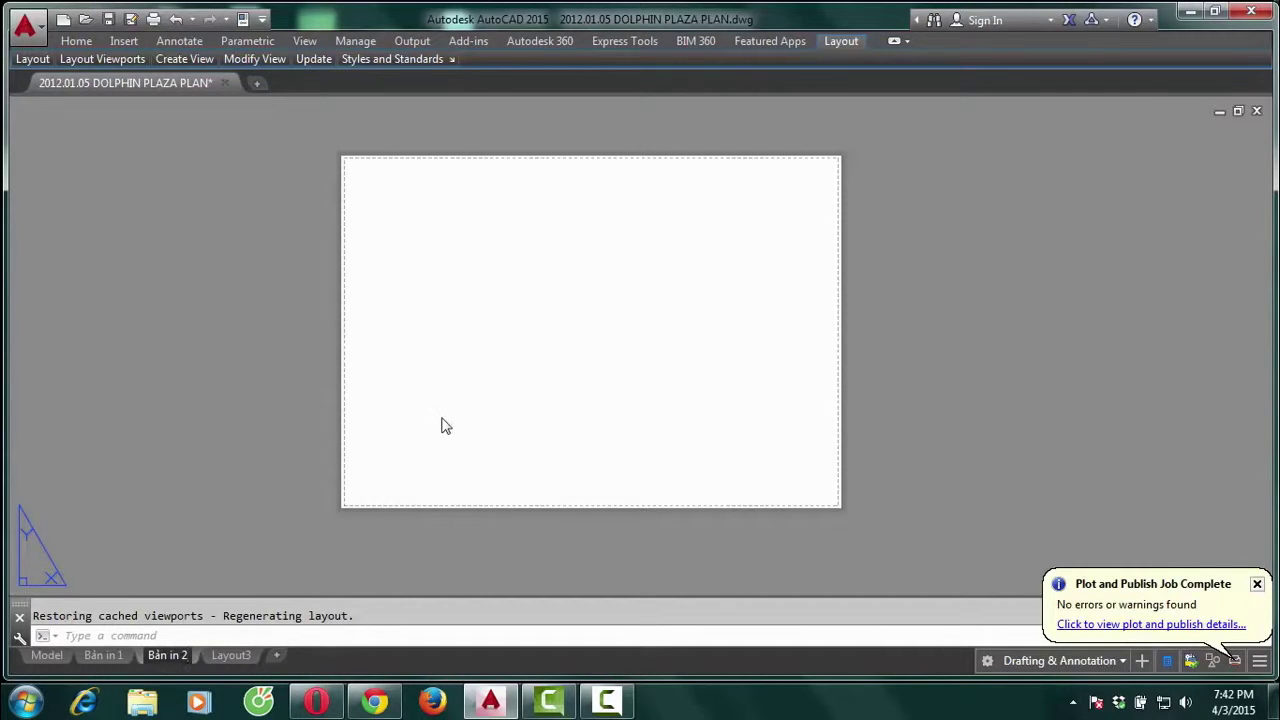
{"action": "key", "text": "Return"}
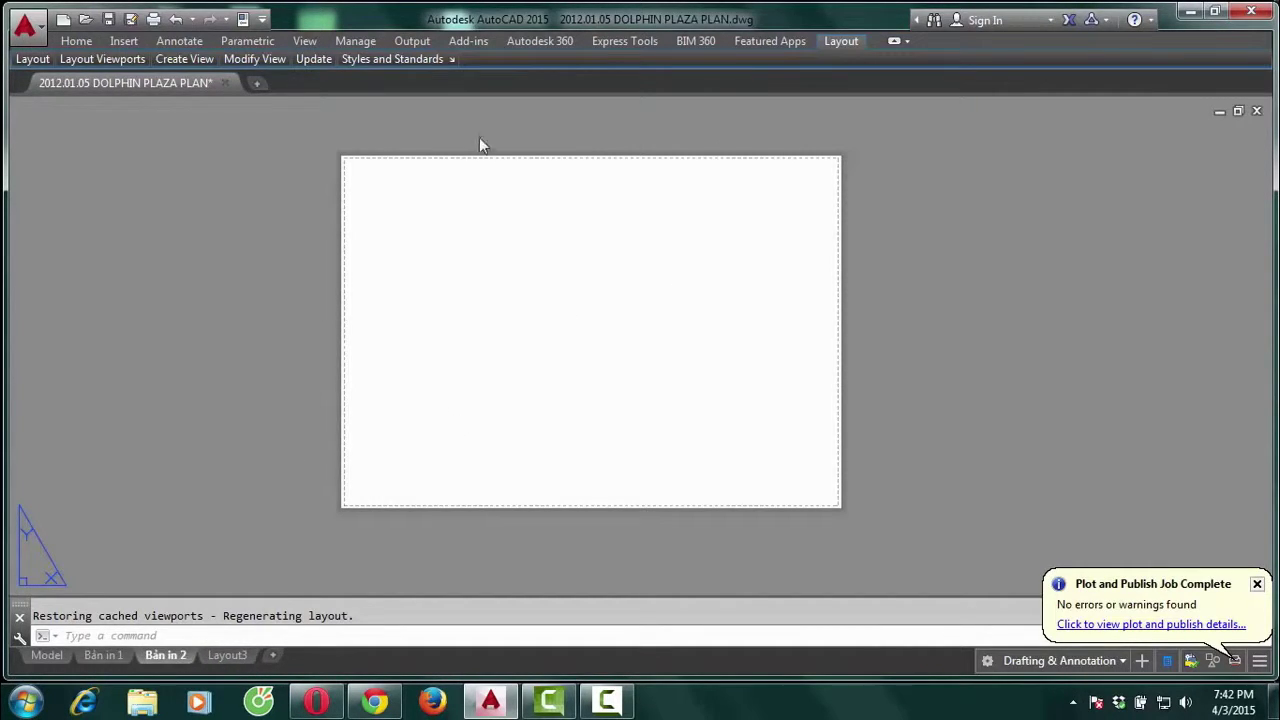
{"action": "mouse_move", "coordinate": [32, 59]}
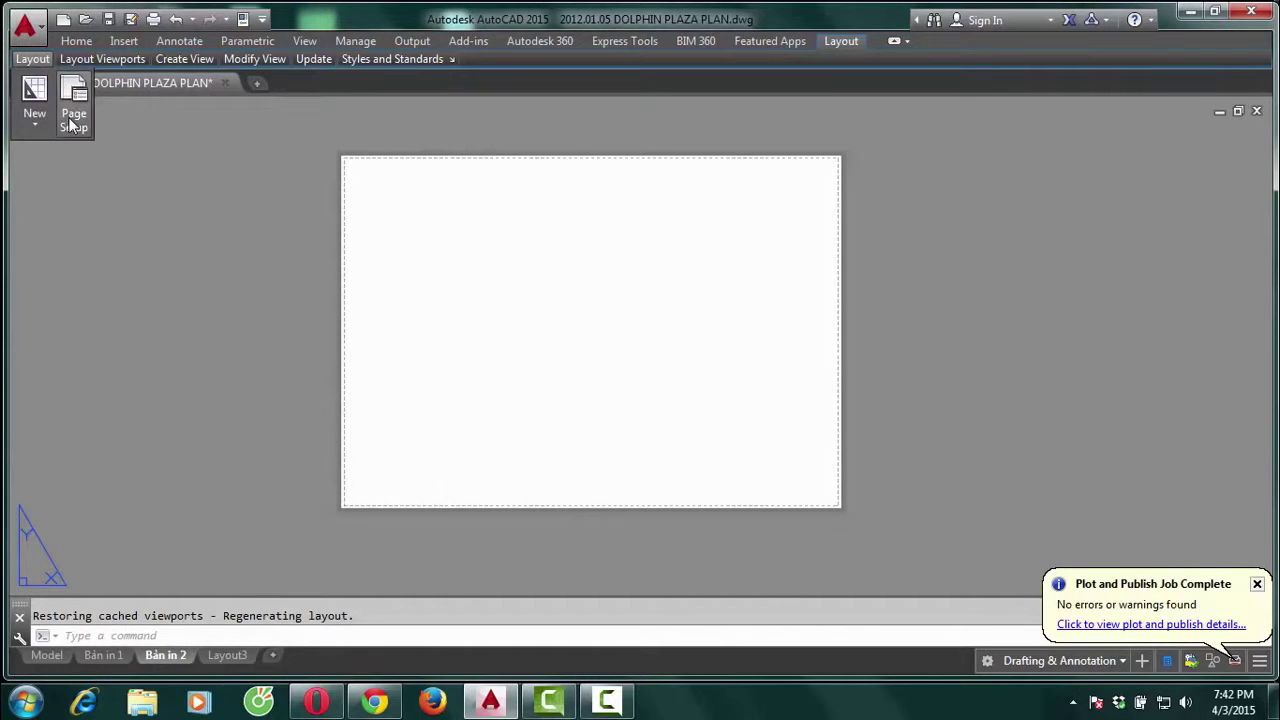
Change the Bản in 2 page setup's unit value from 0.03937 to 1 so it plots at 1:1
{"action": "left_click", "coordinate": [71, 118]}
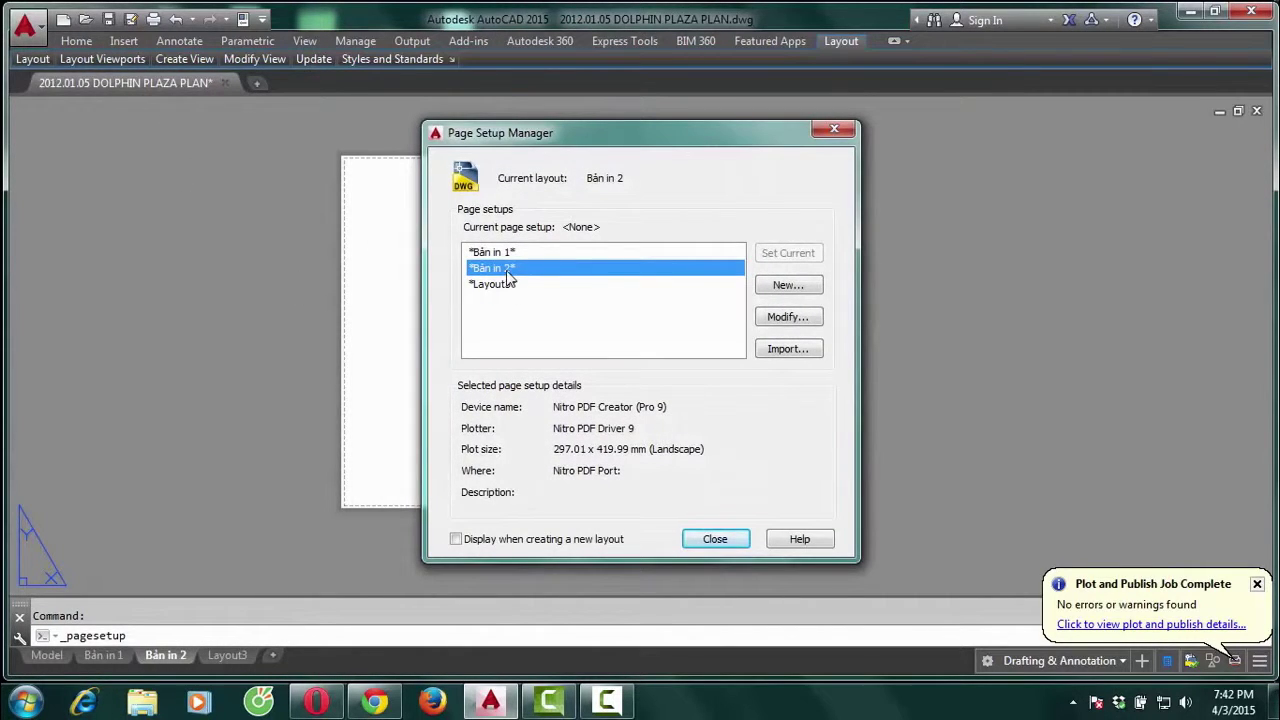
{"action": "left_click", "coordinate": [787, 319]}
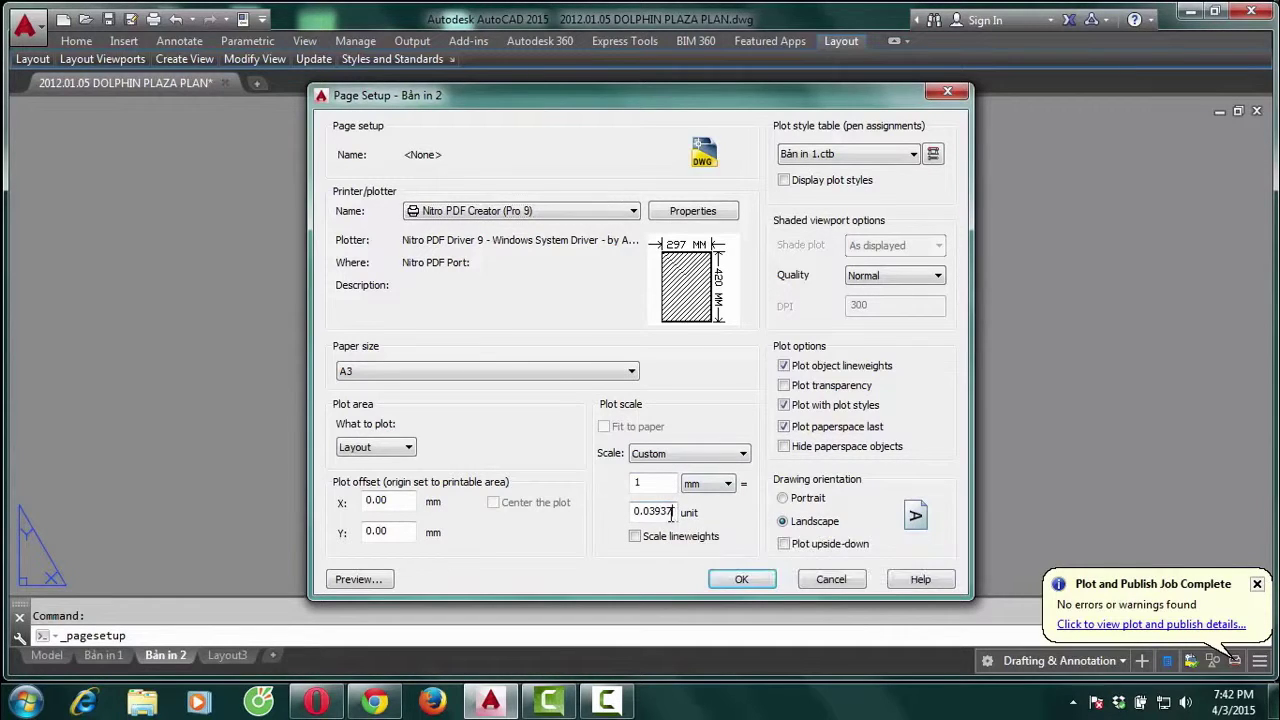
{"action": "left_click_drag", "start_coordinate": [670, 512], "coordinate": [610, 515]}
{"action": "type", "text": "1"}
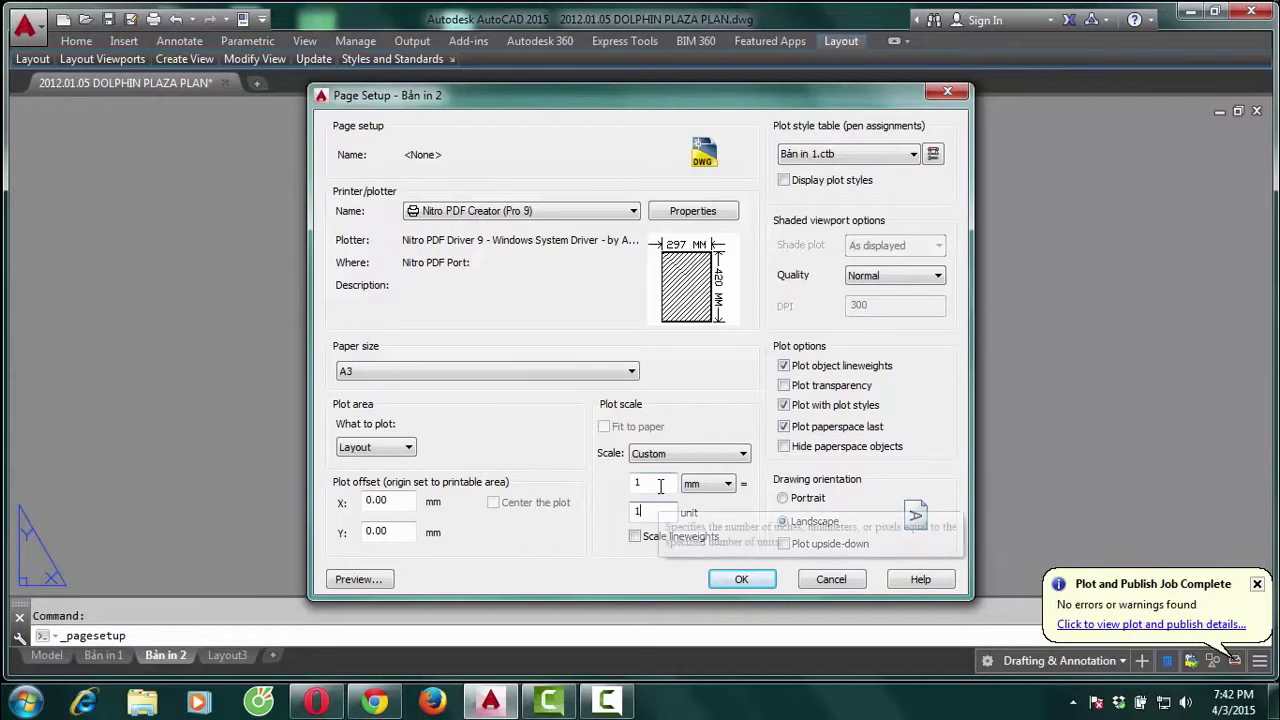
{"action": "left_click", "coordinate": [660, 485]}
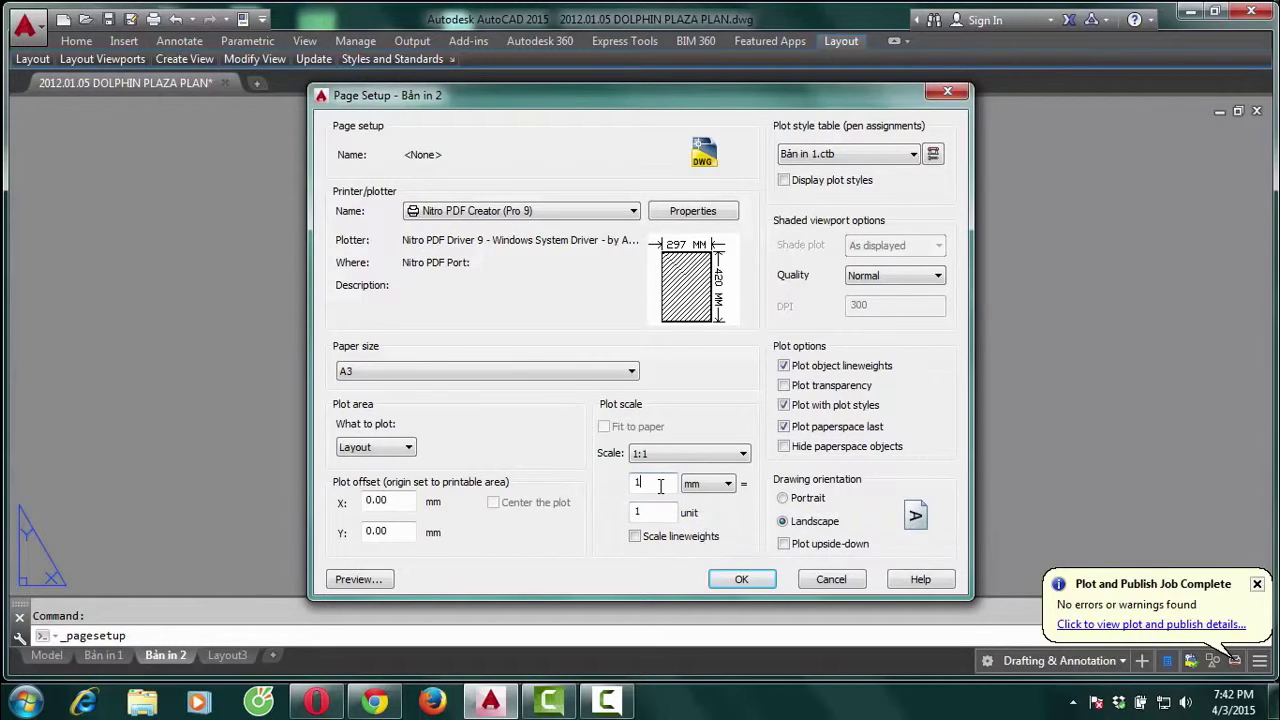
{"action": "left_click", "coordinate": [742, 580]}
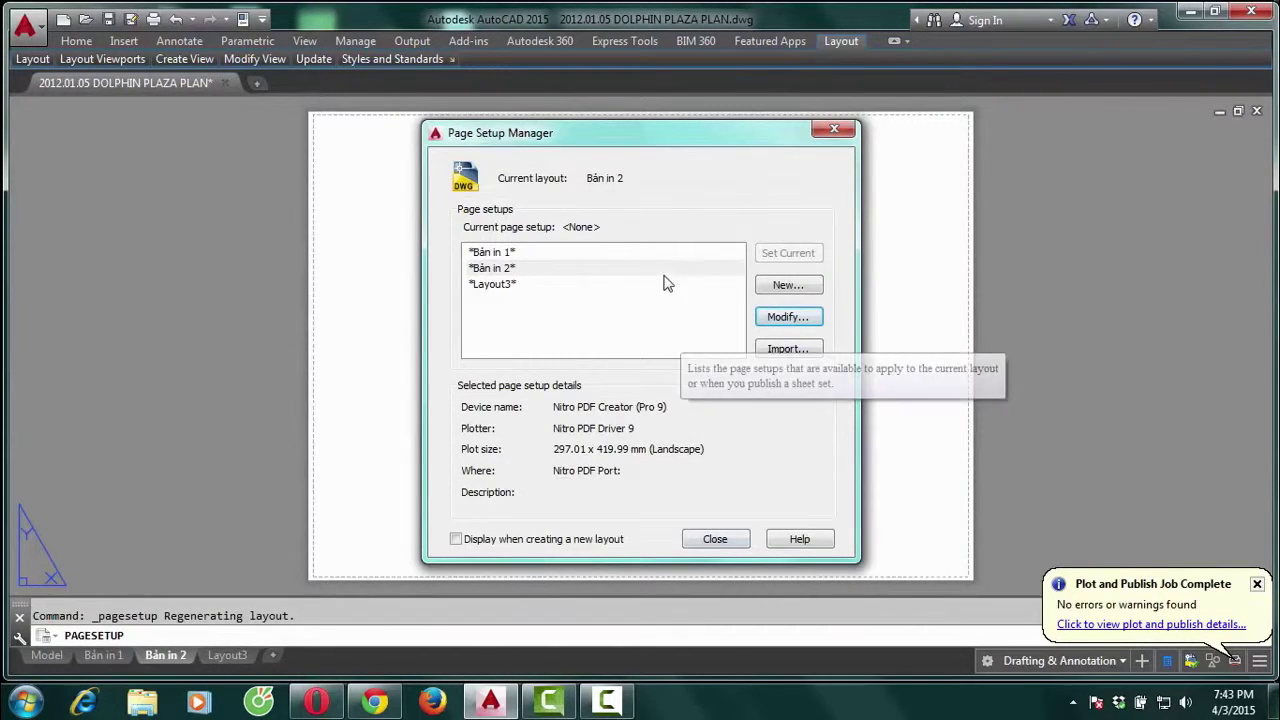
{"action": "left_click", "coordinate": [715, 539]}
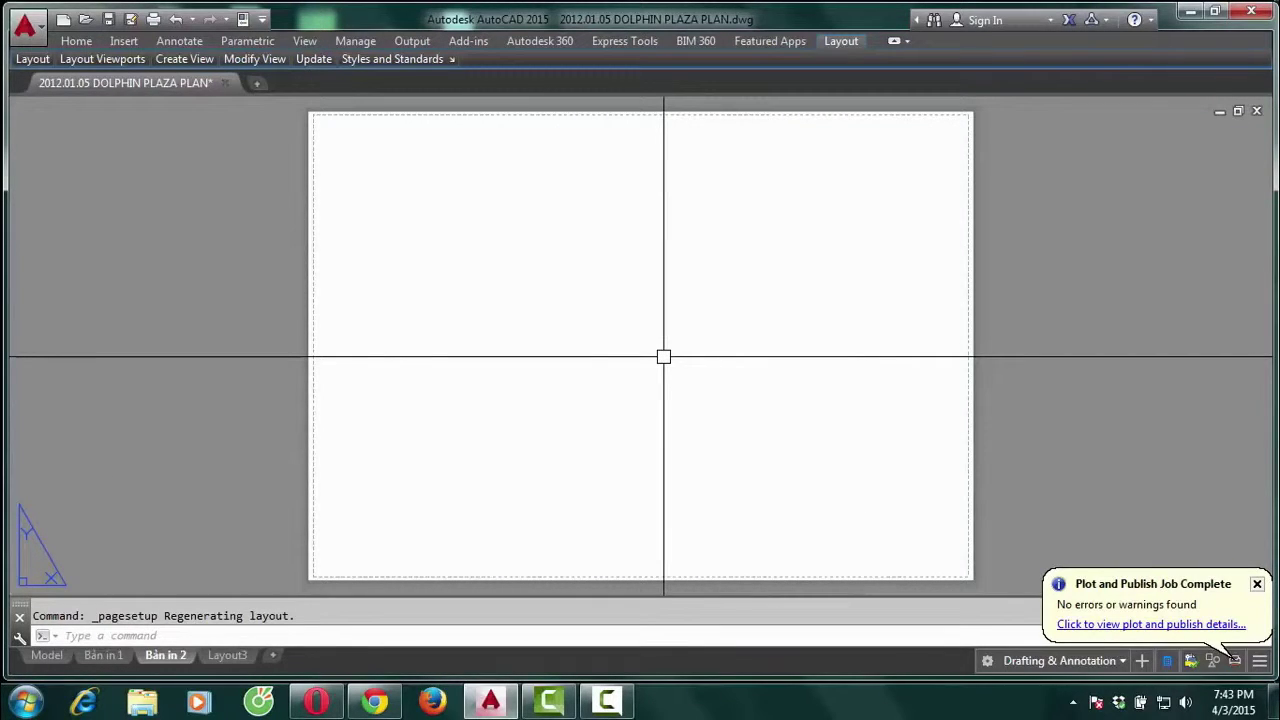
Draw a viewport with MV from the sheet's top-left corner across the upper half
{"action": "type", "text": "M"}
{"action": "type", "text": "V"}
{"action": "key", "text": "Return"}
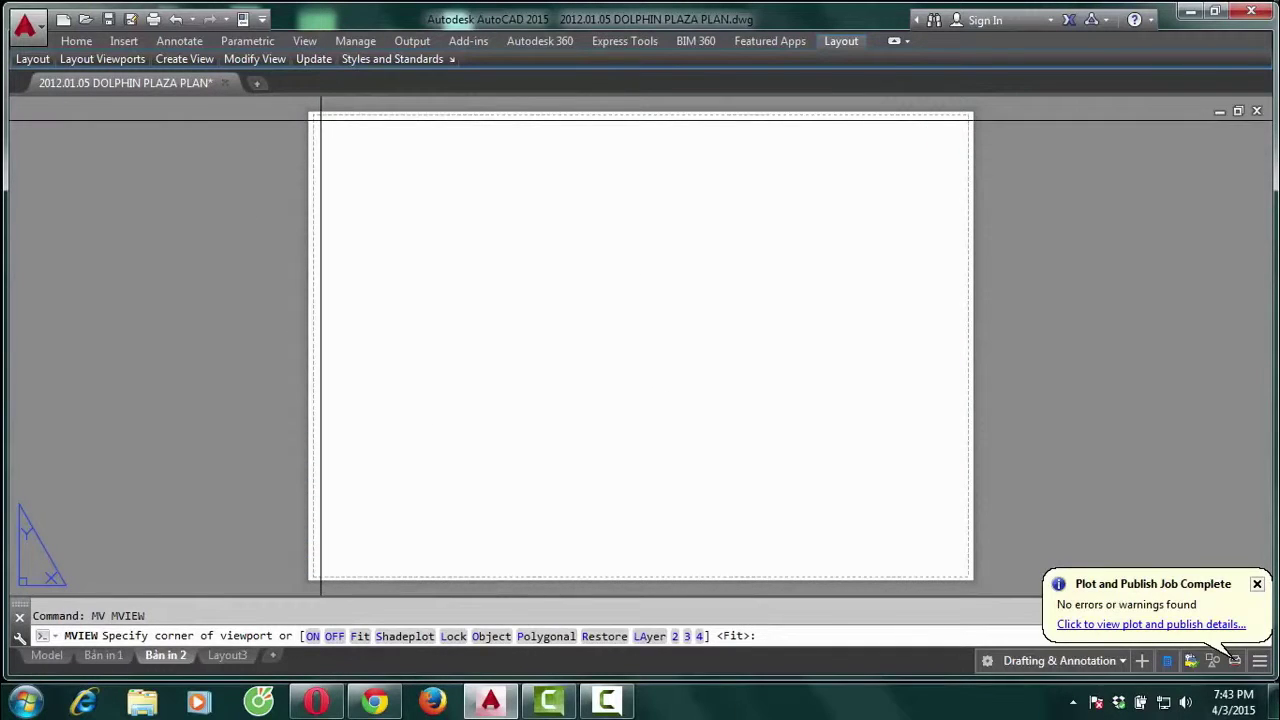
{"action": "left_click", "coordinate": [320, 120]}
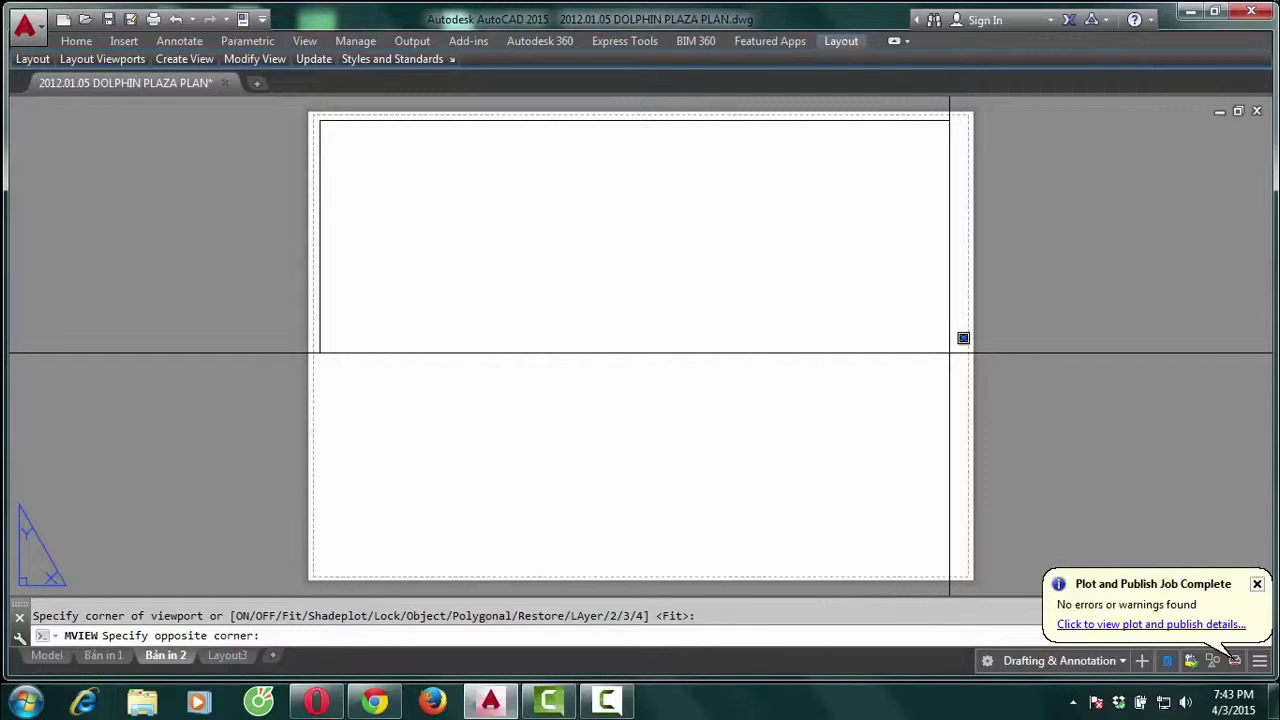
{"action": "left_click", "coordinate": [951, 352]}
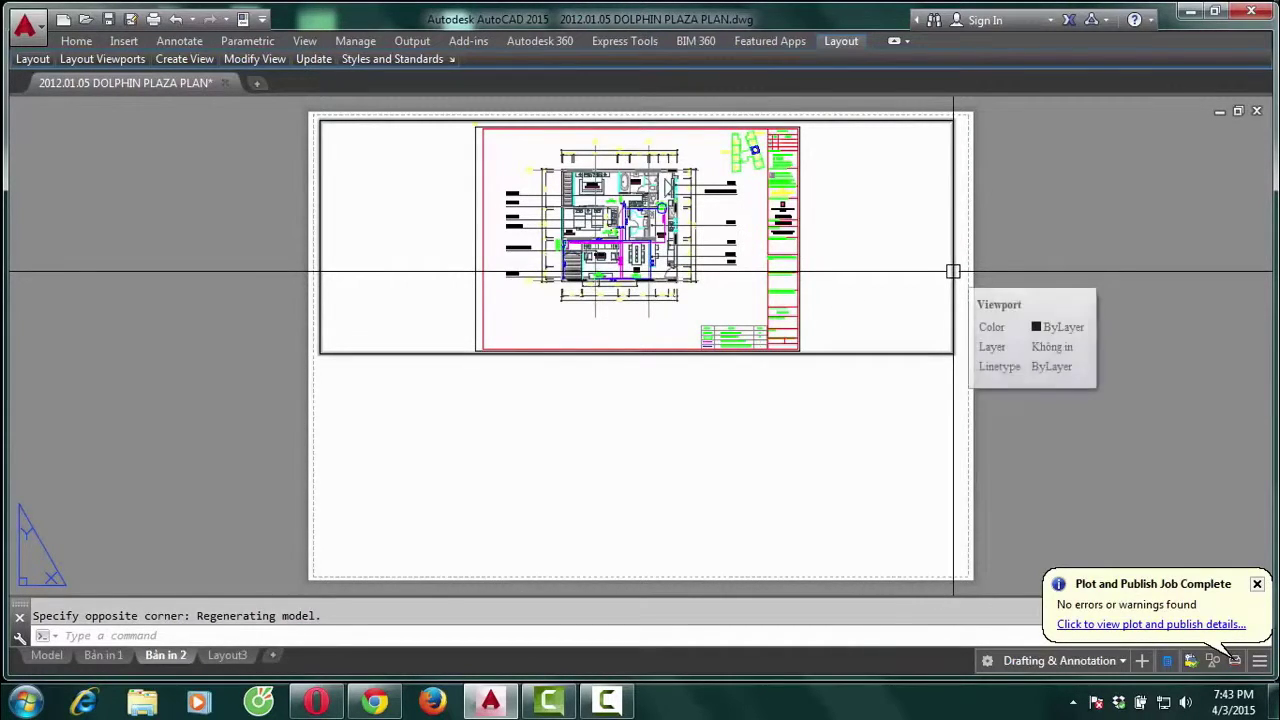
{"action": "mouse_move", "coordinate": [952, 257]}
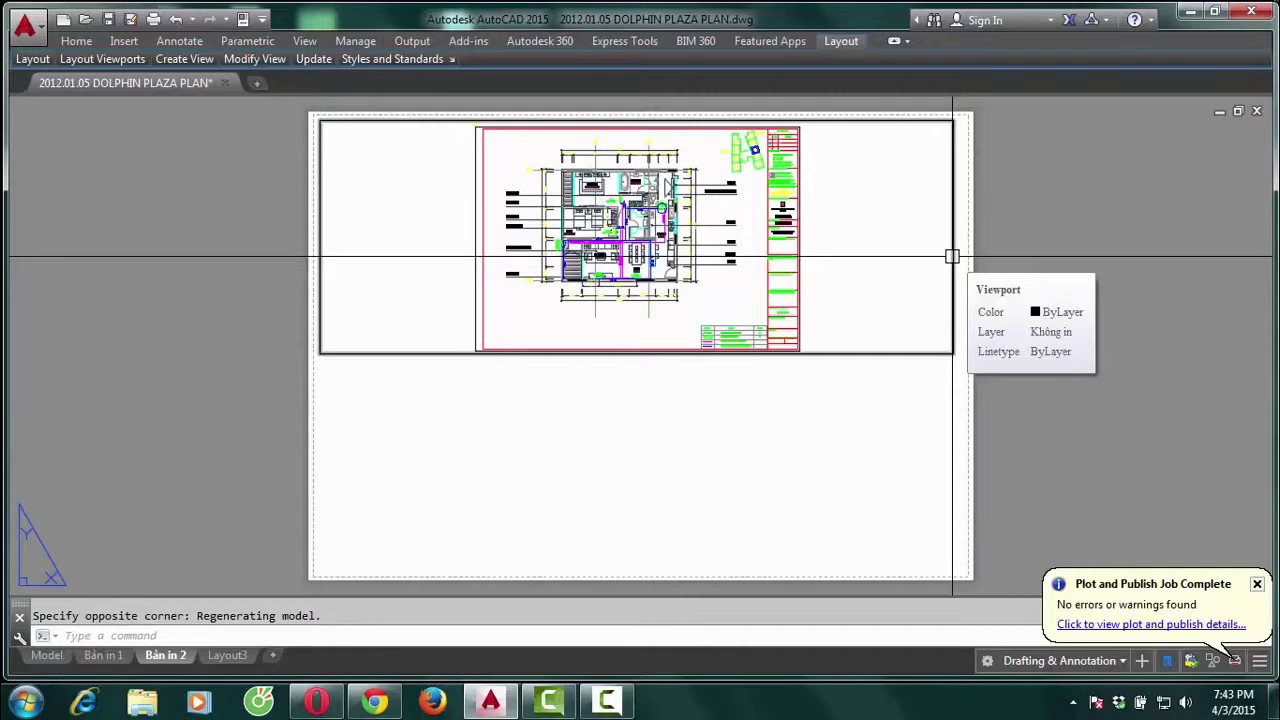
Select the new viewport and browse its annotation scale list in Quick Properties
{"action": "left_click", "coordinate": [952, 257]}
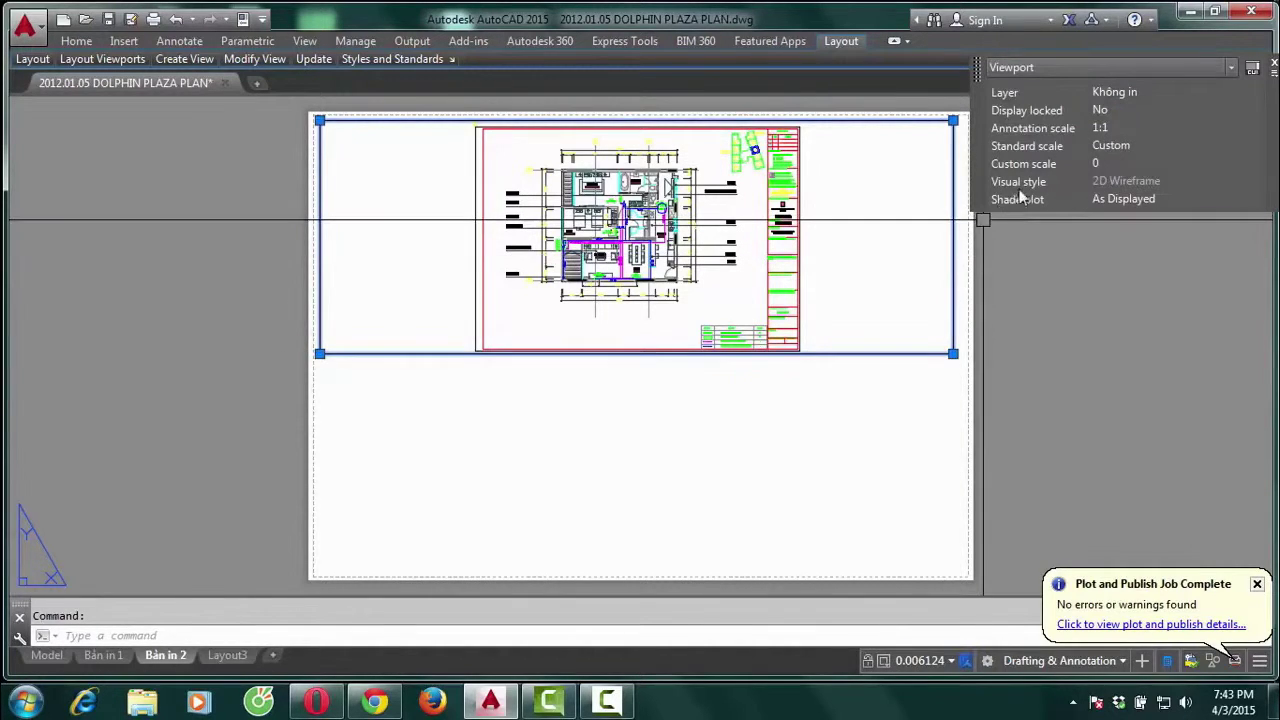
{"action": "left_click", "coordinate": [1093, 297]}
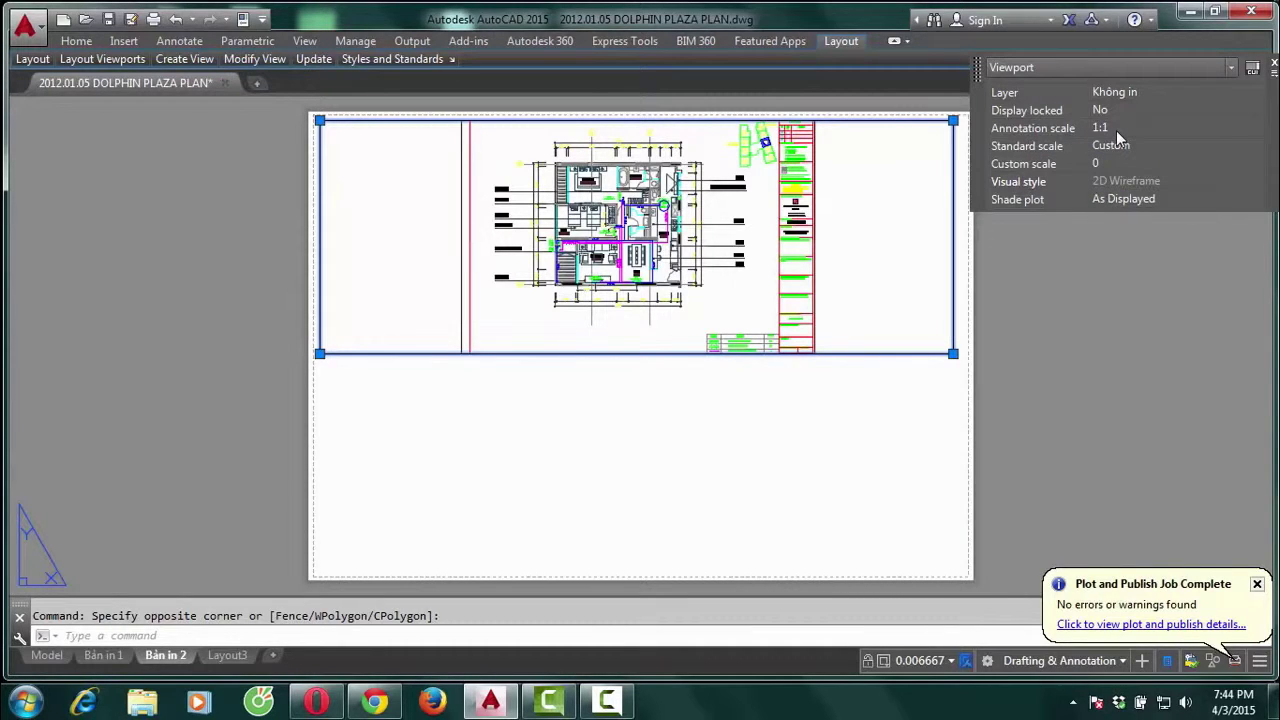
{"action": "left_click", "coordinate": [1117, 130]}
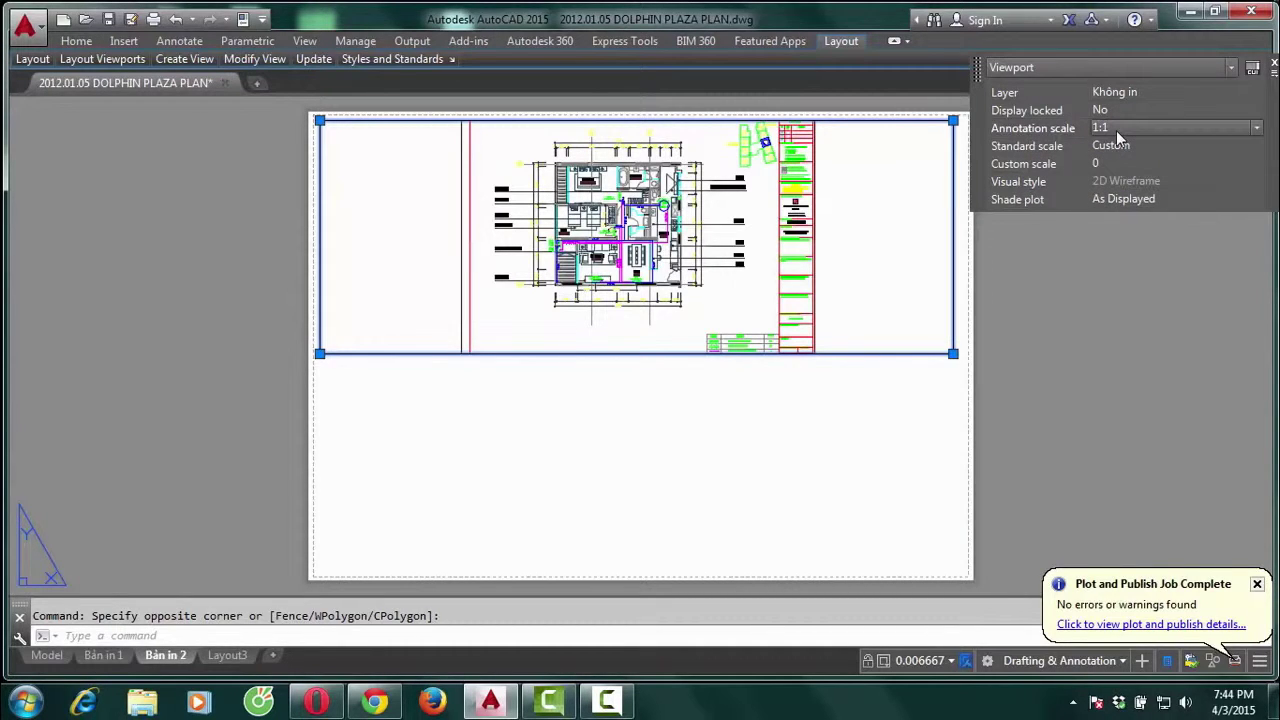
{"action": "left_click", "coordinate": [1256, 130]}
{"action": "mouse_move", "coordinate": [1260, 178]}
{"action": "left_mouse_down"}
{"action": "mouse_move", "coordinate": [1258, 268]}
{"action": "mouse_move", "coordinate": [1262, 160]}
{"action": "left_mouse_up"}
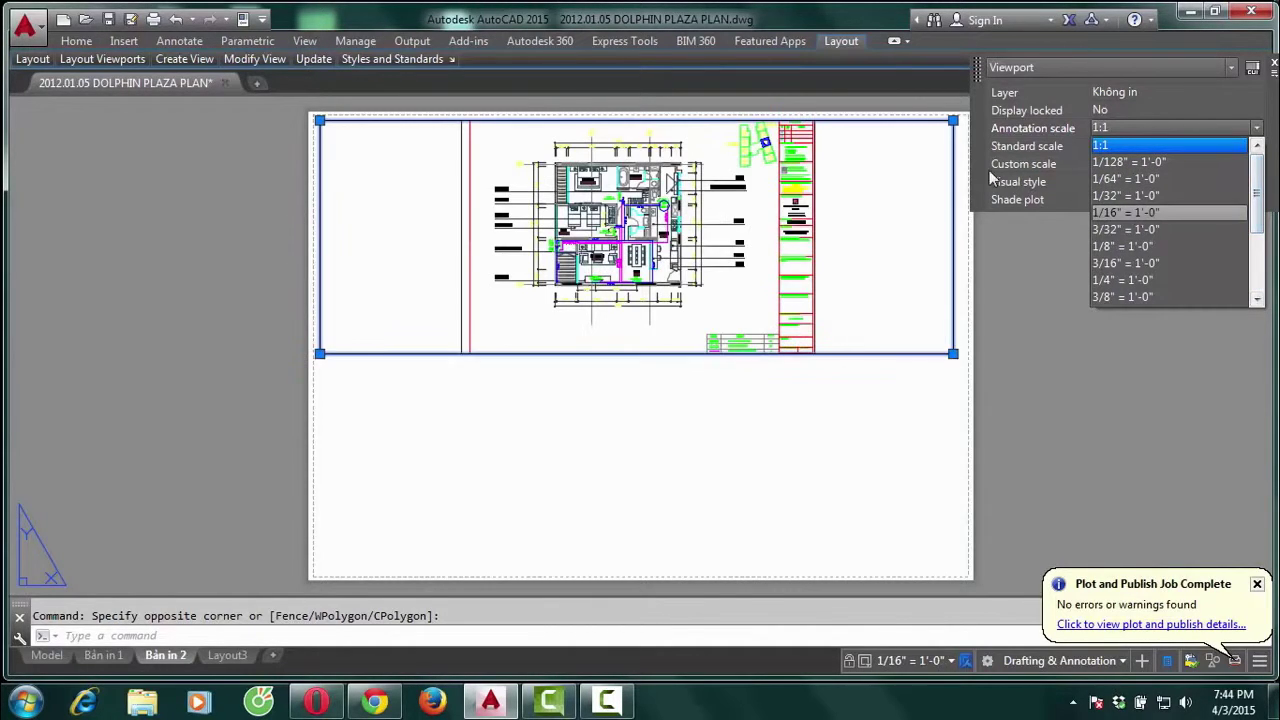
{"action": "left_click", "coordinate": [1038, 311]}
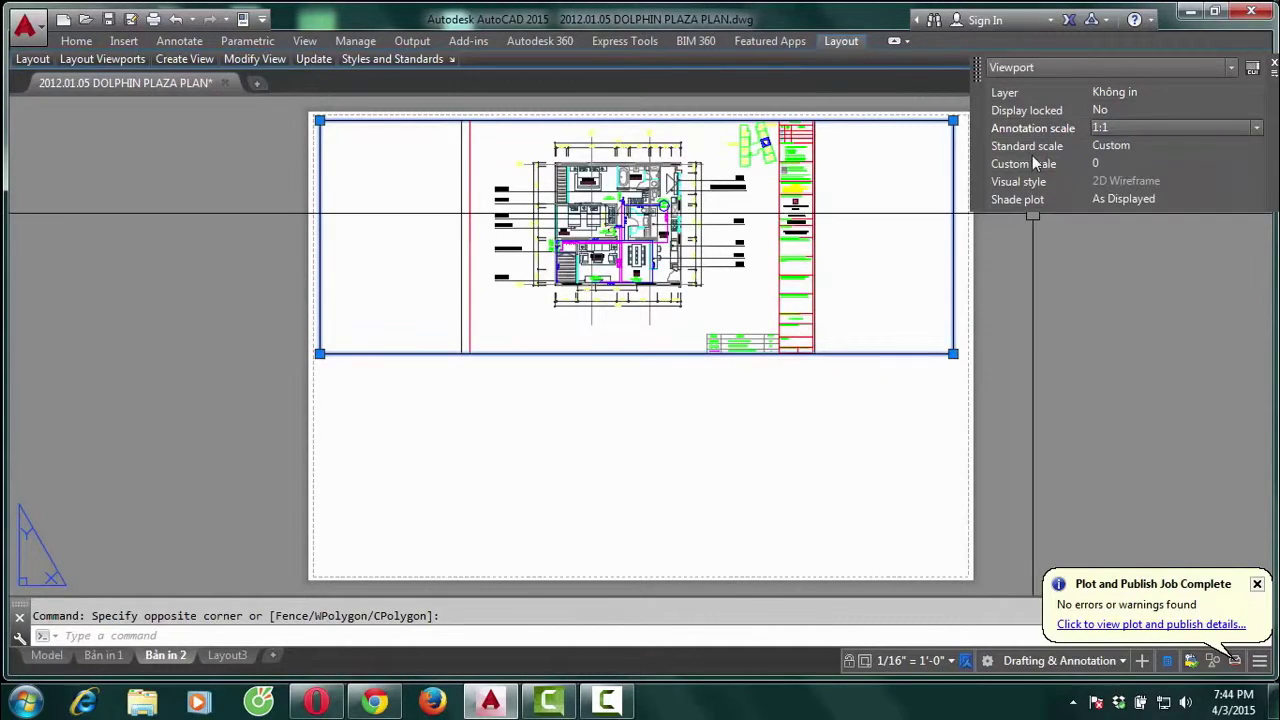
Try a custom scale of 1/100, then set the viewport's annotation scale to 3/8" = 1'-0"
{"action": "left_click", "coordinate": [1121, 161]}
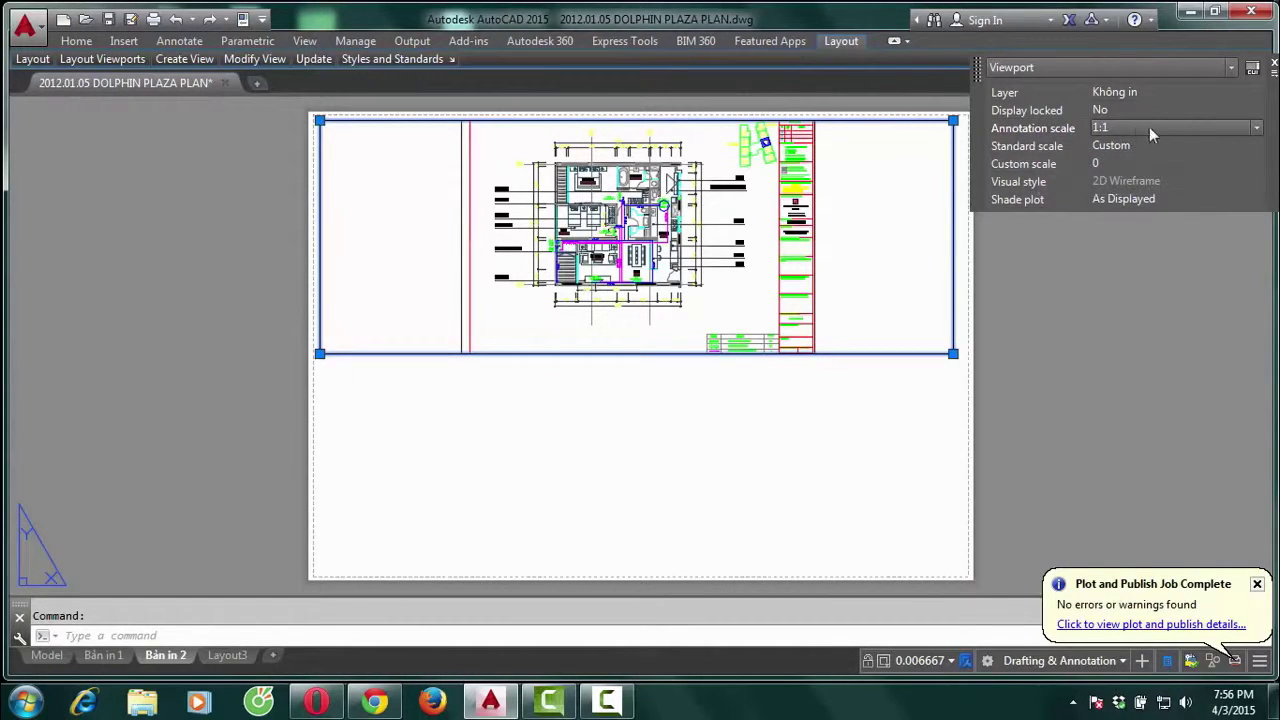
{"action": "left_click", "coordinate": [1224, 137]}
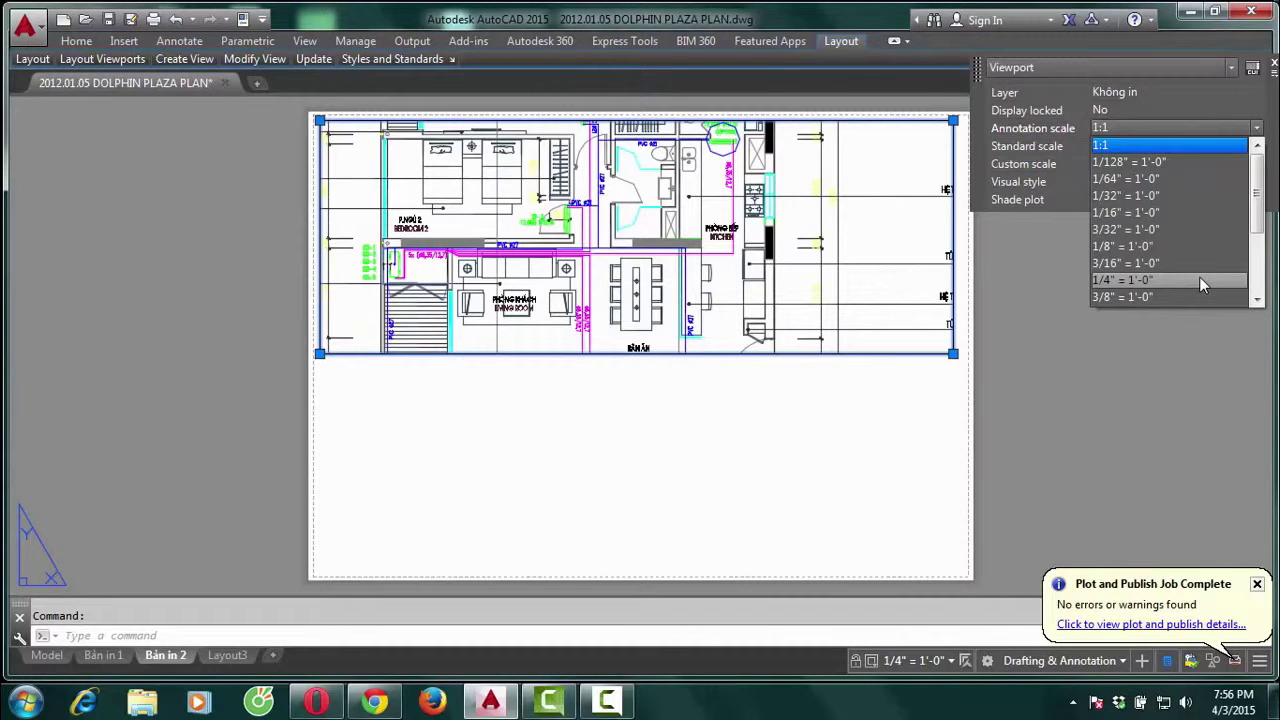
{"action": "left_click", "coordinate": [1034, 357]}
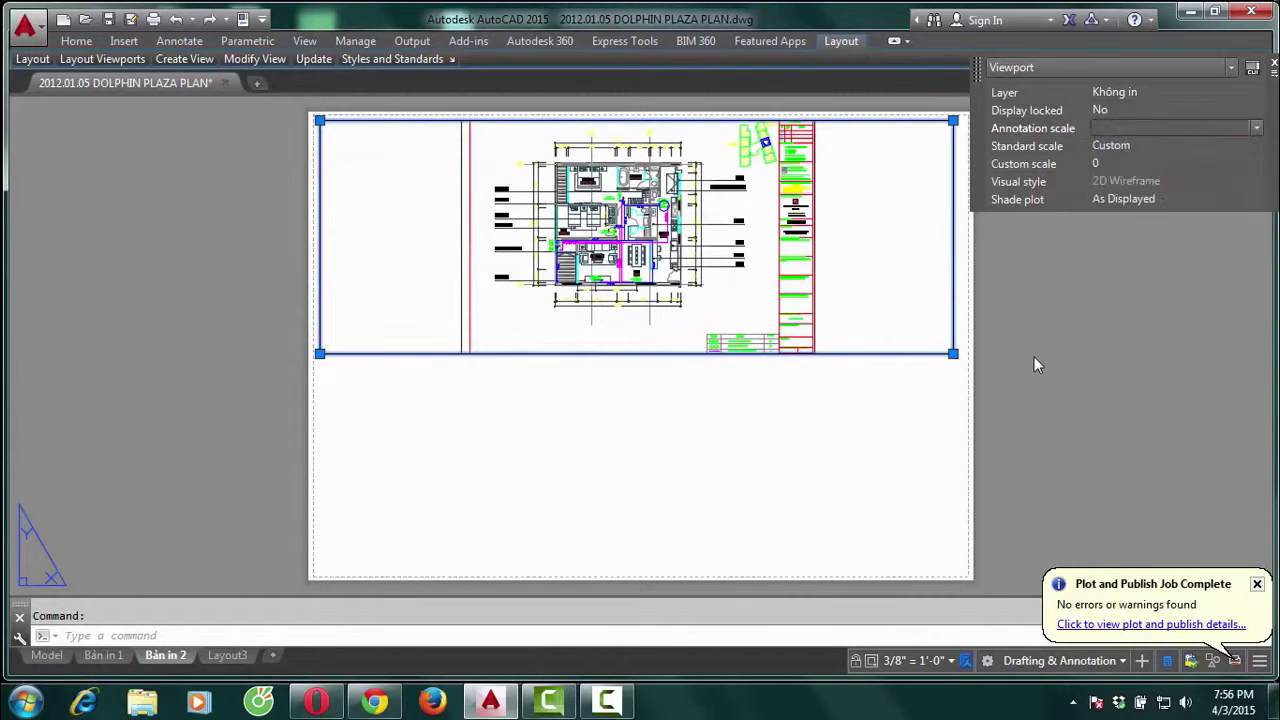
{"action": "left_click", "coordinate": [1120, 163]}
{"action": "type", "text": "1/100"}
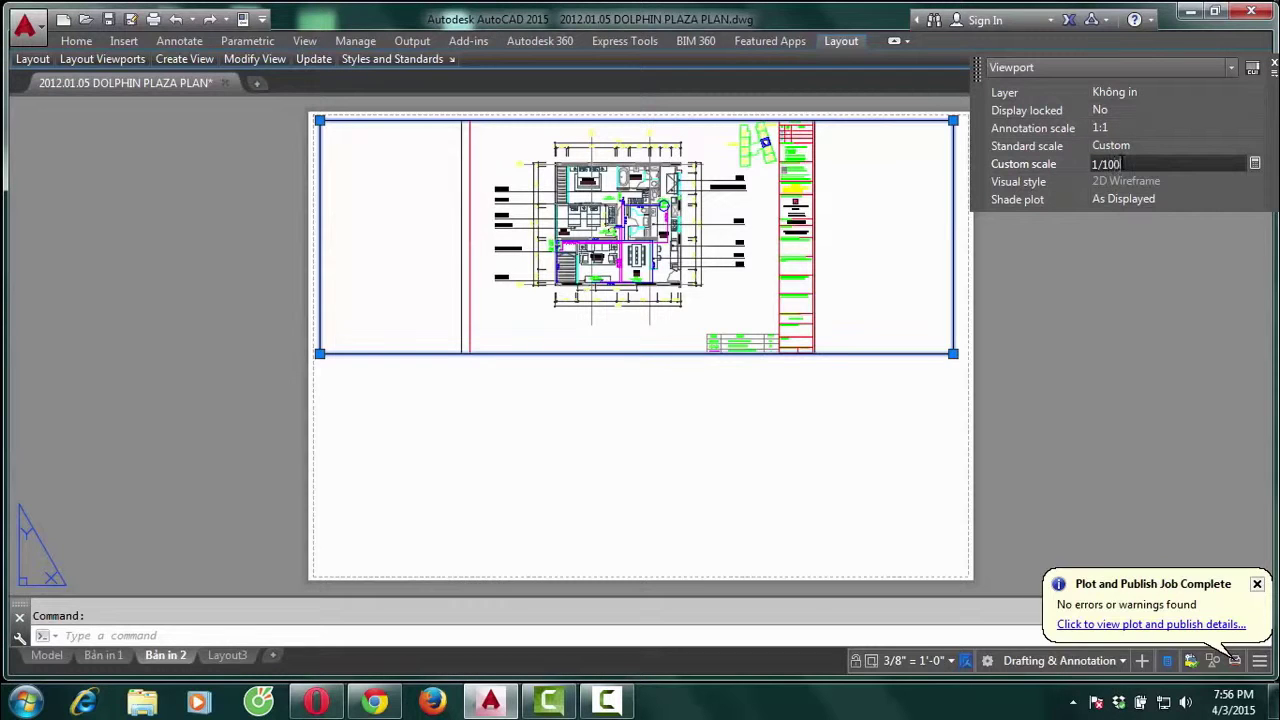
{"action": "key", "text": "Return"}
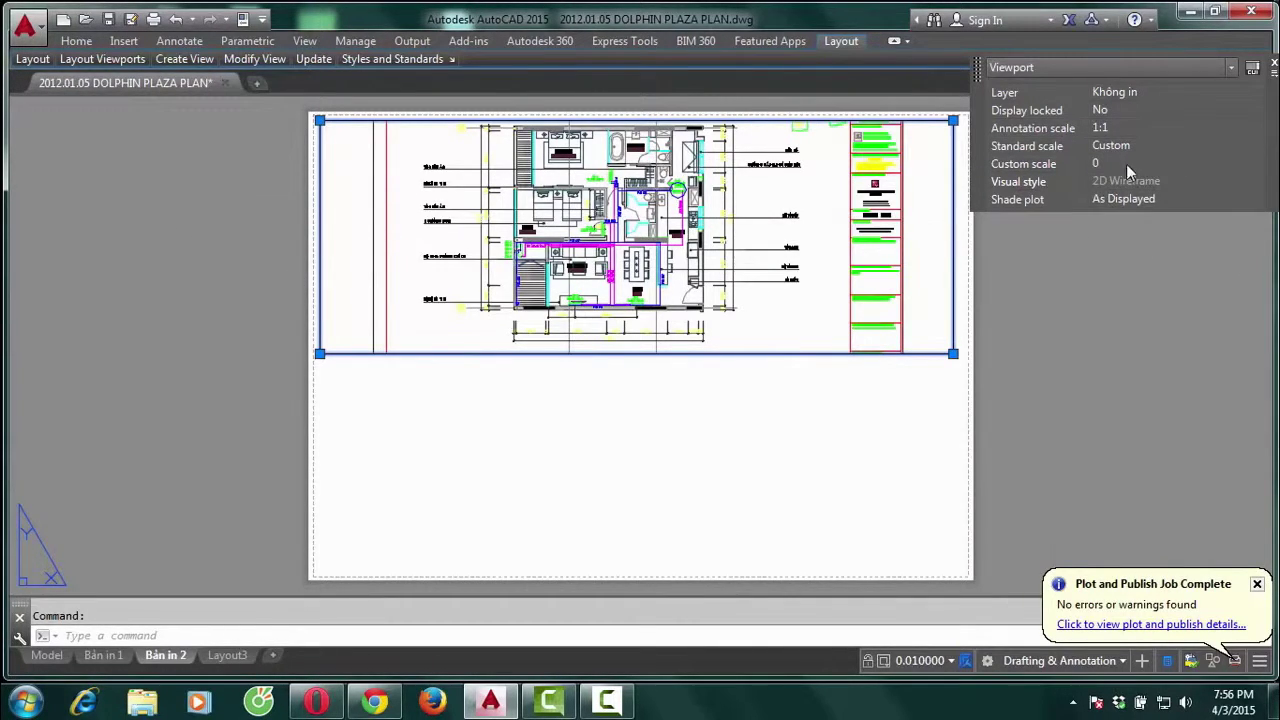
{"action": "left_click", "coordinate": [1169, 131]}
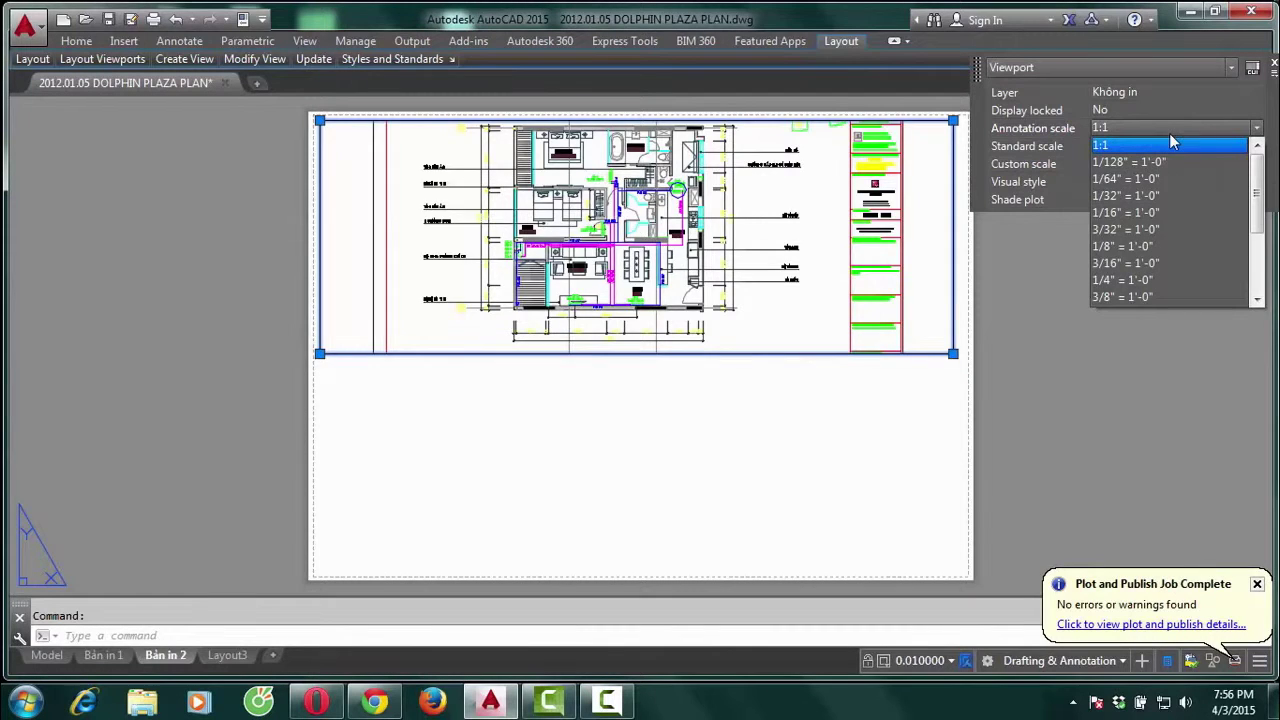
{"action": "left_click", "coordinate": [1166, 296]}
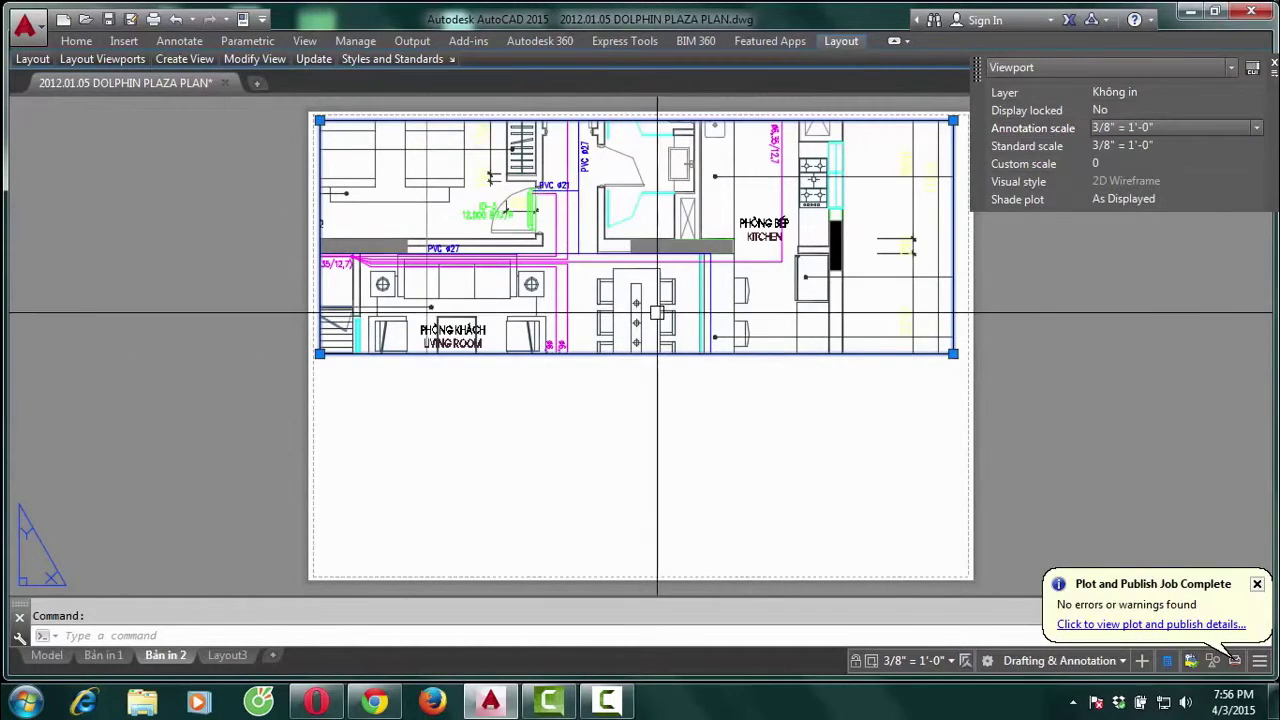
Pan inside the top viewport to frame the living room and dining area, then return to paper space
{"action": "left_click", "coordinate": [878, 202]}
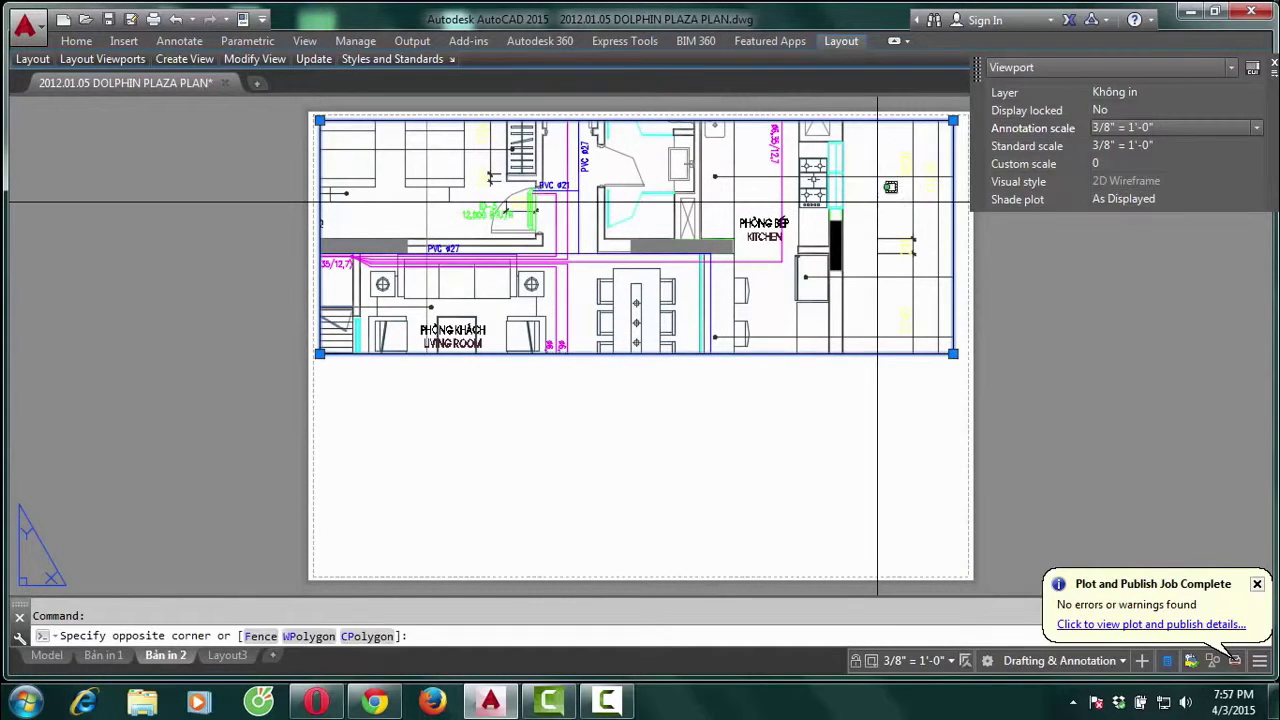
{"action": "double_click", "coordinate": [878, 202]}
{"action": "middle_click_drag", "start_coordinate": [709, 286], "coordinate": [787, 196]}
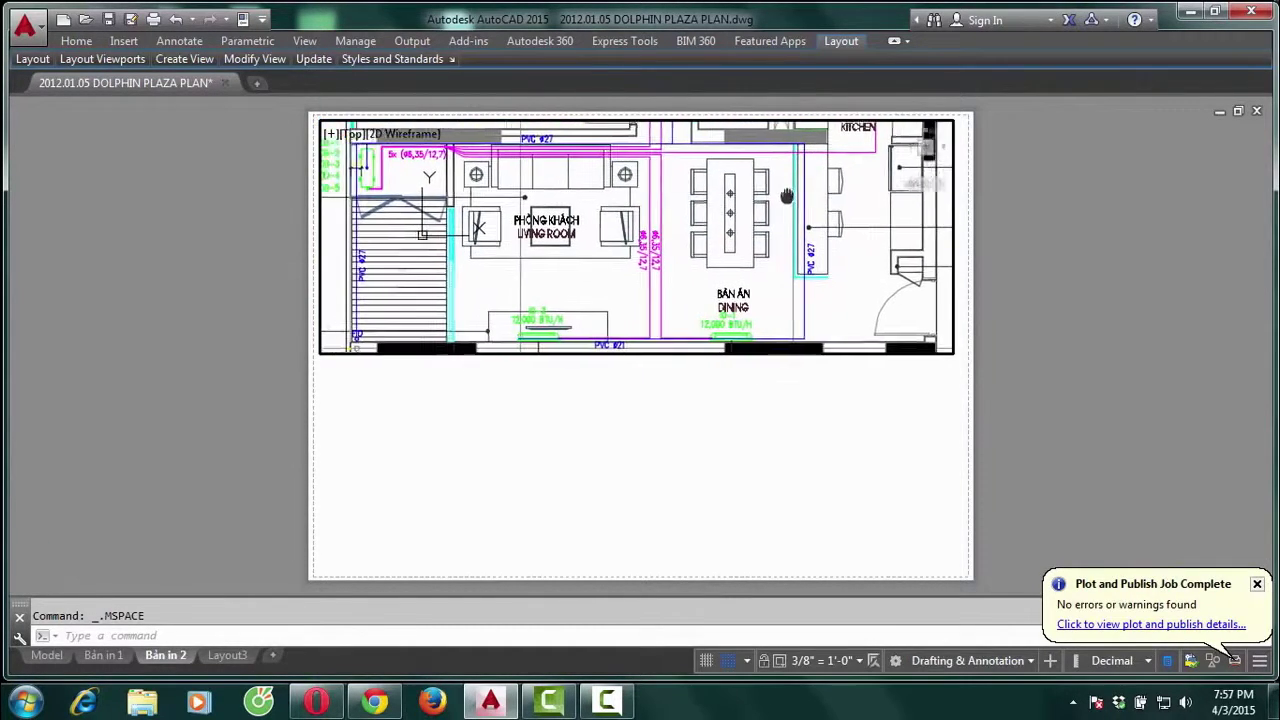
{"action": "mouse_move", "coordinate": [645, 262]}
{"action": "middle_mouse_down"}
{"action": "mouse_move", "coordinate": [718, 283]}
{"action": "mouse_move", "coordinate": [696, 257]}
{"action": "middle_mouse_up"}
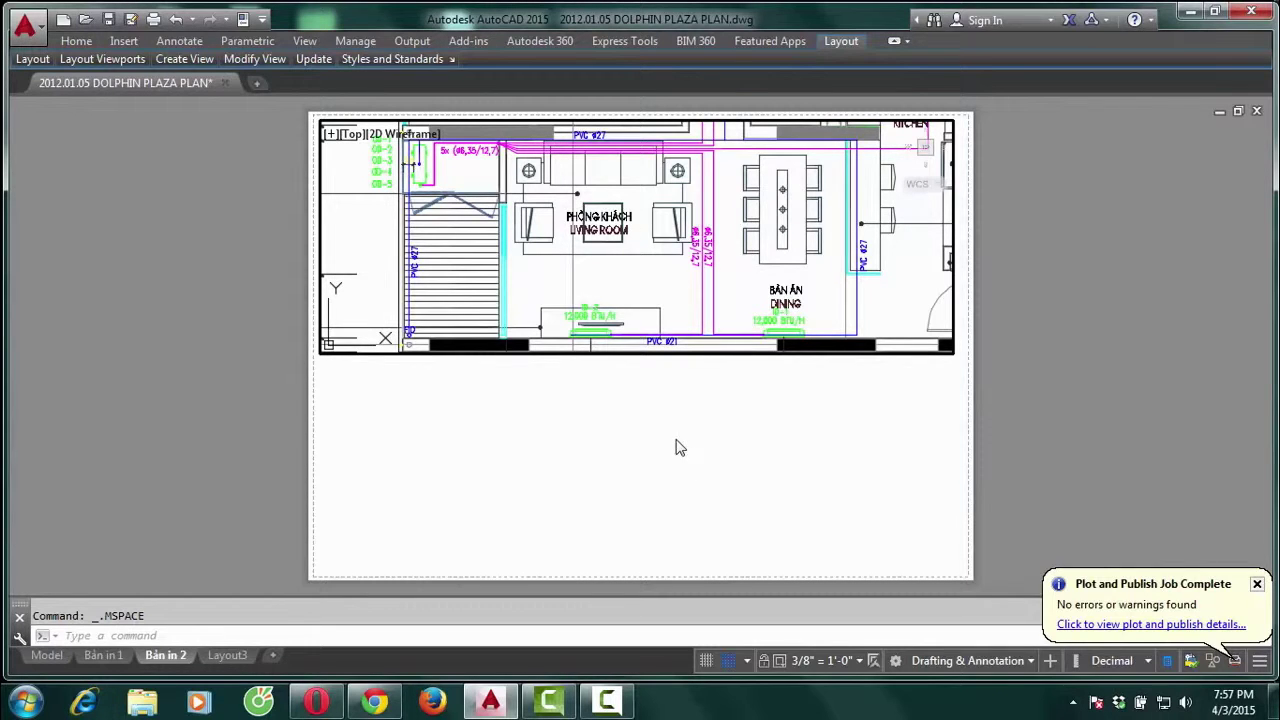
{"action": "double_click", "coordinate": [1128, 345]}
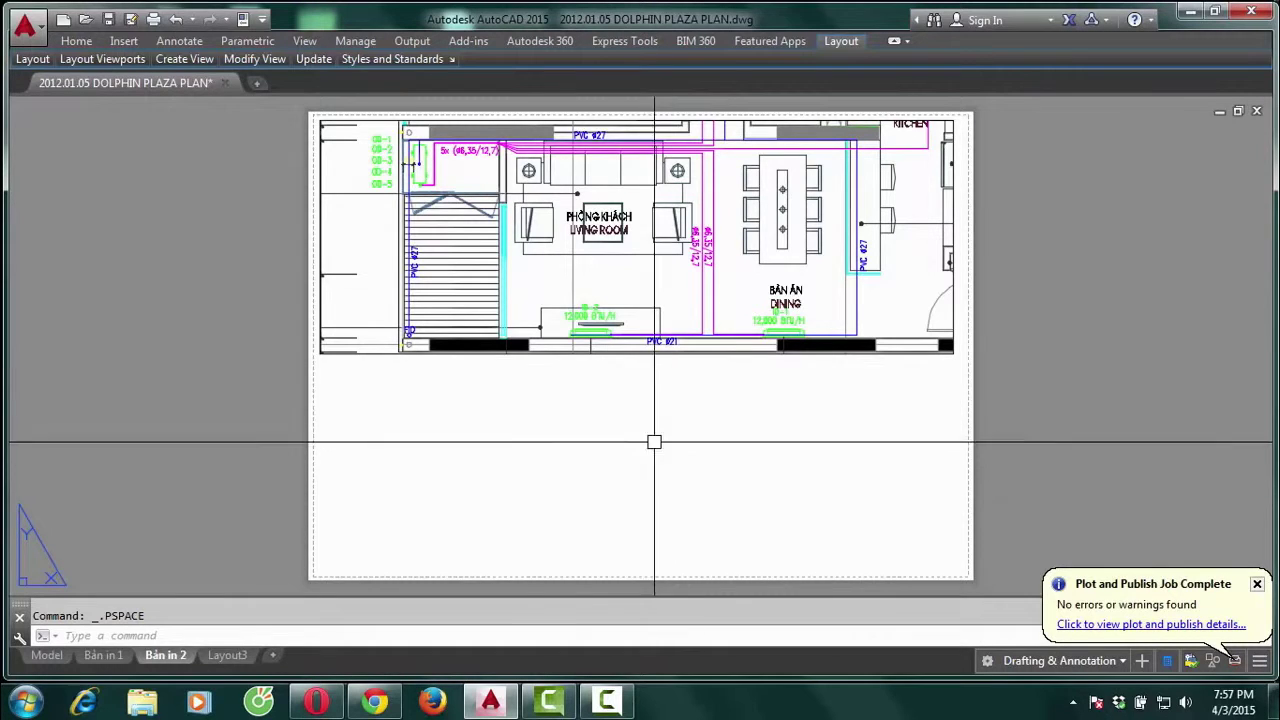
Erase the selected object and add a lower-half viewport with a 1/20 custom scale
{"action": "key", "text": "Delete"}
{"action": "scroll", "coordinate": [470, 458], "scroll_direction": "up", "scroll_amount": 1}
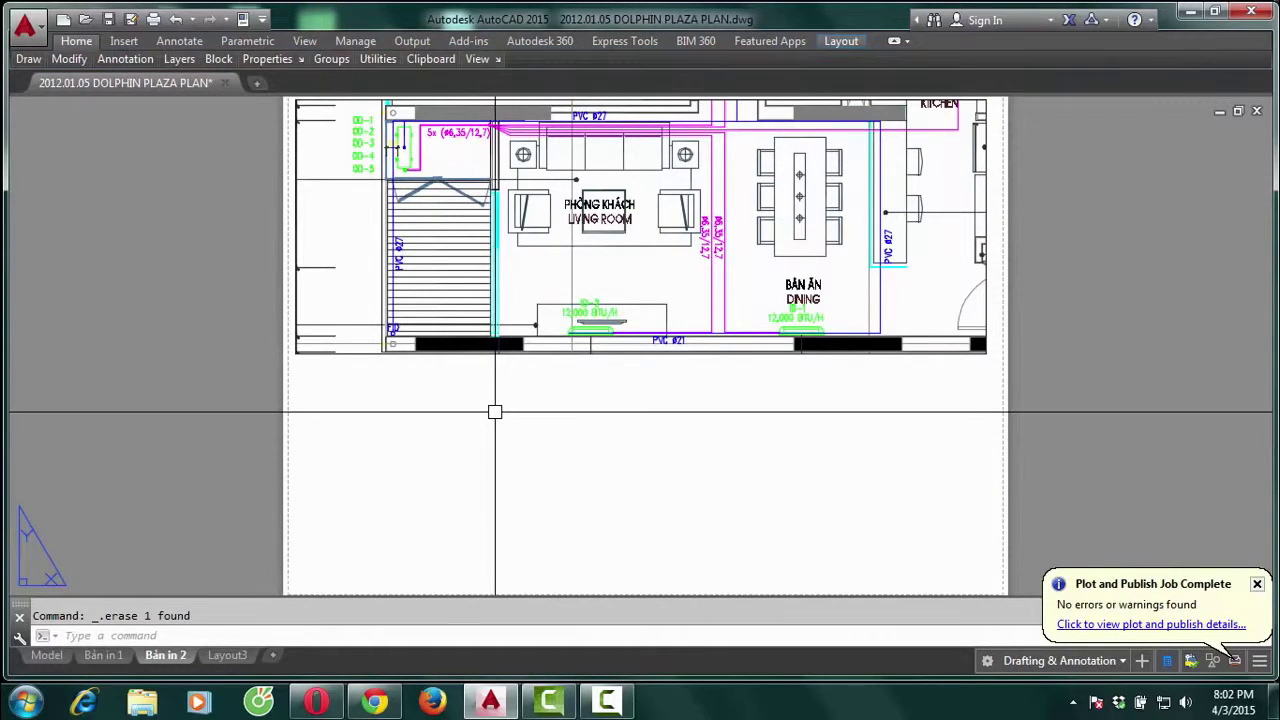
{"action": "type", "text": "Mv"}
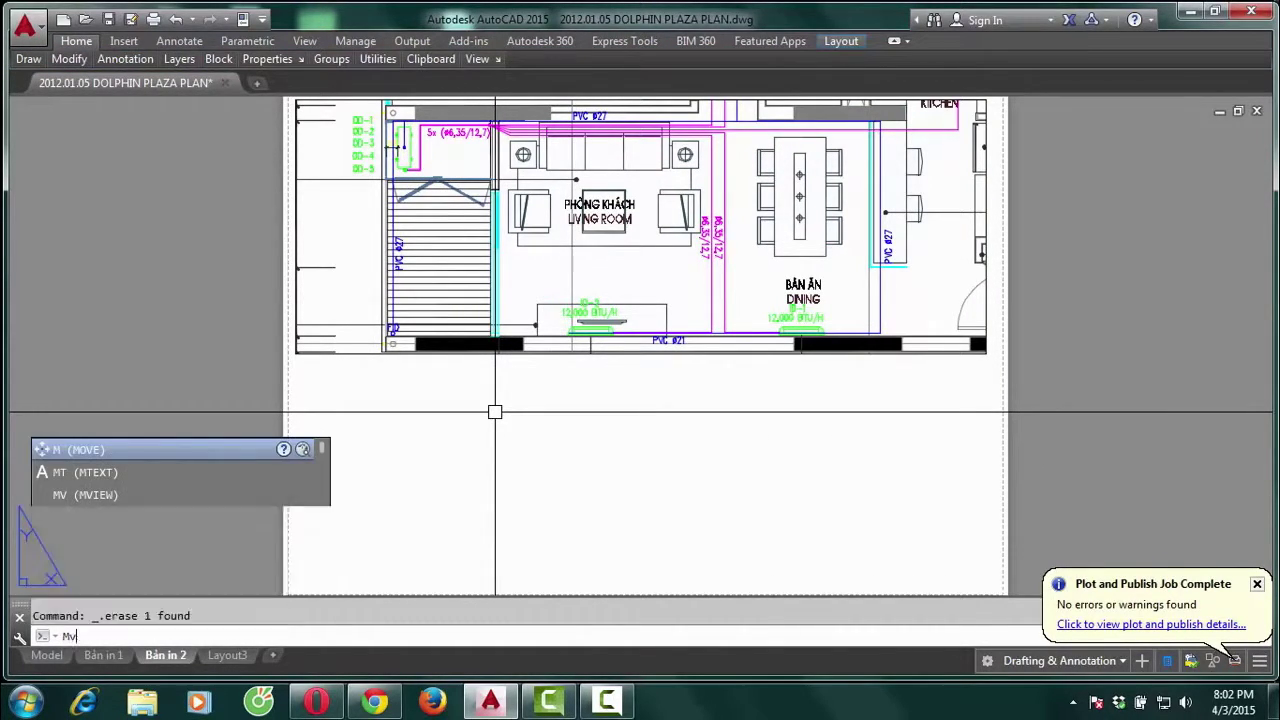
{"action": "key", "text": "Return"}
{"action": "left_click", "coordinate": [298, 367]}
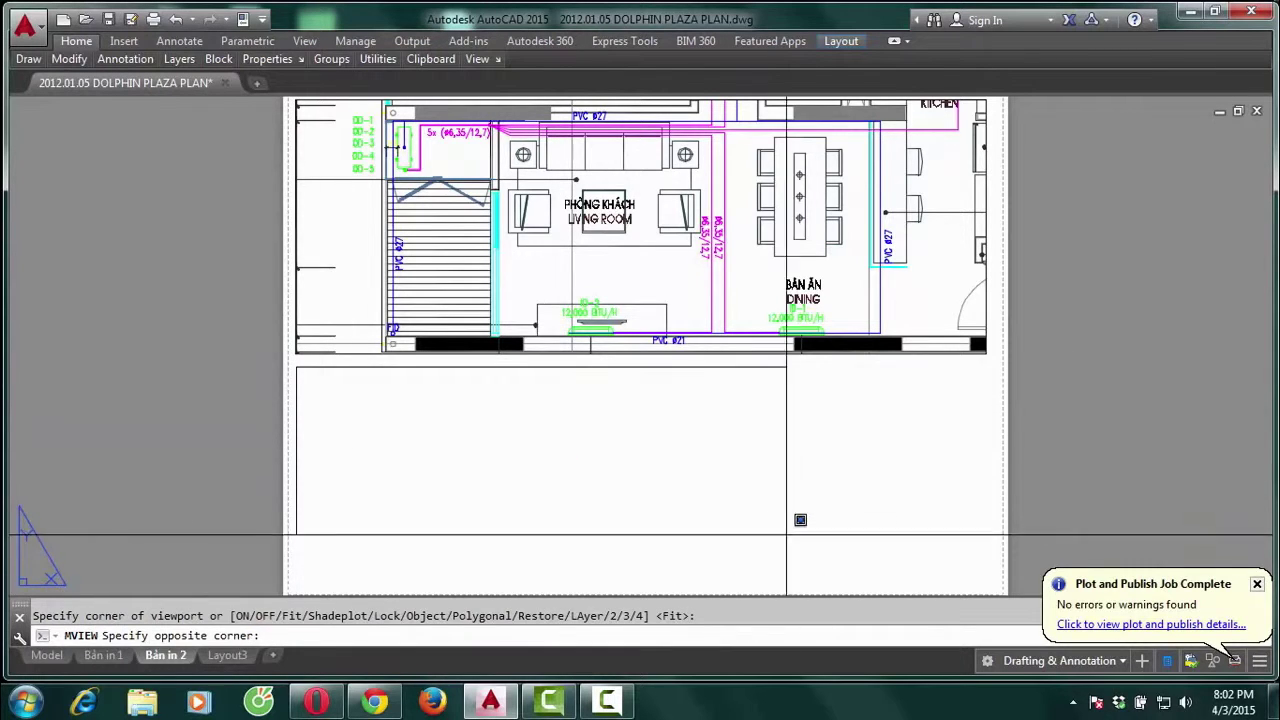
{"action": "left_click", "coordinate": [979, 584]}
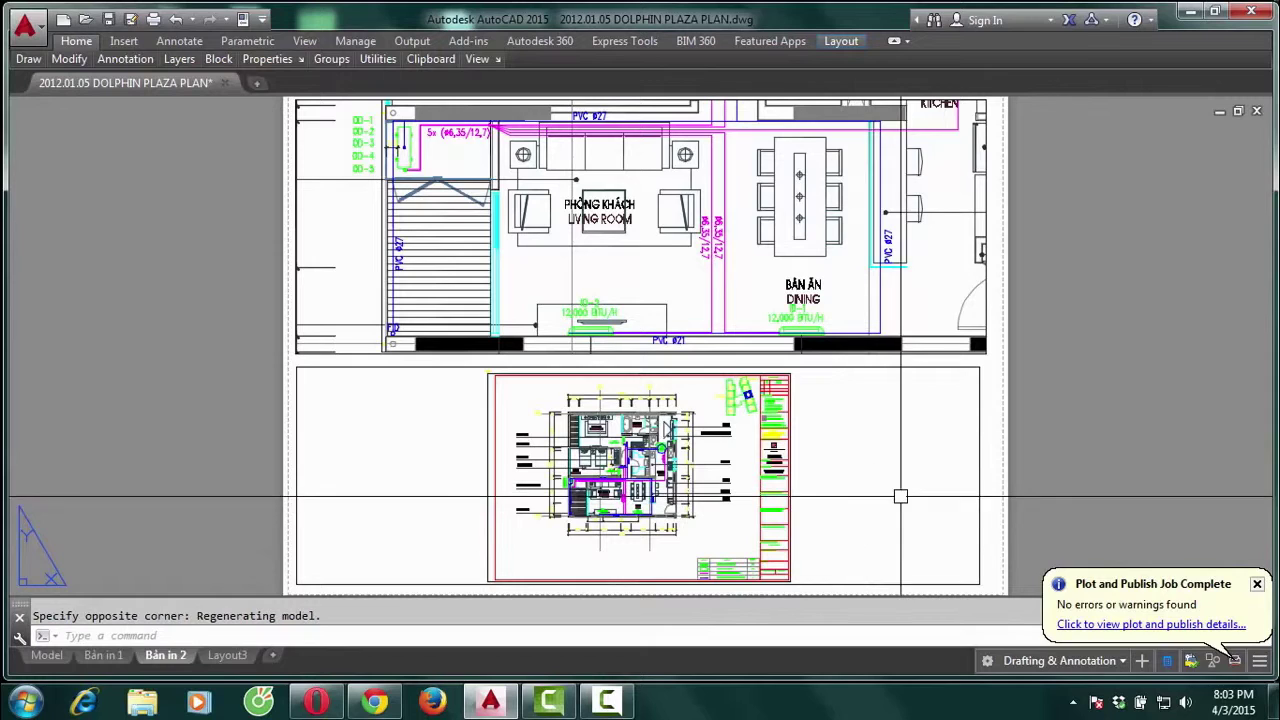
{"action": "left_click", "coordinate": [978, 410]}
{"action": "type", "text": "1/20"}
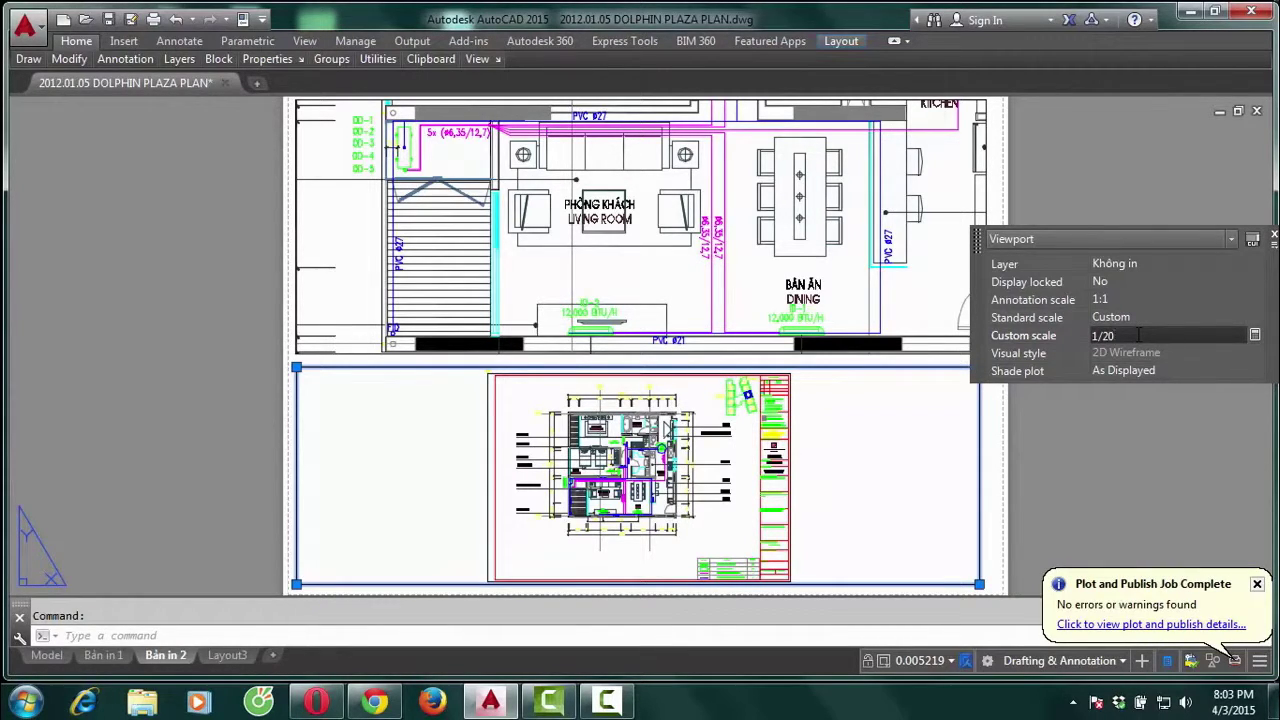
{"action": "key", "text": "Return"}
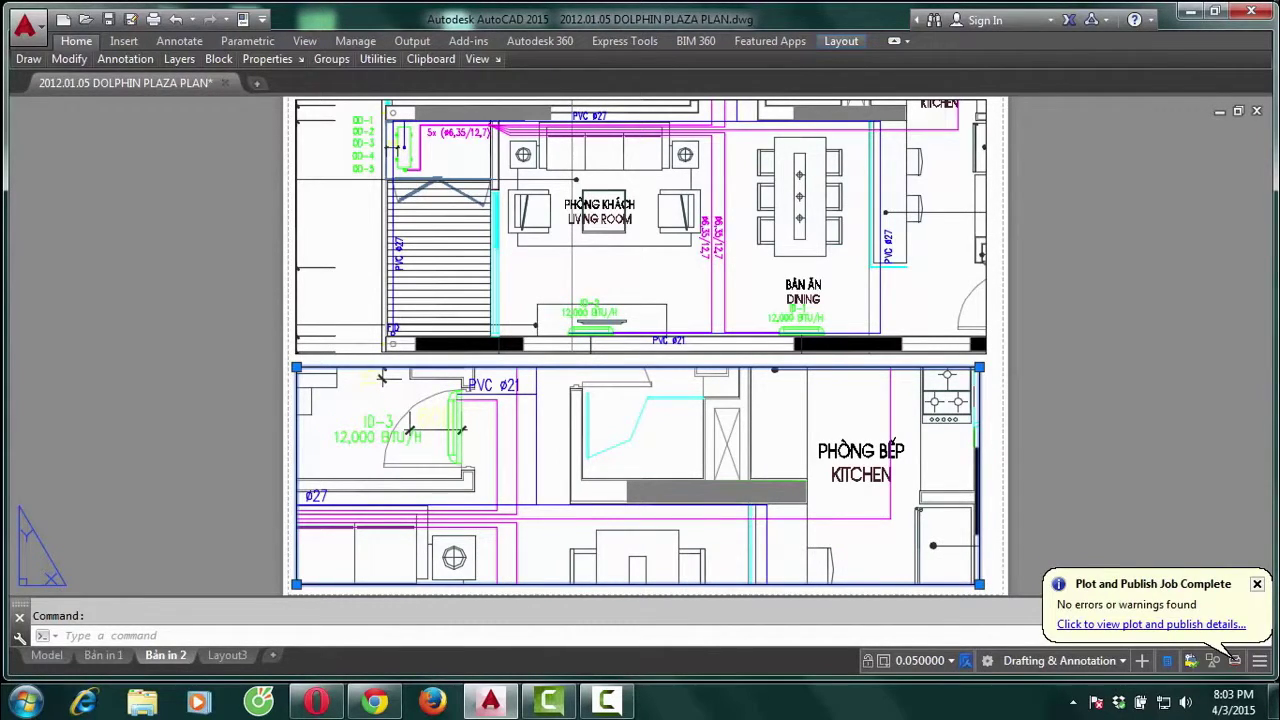
Zoom and pan inside the lower viewport to frame the green legend table, then return to paper space
{"action": "double_click", "coordinate": [840, 407]}
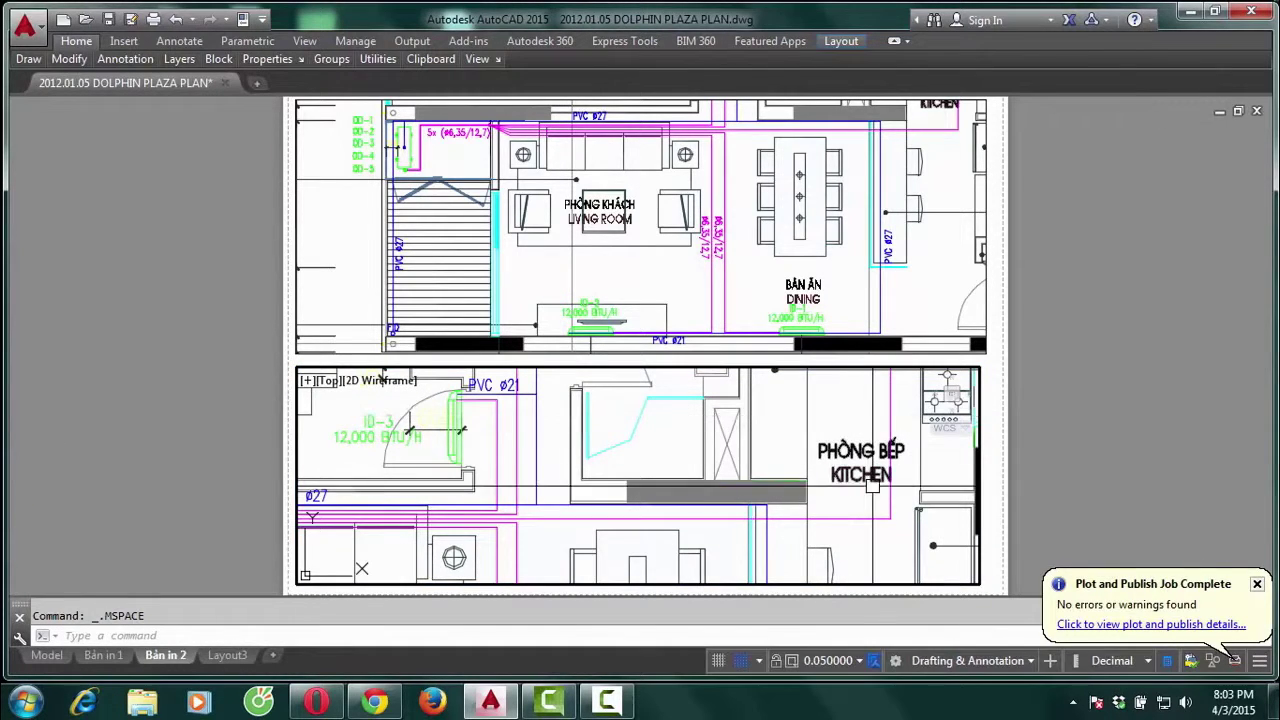
{"action": "mouse_move", "coordinate": [1014, 563]}
{"action": "middle_mouse_down"}
{"action": "mouse_move", "coordinate": [805, 493]}
{"action": "mouse_move", "coordinate": [825, 494]}
{"action": "middle_mouse_up"}
{"action": "scroll", "coordinate": [825, 494], "scroll_direction": "up", "scroll_amount": 2}
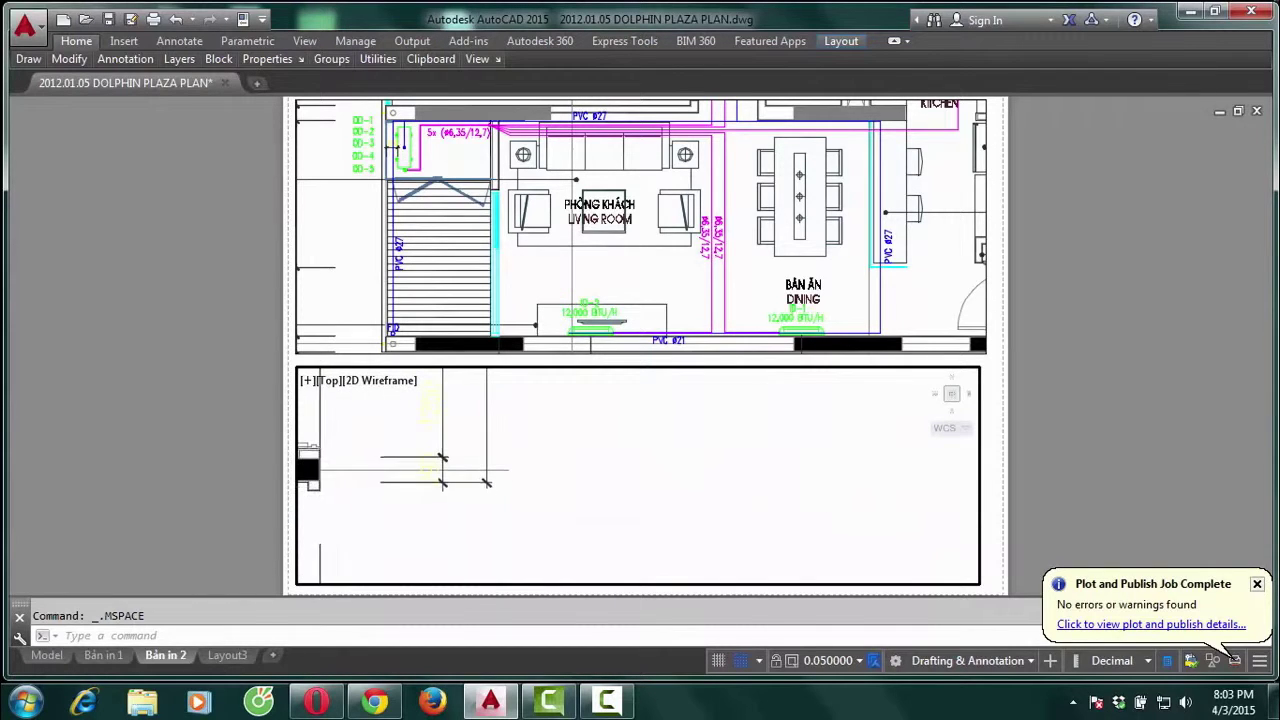
{"action": "scroll", "coordinate": [810, 480], "scroll_direction": "up", "scroll_amount": 2}
{"action": "type", "text": "p"}
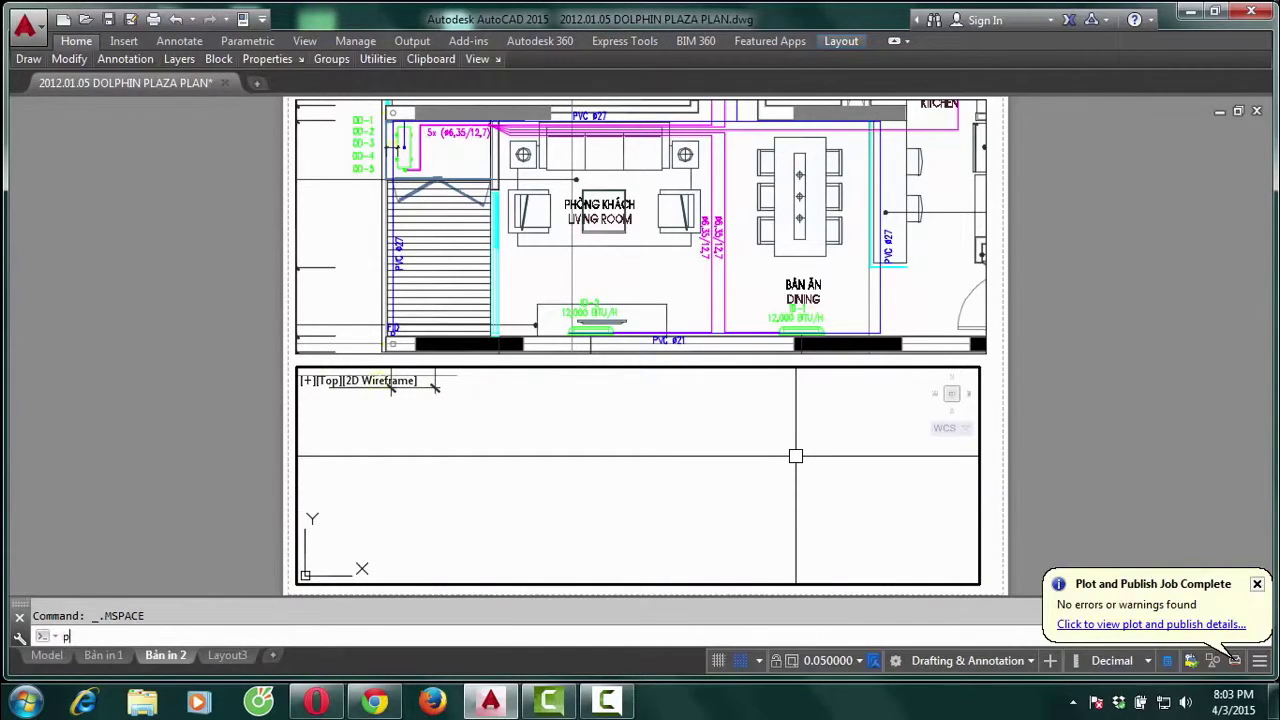
{"action": "key", "text": "Return"}
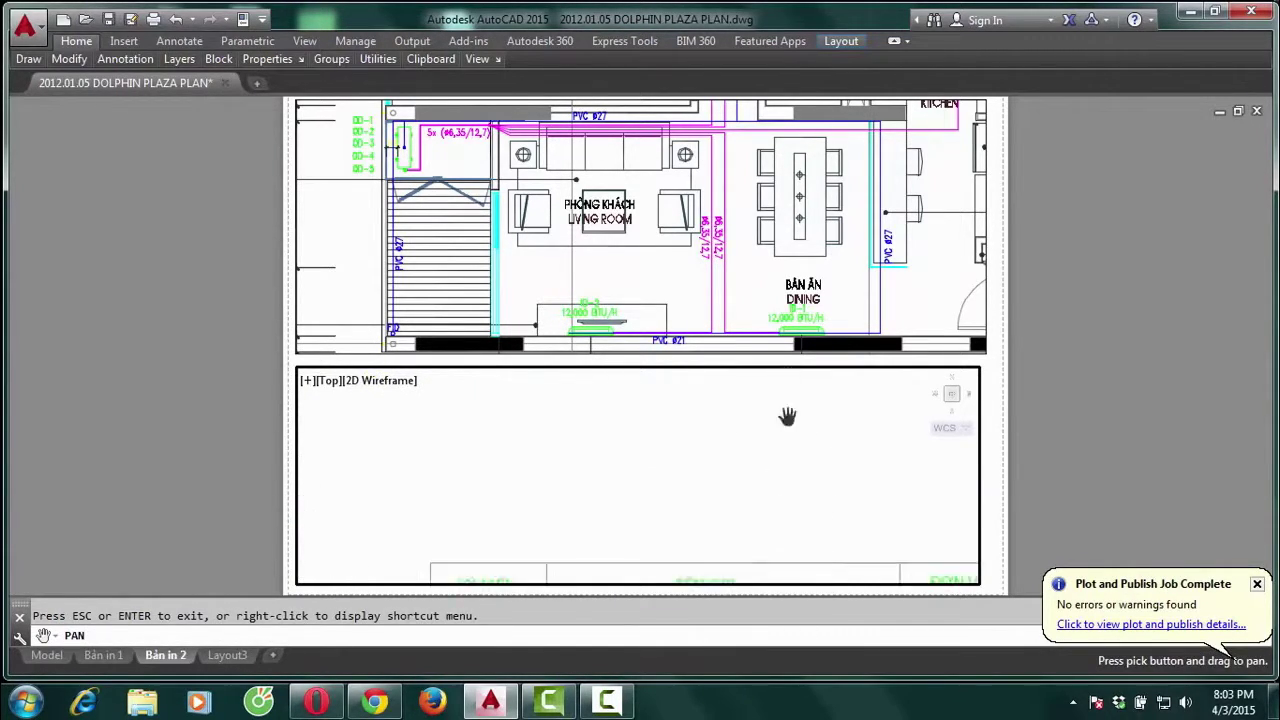
{"action": "mouse_move", "coordinate": [797, 493]}
{"action": "left_mouse_down"}
{"action": "mouse_move", "coordinate": [806, 437]}
{"action": "mouse_move", "coordinate": [776, 439]}
{"action": "mouse_move", "coordinate": [729, 400]}
{"action": "mouse_move", "coordinate": [680, 405]}
{"action": "left_mouse_up"}
{"action": "left_click_drag", "start_coordinate": [729, 449], "coordinate": [712, 441]}
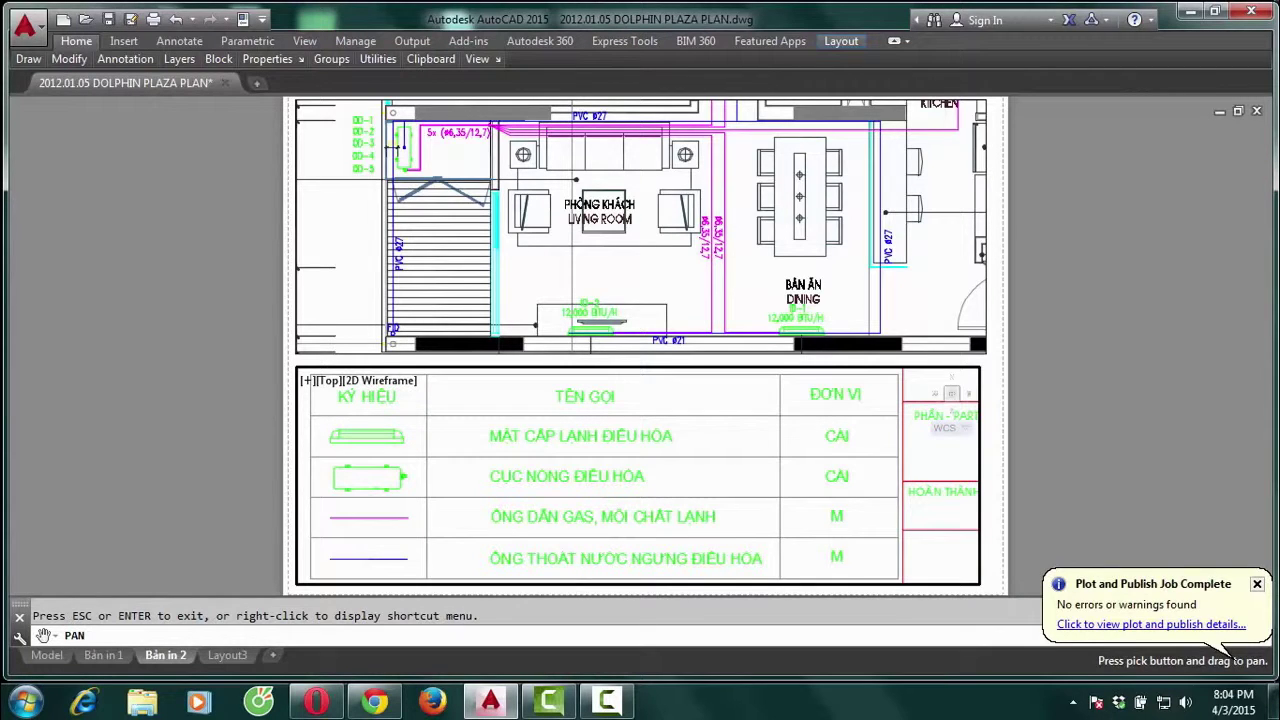
{"action": "key", "text": "Escape"}
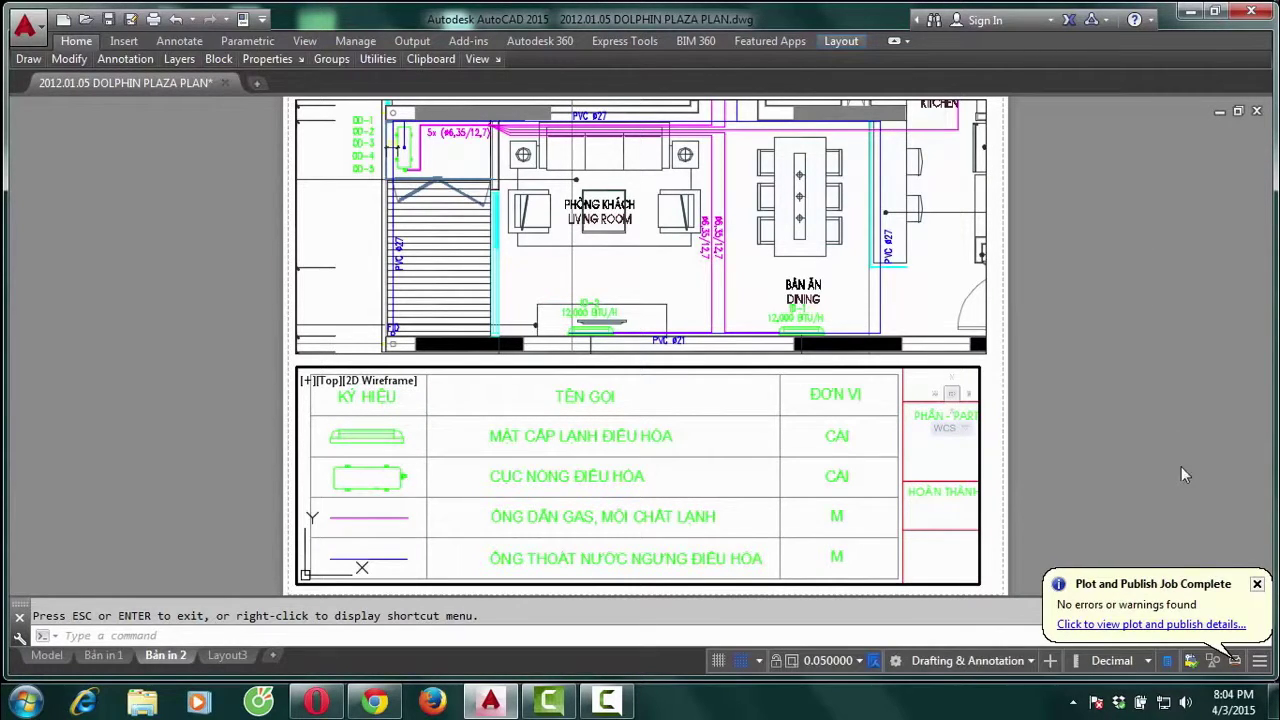
{"action": "double_click", "coordinate": [1190, 398]}
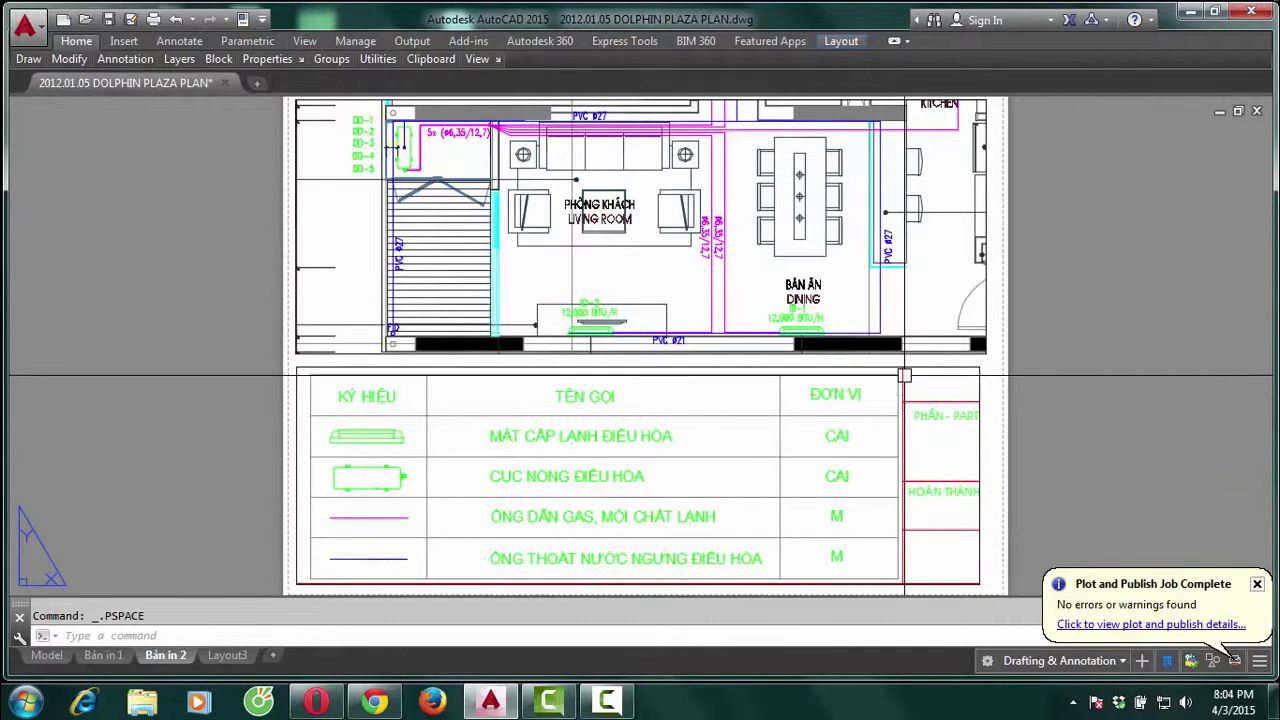
Pull the legend viewport's right edge in to the table's edge
{"action": "left_click", "coordinate": [983, 453]}
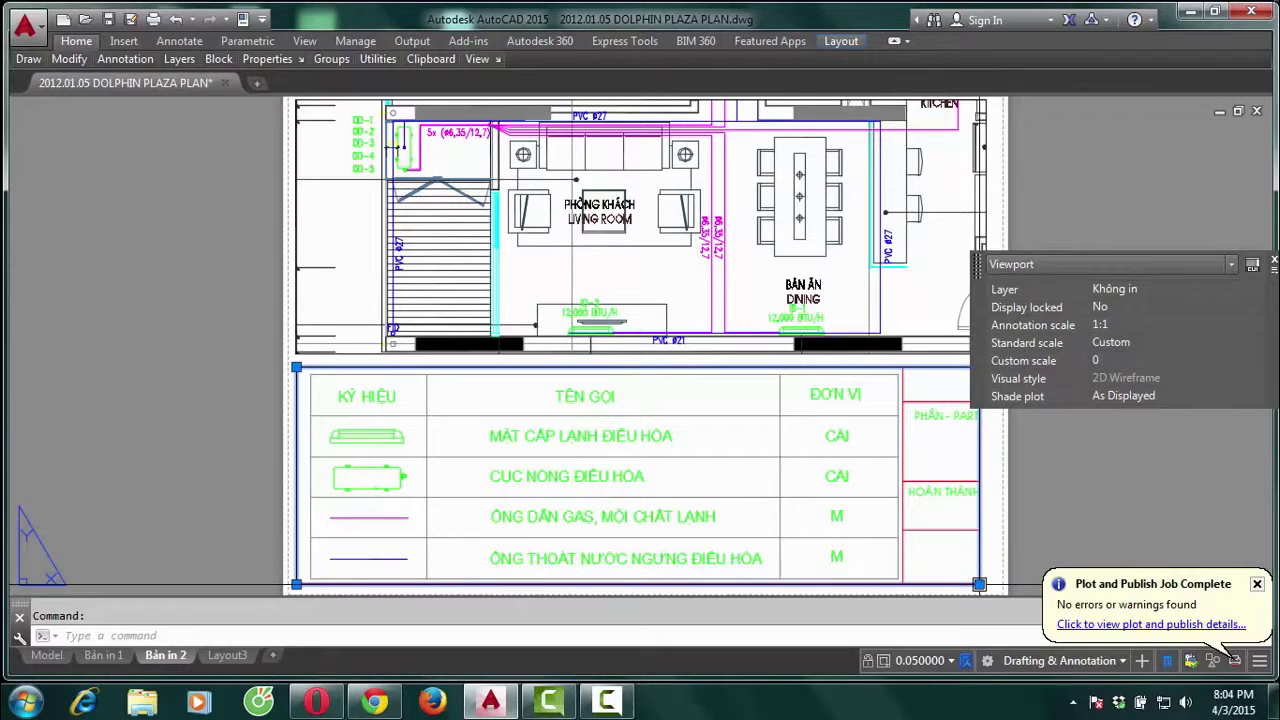
{"action": "left_click", "coordinate": [979, 584]}
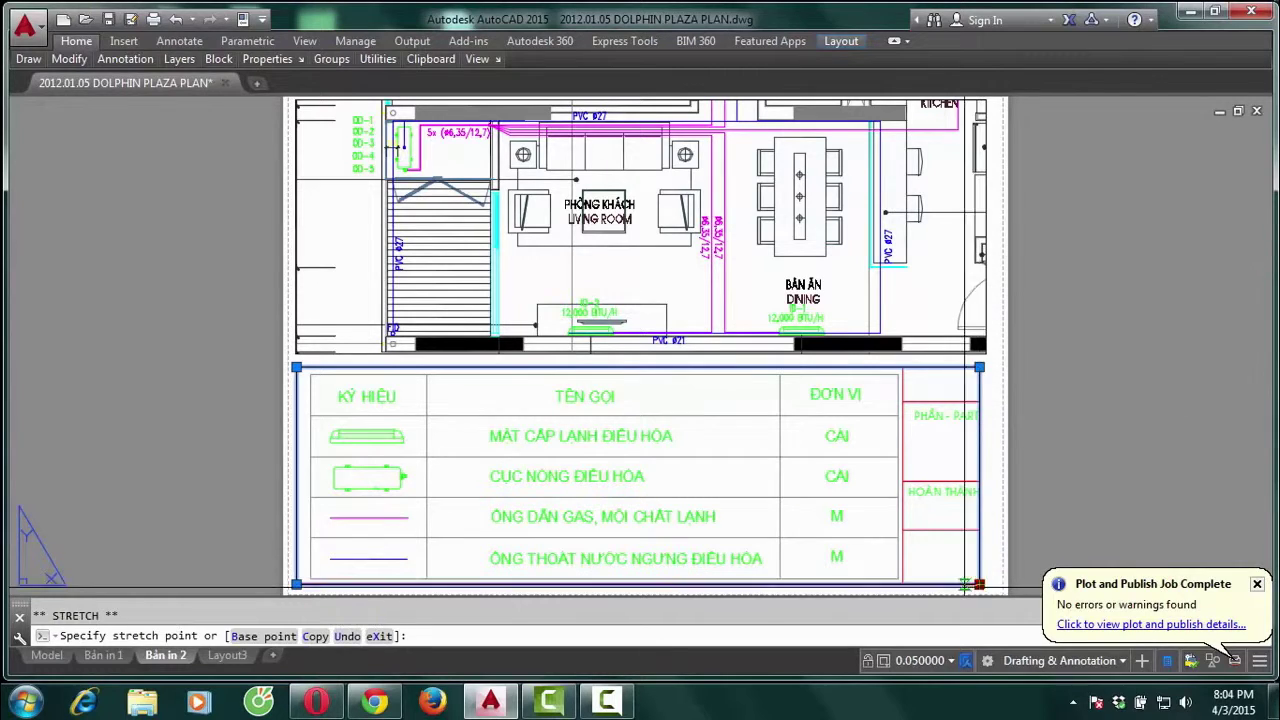
{"action": "left_click", "coordinate": [900, 584]}
{"action": "left_click", "coordinate": [962, 520]}
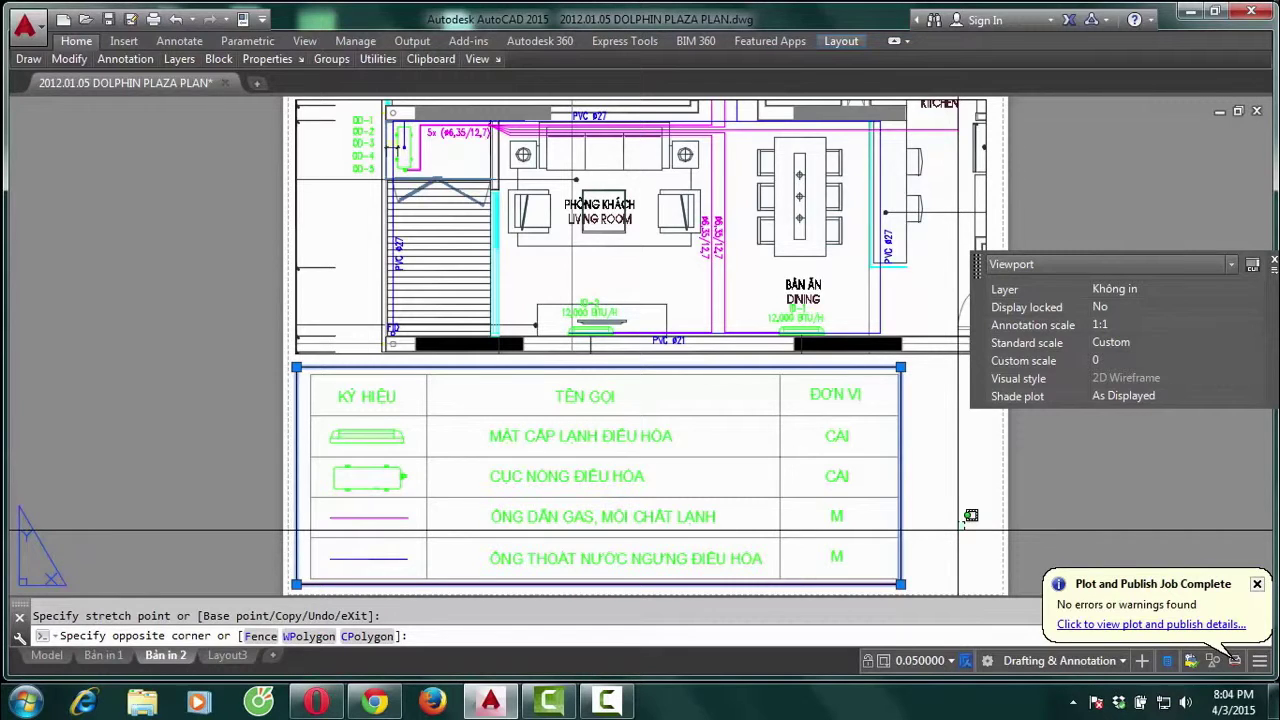
{"action": "key", "text": "Escape"}
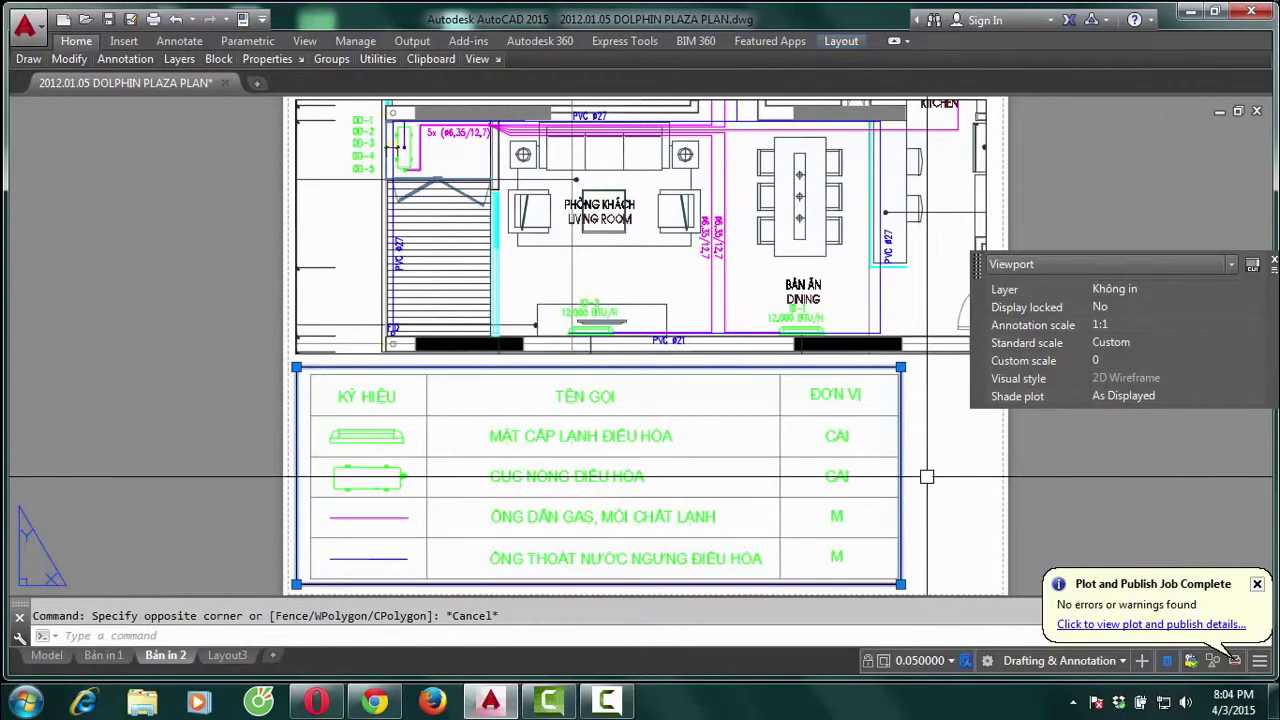
Move the legend viewport with M so it sits centred below the plan viewport
{"action": "type", "text": "m"}
{"action": "key", "text": "Return"}
{"action": "left_click", "coordinate": [944, 458]}
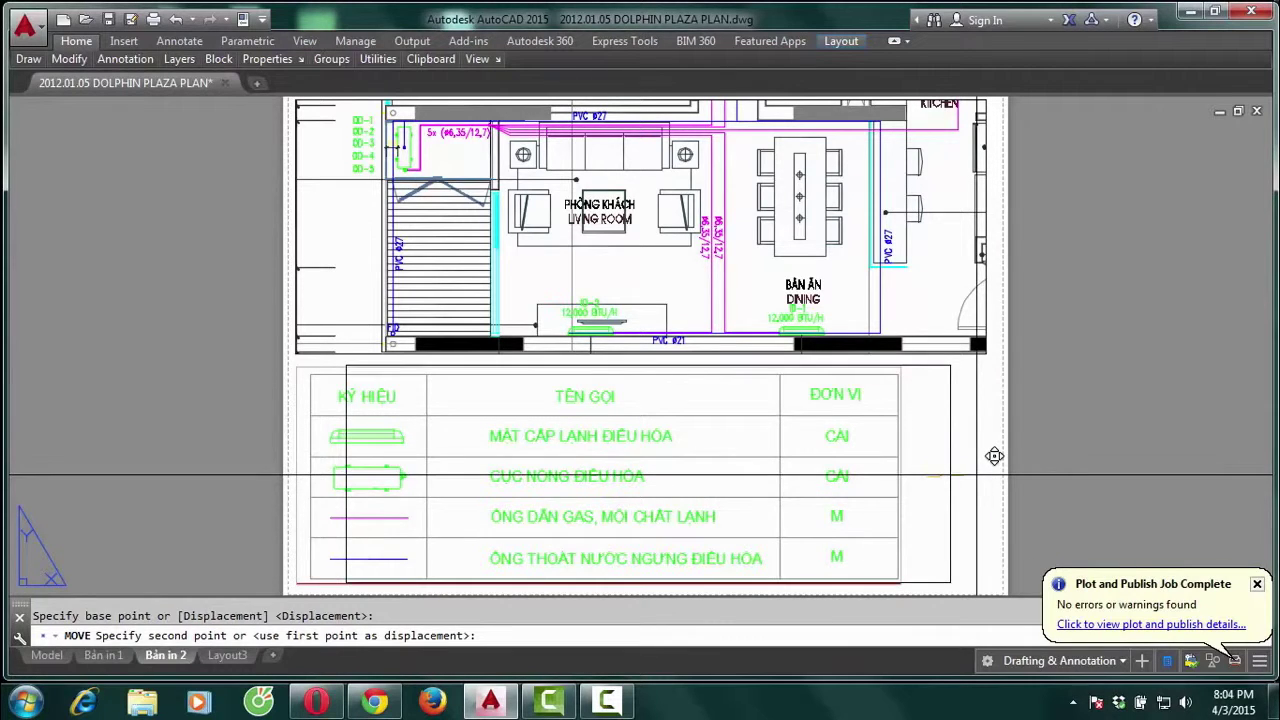
{"action": "left_click", "coordinate": [993, 458]}
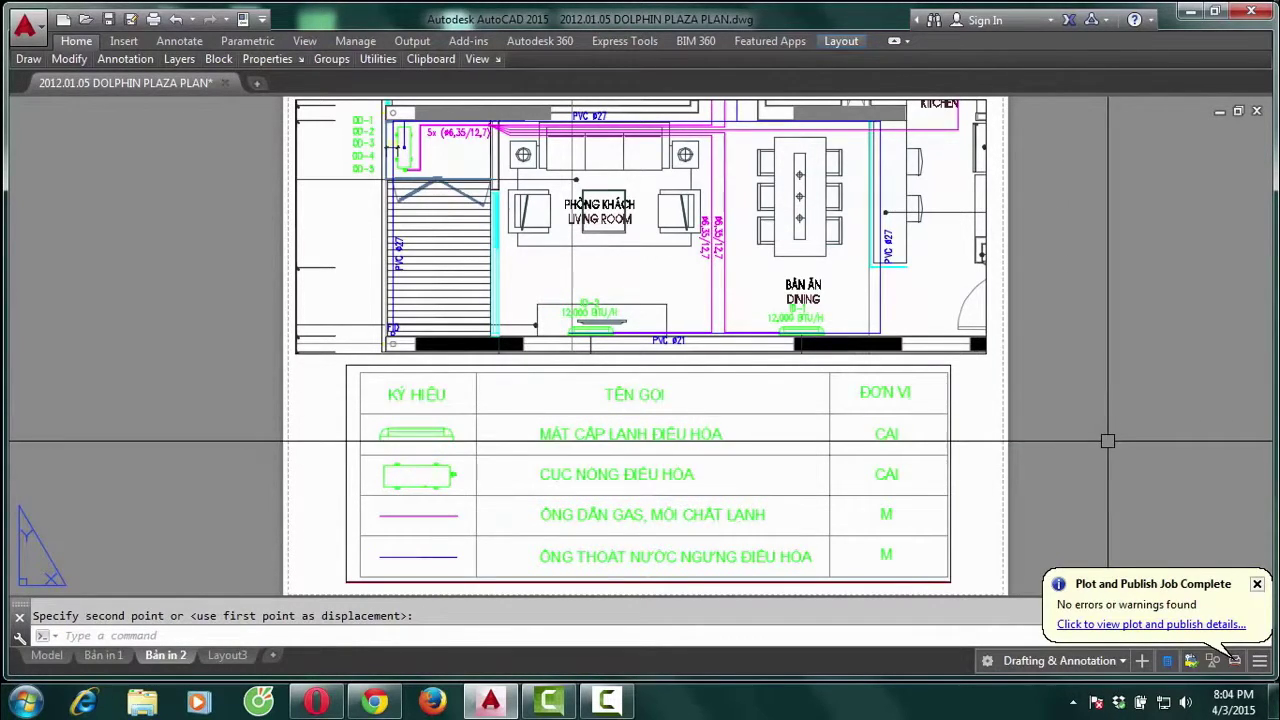
{"action": "scroll", "coordinate": [1107, 441], "scroll_direction": "down", "scroll_amount": 2}
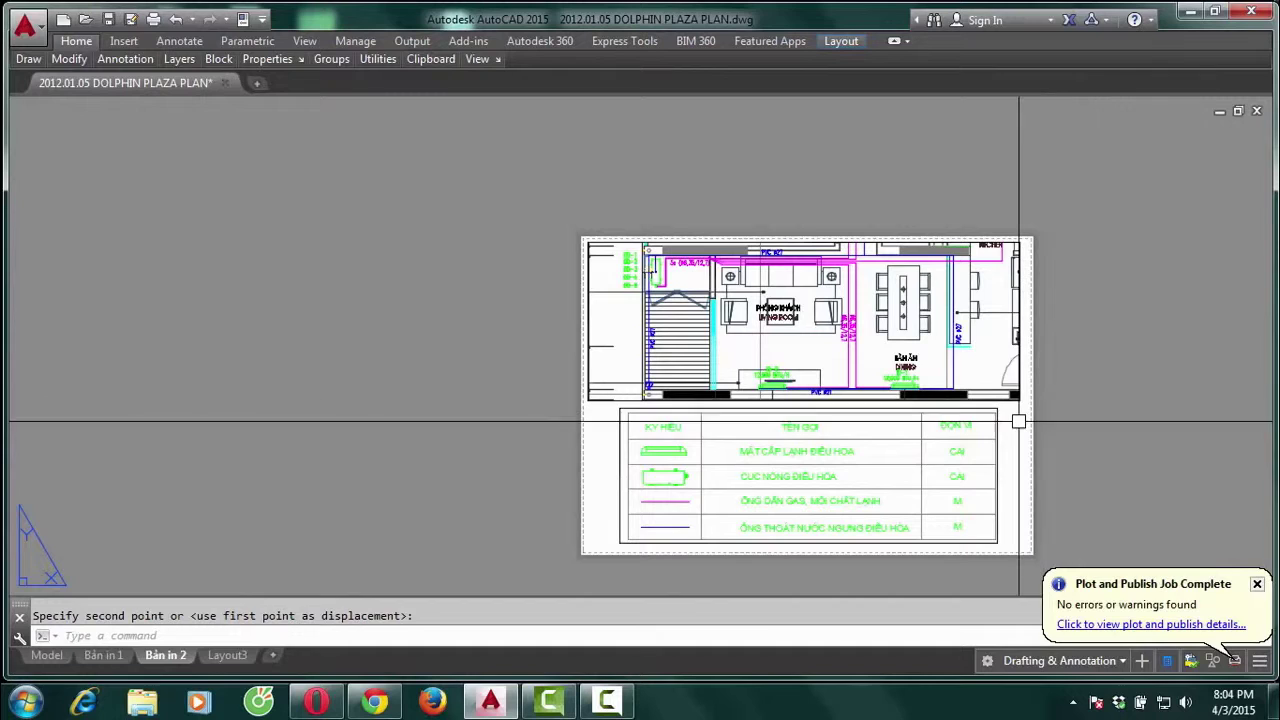
{"action": "scroll", "coordinate": [1057, 471], "scroll_direction": "up", "scroll_amount": 2}
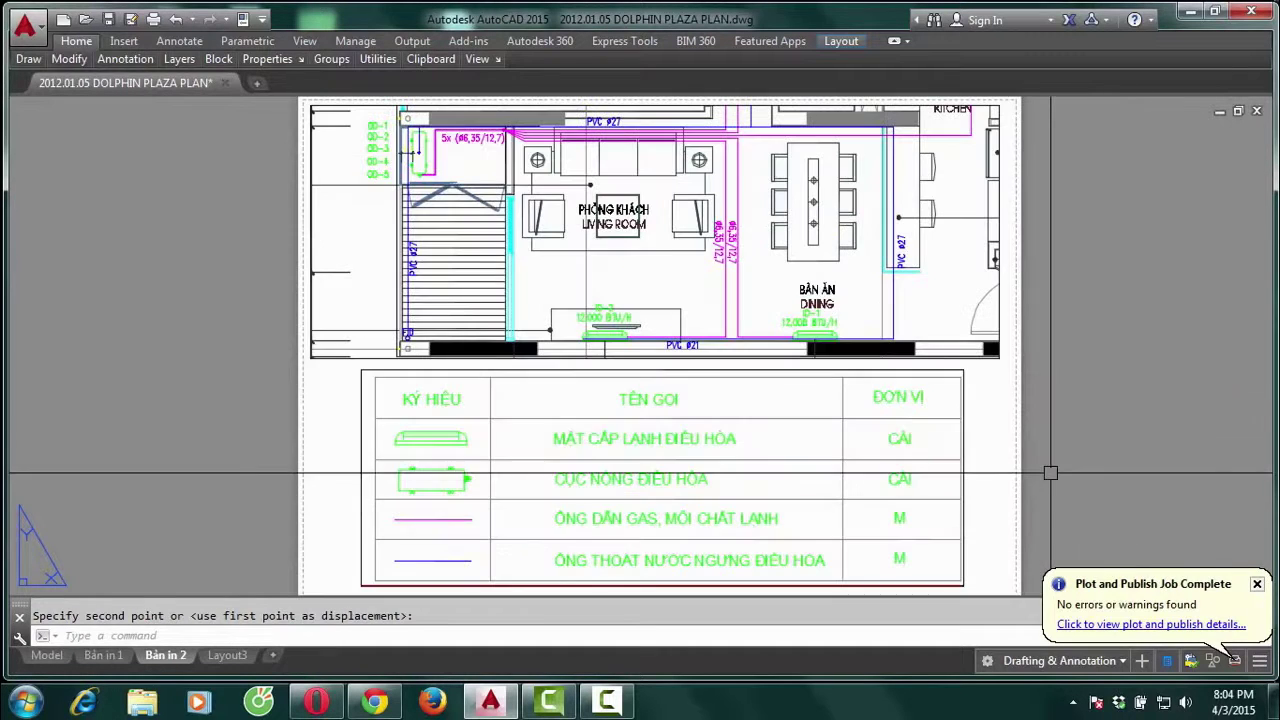
{"action": "key", "text": "Escape"}
{"action": "left_click", "coordinate": [996, 305]}
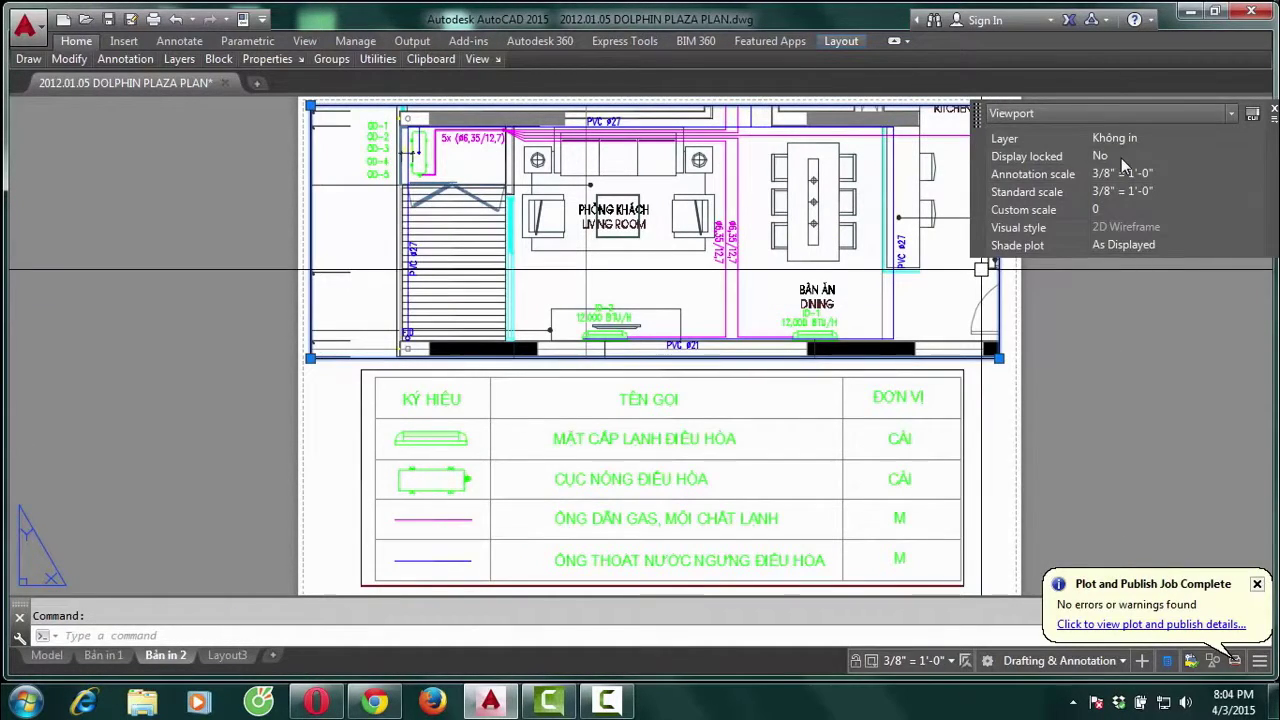
Set the plan viewport's Display locked to Yes
{"action": "left_click", "coordinate": [1121, 158]}
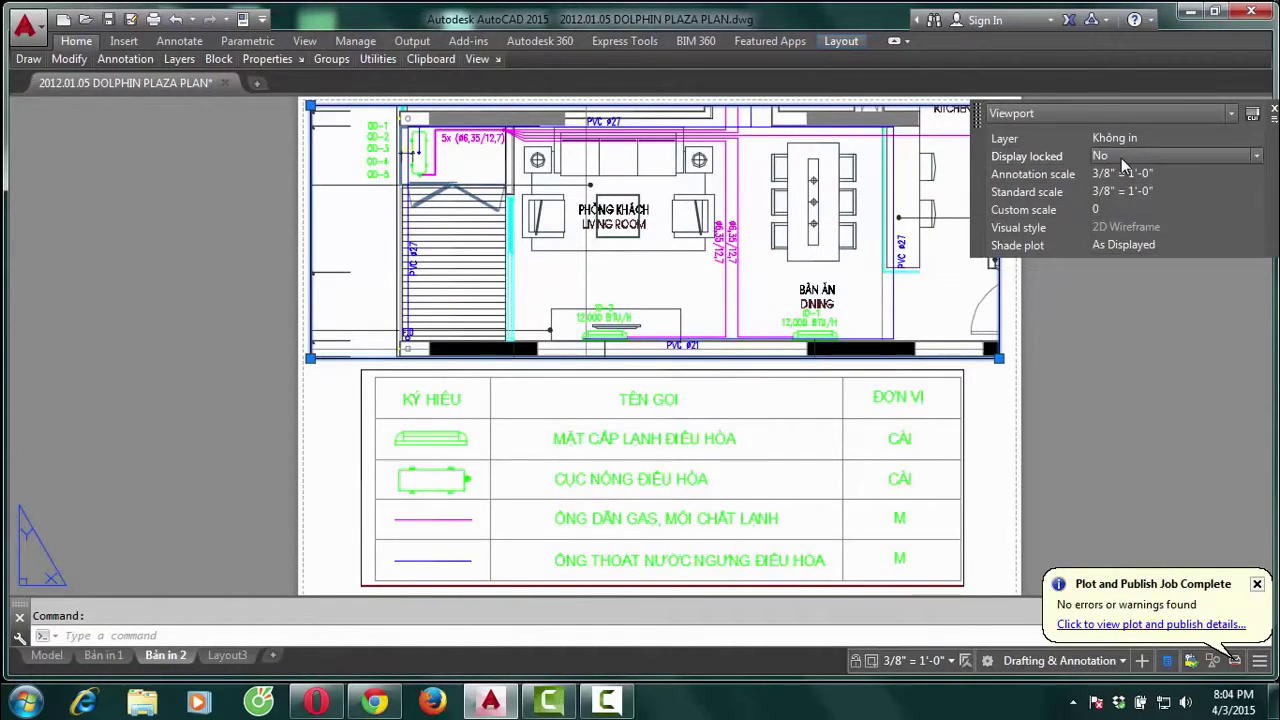
{"action": "left_click", "coordinate": [1256, 158]}
{"action": "left_click", "coordinate": [1200, 174]}
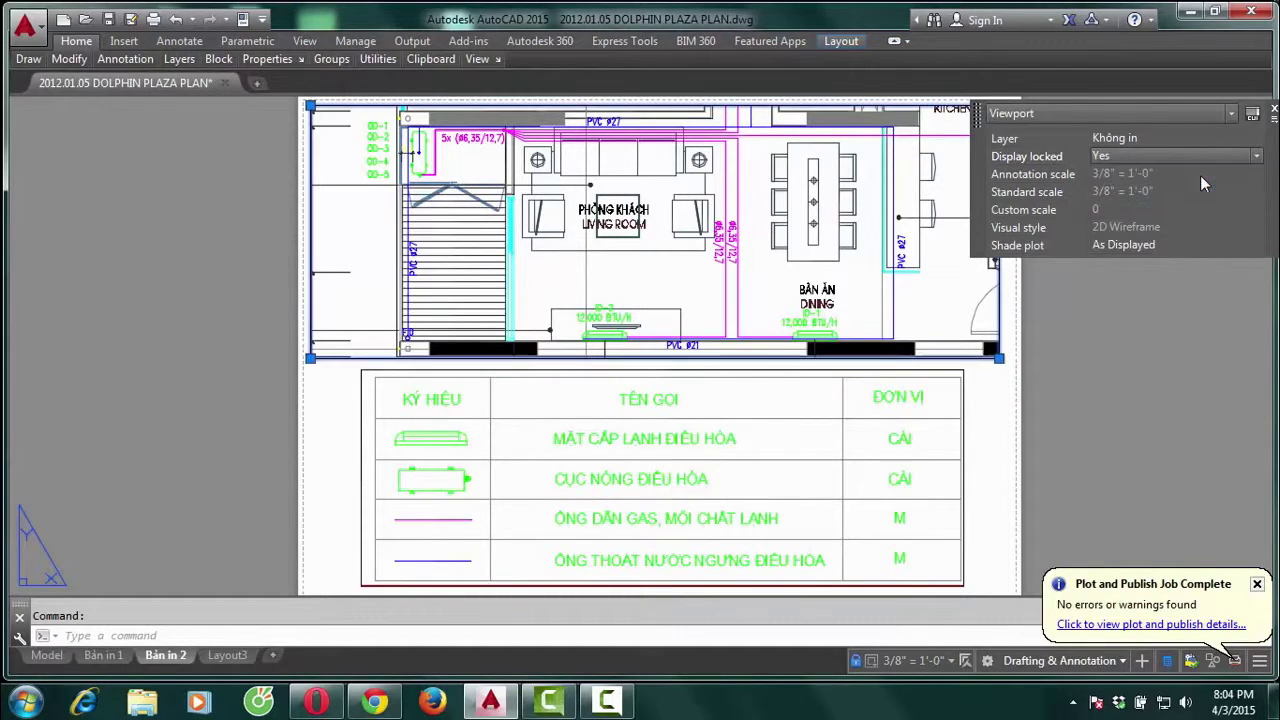
Select the legend table viewport and set its Display locked to Yes too
{"action": "left_click", "coordinate": [996, 462]}
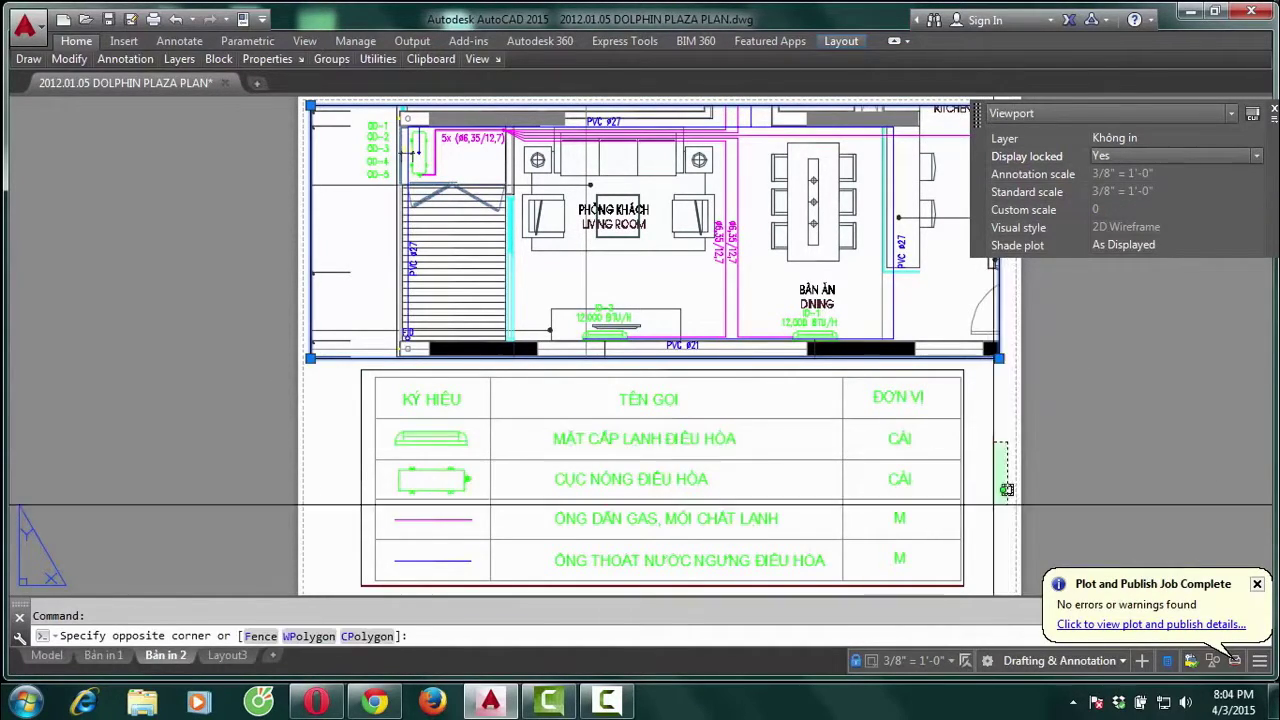
{"action": "key", "text": "Escape"}
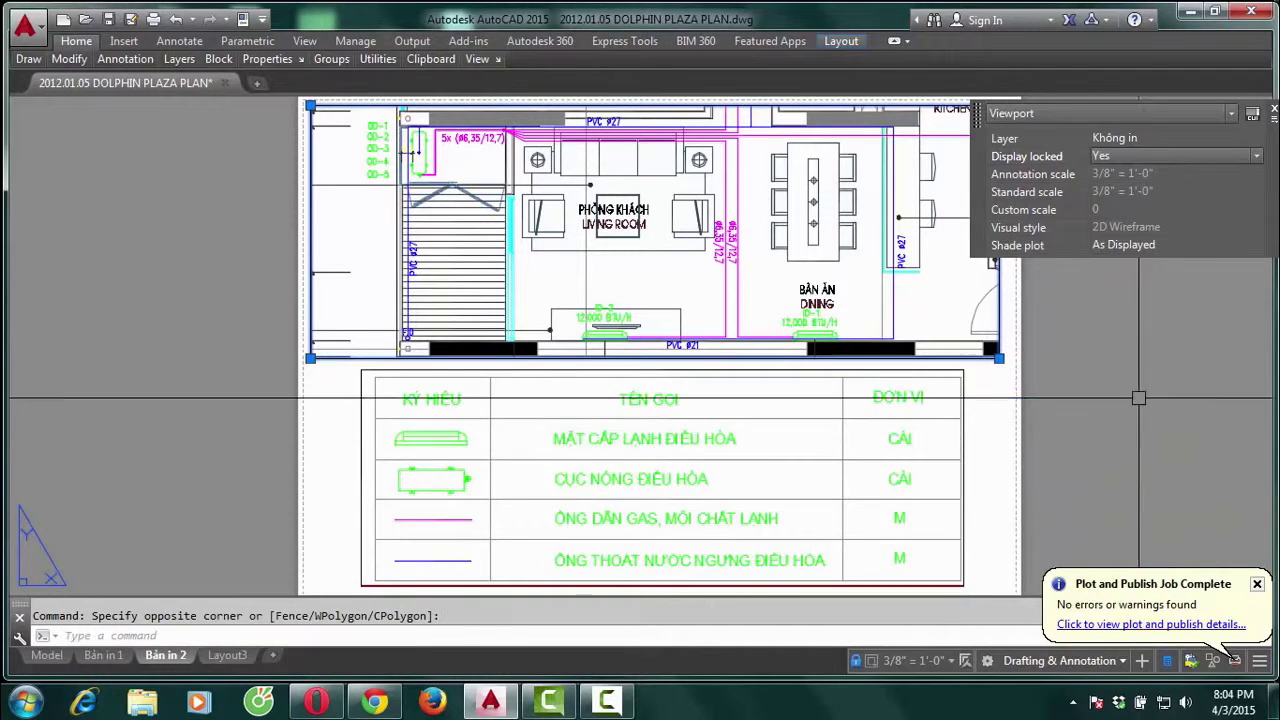
{"action": "left_click", "coordinate": [1090, 445]}
{"action": "left_click", "coordinate": [1142, 429]}
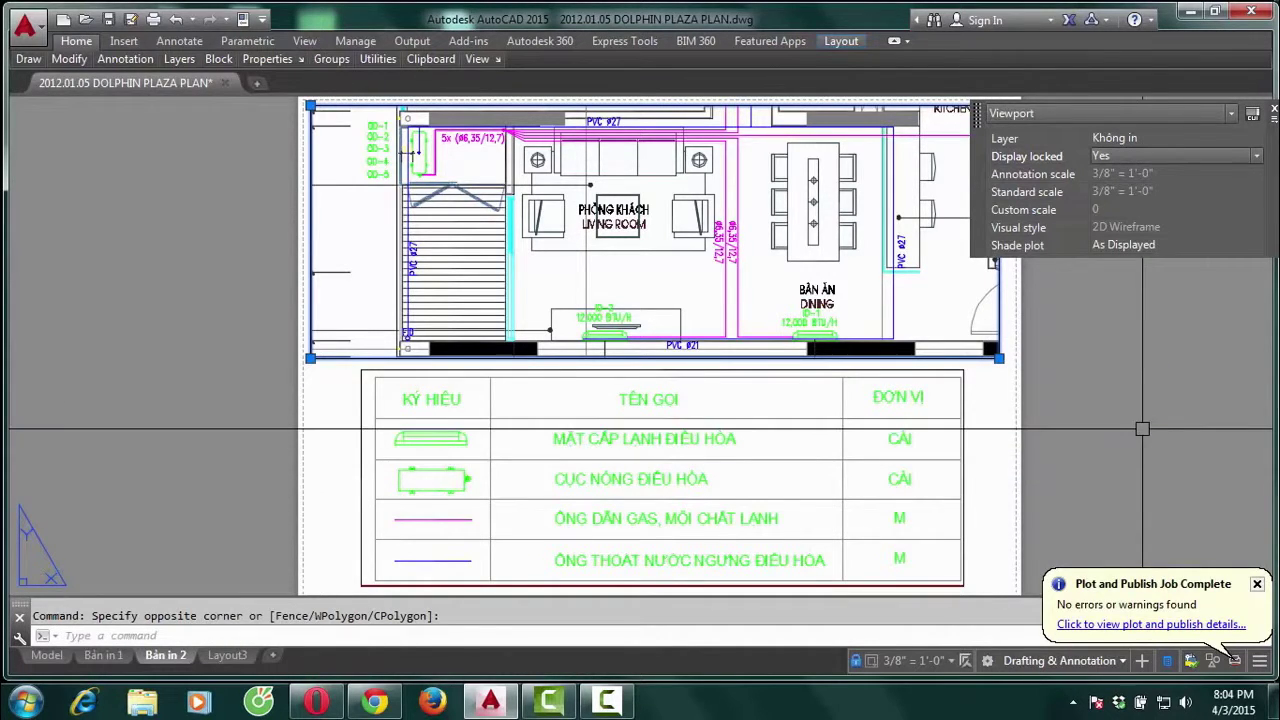
{"action": "left_click", "coordinate": [1273, 113]}
{"action": "left_click", "coordinate": [1158, 287]}
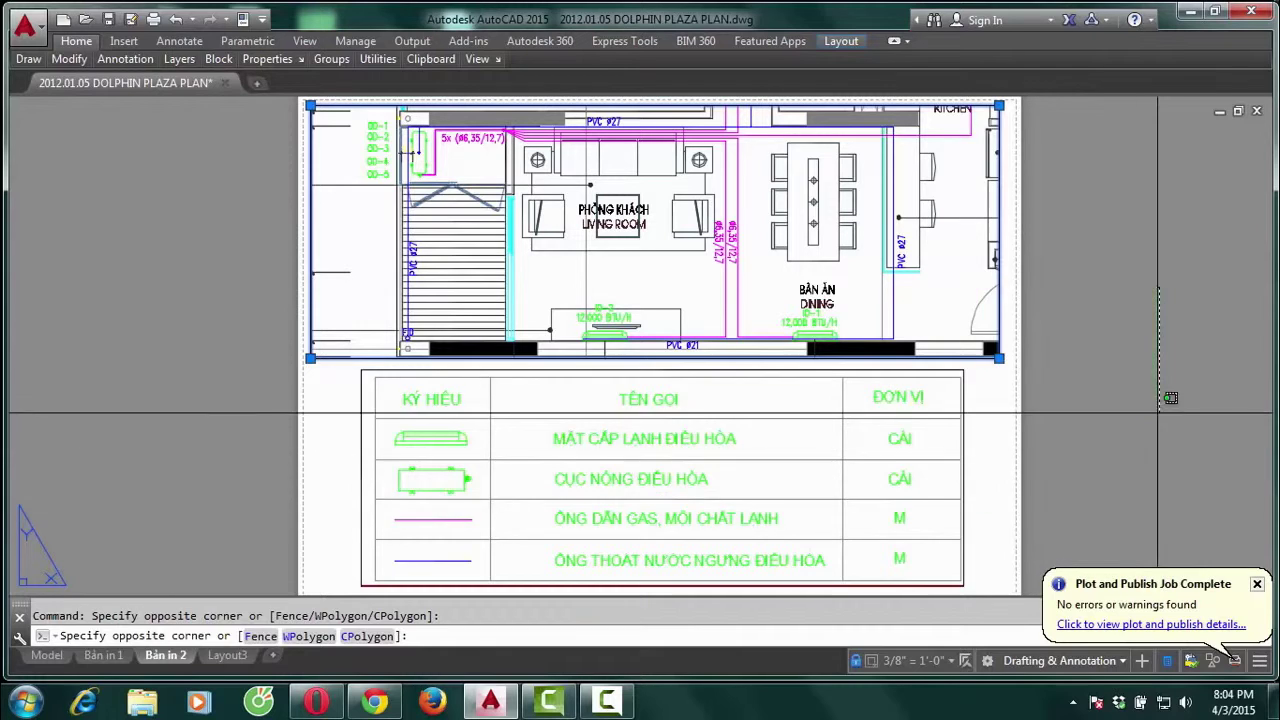
{"action": "left_click", "coordinate": [975, 485]}
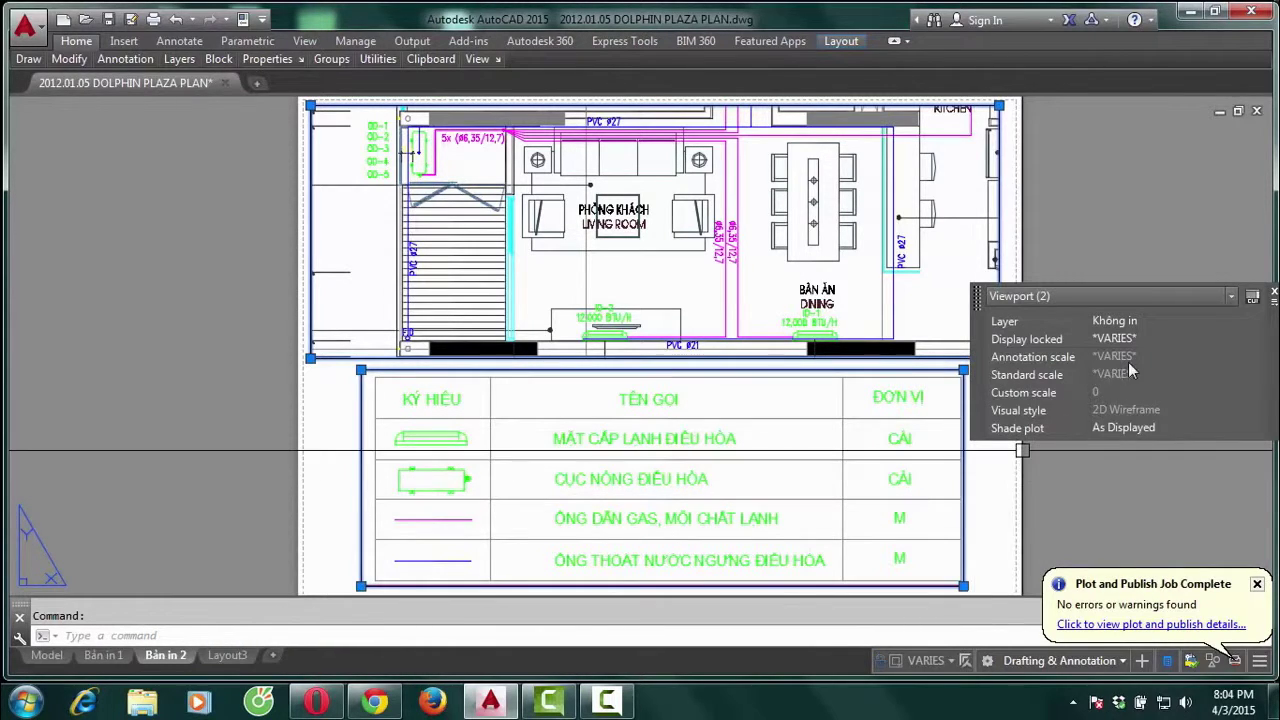
{"action": "key", "text": "Escape"}
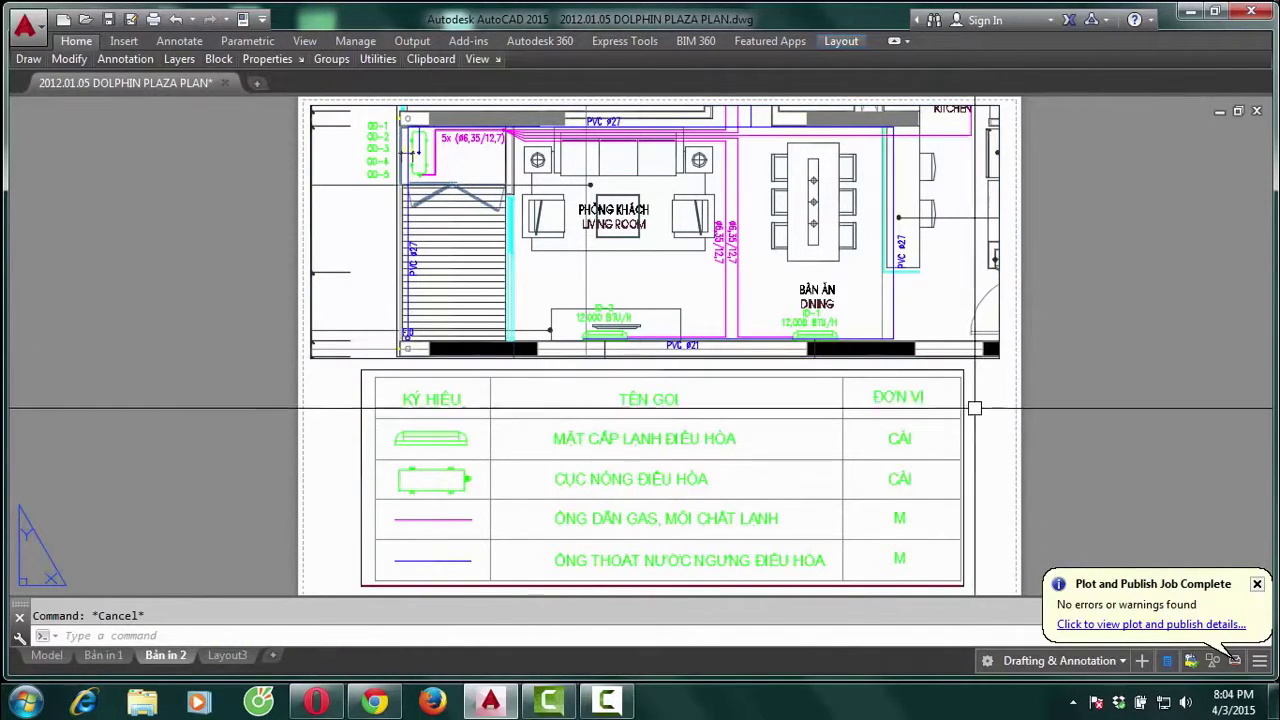
{"action": "left_click", "coordinate": [968, 401]}
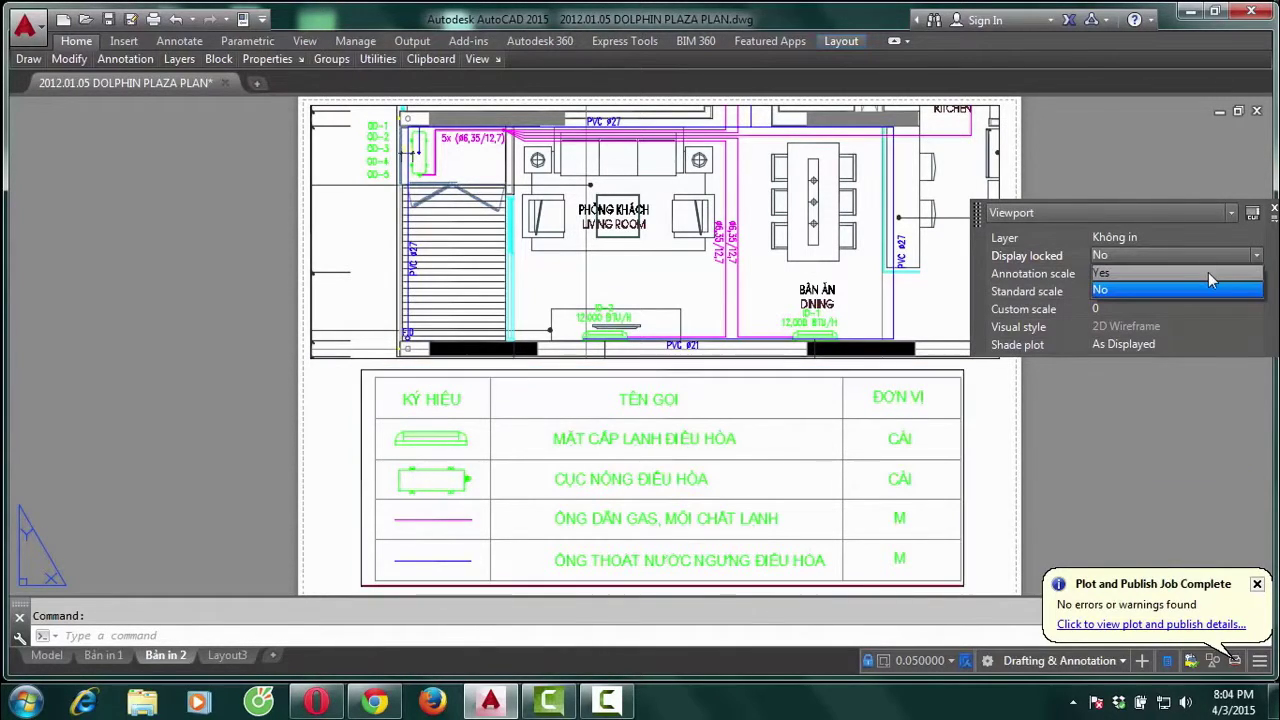
{"action": "left_click", "coordinate": [1208, 272]}
{"action": "left_click", "coordinate": [1114, 452]}
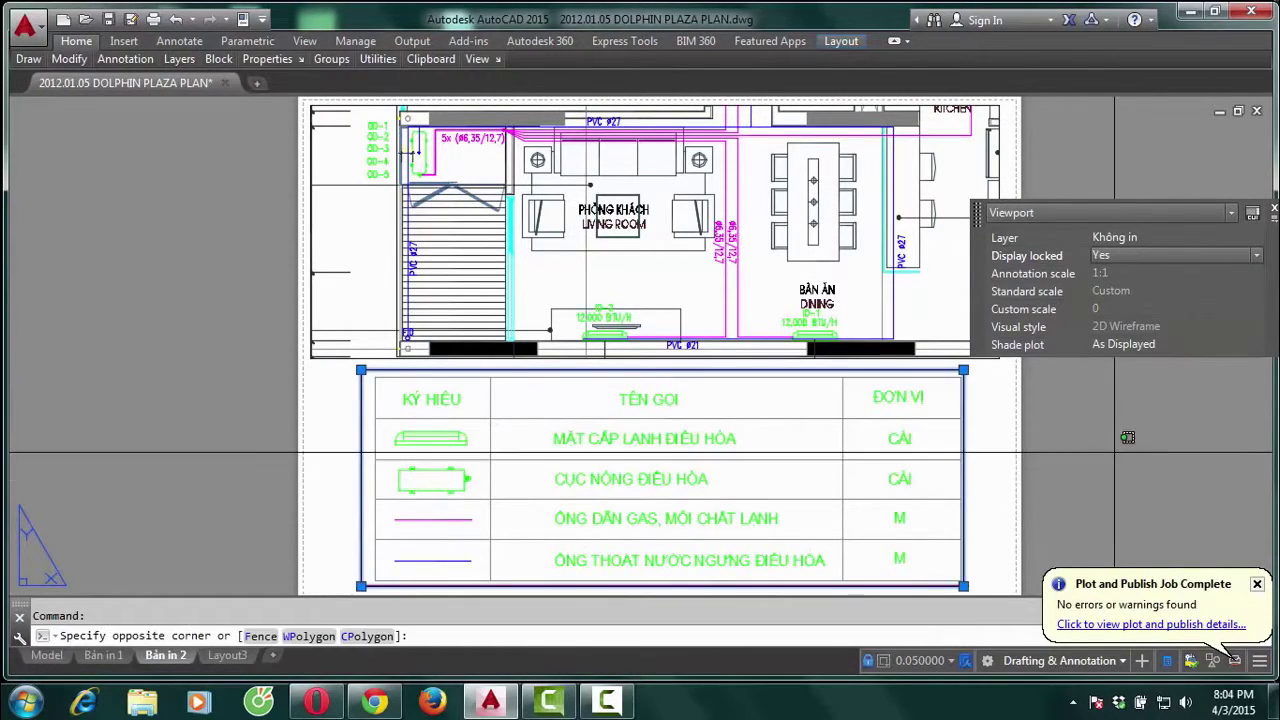
{"action": "left_click", "coordinate": [1274, 212]}
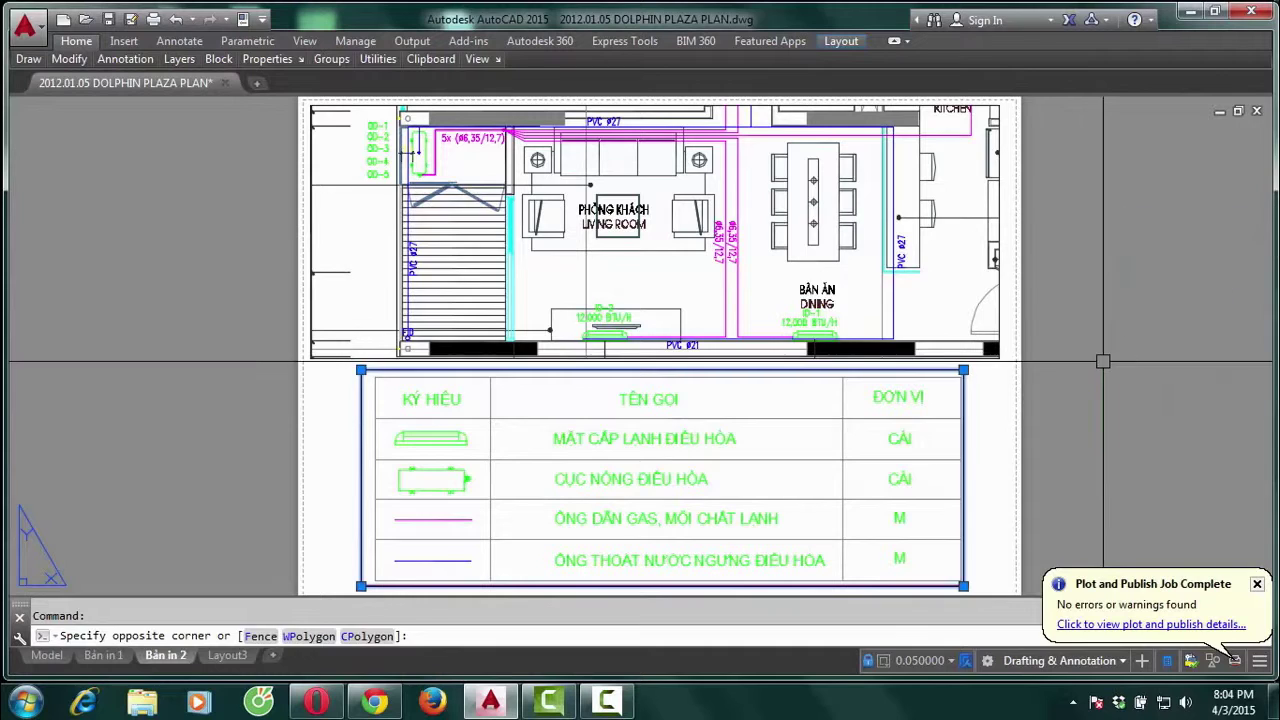
Enter the plan viewport's model space and try zooming
{"action": "double_click", "coordinate": [939, 290]}
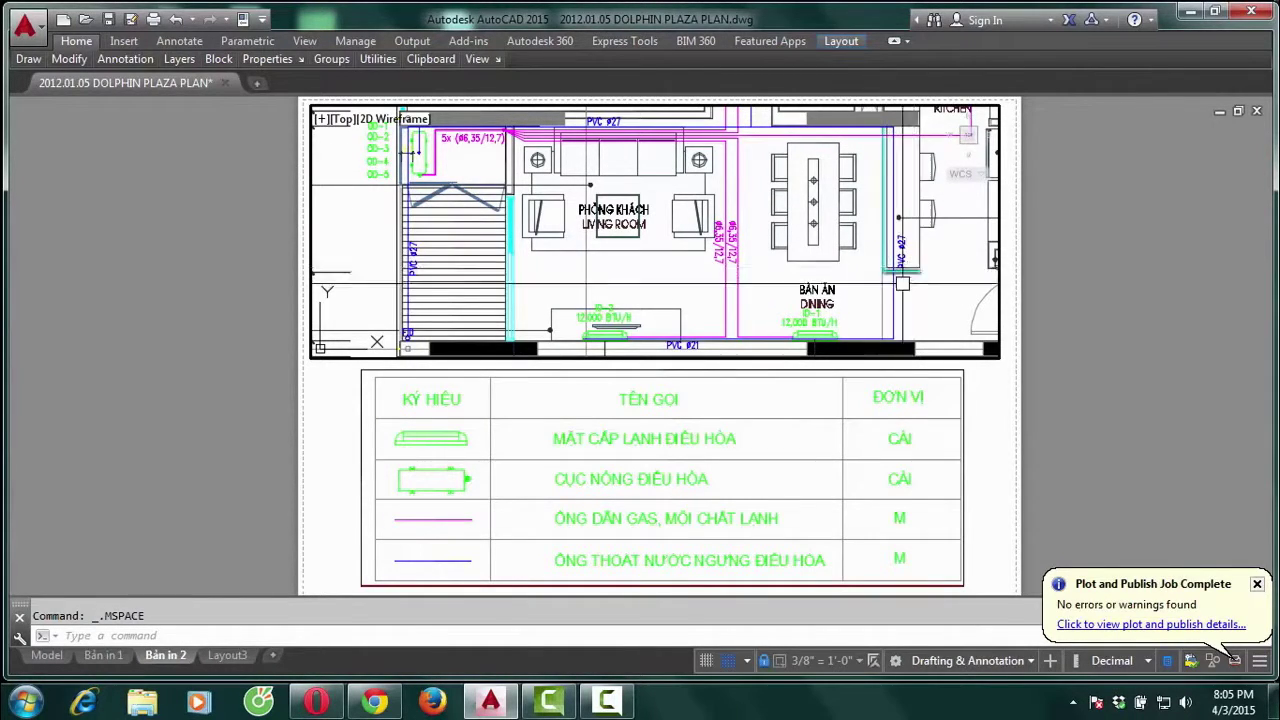
{"action": "scroll", "coordinate": [902, 283], "scroll_direction": "down", "scroll_amount": 4}
{"action": "scroll", "coordinate": [907, 255], "scroll_direction": "up", "scroll_amount": 5}
Scroll-zoom to confirm the locked plan view doesn't change, then return to paper space
{"action": "scroll", "coordinate": [908, 265], "scroll_direction": "up", "scroll_amount": 3}
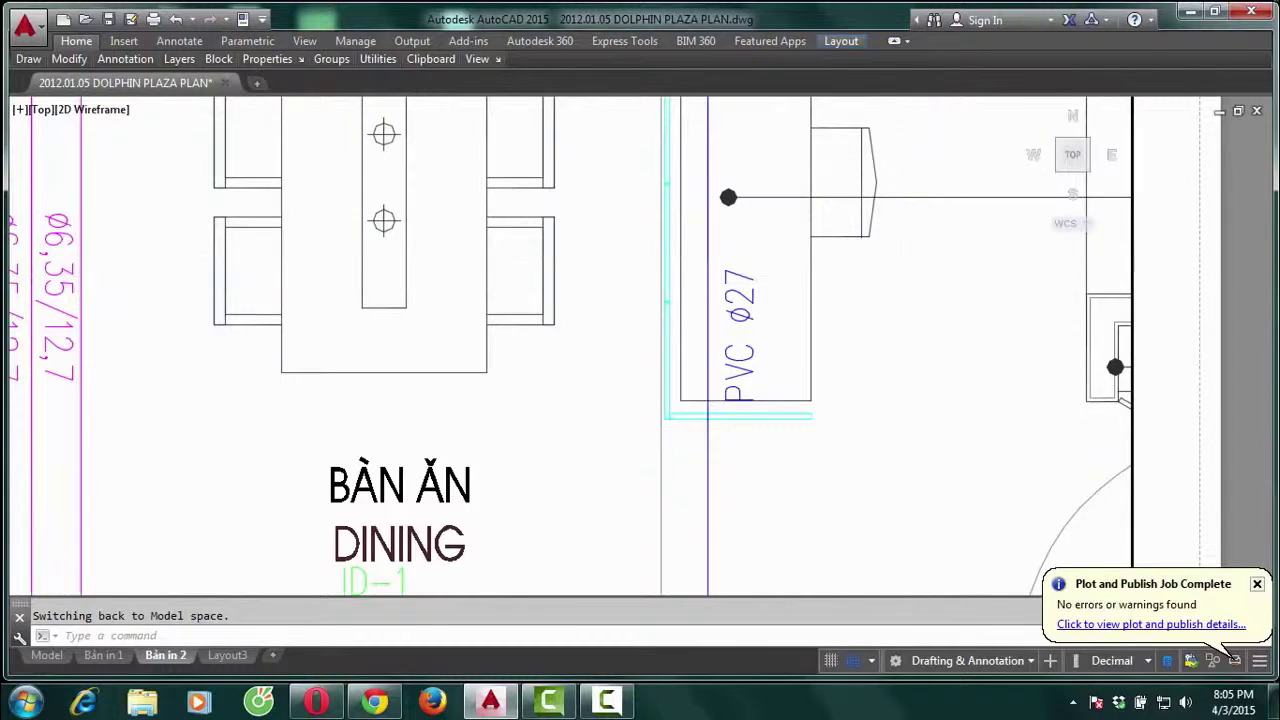
{"action": "scroll", "coordinate": [910, 285], "scroll_direction": "down", "scroll_amount": 6}
{"action": "scroll", "coordinate": [912, 297], "scroll_direction": "up", "scroll_amount": 5}
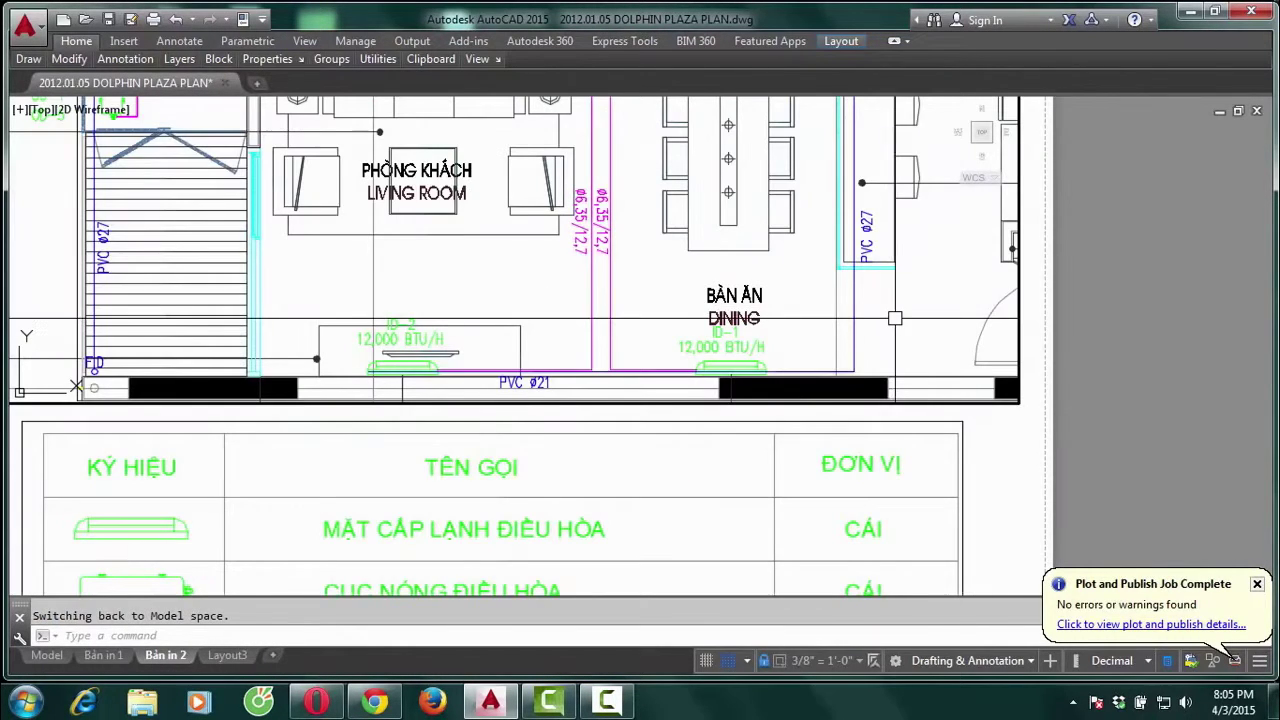
{"action": "scroll", "coordinate": [928, 316], "scroll_direction": "down", "scroll_amount": 5}
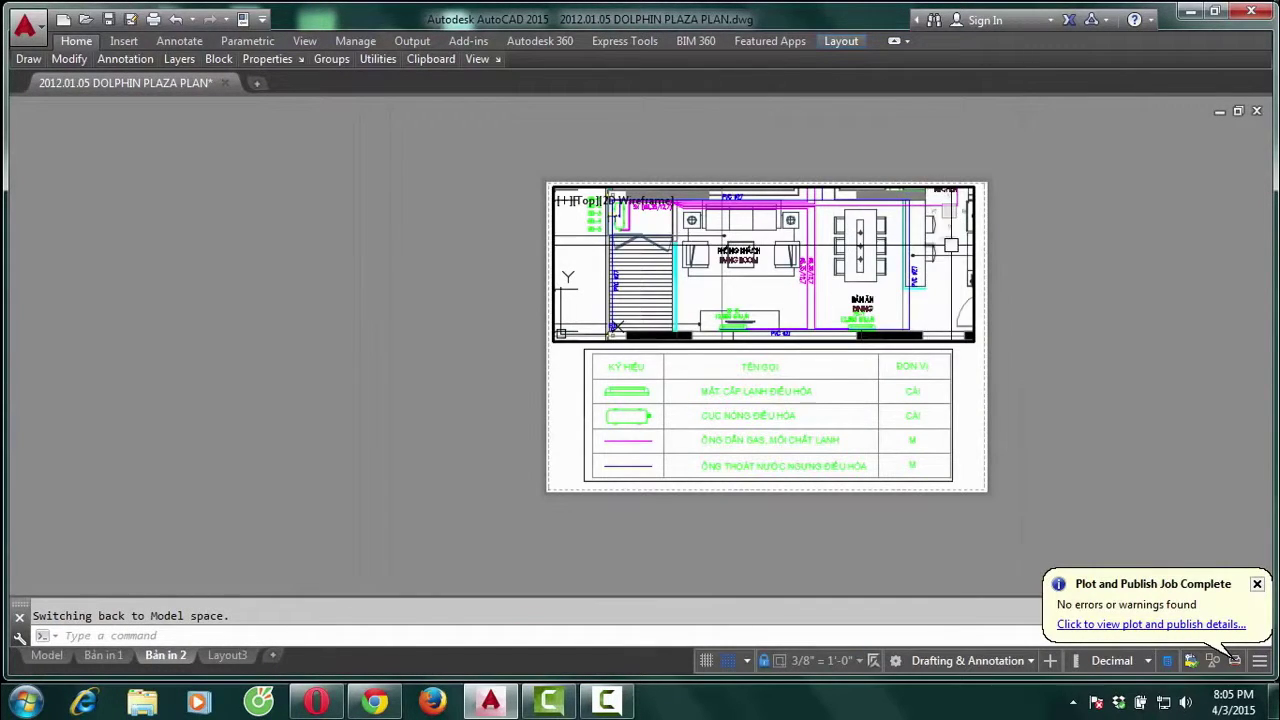
{"action": "scroll", "coordinate": [935, 290], "scroll_direction": "up", "scroll_amount": 2}
{"action": "scroll", "coordinate": [951, 245], "scroll_direction": "up", "scroll_amount": 4}
{"action": "scroll", "coordinate": [951, 245], "scroll_direction": "down", "scroll_amount": 8}
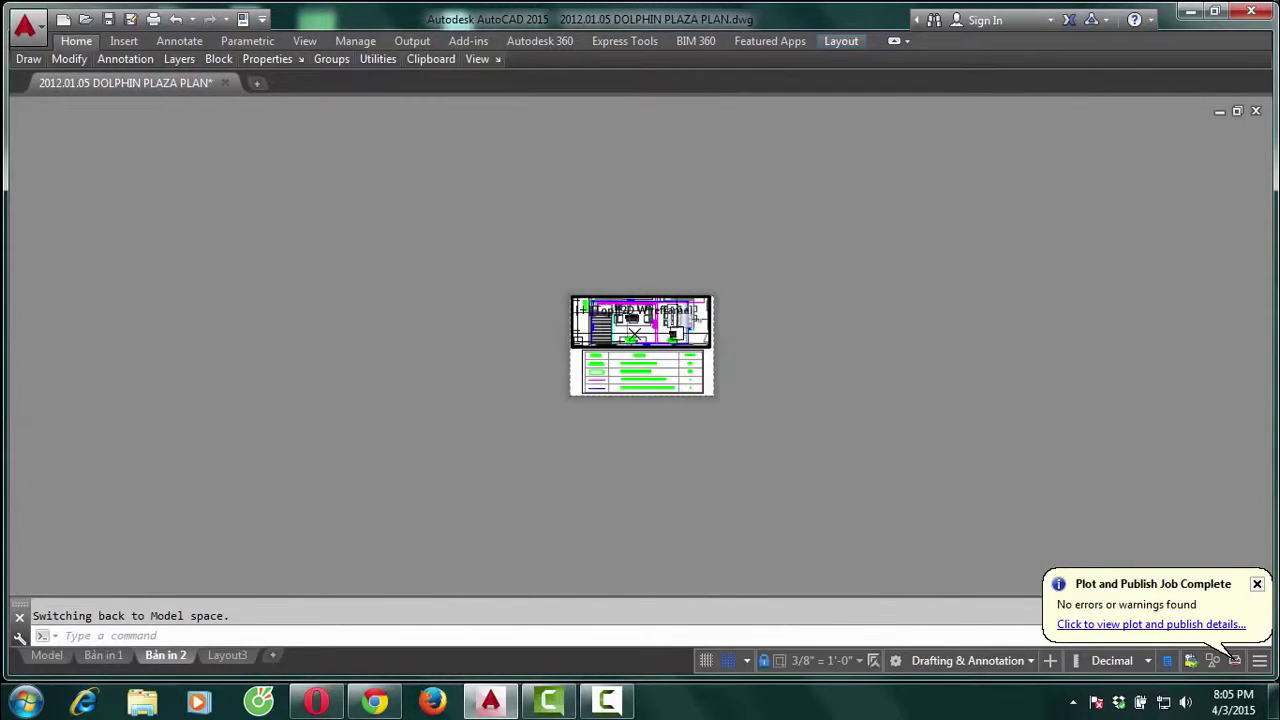
{"action": "scroll", "coordinate": [636, 342], "scroll_direction": "up", "scroll_amount": 9}
{"action": "scroll", "coordinate": [546, 416], "scroll_direction": "down", "scroll_amount": 2}
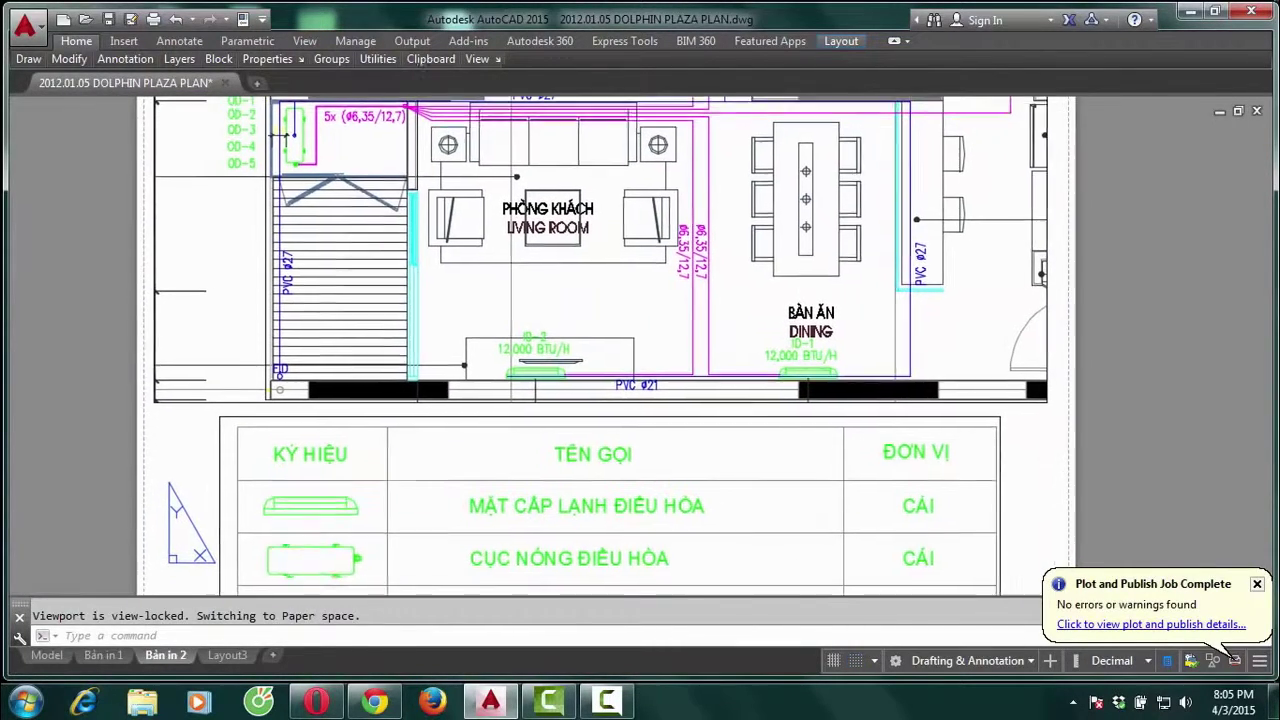
{"action": "scroll", "coordinate": [884, 345], "scroll_direction": "down", "scroll_amount": 2}
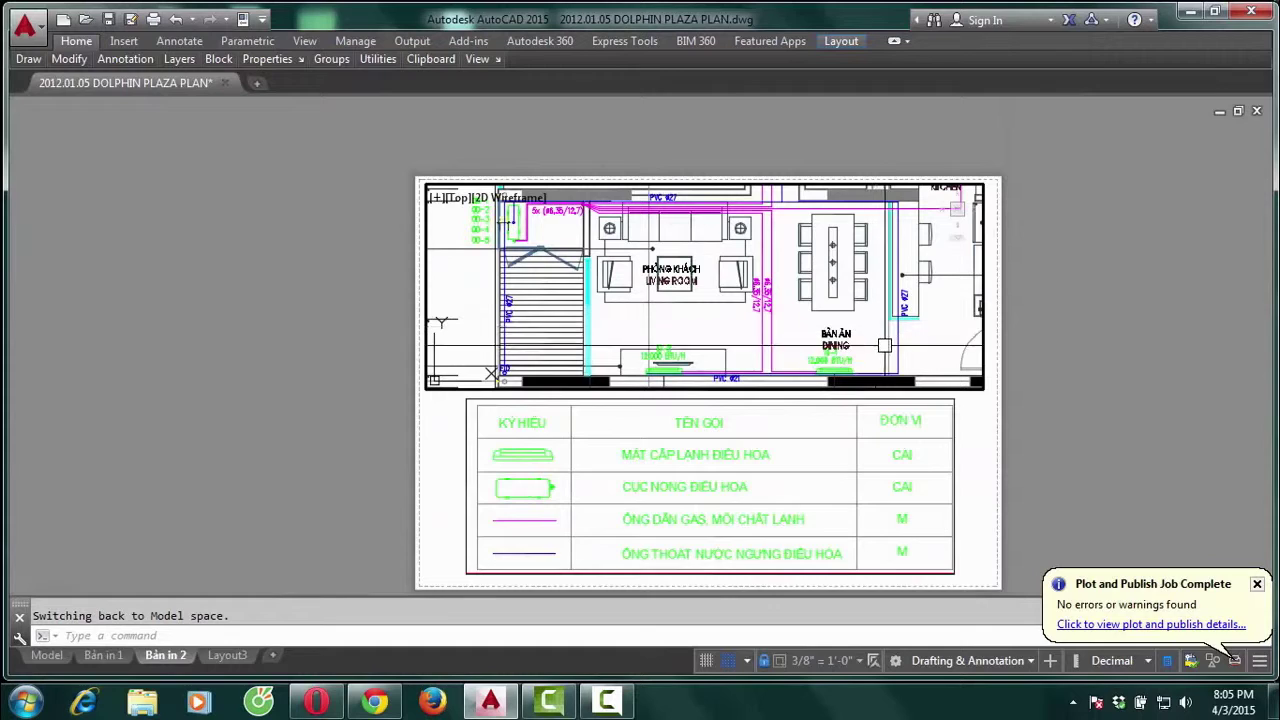
{"action": "double_click", "coordinate": [1143, 330]}
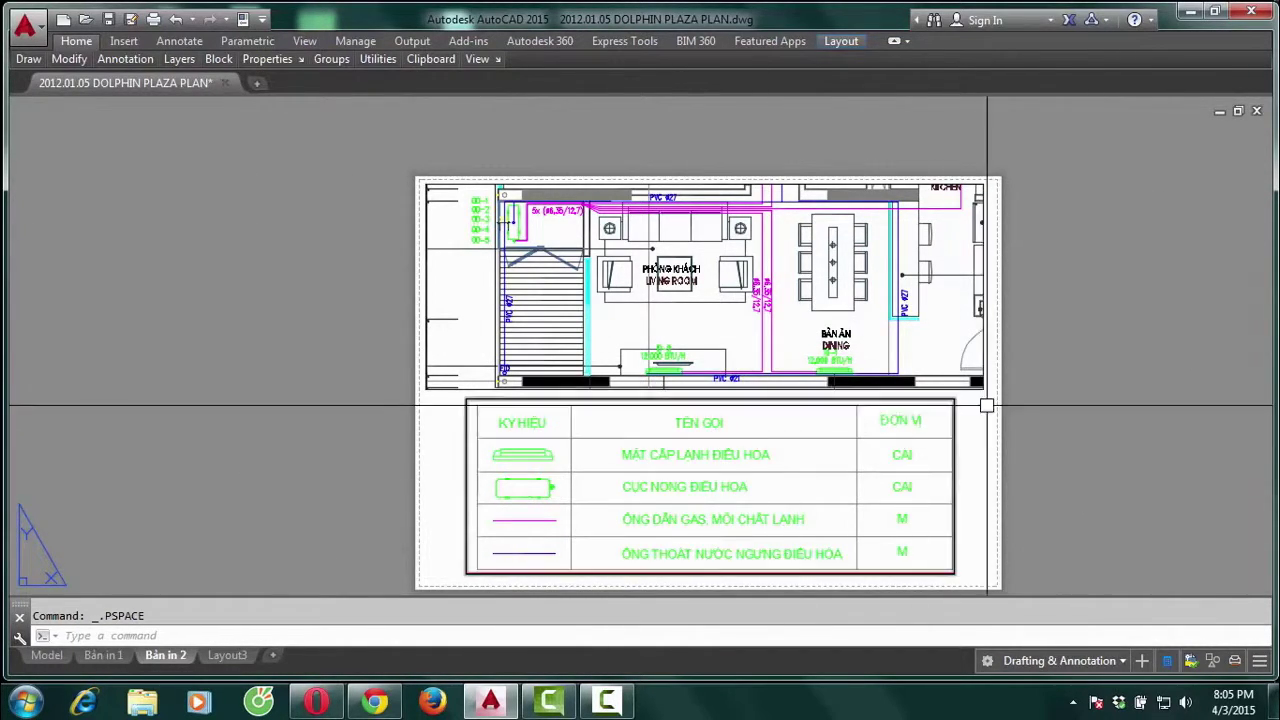
Maximize the plan viewport and restore it back onto the sheet
{"action": "scroll", "coordinate": [1046, 330], "scroll_direction": "up", "scroll_amount": 3}
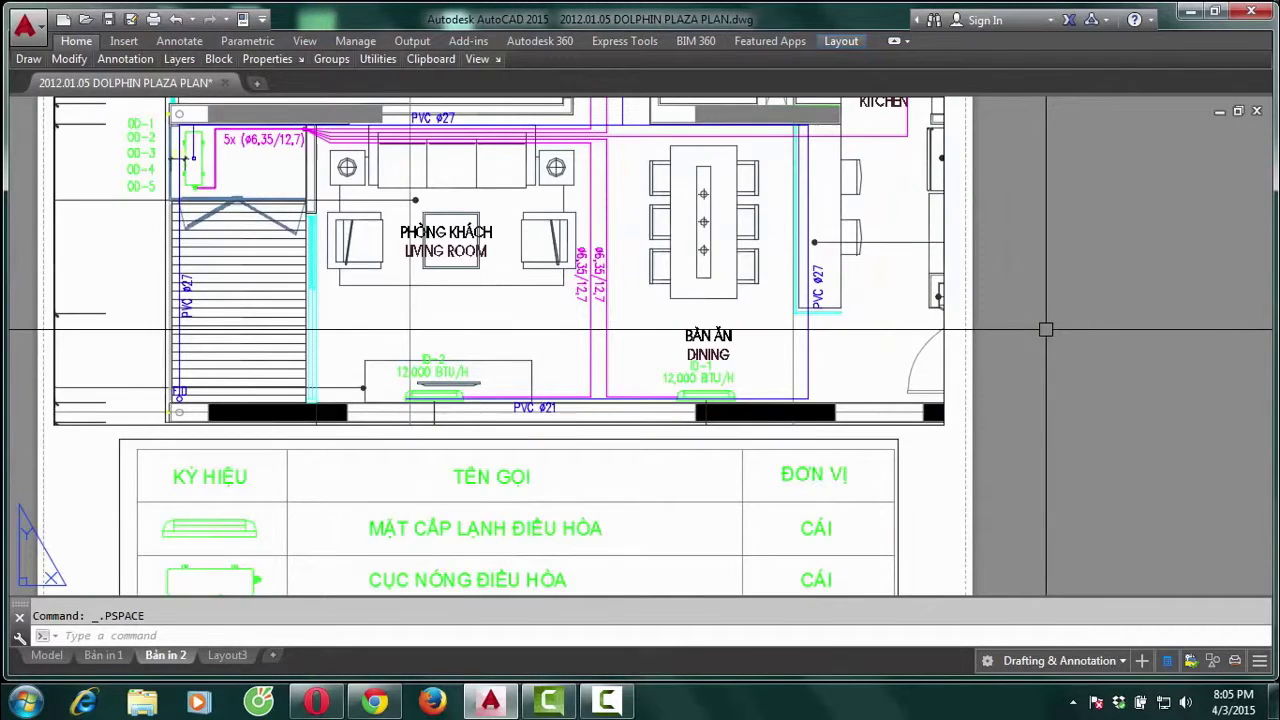
{"action": "scroll", "coordinate": [1047, 331], "scroll_direction": "down", "scroll_amount": 3}
{"action": "double_click", "coordinate": [985, 340]}
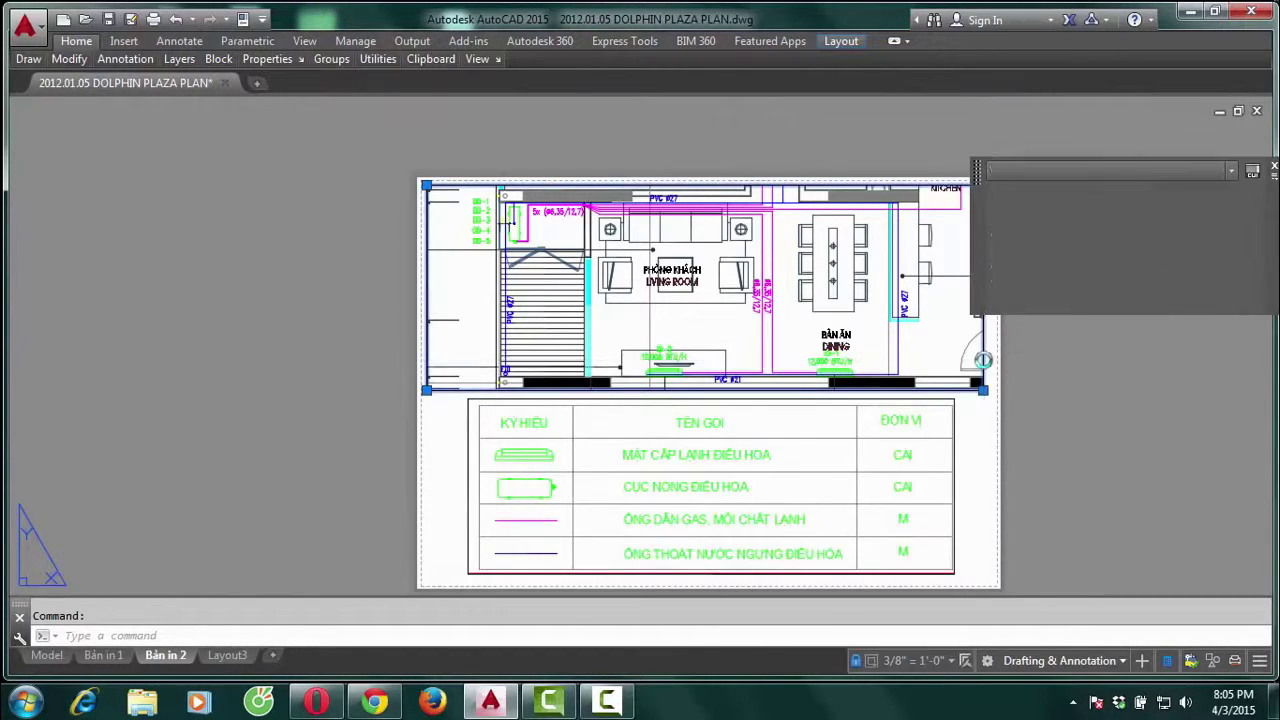
{"action": "key", "text": "Escape"}
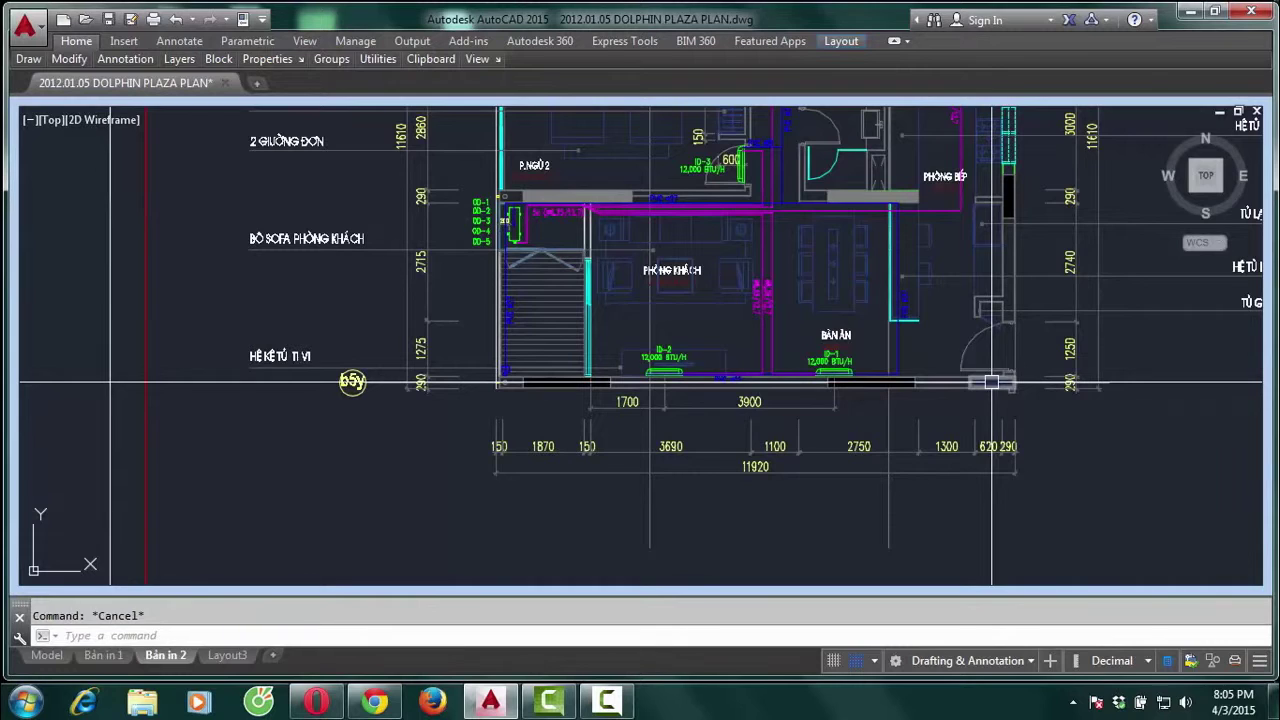
{"action": "double_click", "coordinate": [991, 381]}
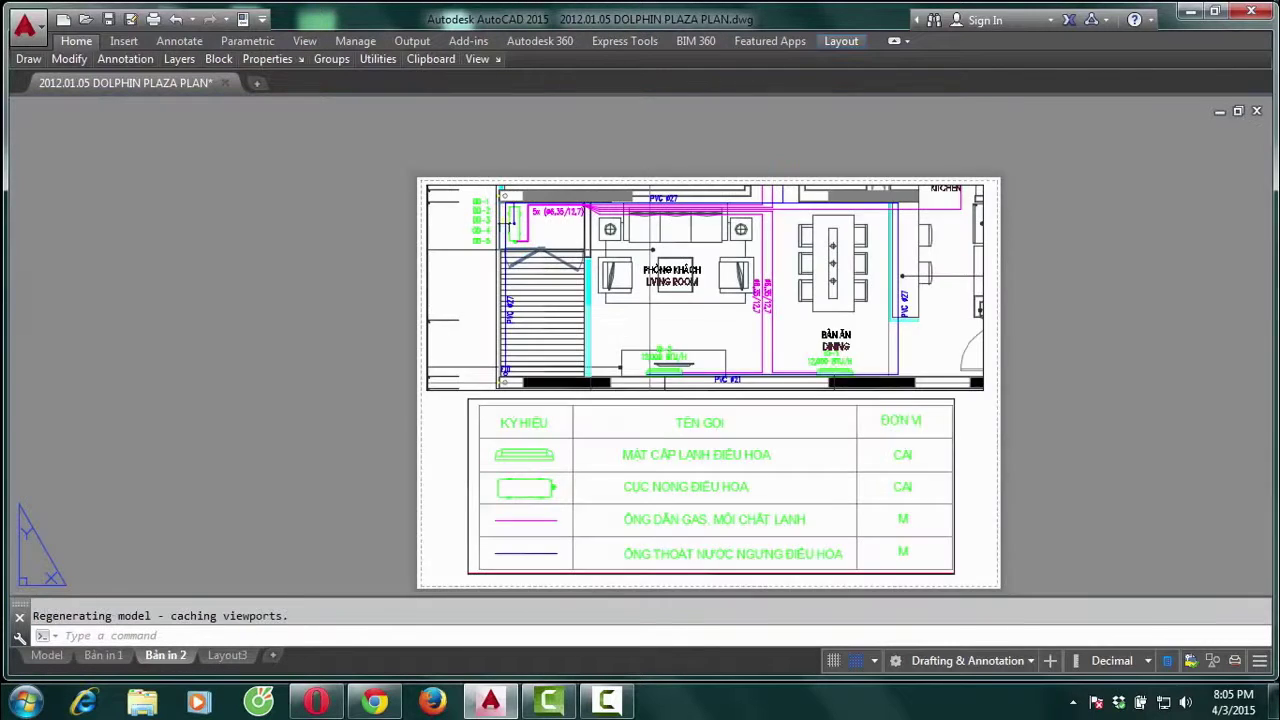
Pull the plan viewport's bottom-right and top-left corners inward to match the legend table's width
{"action": "left_click", "coordinate": [987, 354]}
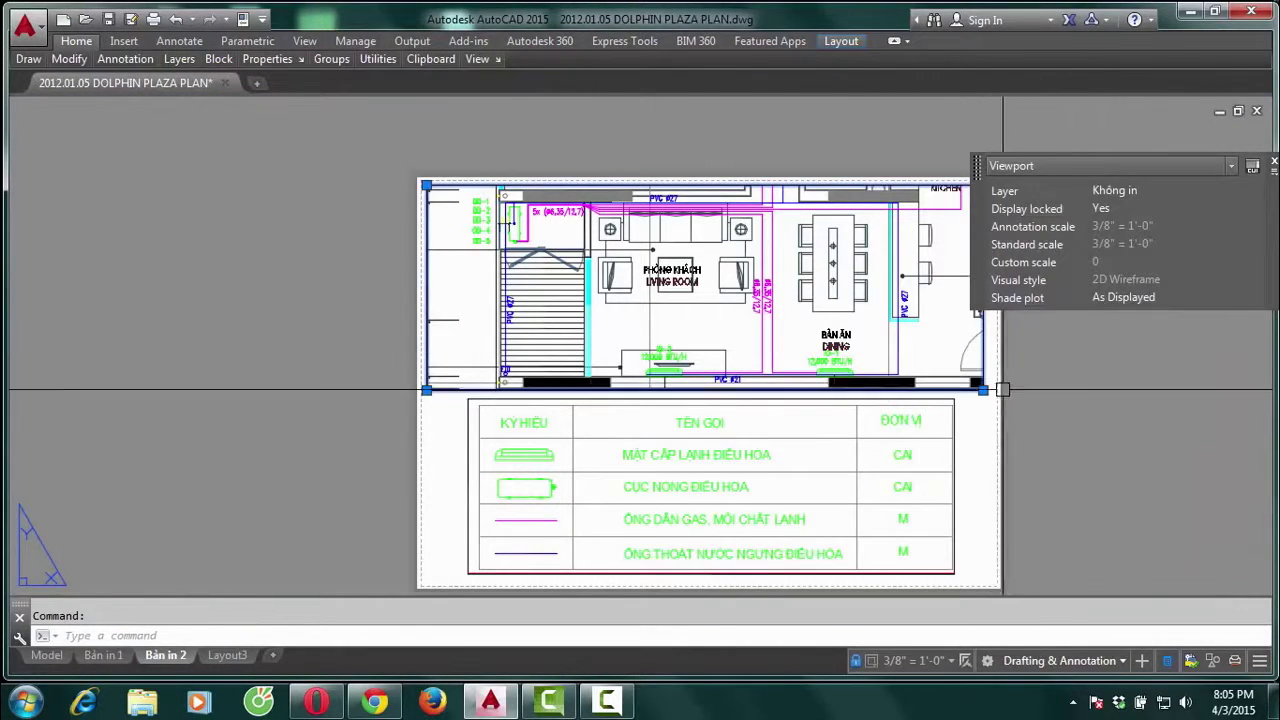
{"action": "left_click", "coordinate": [983, 390]}
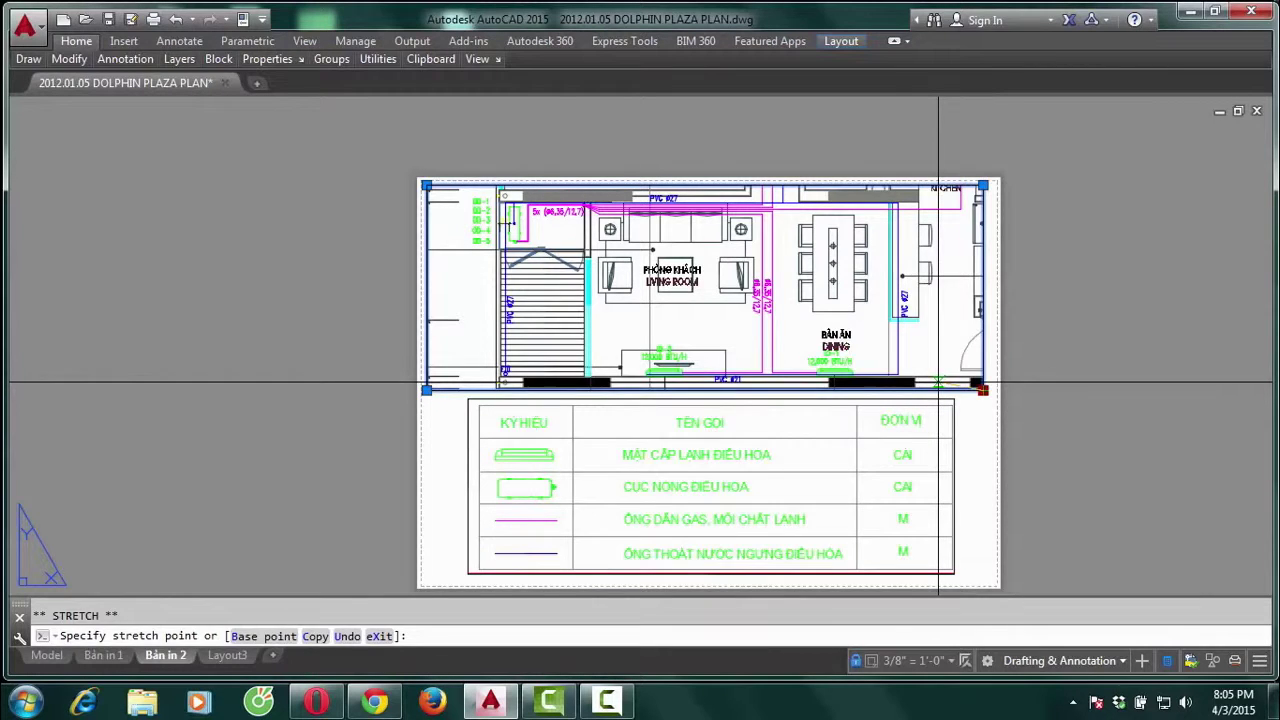
{"action": "left_click", "coordinate": [938, 381]}
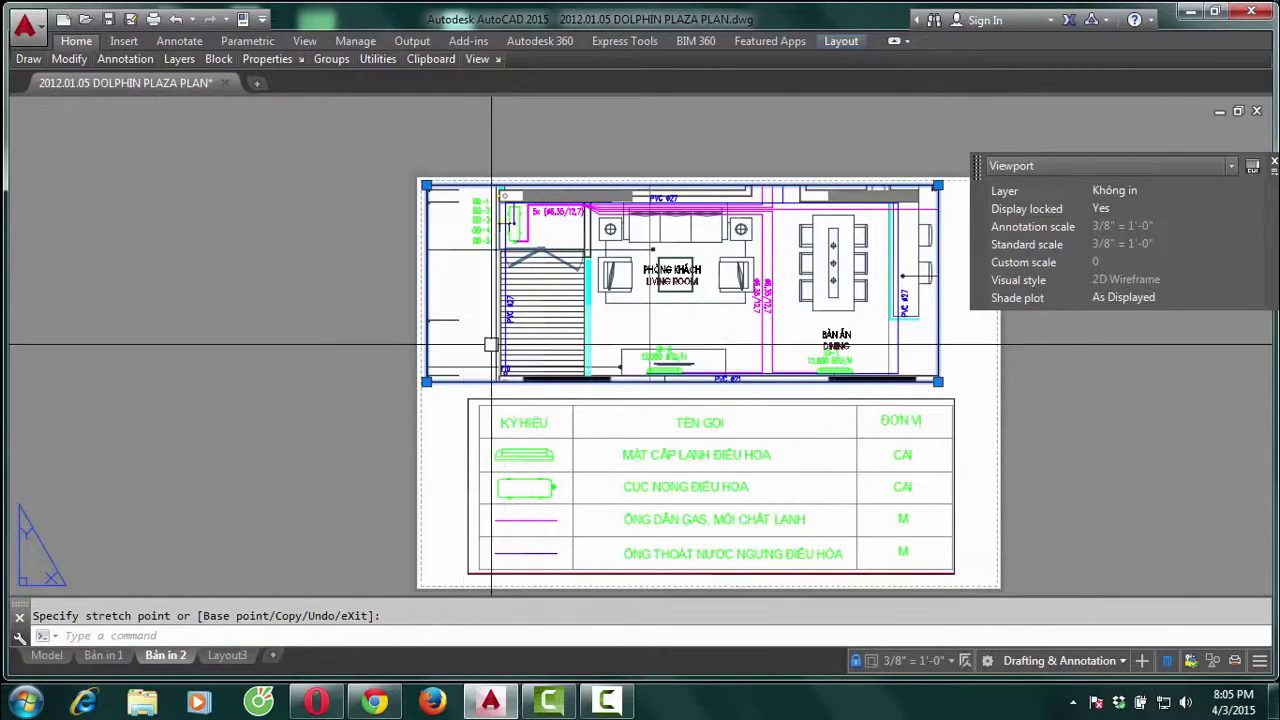
{"action": "left_click", "coordinate": [427, 184]}
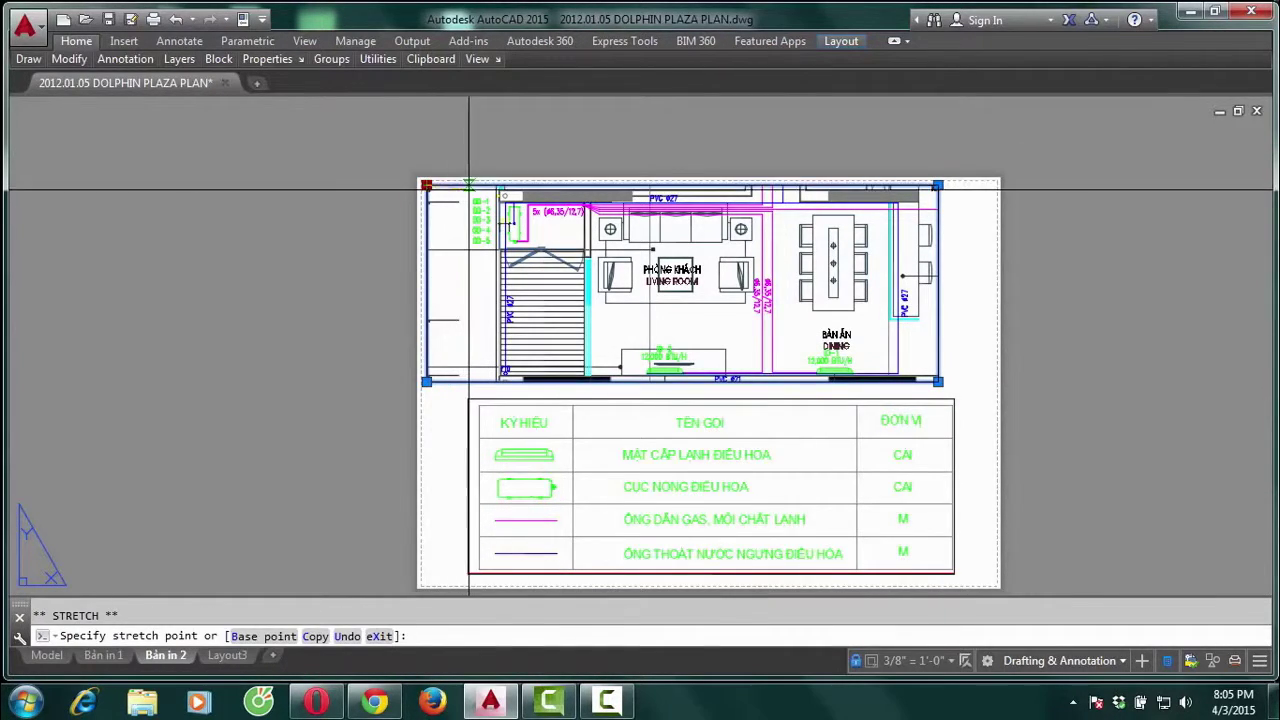
{"action": "left_click", "coordinate": [469, 189]}
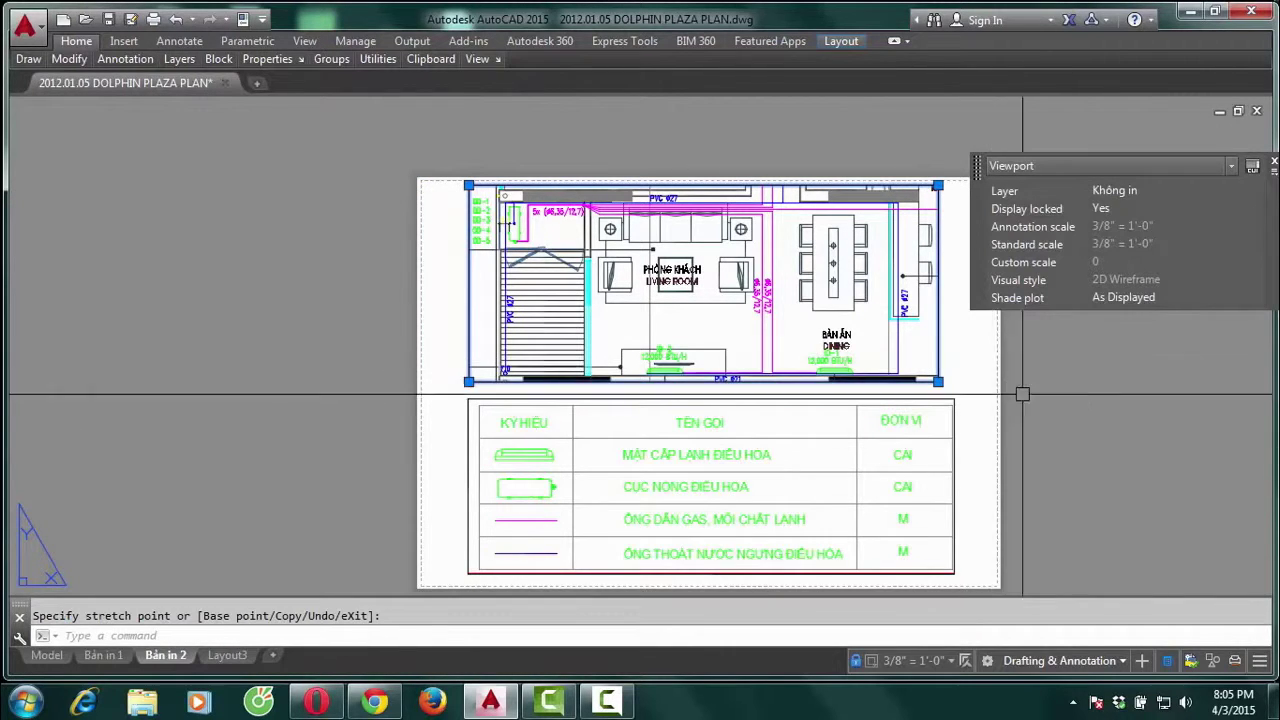
{"action": "left_click", "coordinate": [1086, 378]}
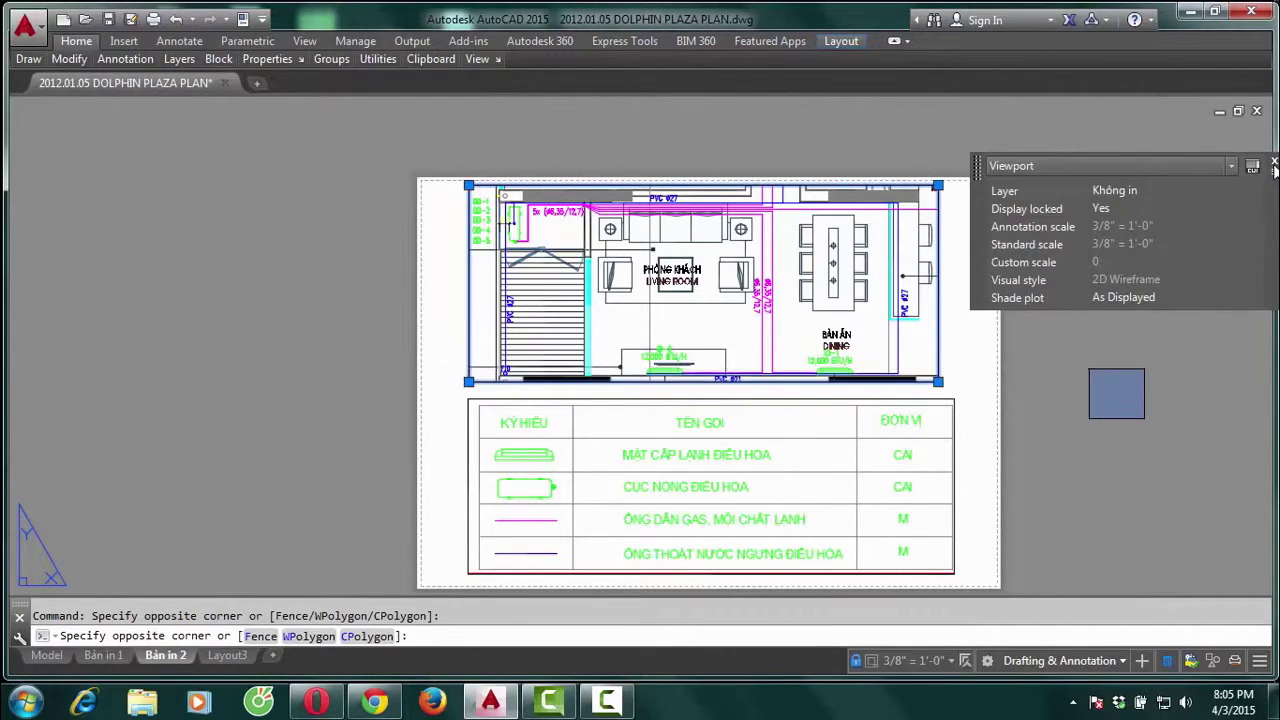
{"action": "key", "text": "Escape"}
{"action": "scroll", "coordinate": [975, 300], "scroll_direction": "down", "scroll_amount": 2}
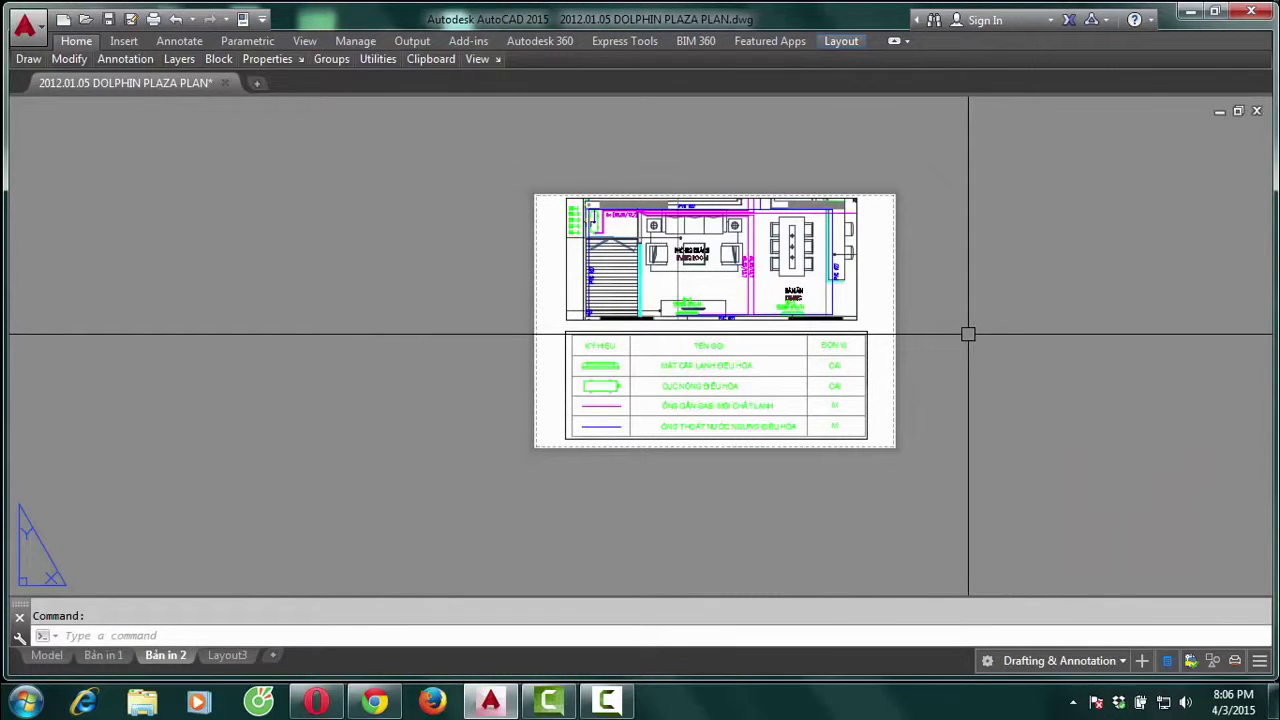
{"action": "key", "text": "ctrl+p"}
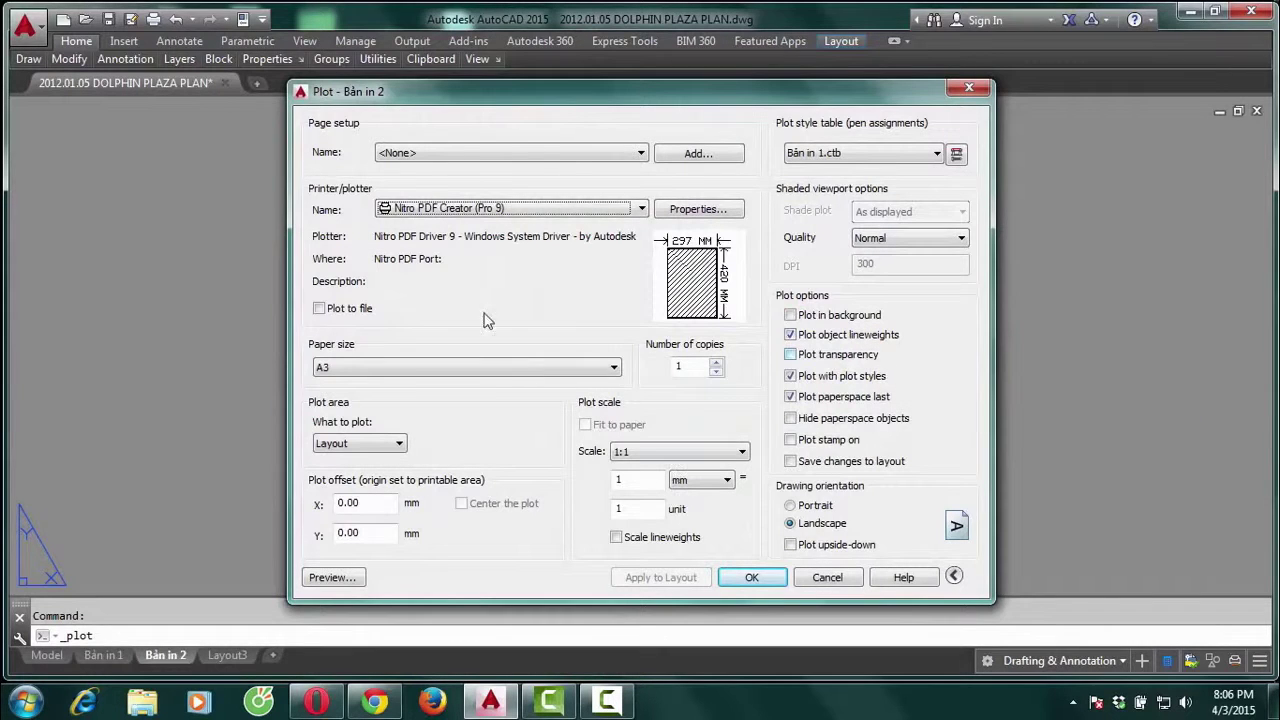
{"action": "left_click", "coordinate": [343, 578]}
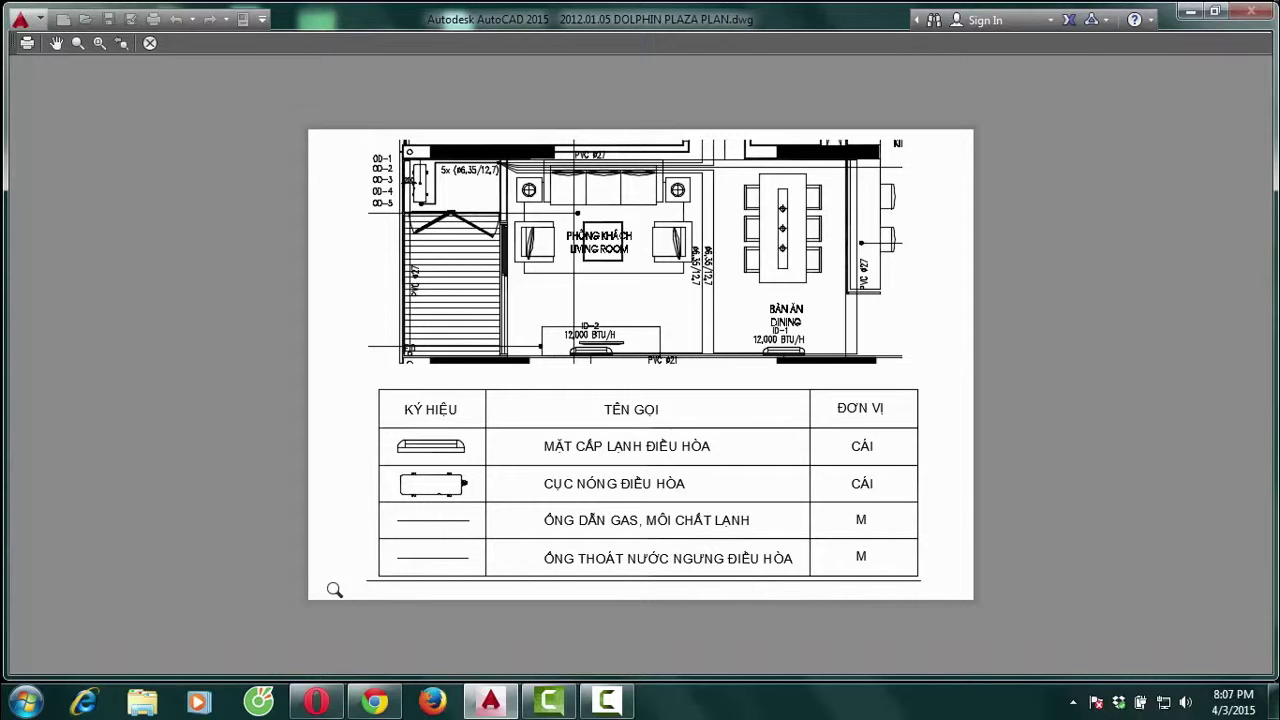
{"action": "key", "text": "Escape"}
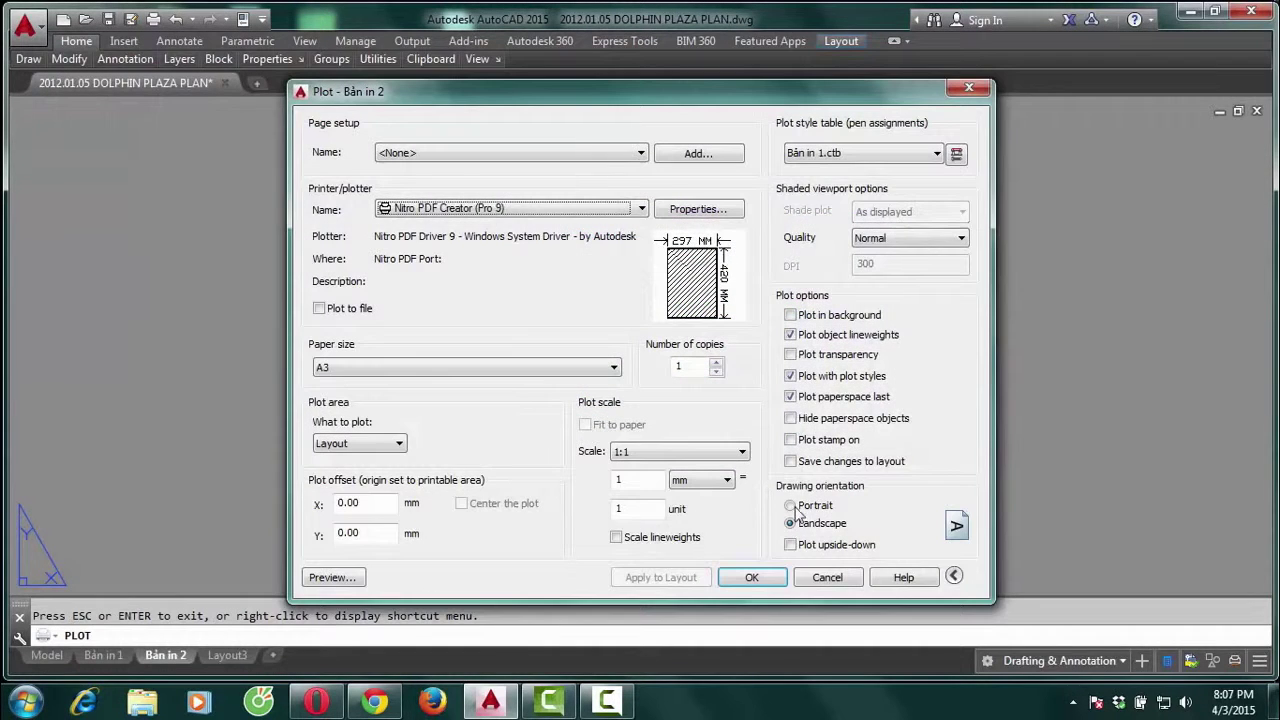
{"action": "left_click", "coordinate": [826, 577]}
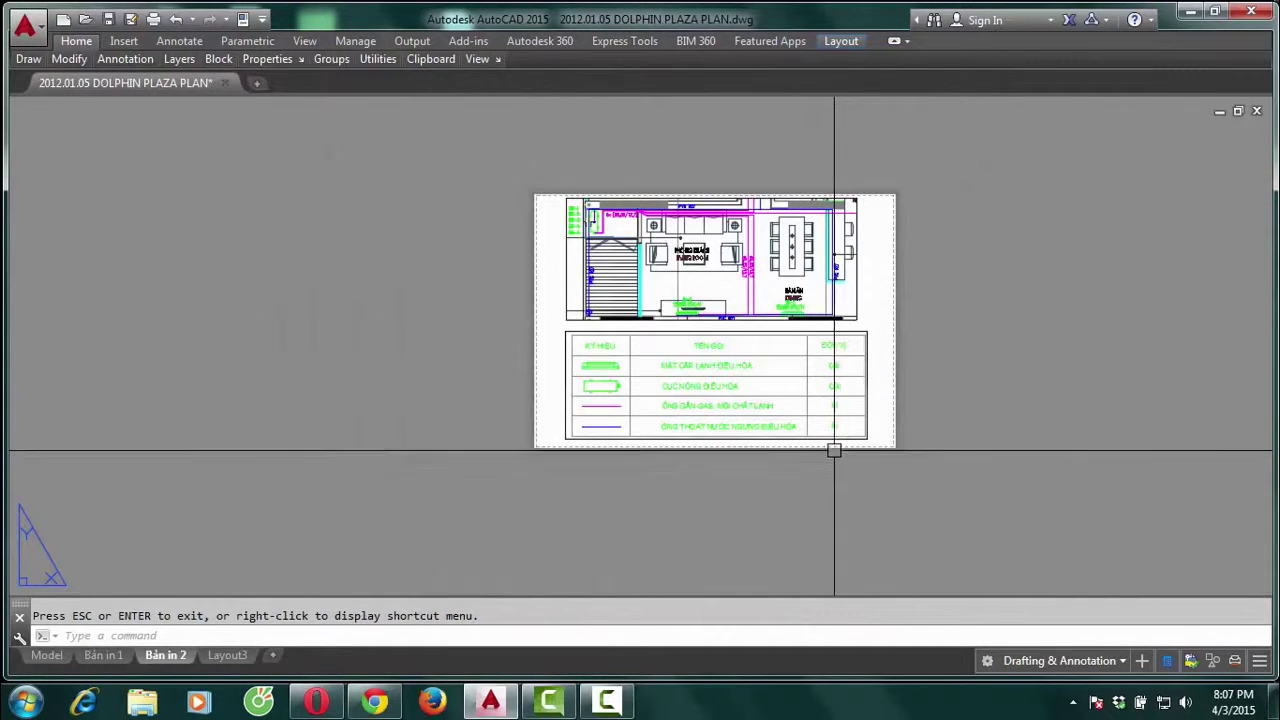
Grip-stretch the legend viewport's bottom edge up to just below the table
{"action": "scroll", "coordinate": [832, 447], "scroll_direction": "up", "scroll_amount": 5}
{"action": "scroll", "coordinate": [835, 420], "scroll_direction": "up", "scroll_amount": 2}
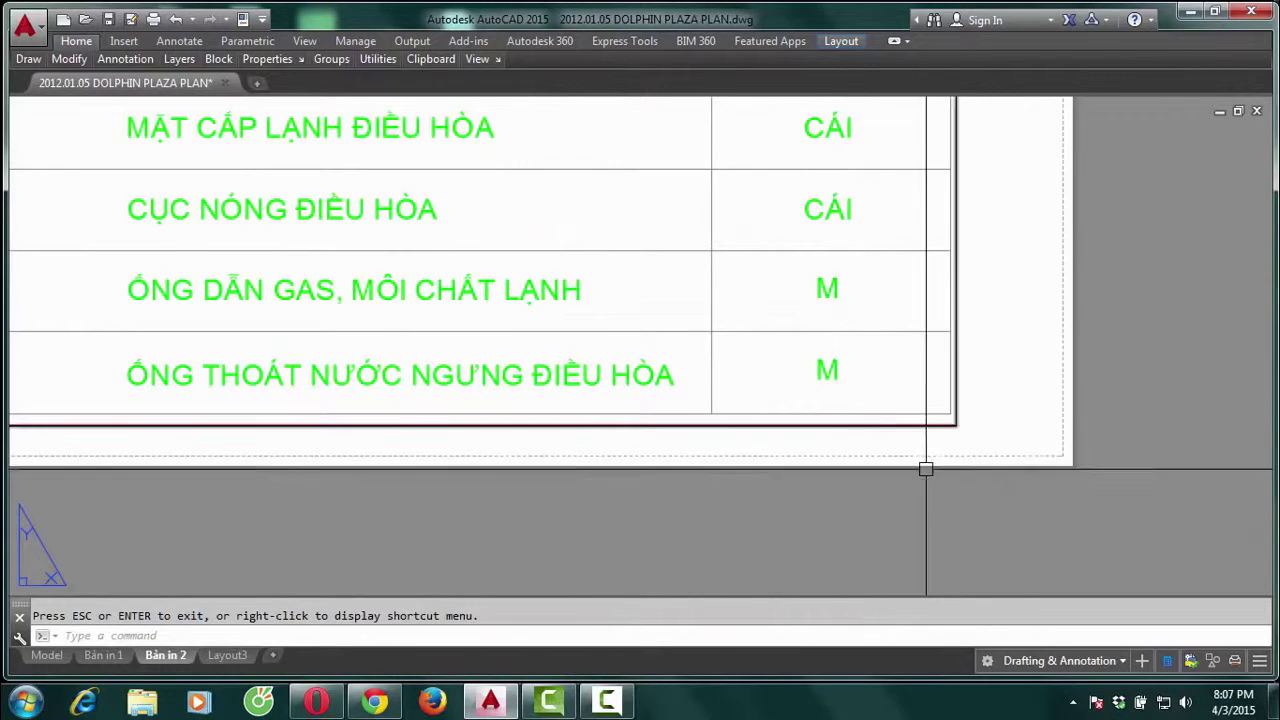
{"action": "left_click", "coordinate": [953, 427]}
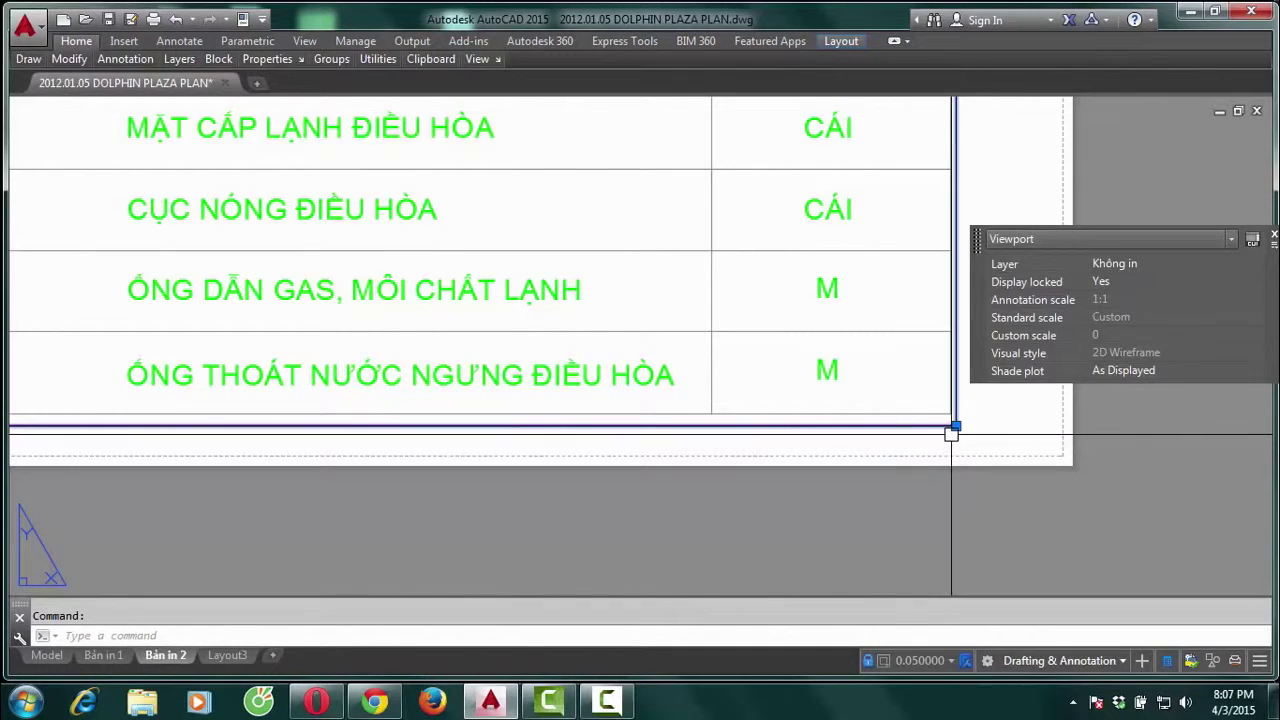
{"action": "left_click", "coordinate": [956, 426]}
{"action": "left_click", "coordinate": [955, 457]}
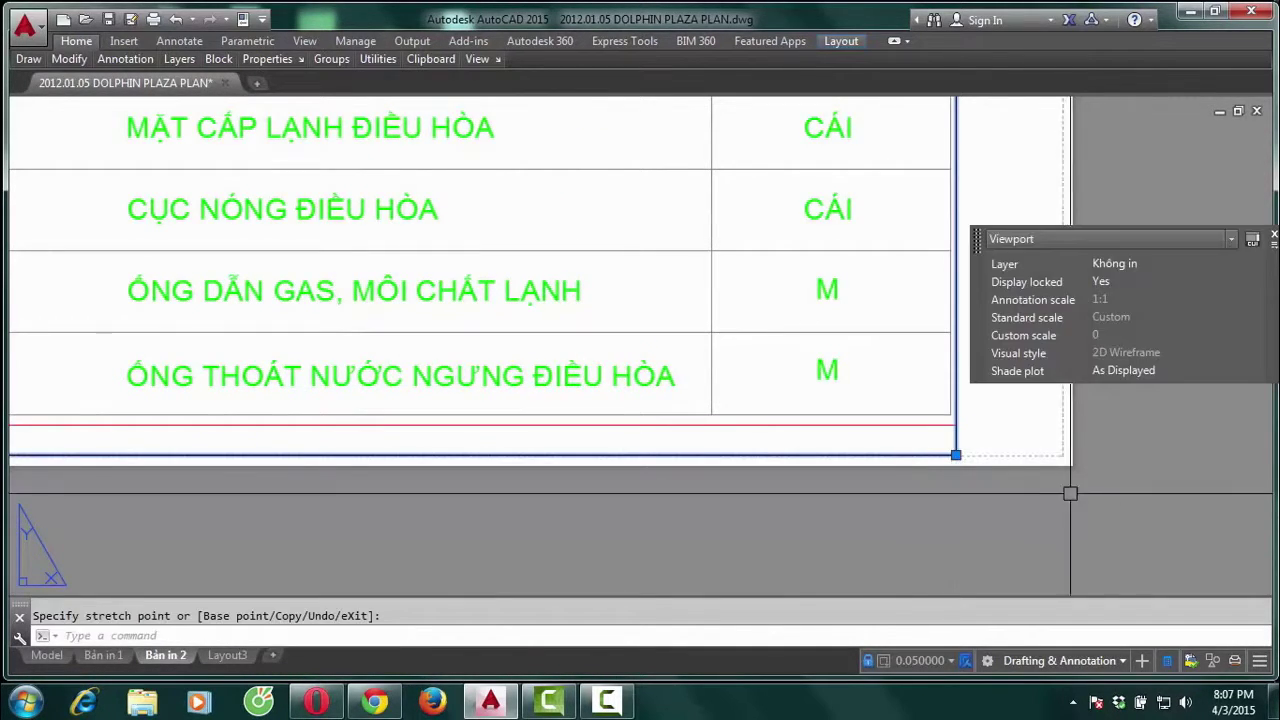
{"action": "left_click", "coordinate": [956, 457]}
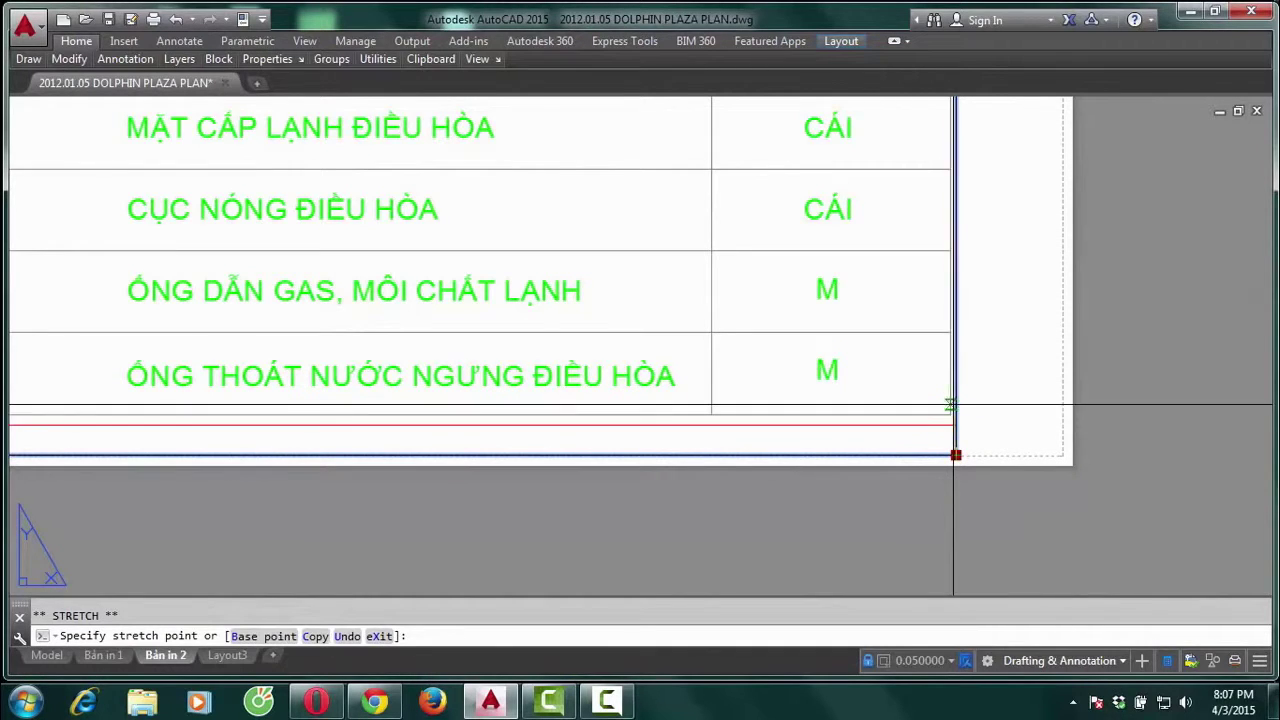
{"action": "left_click", "coordinate": [957, 418]}
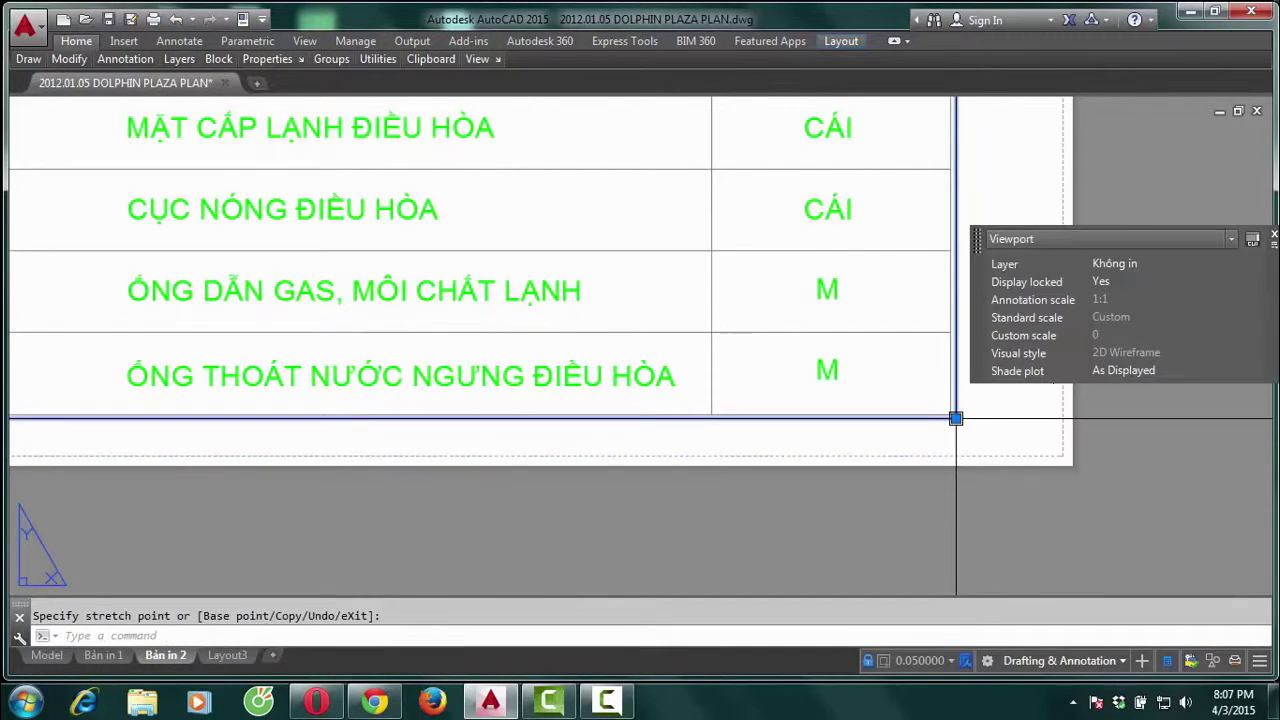
{"action": "left_click", "coordinate": [1009, 457]}
{"action": "key", "text": "Escape"}
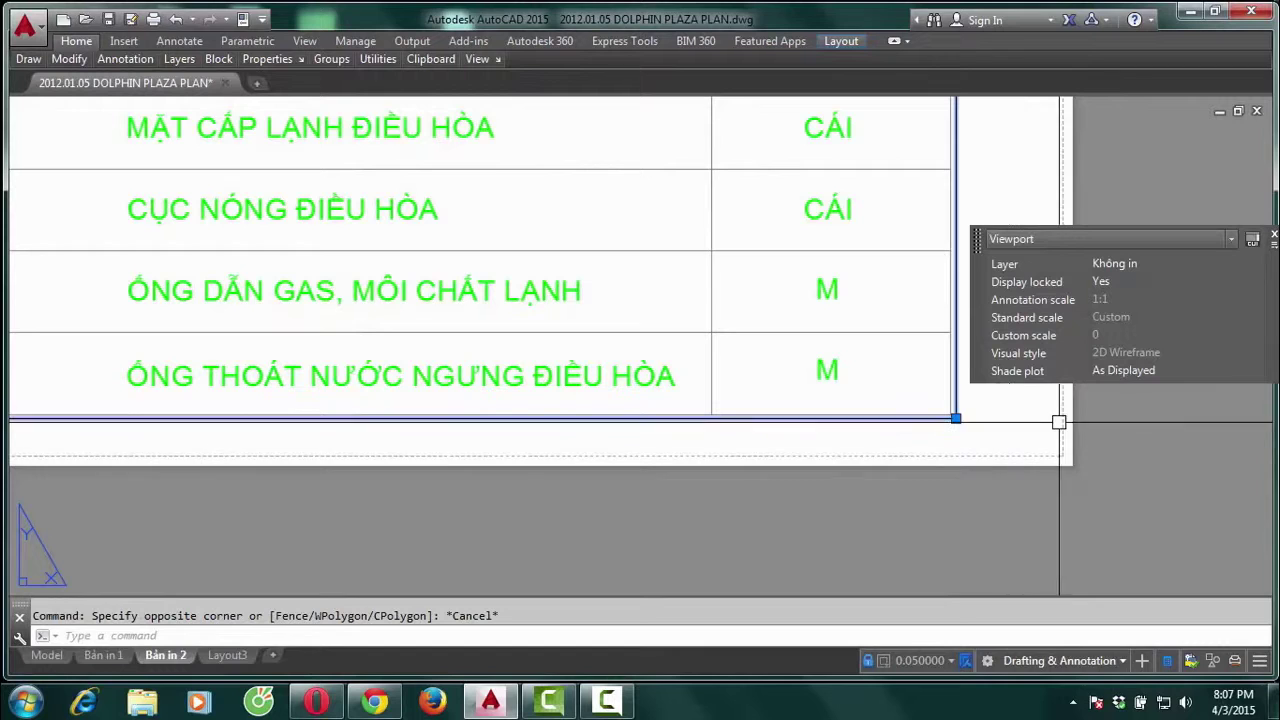
Zoom out and bring up the Plot dialog for the Bản in 2 layout
{"action": "left_click", "coordinate": [1130, 395]}
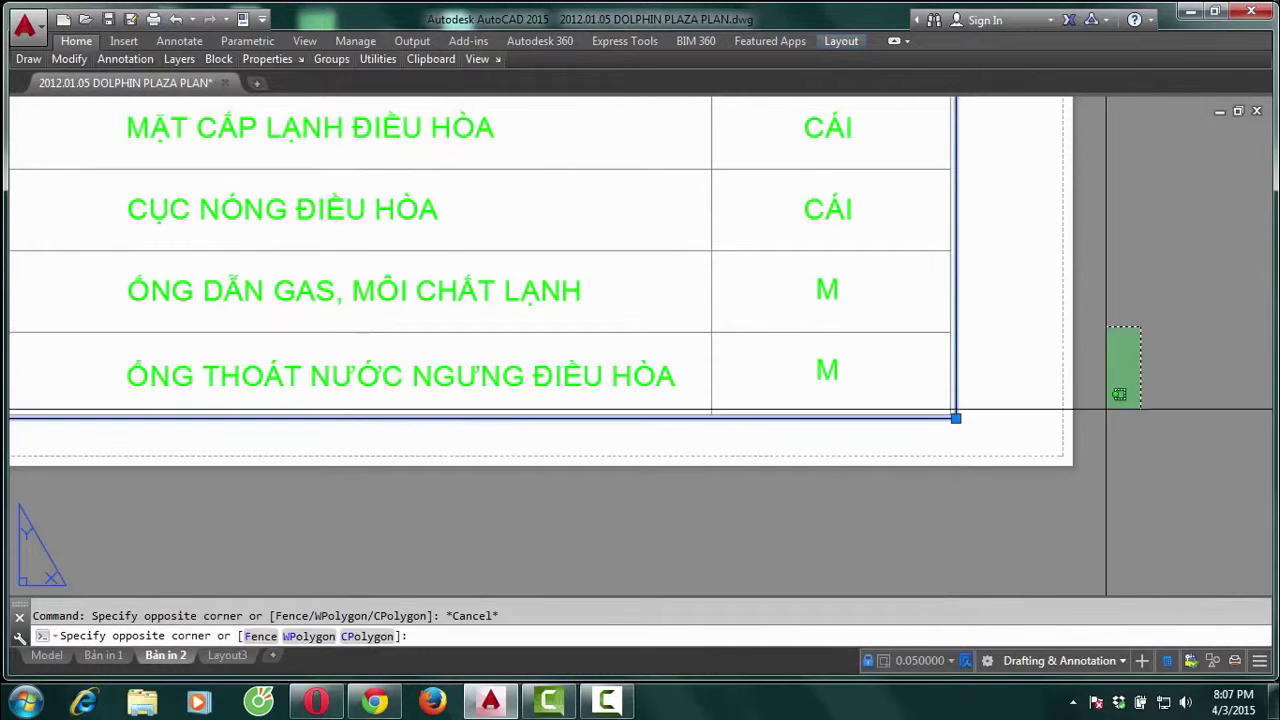
{"action": "scroll", "coordinate": [1102, 455], "scroll_direction": "down", "scroll_amount": 5}
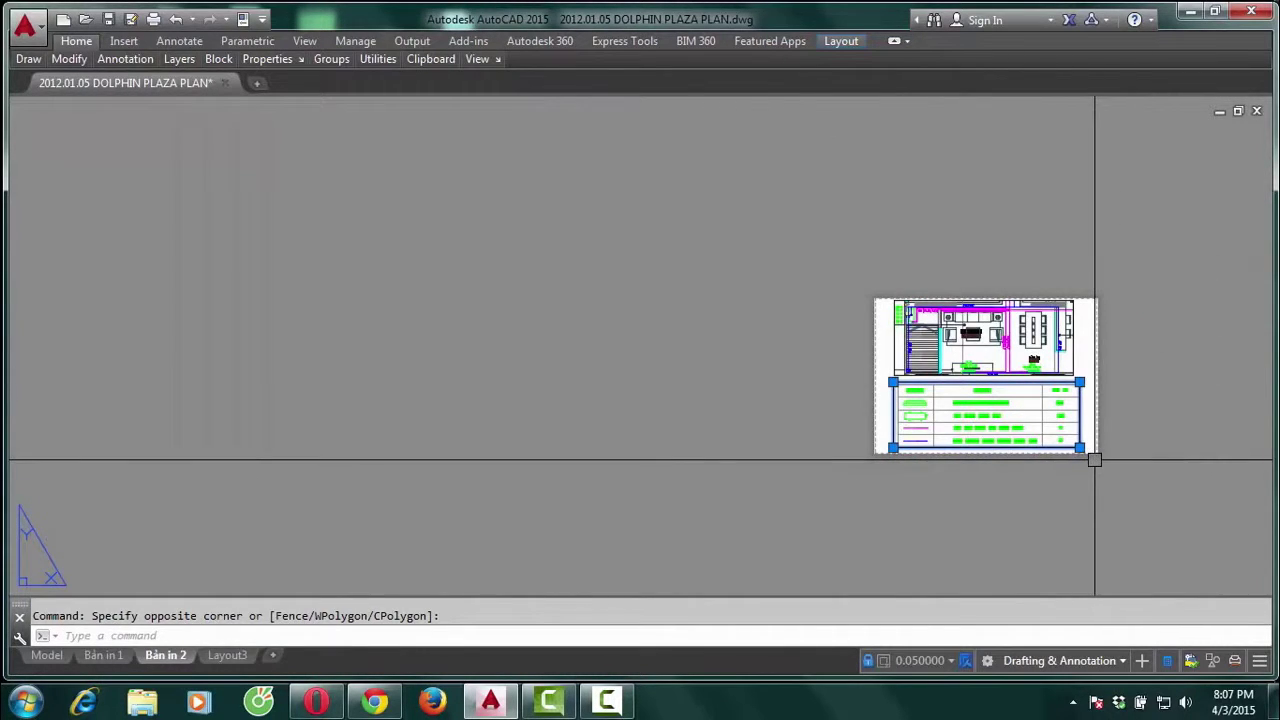
{"action": "key", "text": "ctrl+p"}
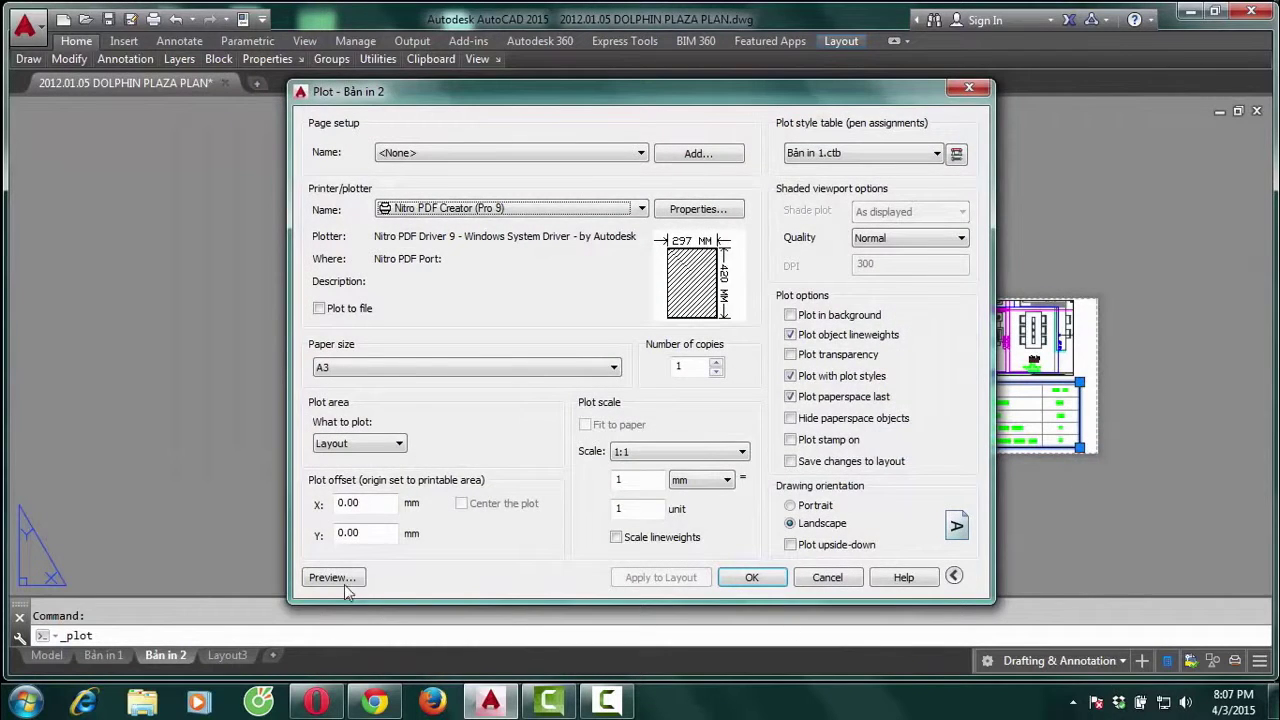
Check the print preview, then plot Bản in 2 to a PDF file on the Desktop
{"action": "left_click", "coordinate": [333, 579]}
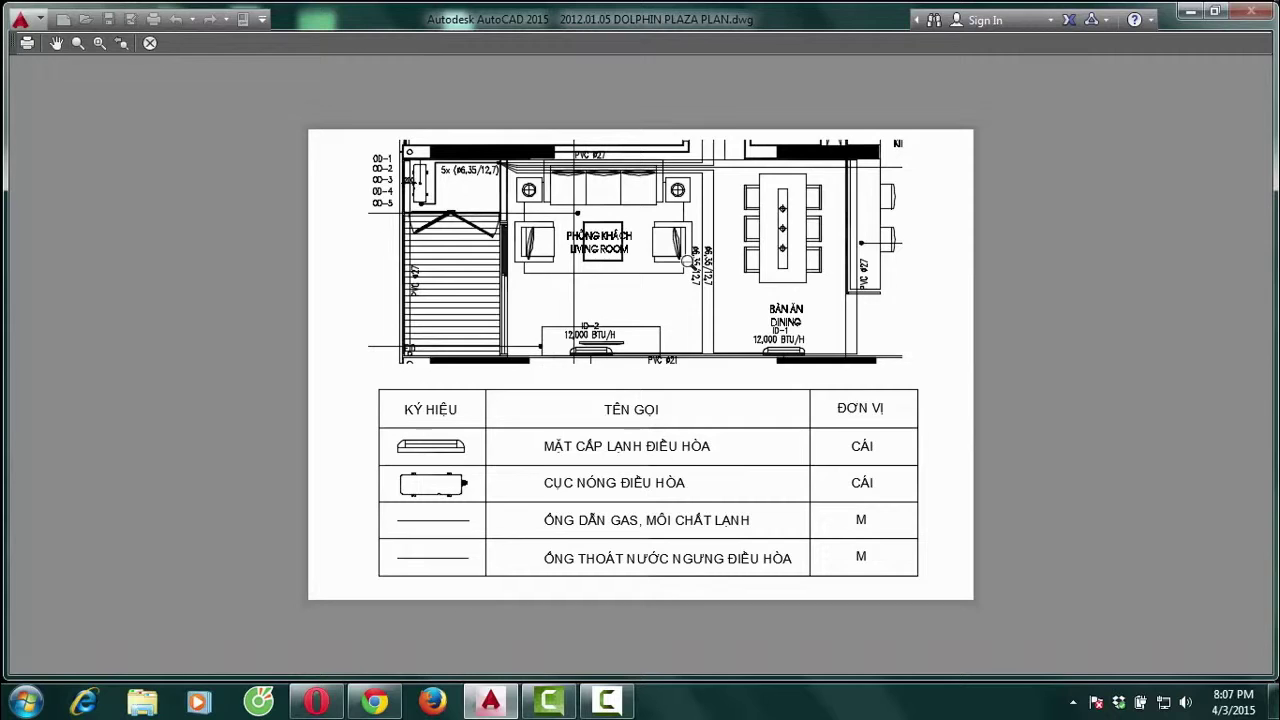
{"action": "key", "text": "Escape"}
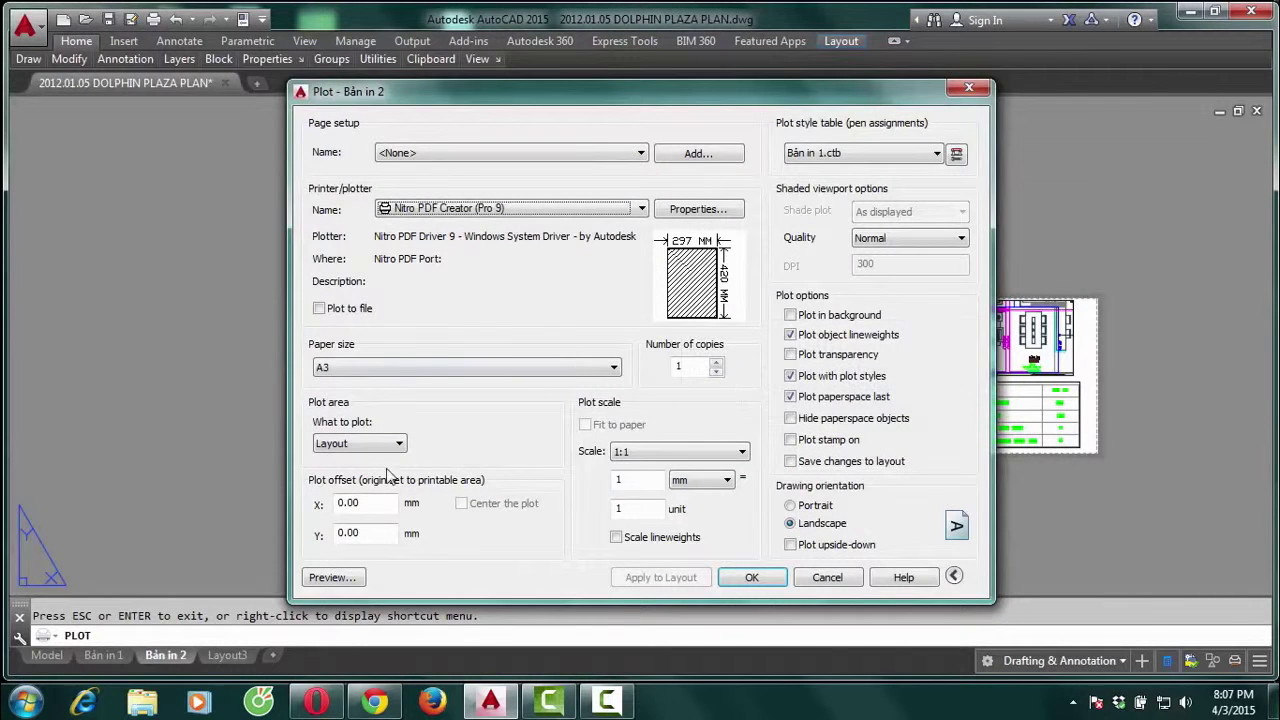
{"action": "left_click", "coordinate": [762, 580]}
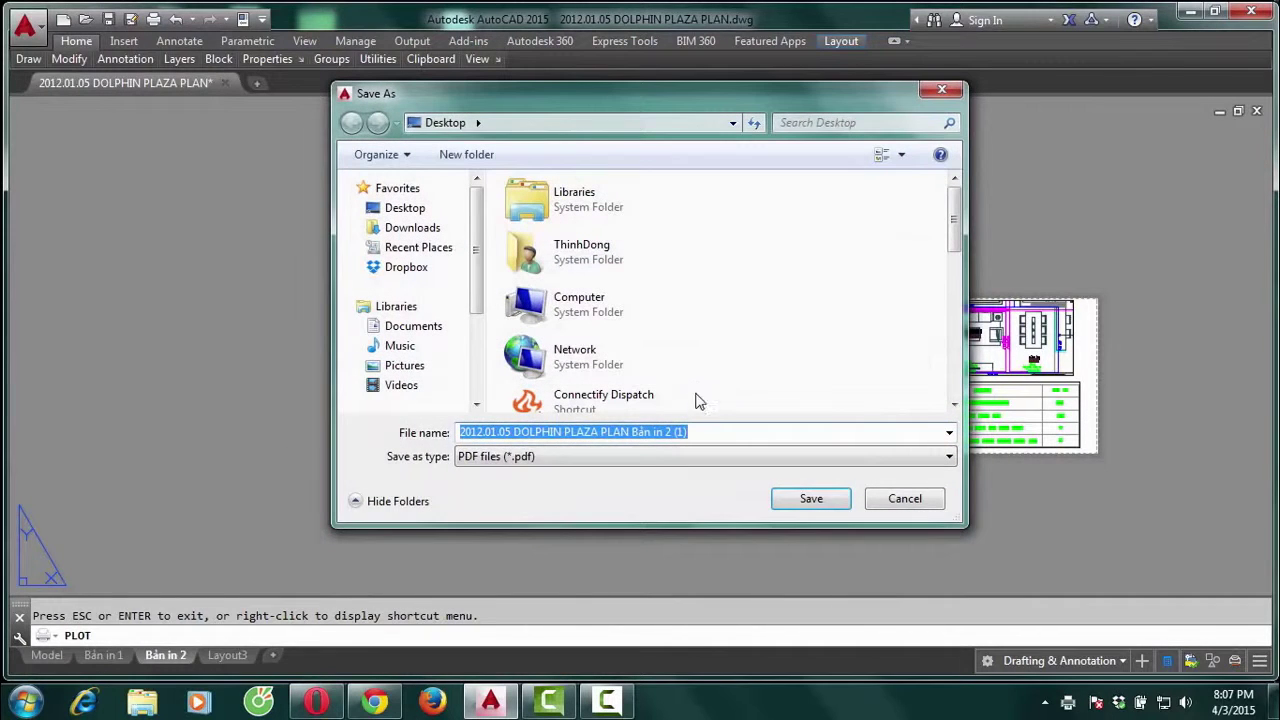
{"action": "left_click", "coordinate": [420, 208]}
{"action": "left_click", "coordinate": [808, 500]}
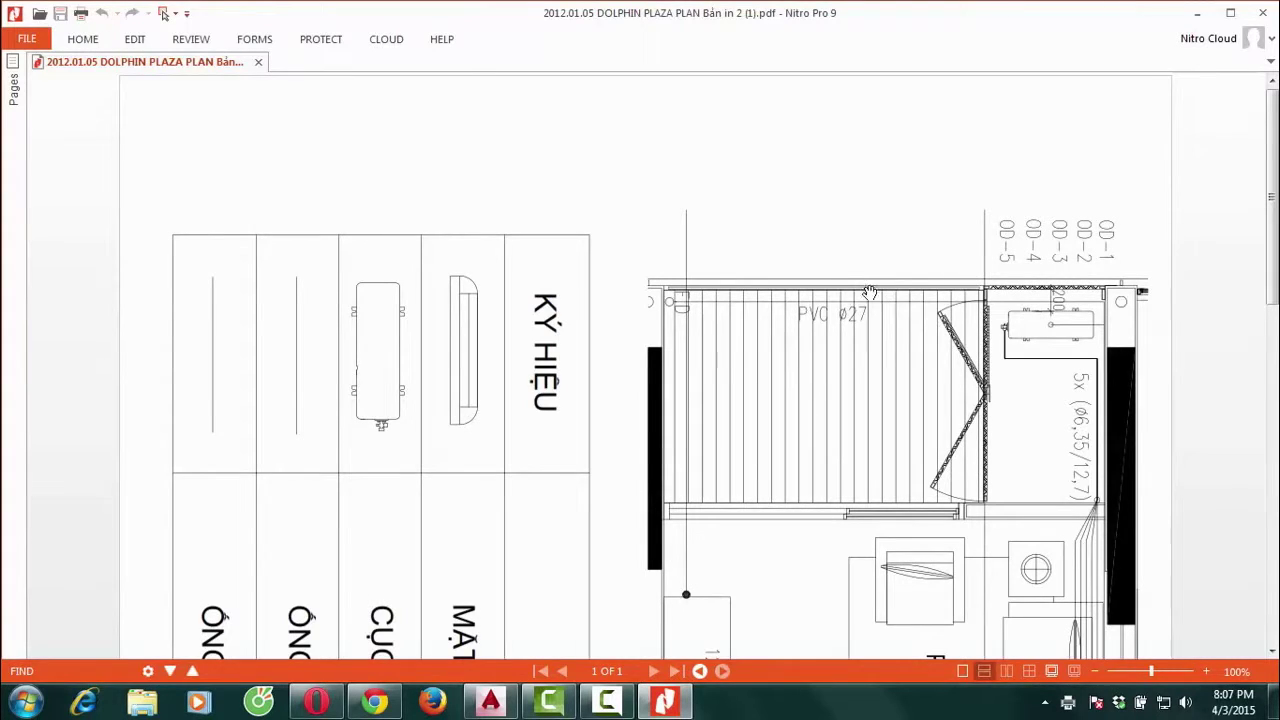
Scroll through the plan and legend in the Nitro Pro 9 PDF, then close the viewer
{"action": "scroll", "coordinate": [839, 259], "scroll_direction": "down", "scroll_amount": 1}
{"action": "scroll", "coordinate": [817, 345], "scroll_direction": "down", "scroll_amount": 2}
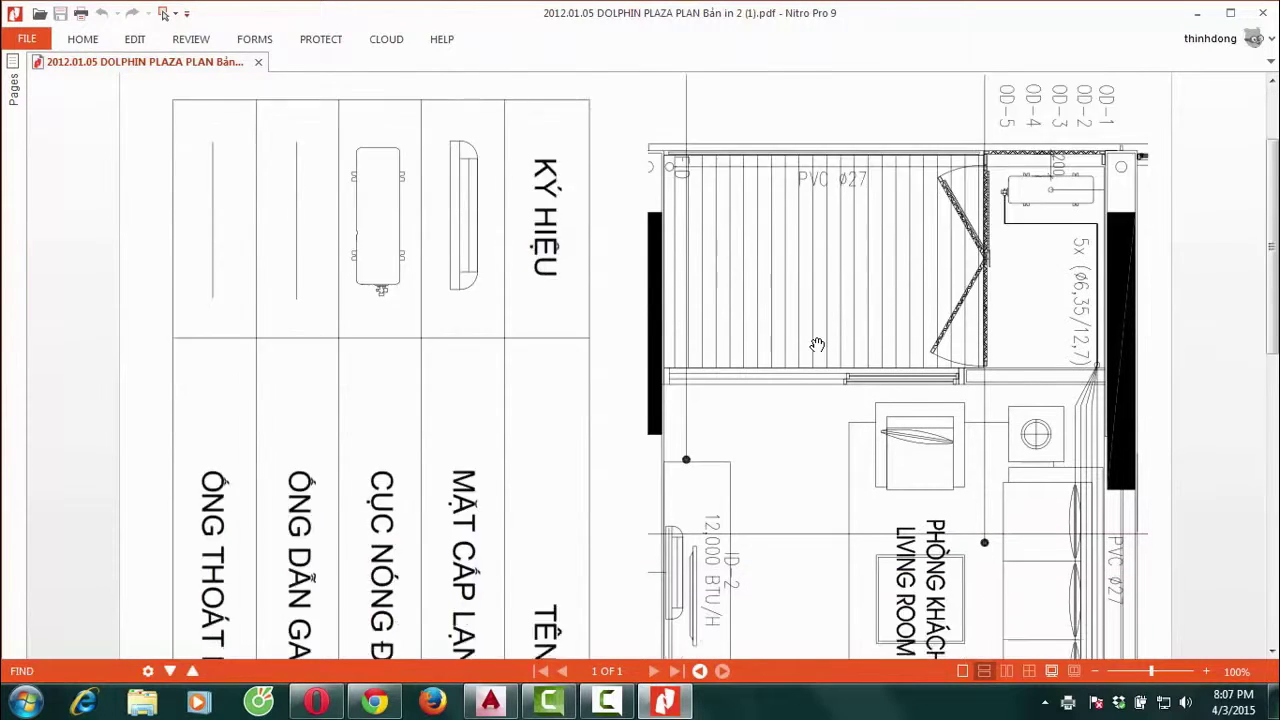
{"action": "scroll", "coordinate": [817, 345], "scroll_direction": "down", "scroll_amount": 5}
{"action": "scroll", "coordinate": [817, 345], "scroll_direction": "down", "scroll_amount": 2}
{"action": "scroll", "coordinate": [817, 345], "scroll_direction": "down", "scroll_amount": 7}
{"action": "scroll", "coordinate": [817, 345], "scroll_direction": "down", "scroll_amount": 1}
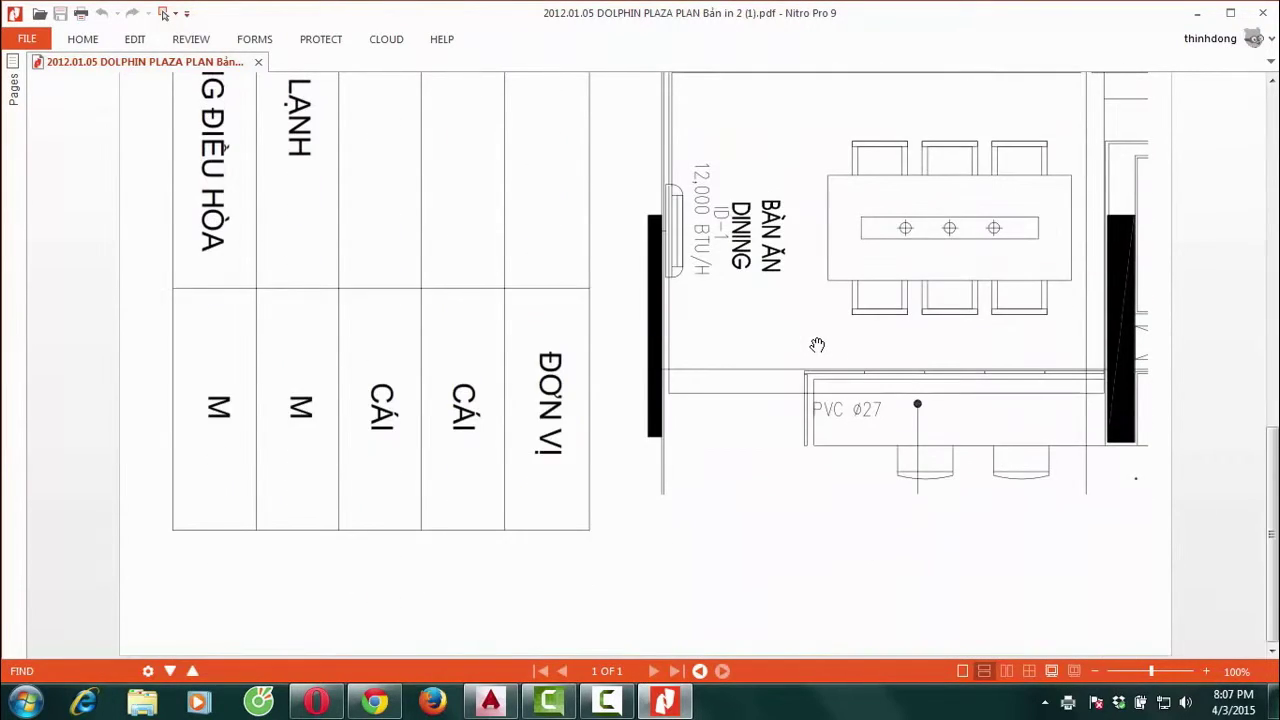
{"action": "scroll", "coordinate": [817, 345], "scroll_direction": "up", "scroll_amount": 5}
{"action": "scroll", "coordinate": [817, 345], "scroll_direction": "up", "scroll_amount": 5}
{"action": "scroll", "coordinate": [817, 345], "scroll_direction": "up", "scroll_amount": 5}
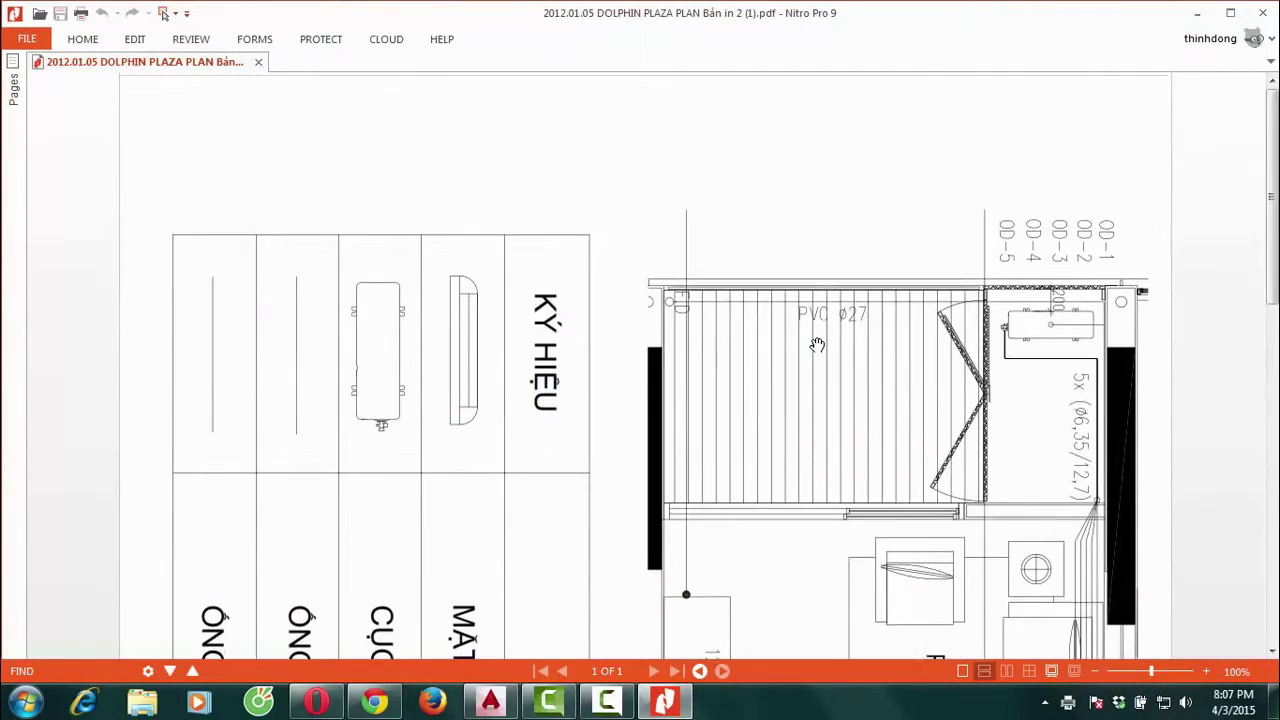
{"action": "left_click", "coordinate": [1265, 13]}
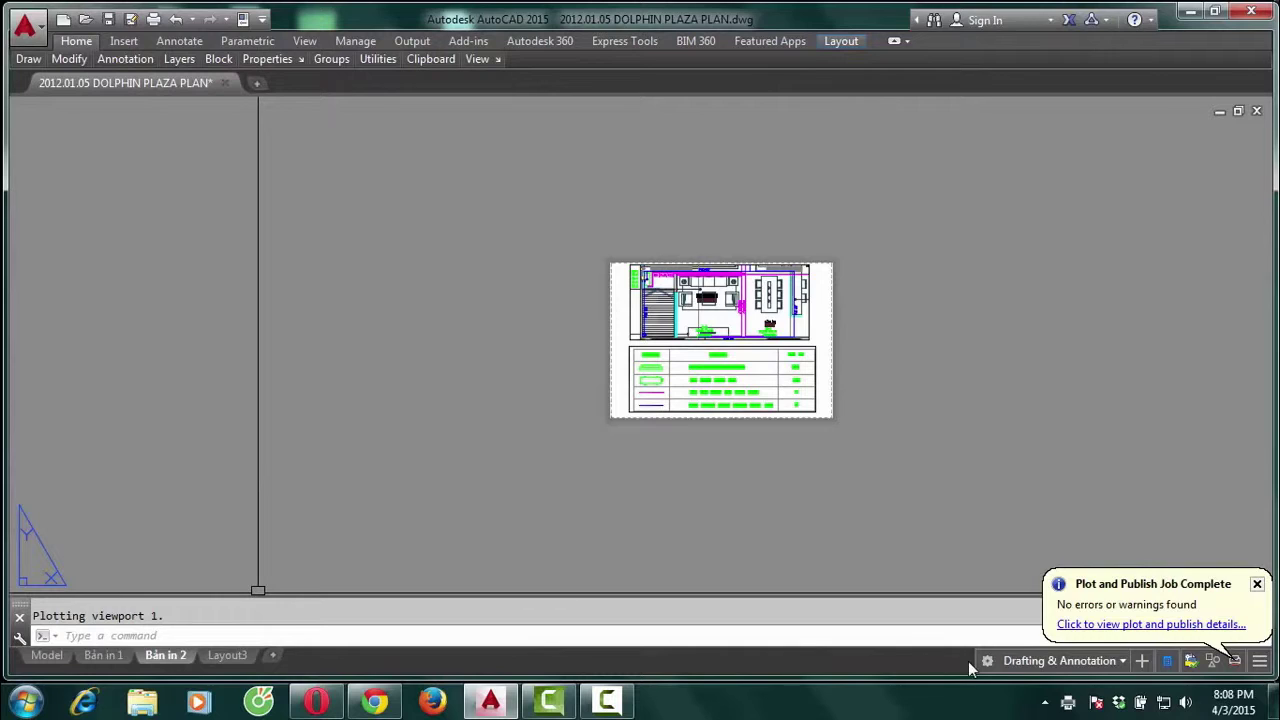
Switch back to the Bản in 1 layout with its A3 sheet and title block
{"action": "left_click", "coordinate": [100, 655]}
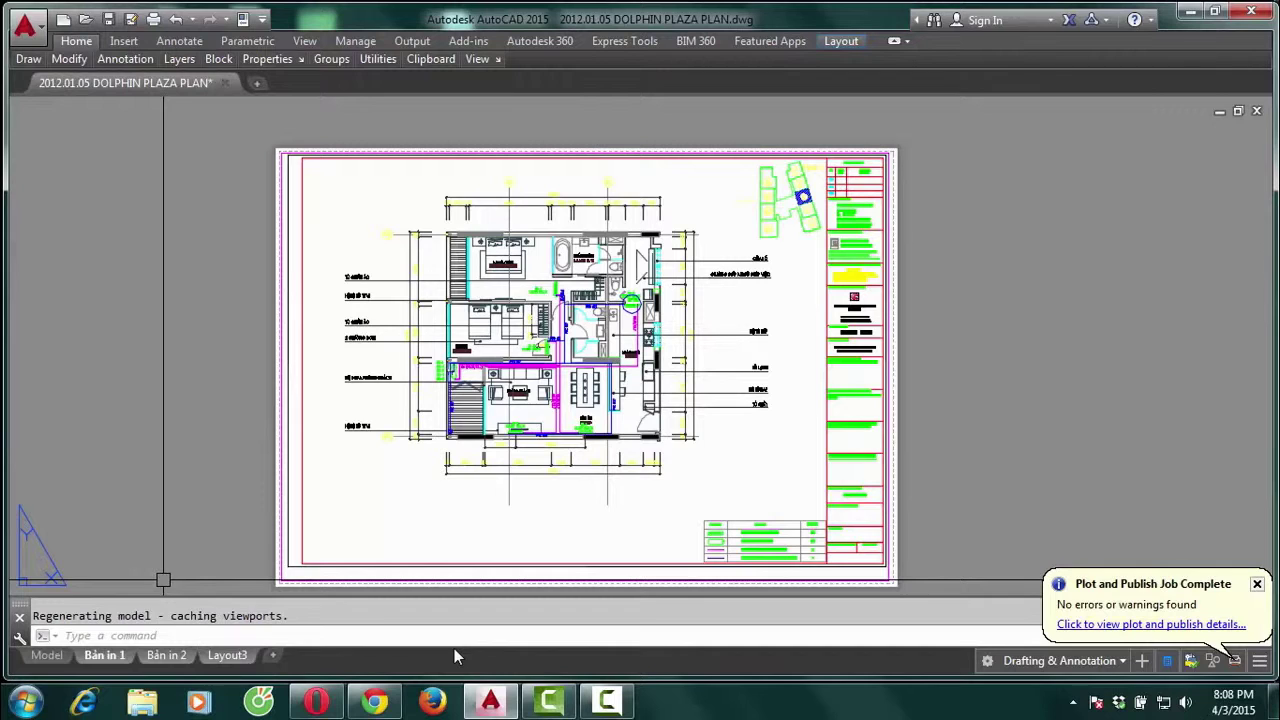
{"action": "key", "text": "ctrl+p"}
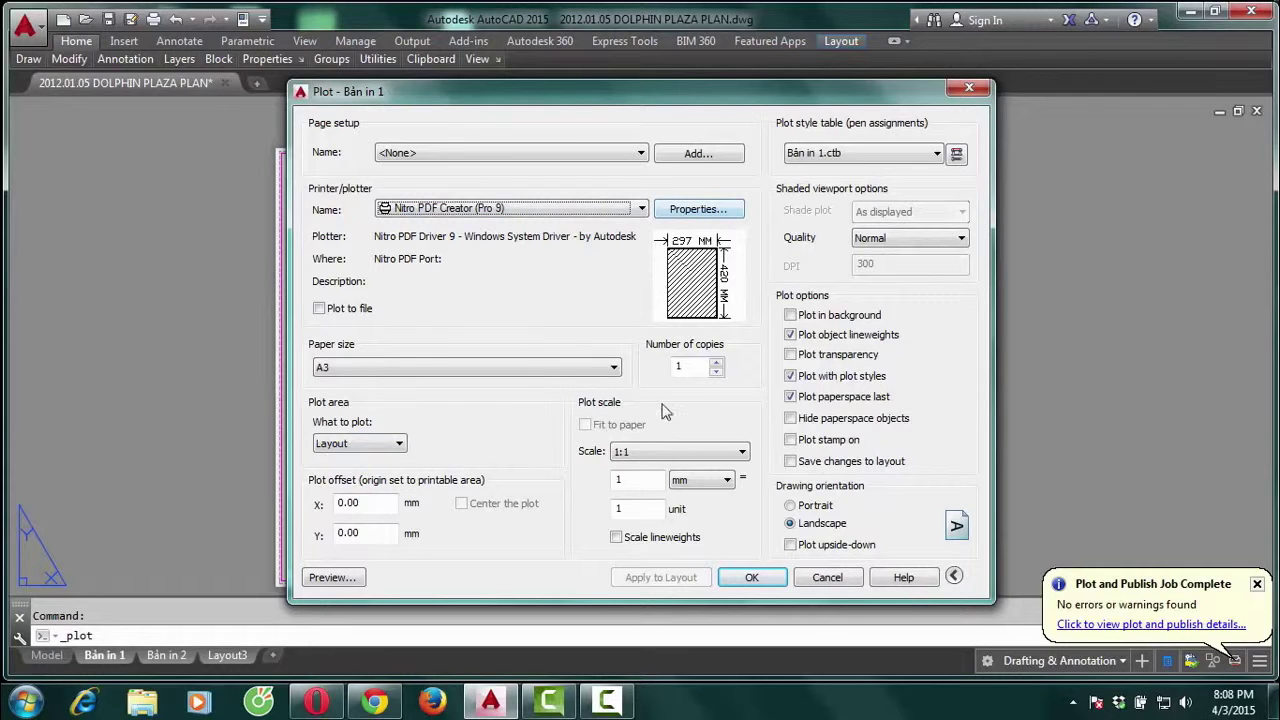
{"action": "left_click", "coordinate": [752, 580]}
{"action": "key", "text": "Escape"}
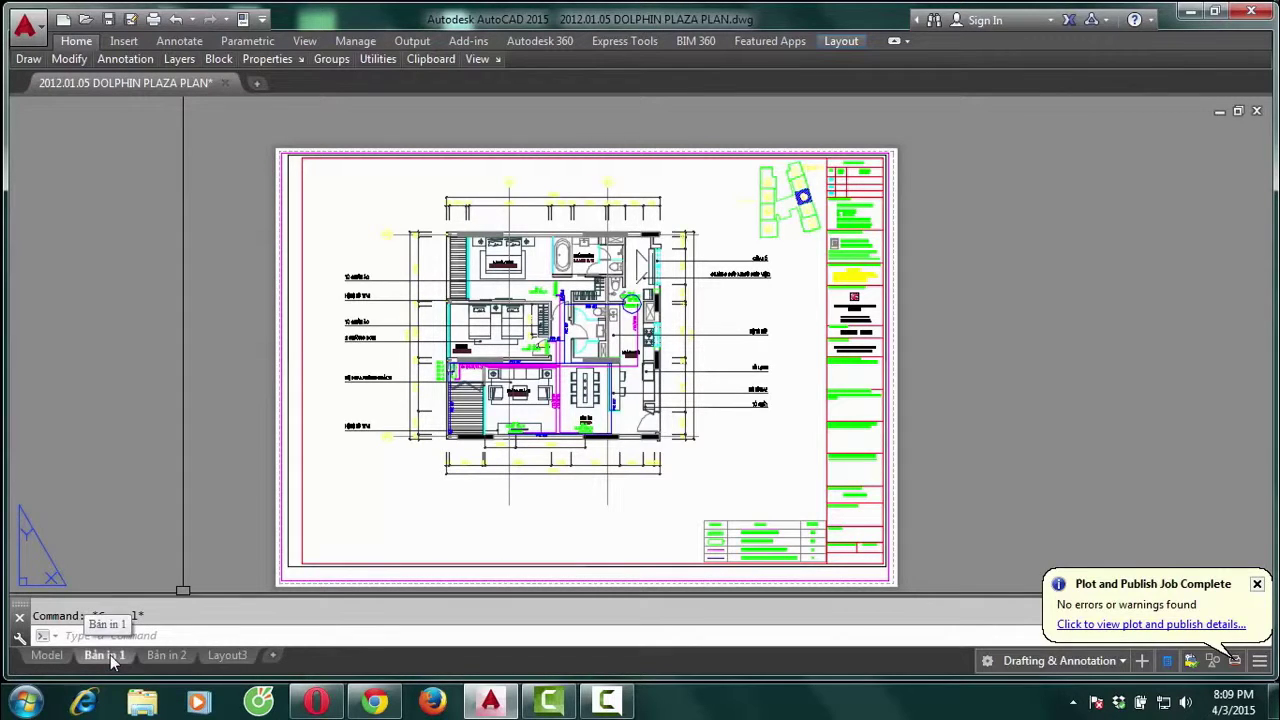
{"action": "mouse_move", "coordinate": [227, 655]}
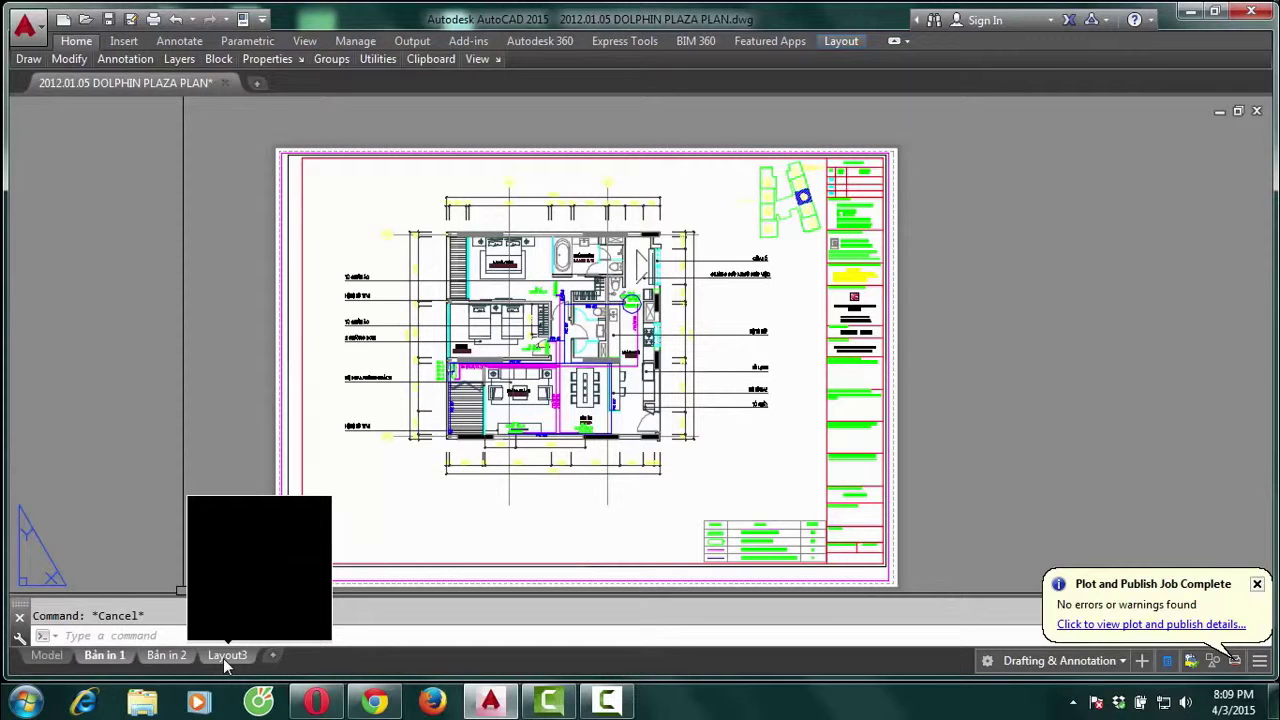
{"action": "key", "text": "ctrl+p"}
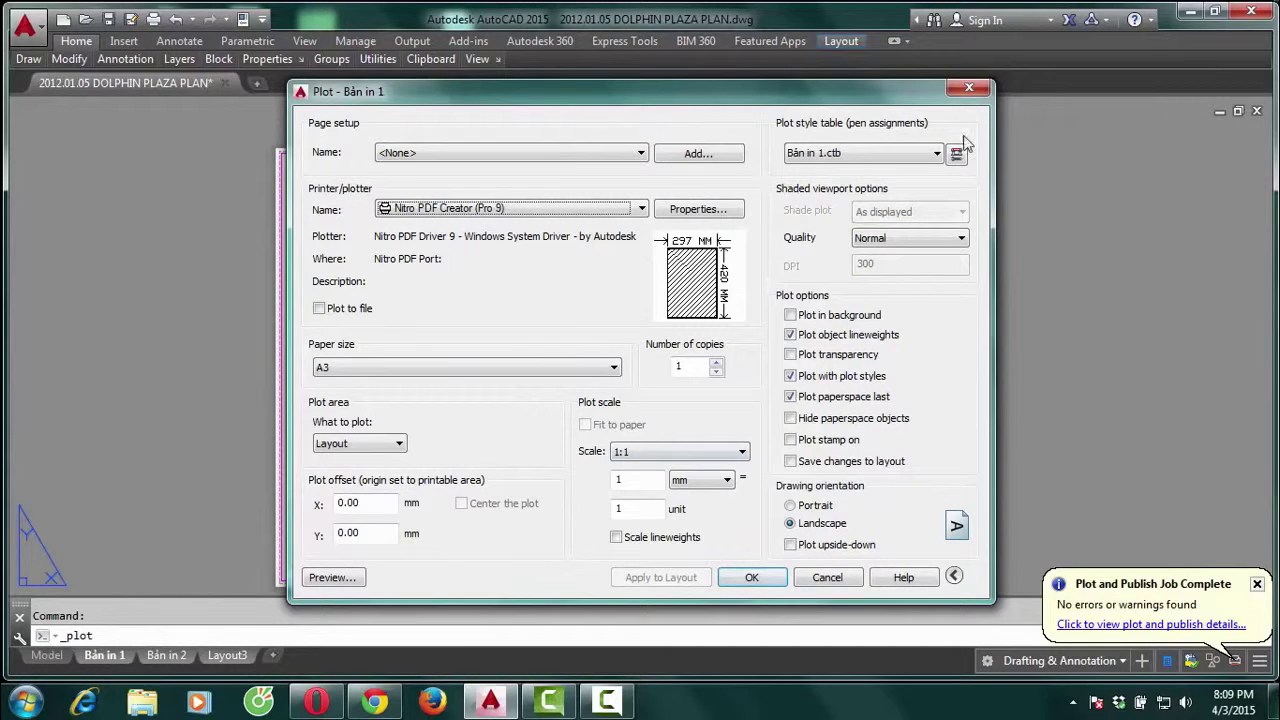
{"action": "left_click", "coordinate": [970, 89]}
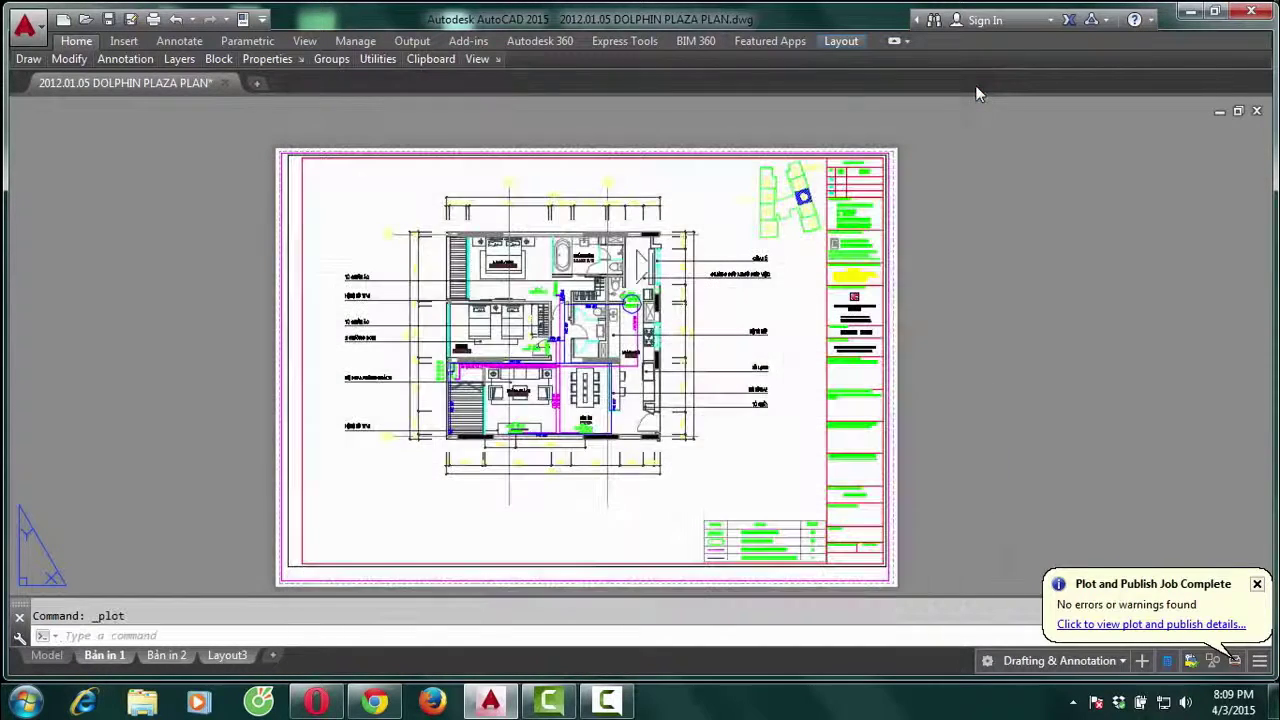
Go to model space and center the full floor plan and title block in view
{"action": "left_click", "coordinate": [47, 655]}
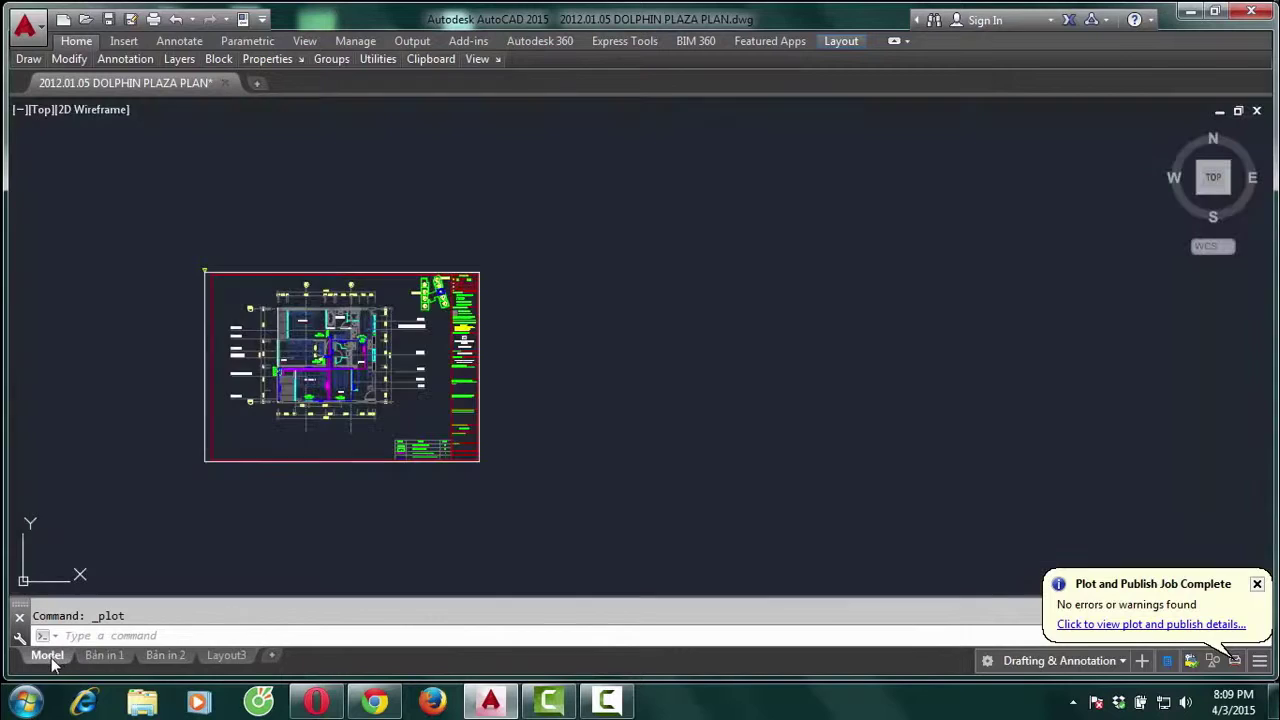
{"action": "mouse_move", "coordinate": [474, 363]}
{"action": "middle_mouse_down"}
{"action": "mouse_move", "coordinate": [640, 338]}
{"action": "mouse_move", "coordinate": [640, 314]}
{"action": "middle_mouse_up"}
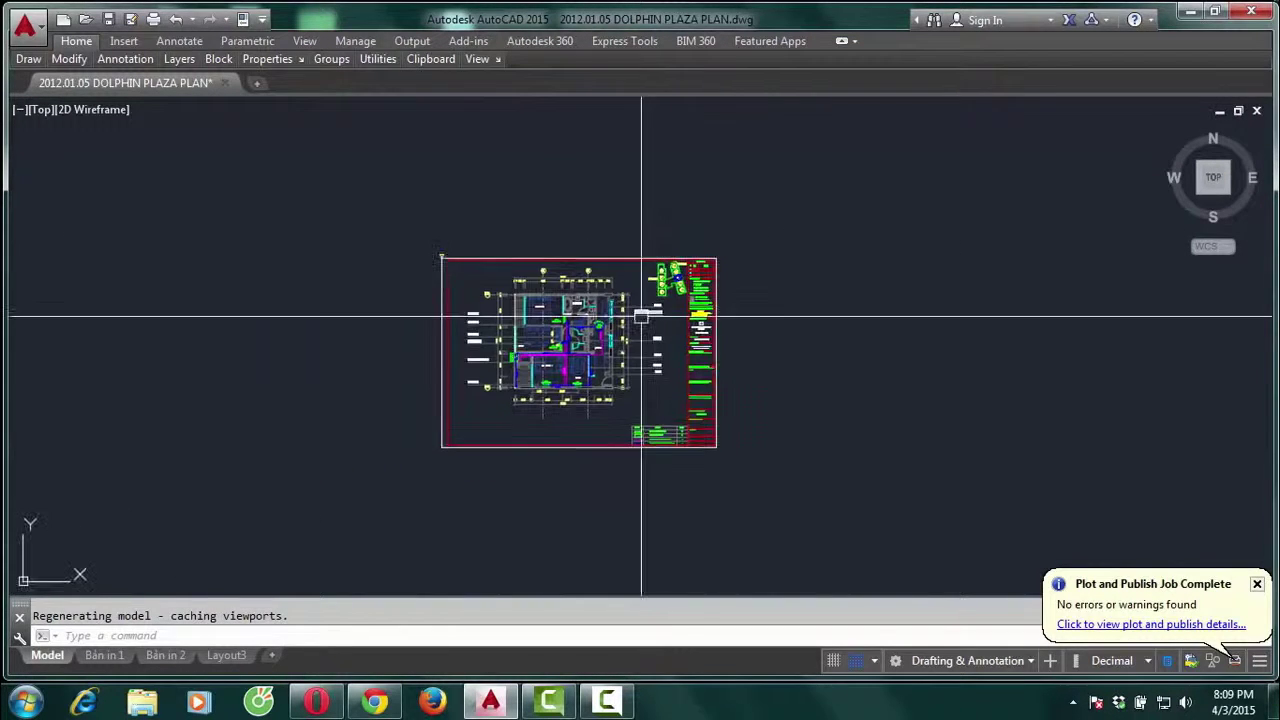
{"action": "scroll", "coordinate": [640, 314], "scroll_direction": "up", "scroll_amount": 2}
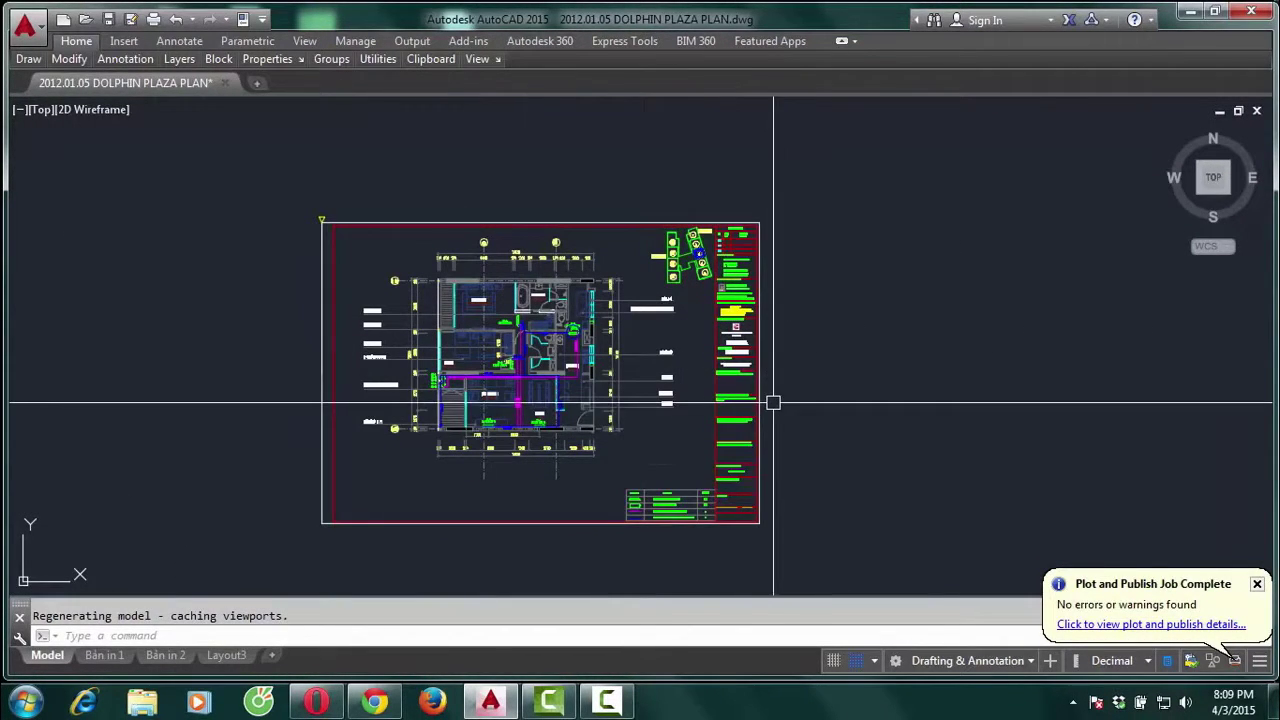